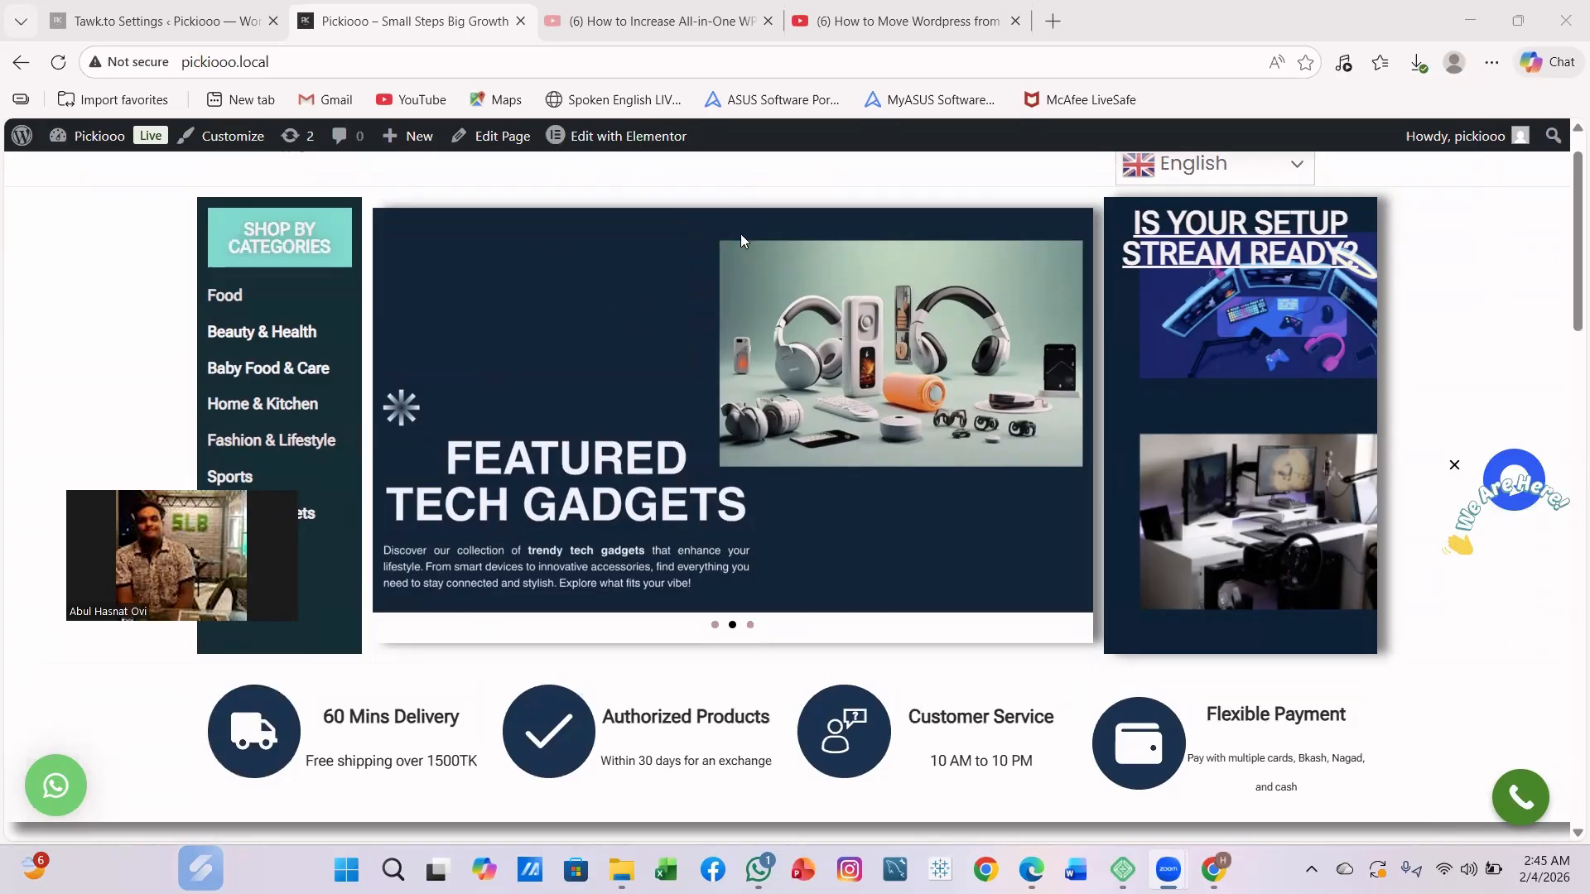
Browse the Pickiooo storefront homepage and its Shop menu, then launch a new Chrome window
click(394, 10)
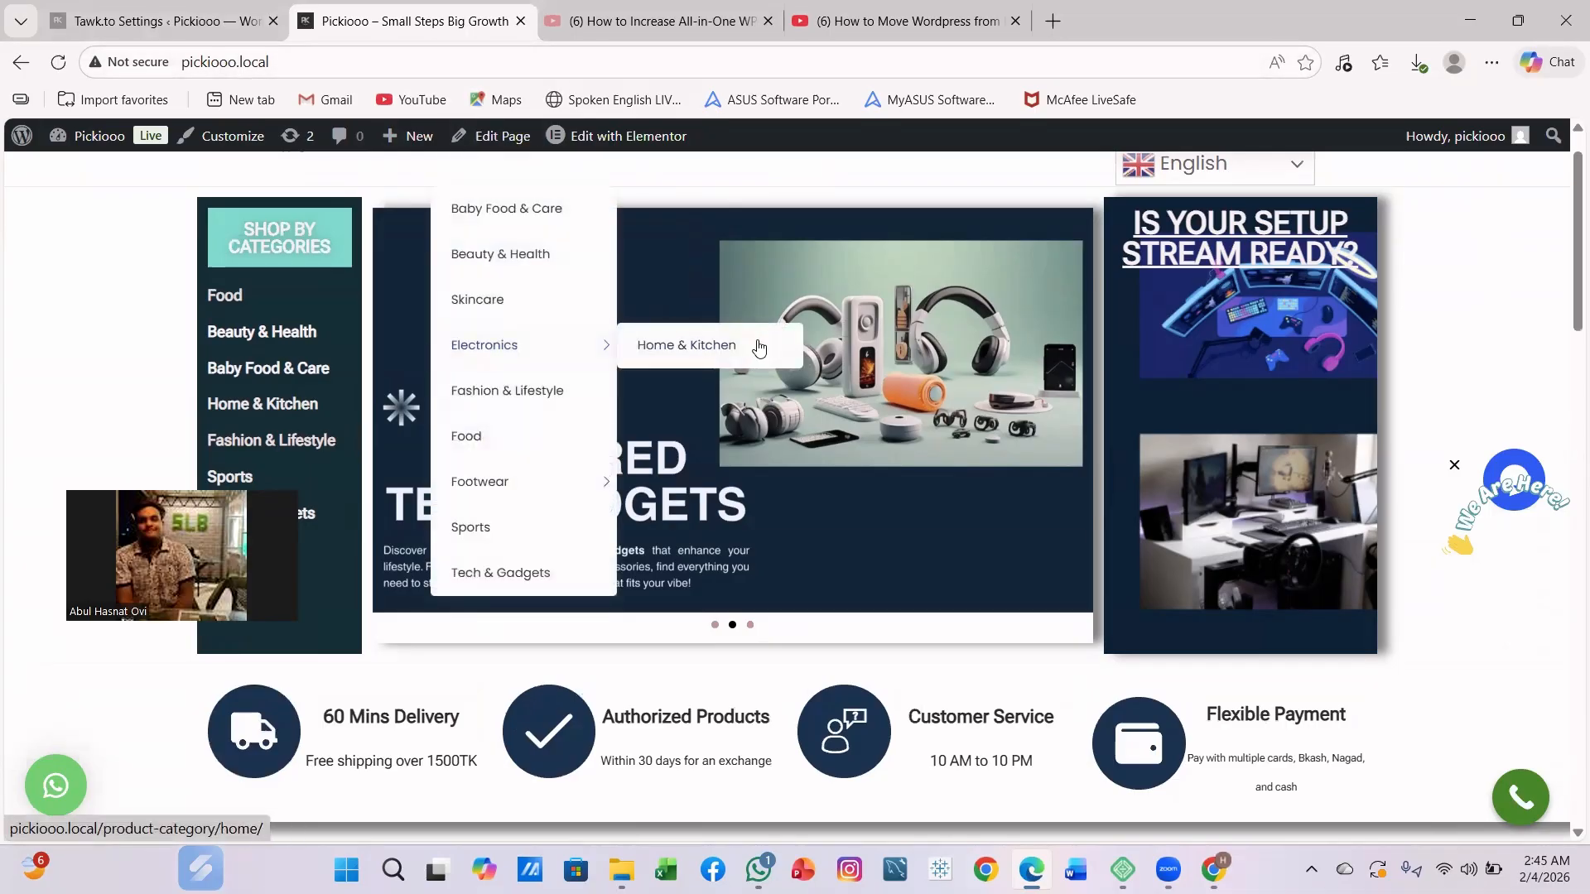
scroll(561, 296, up, 1)
mouse_move(468, 197)
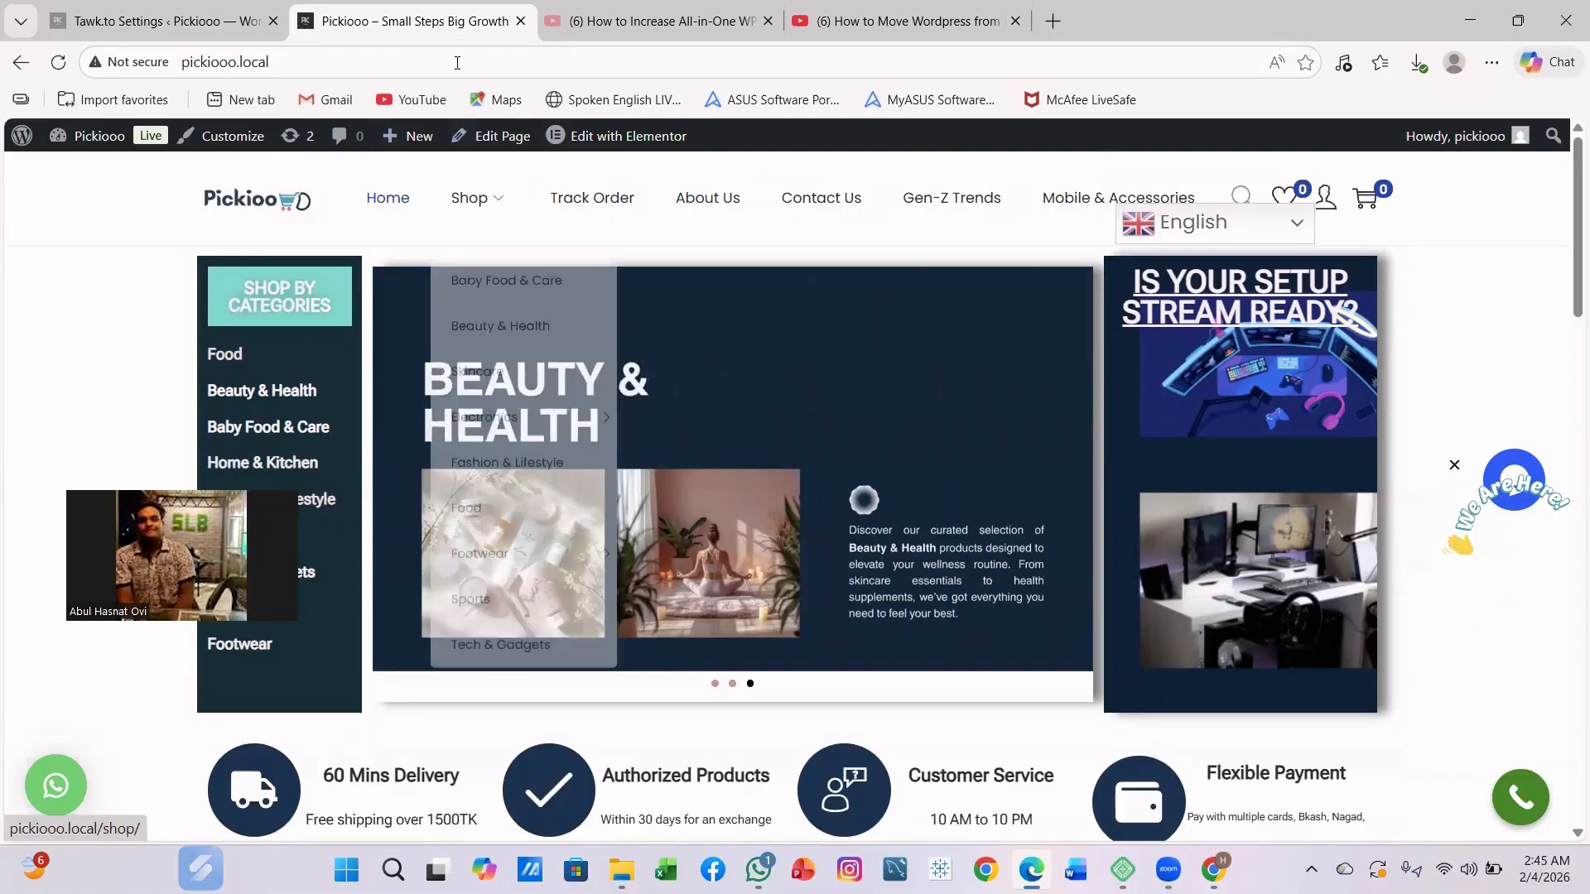
scroll(428, 298, down, 5)
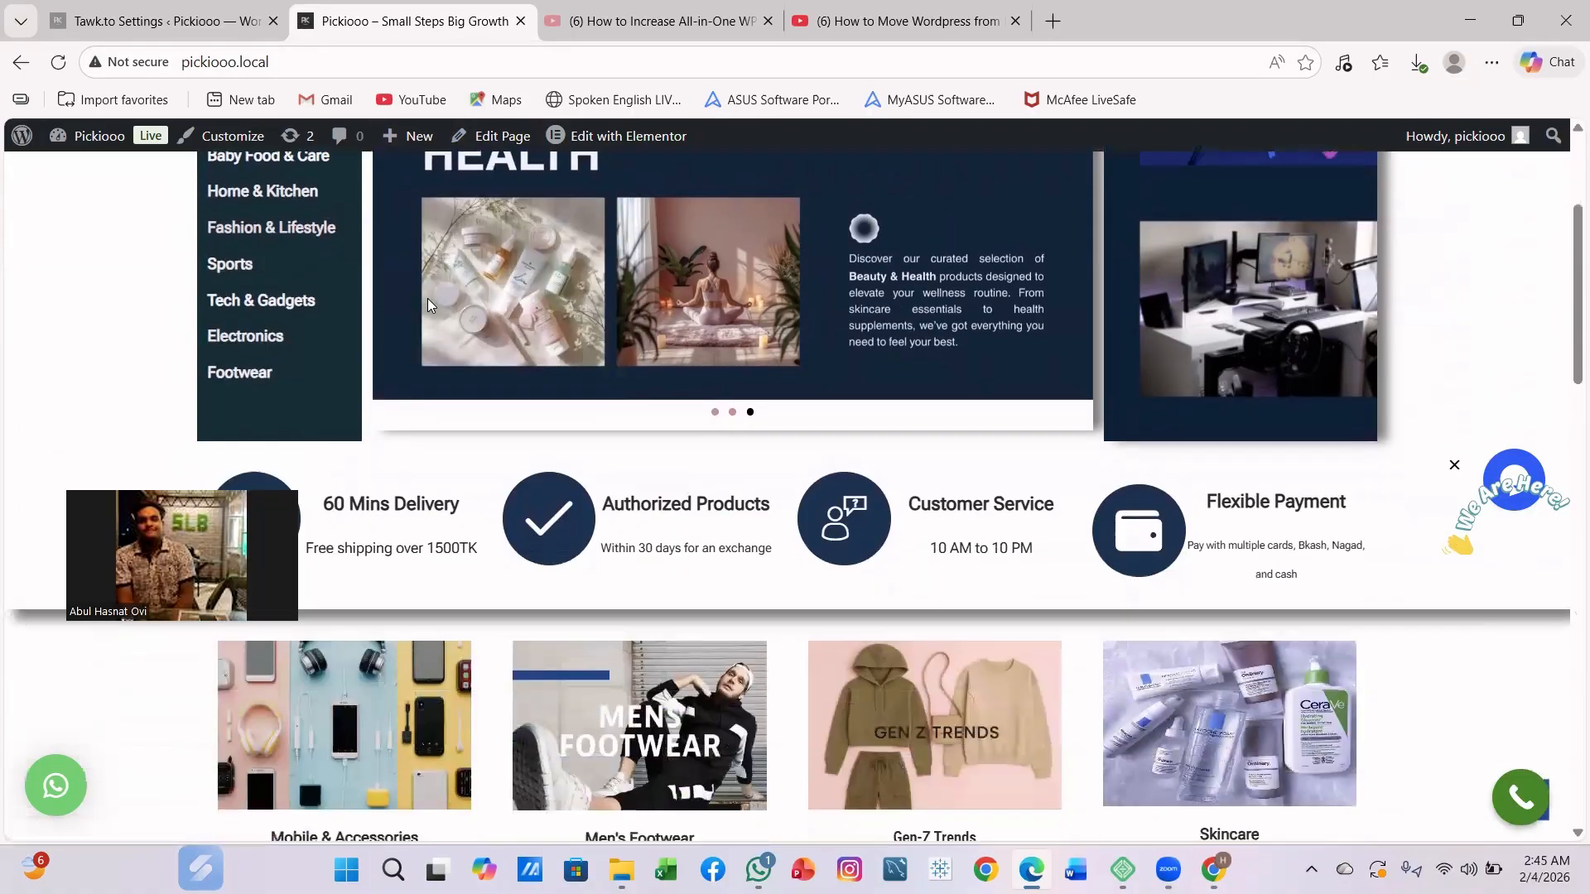
scroll(502, 315, up, 5)
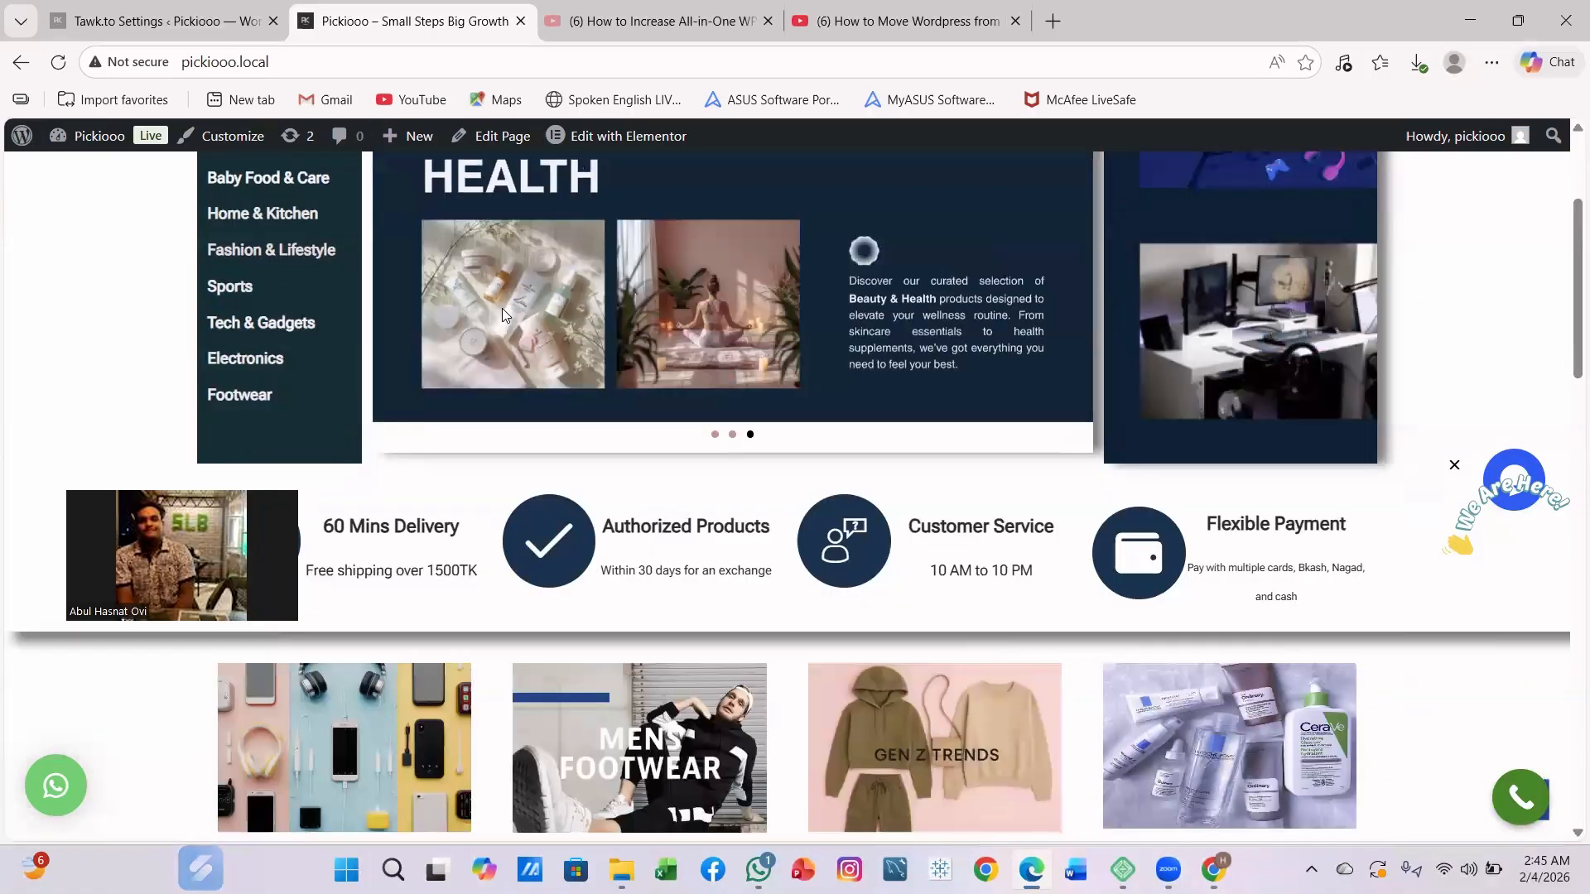
scroll(537, 308, up, 1)
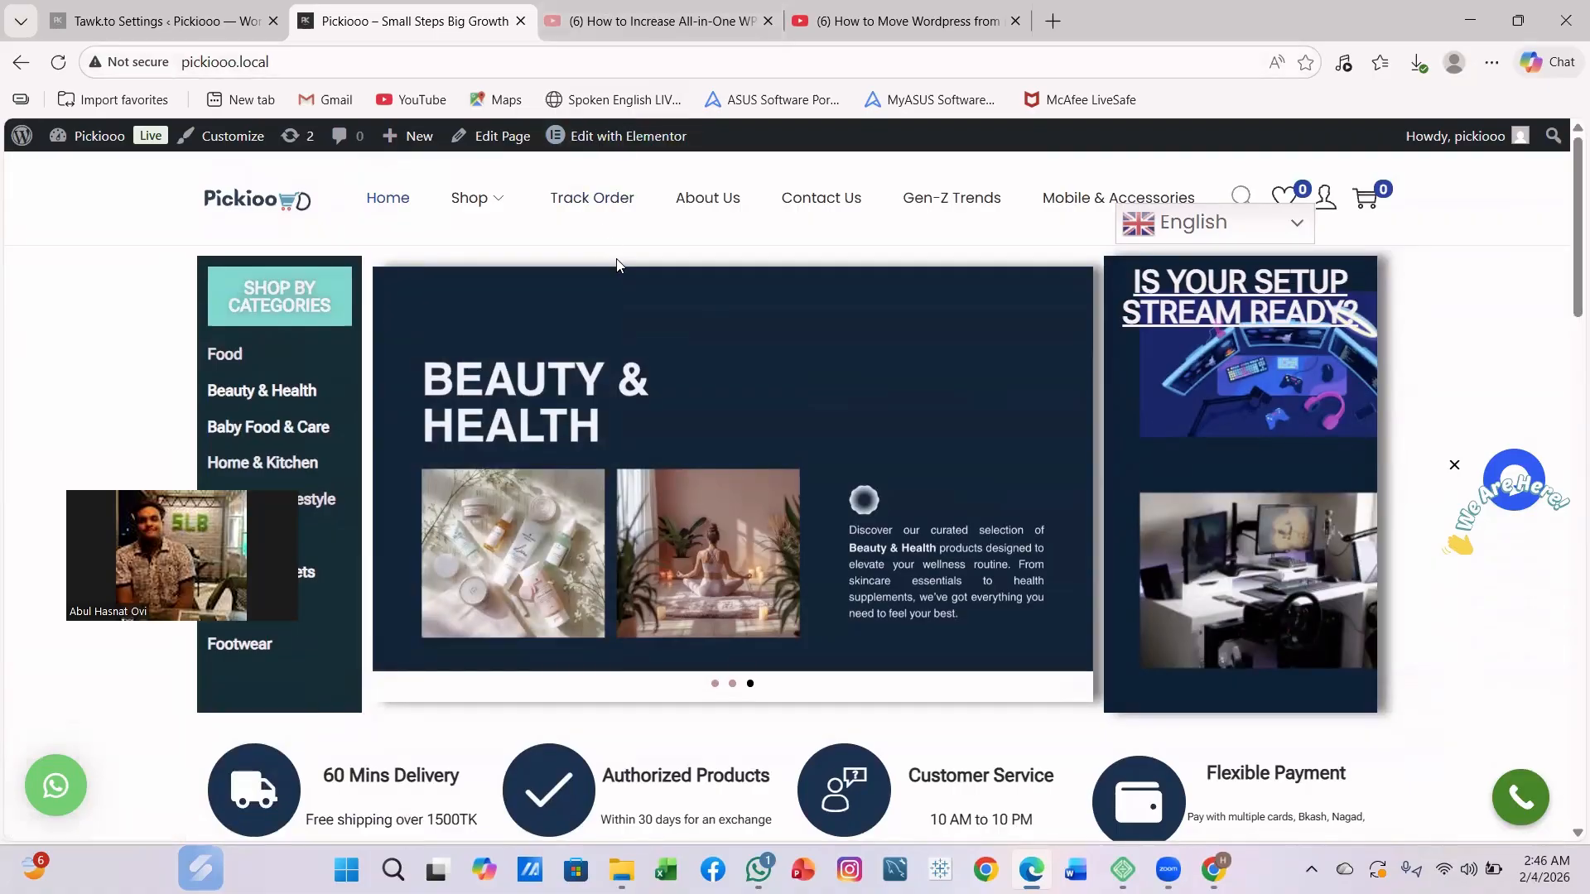
scroll(616, 265, down, 1)
mouse_move(468, 168)
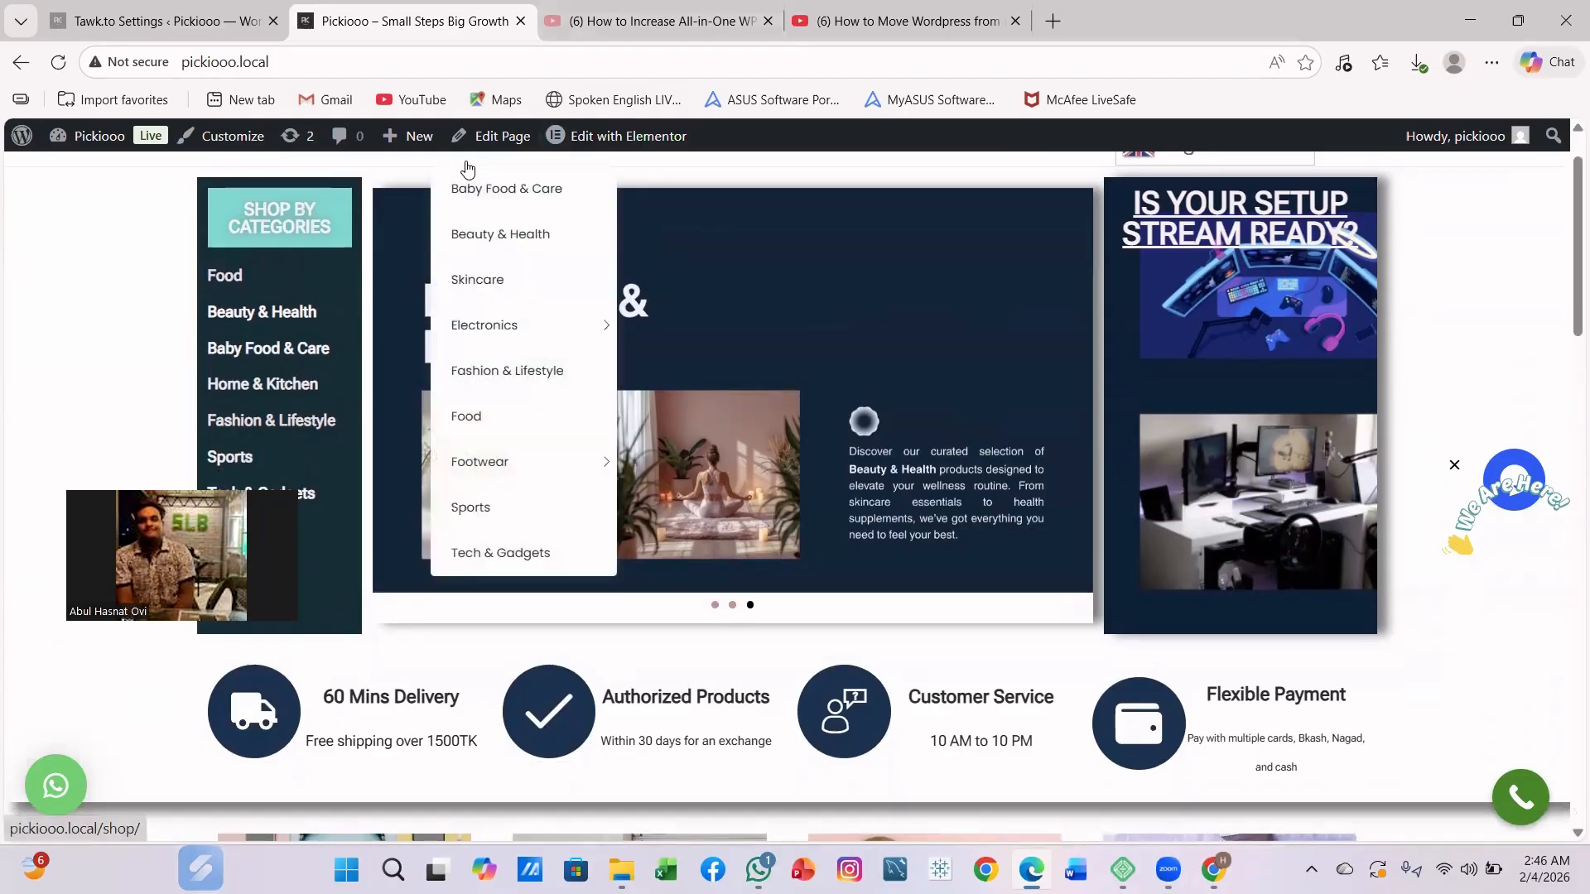
scroll(502, 224, up, 1)
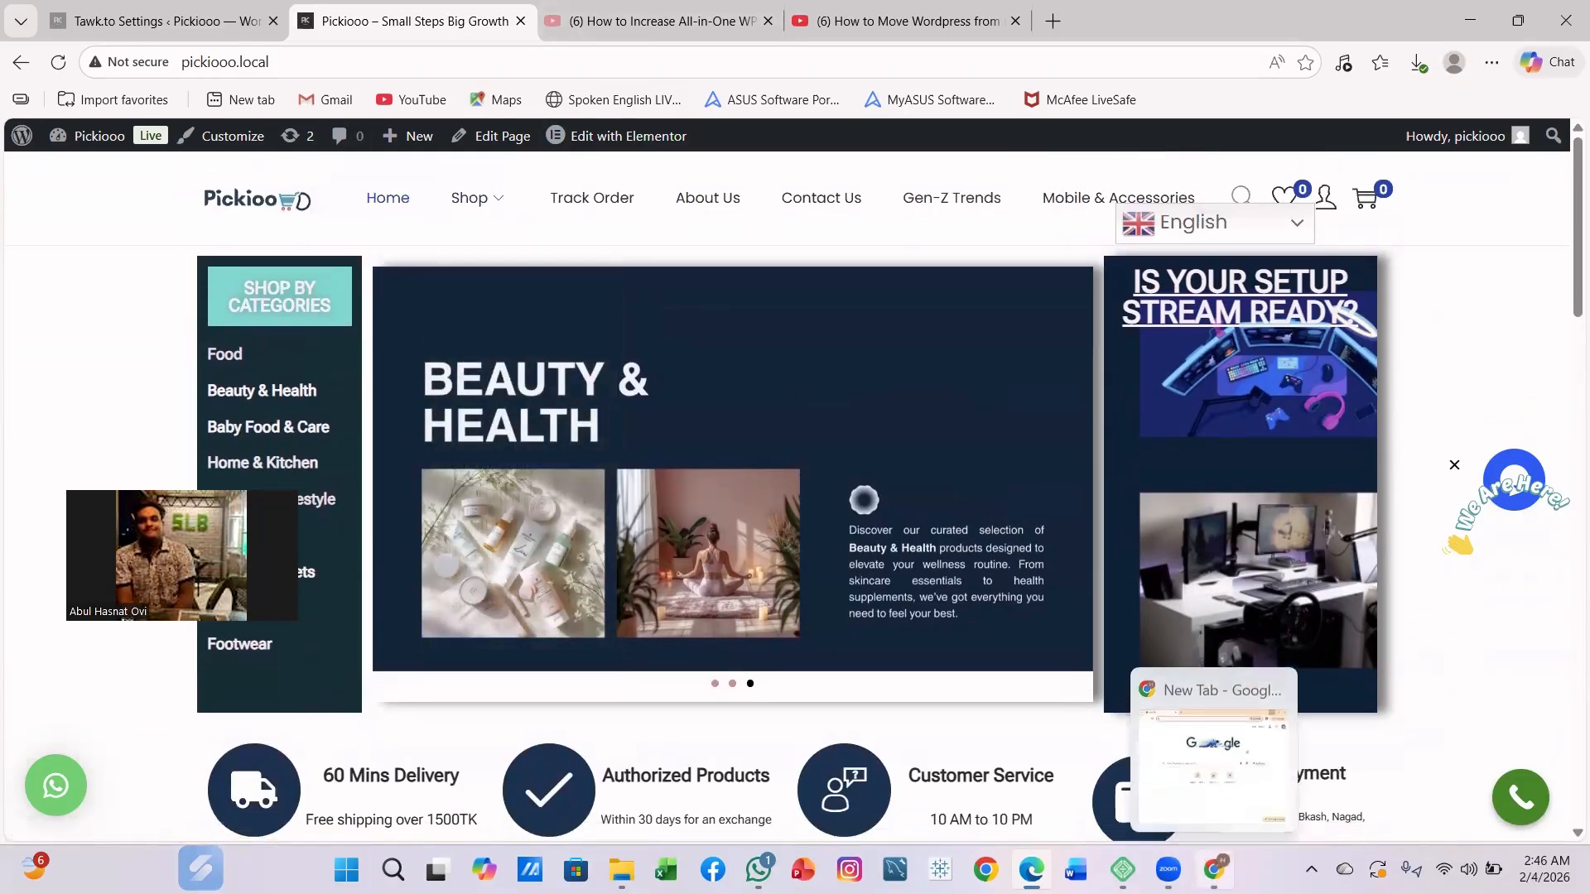
click(1214, 869)
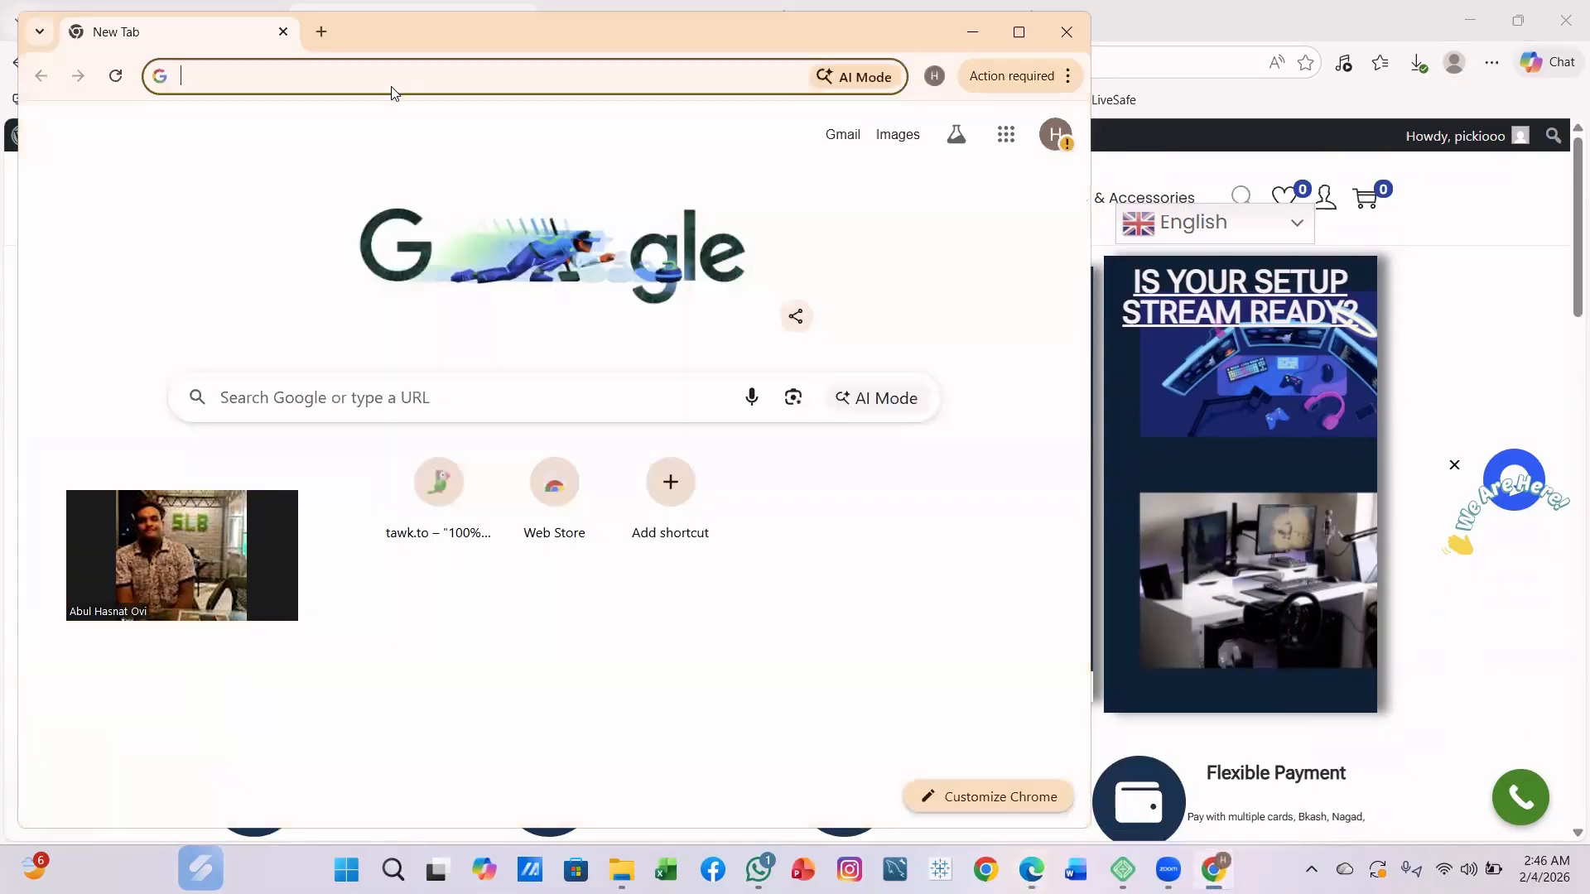
Search Google for 'infinity free' in the new Chrome window
text(inf)
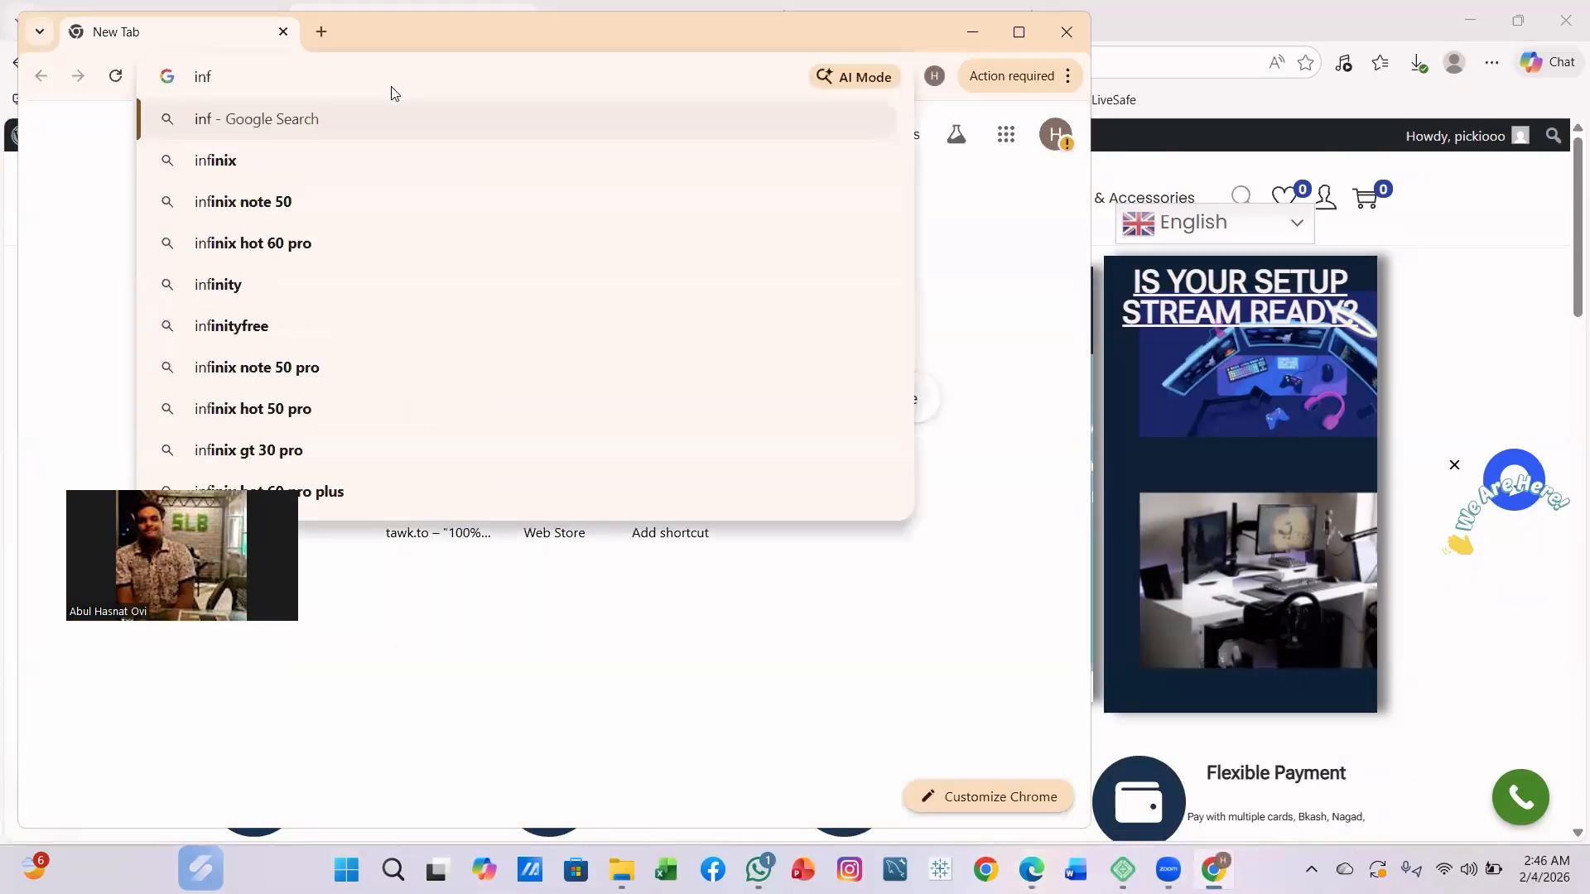
text(inity)
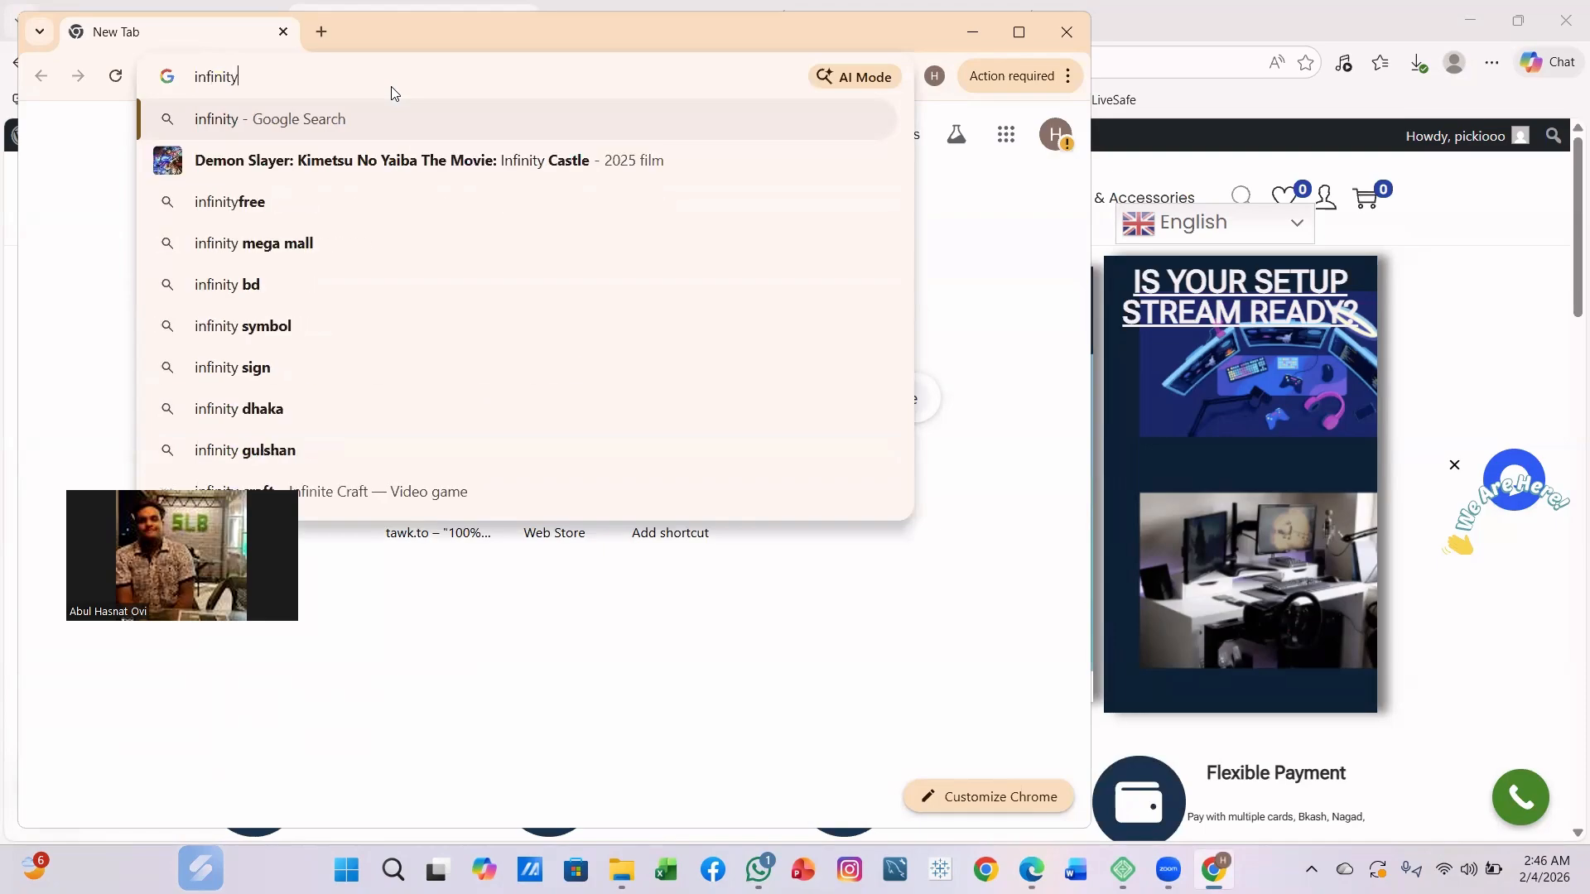
text( free)
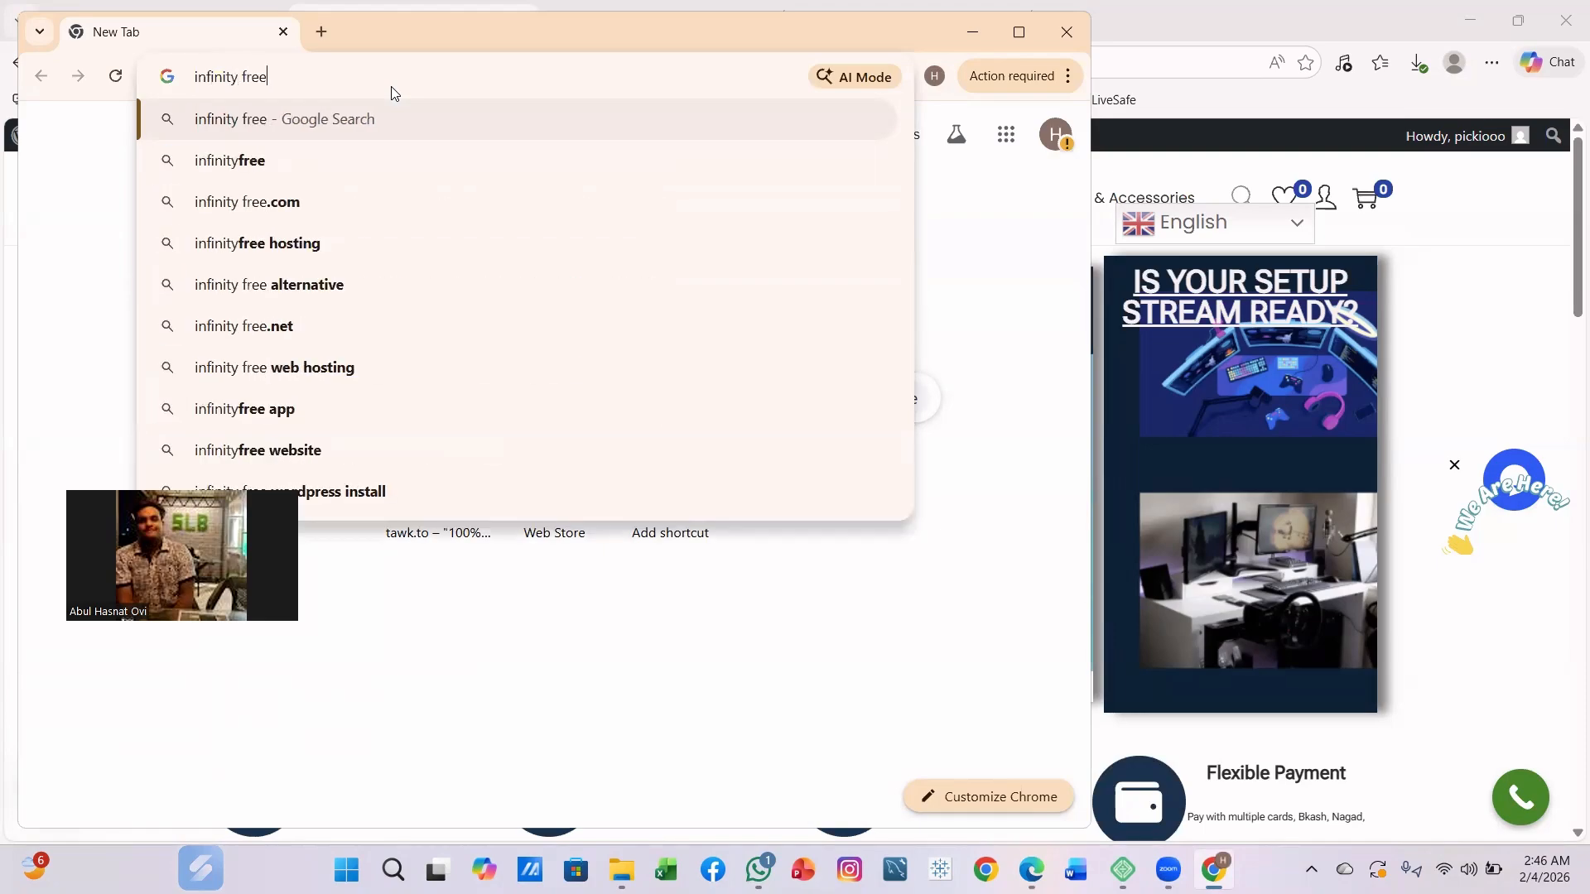
key(Return)
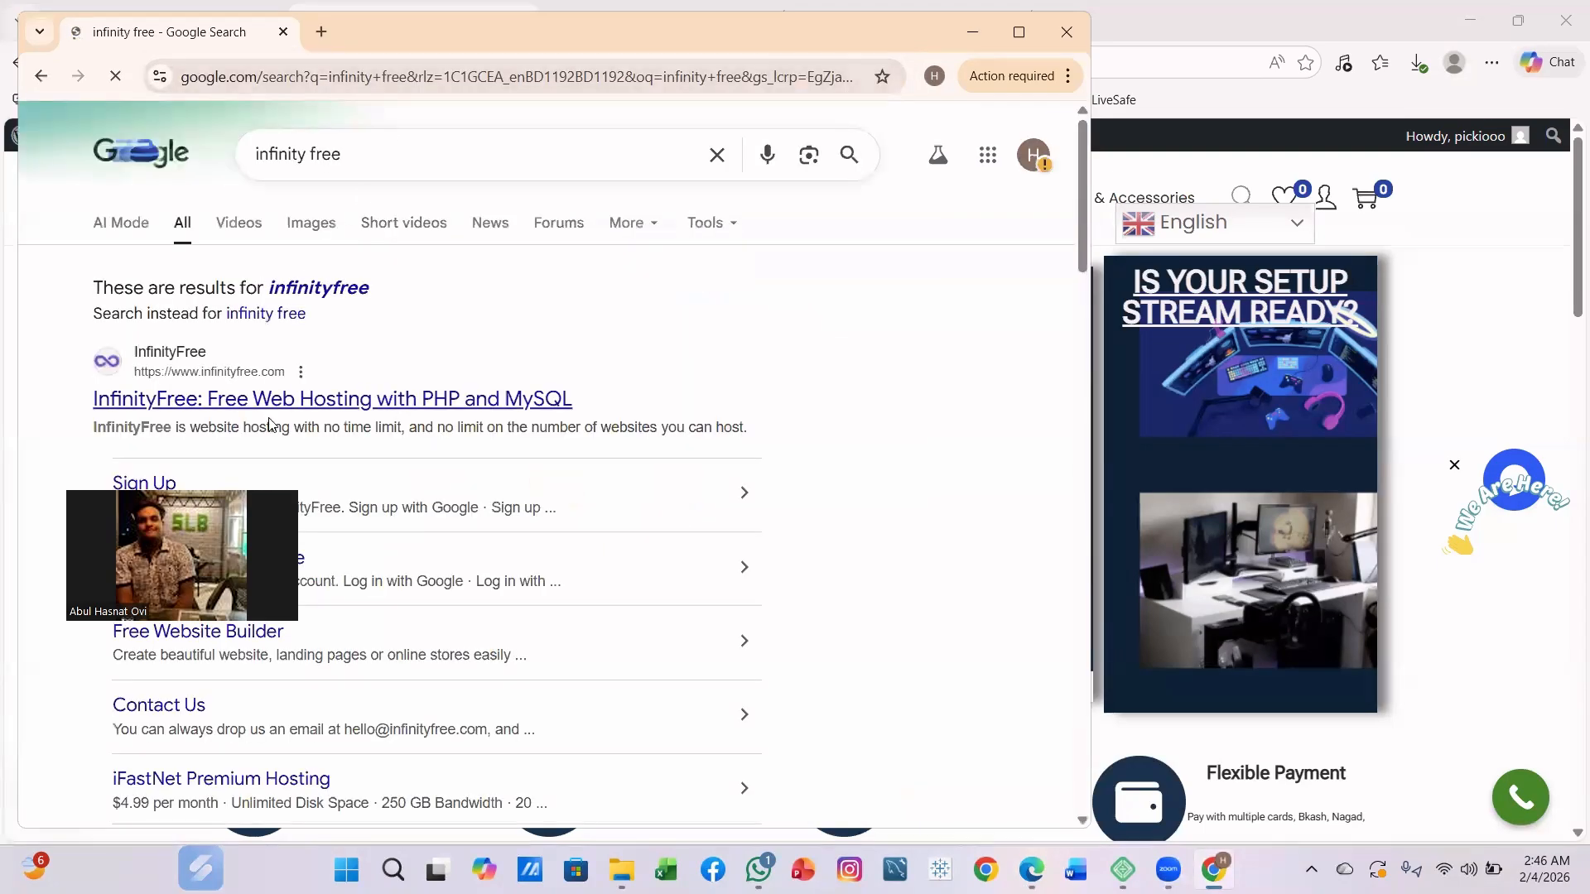
Register on infinityfree.com with Sign up with Google, choosing the Google account and continuing
click(274, 407)
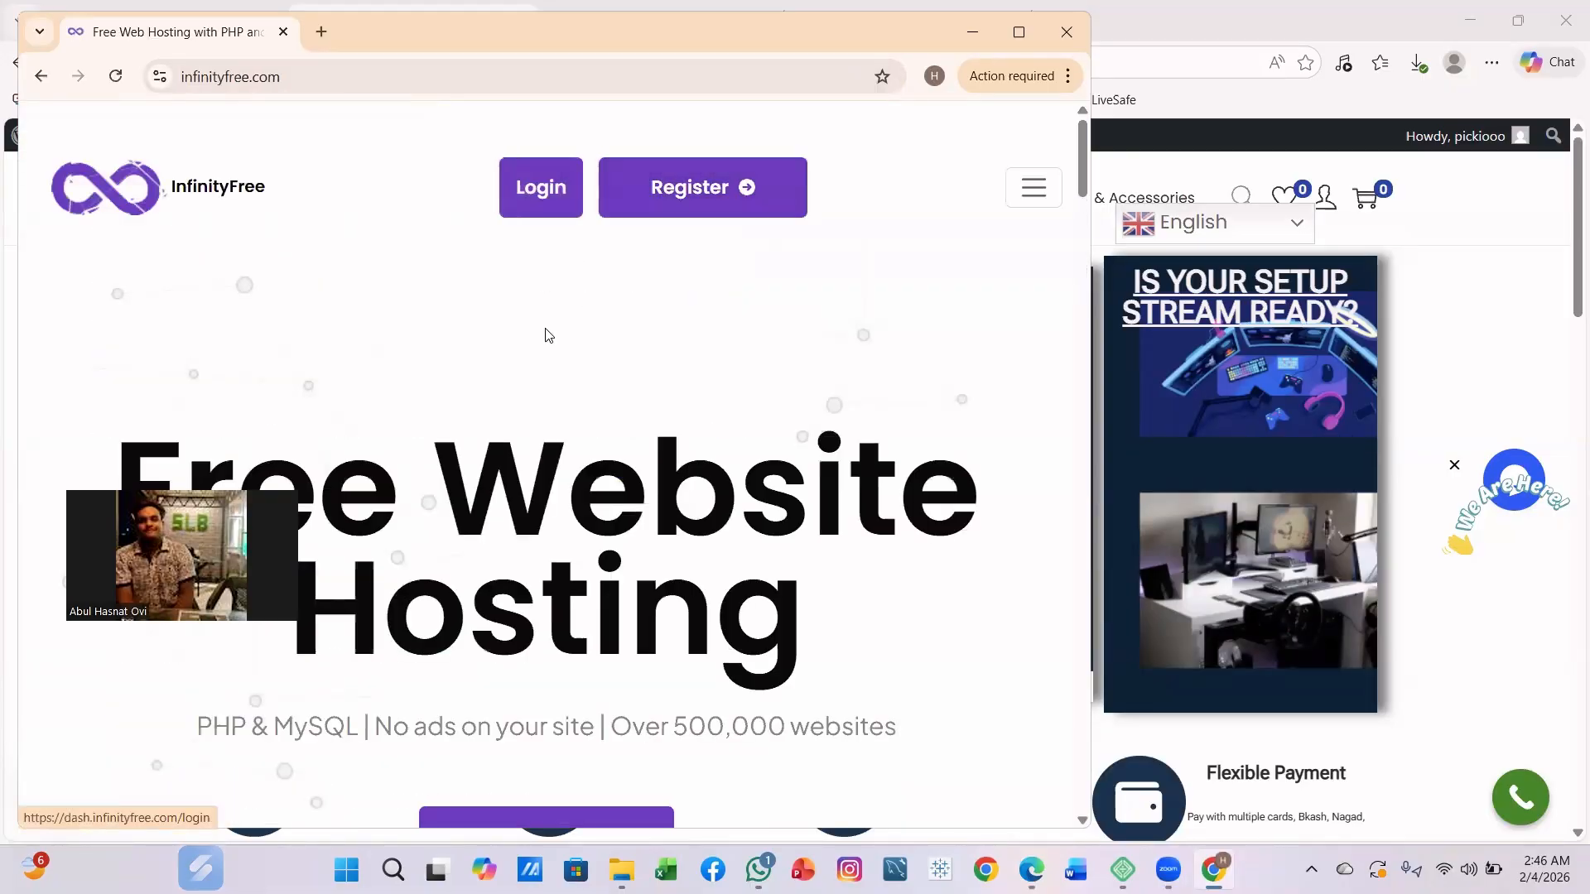
scroll(543, 337, down, 1)
click(672, 133)
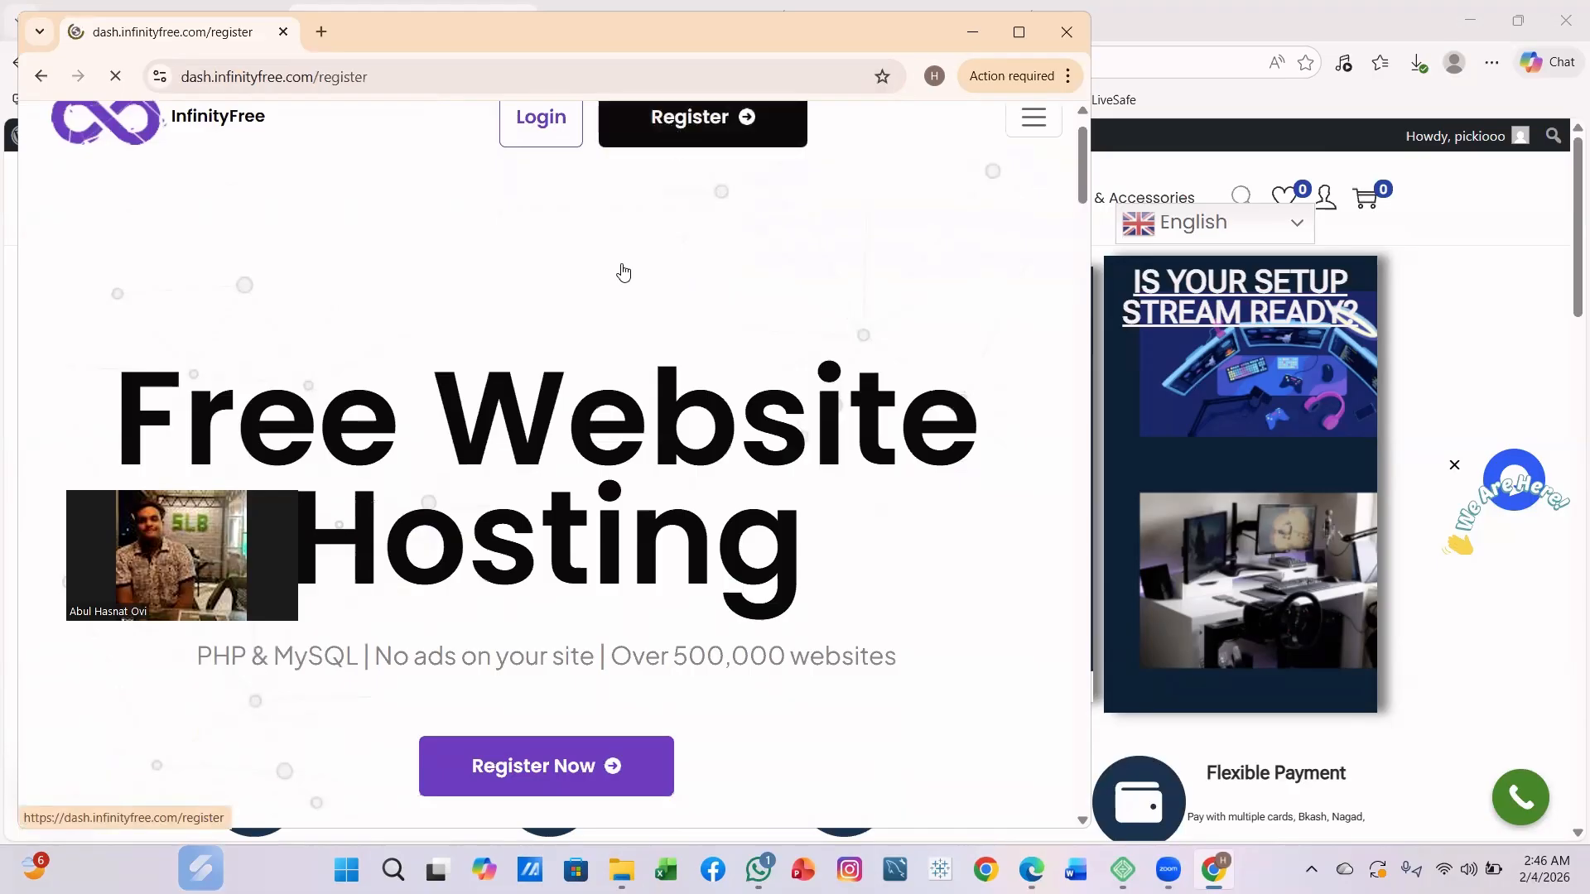
click(572, 337)
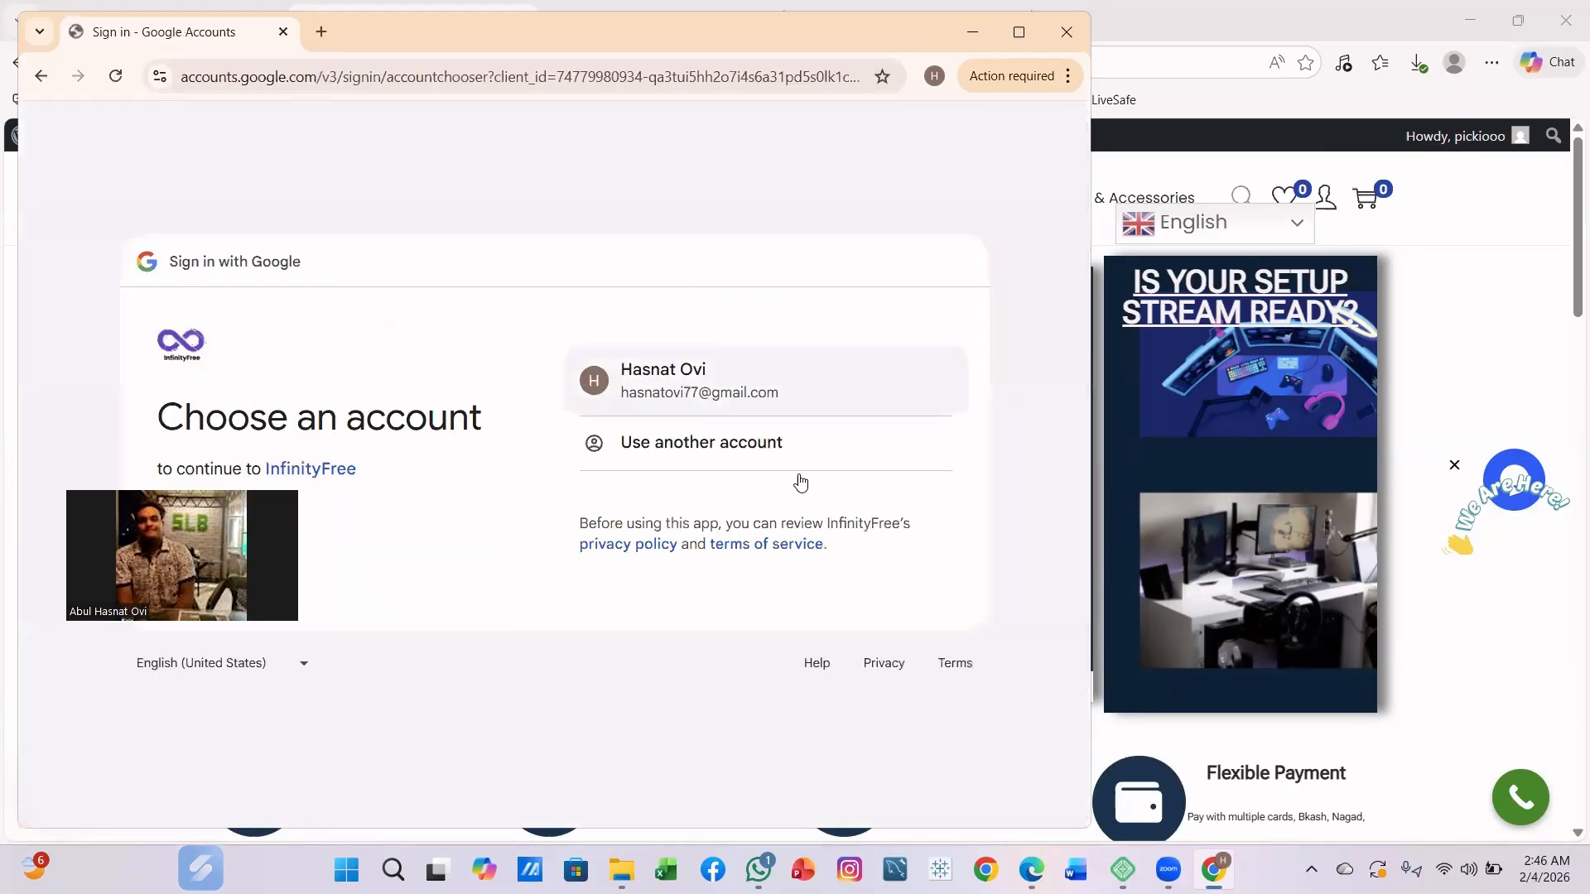
click(760, 396)
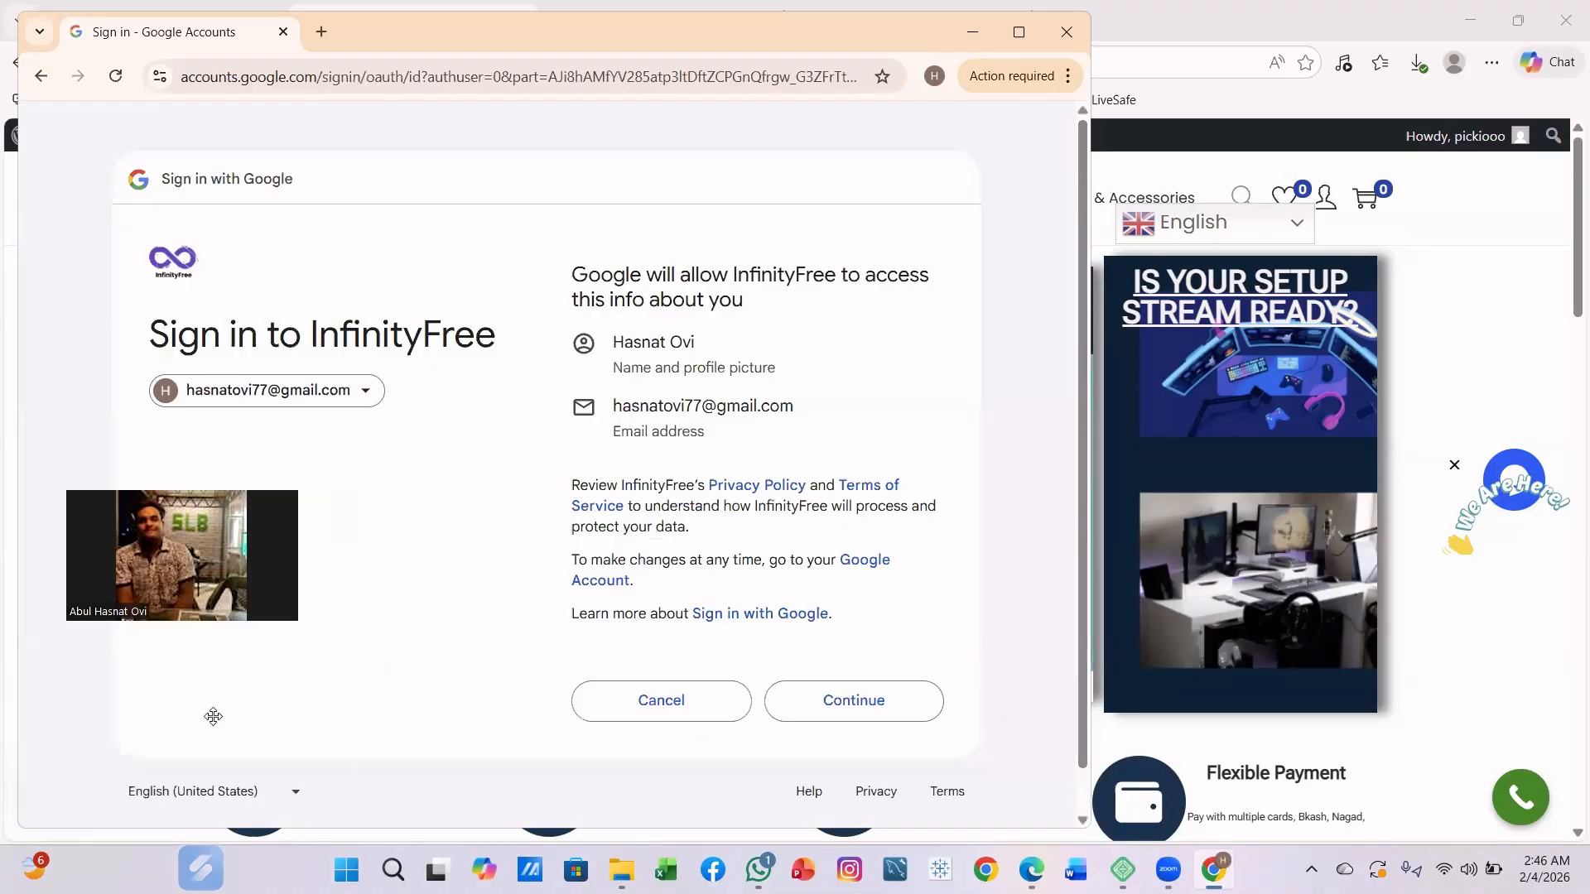
drag(227, 584, 213, 716)
click(852, 725)
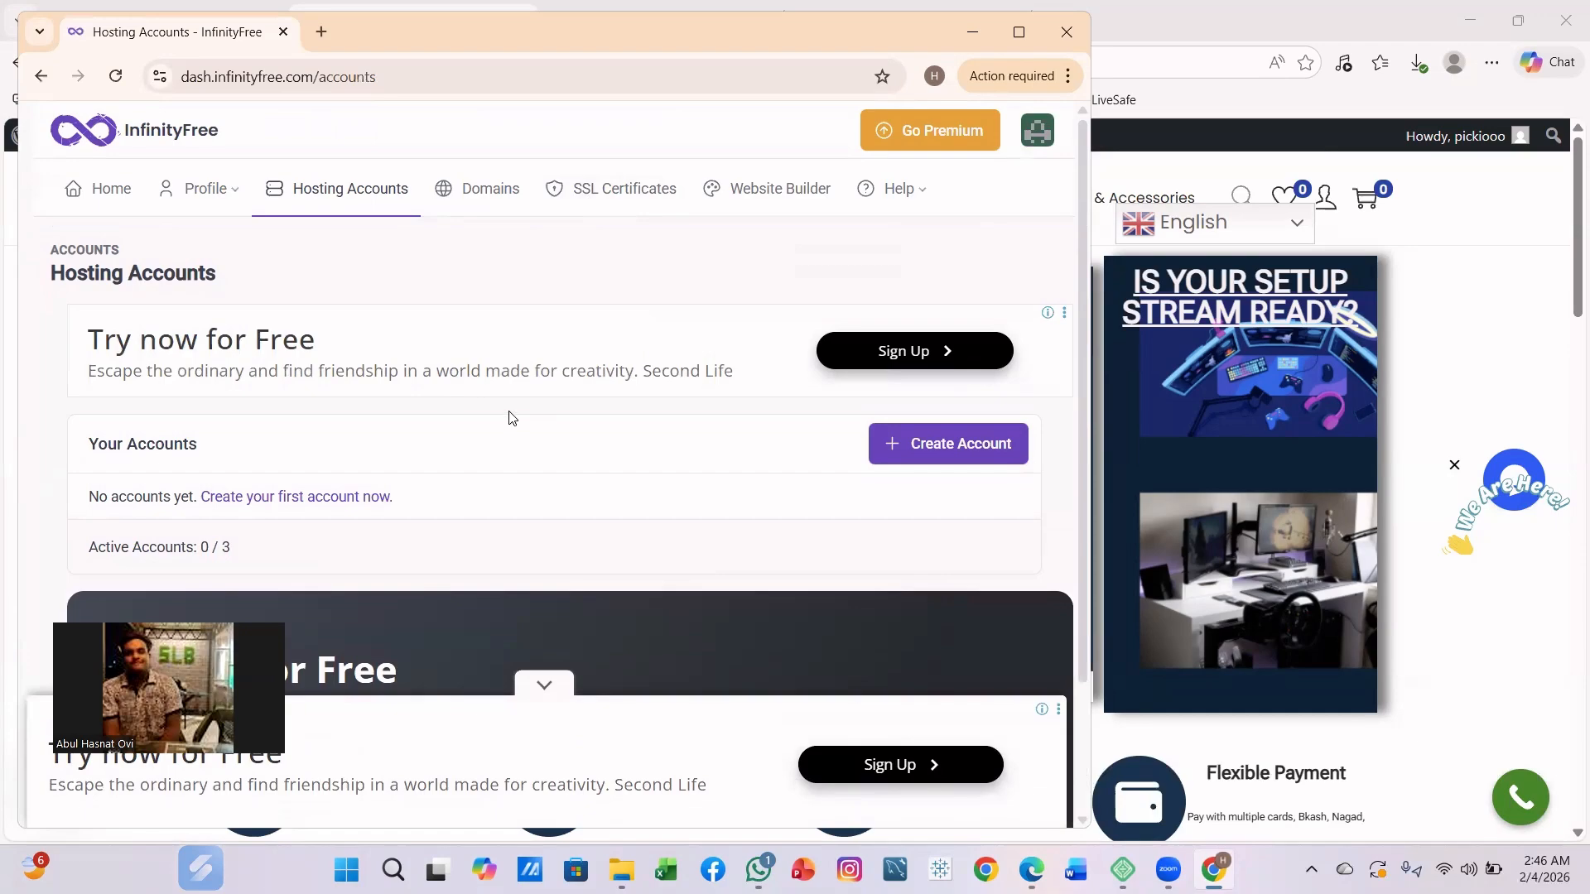
Start a new hosting account, dismiss the ad, and pick the free $0 InfinityFree plan
click(935, 445)
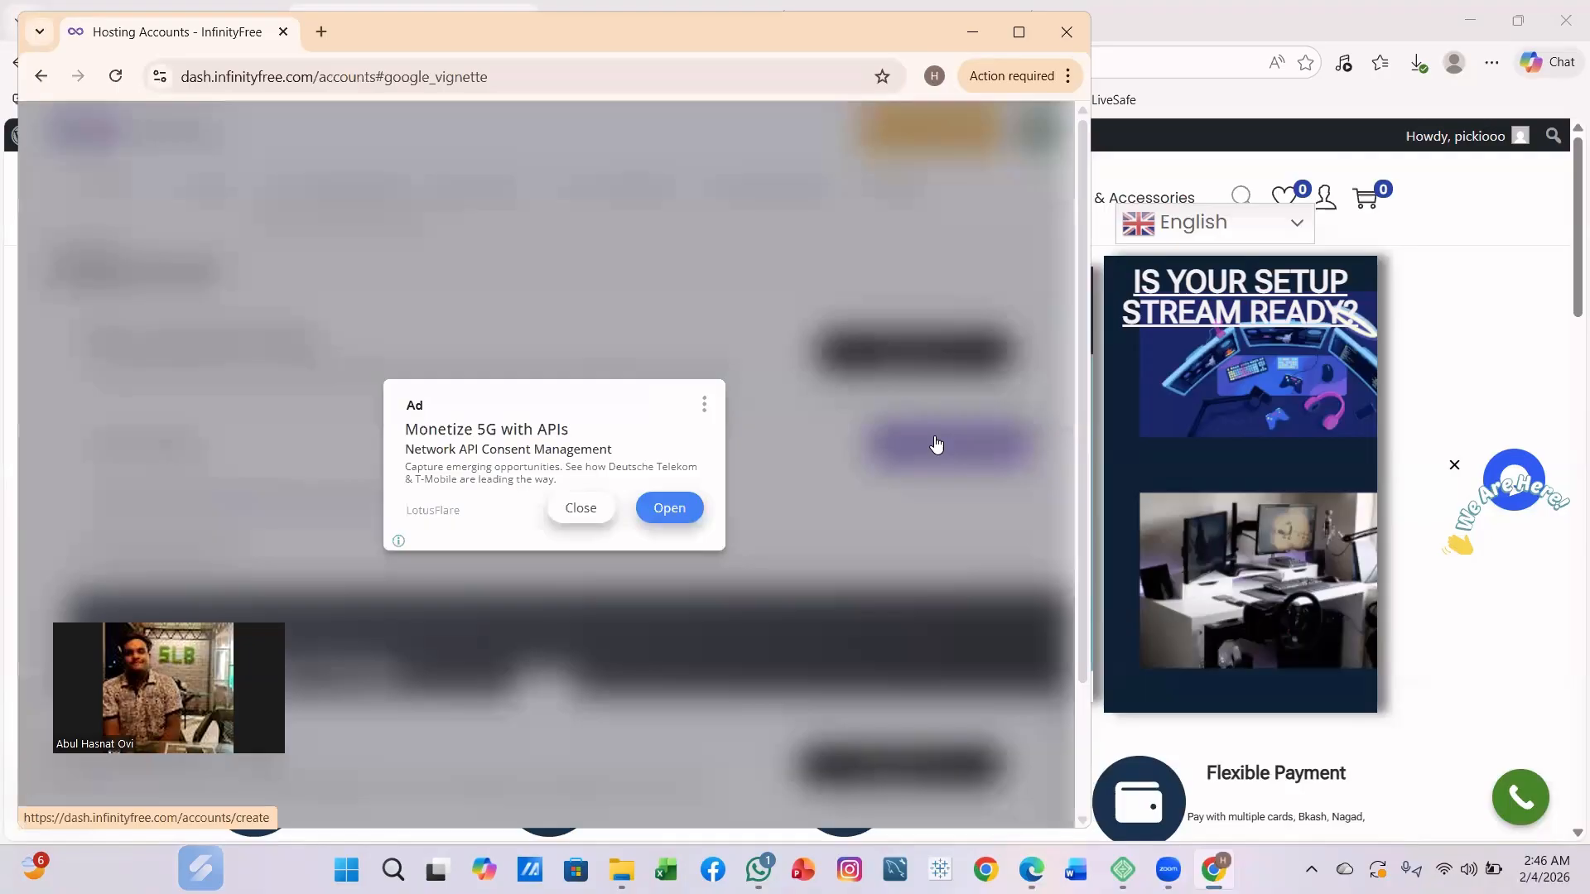
click(1020, 169)
scroll(725, 442, down, 3)
scroll(726, 450, up, 3)
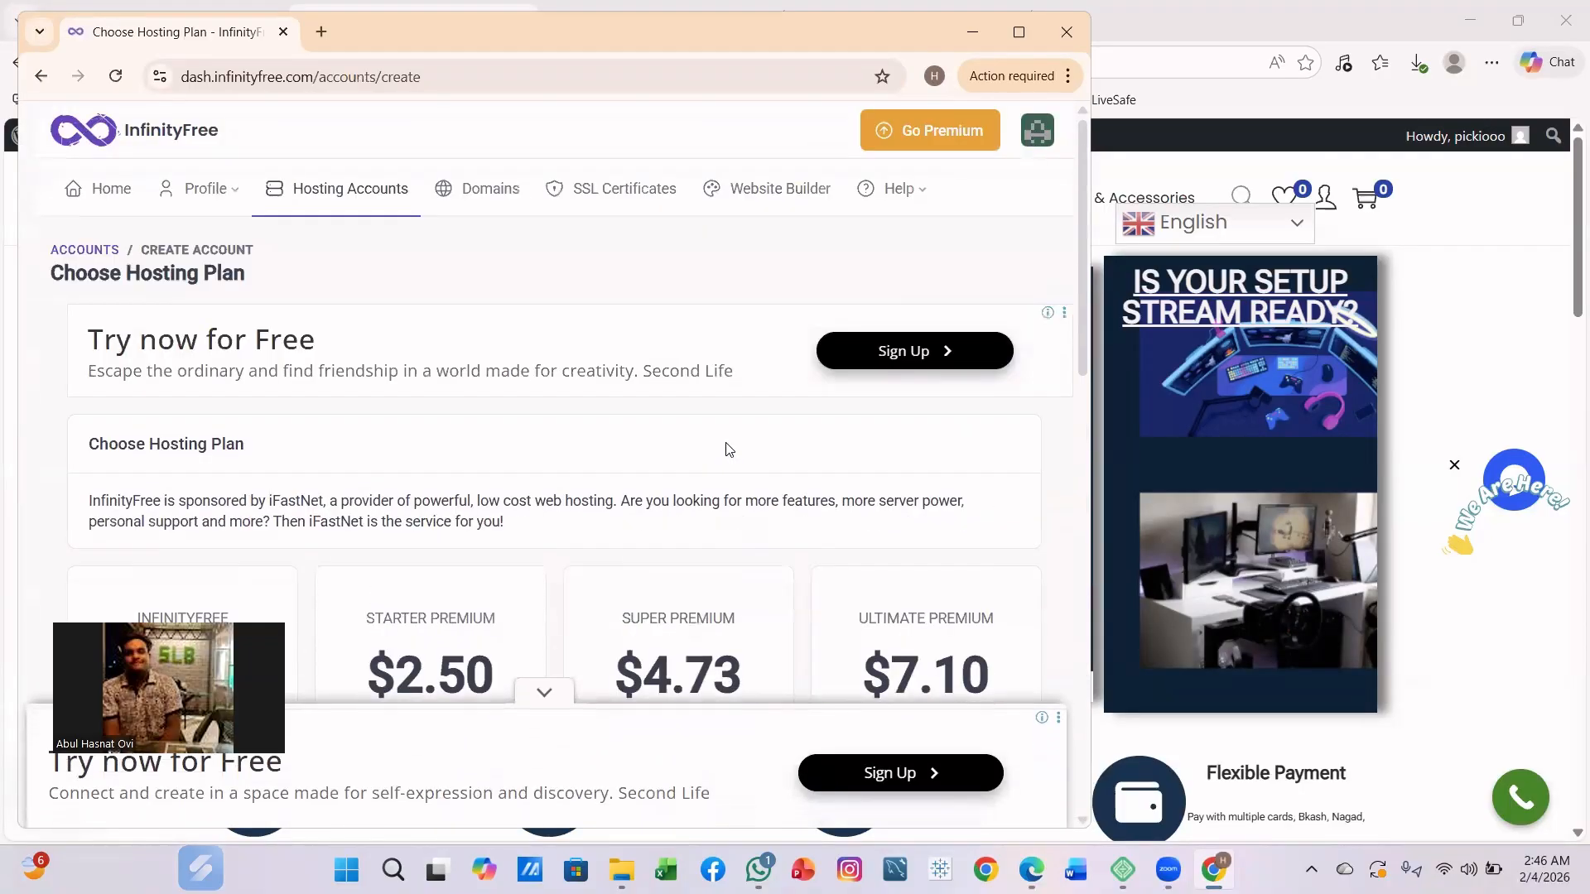
scroll(727, 450, down, 5)
scroll(174, 448, down, 3)
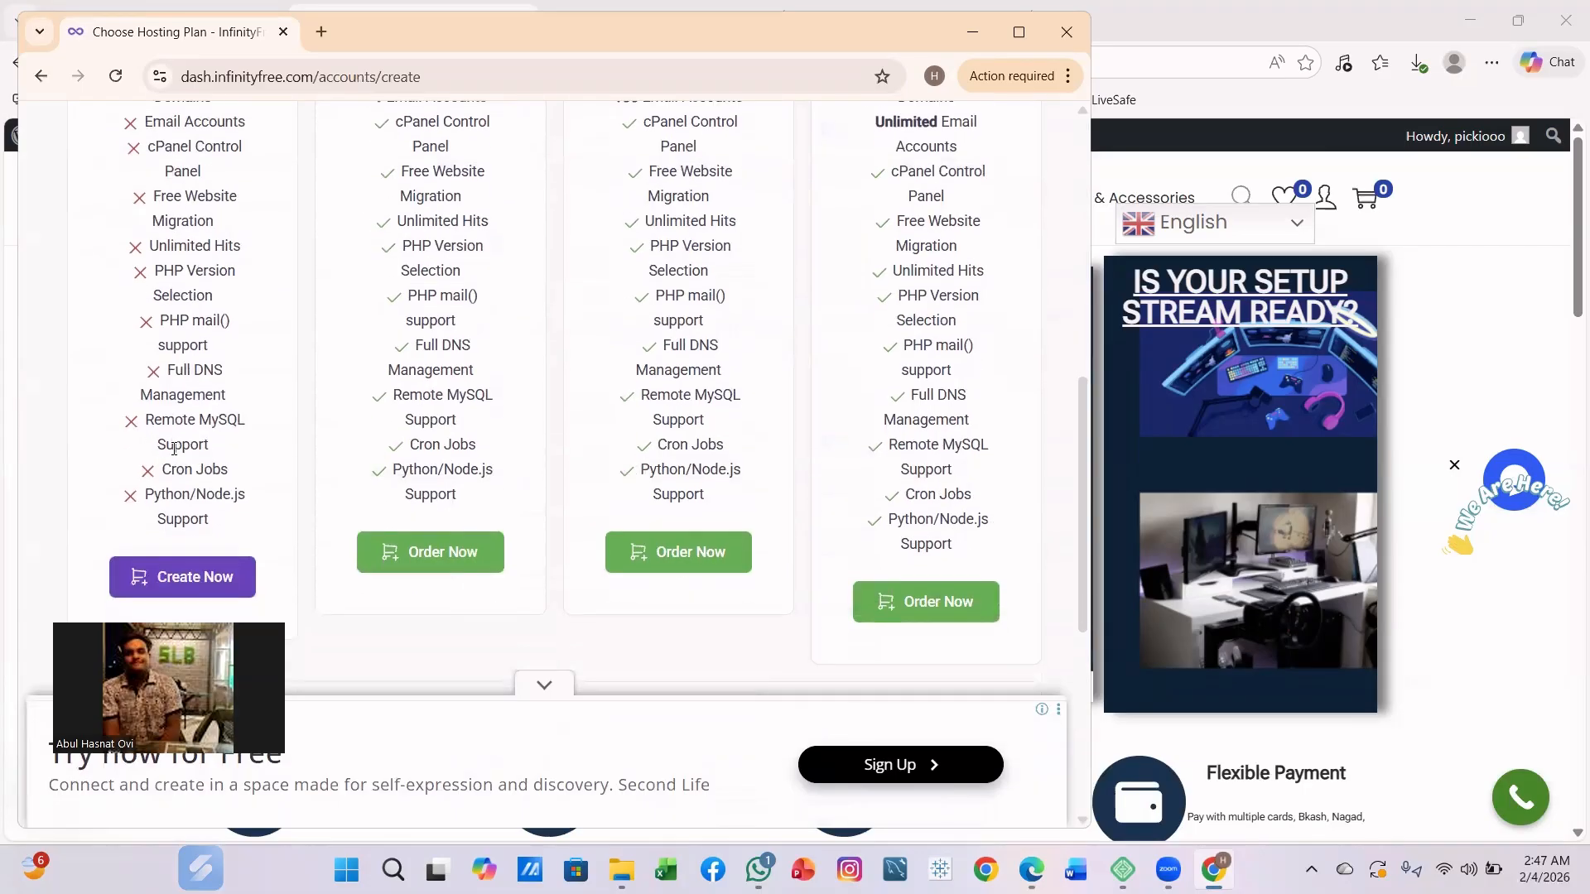
scroll(228, 510, up, 4)
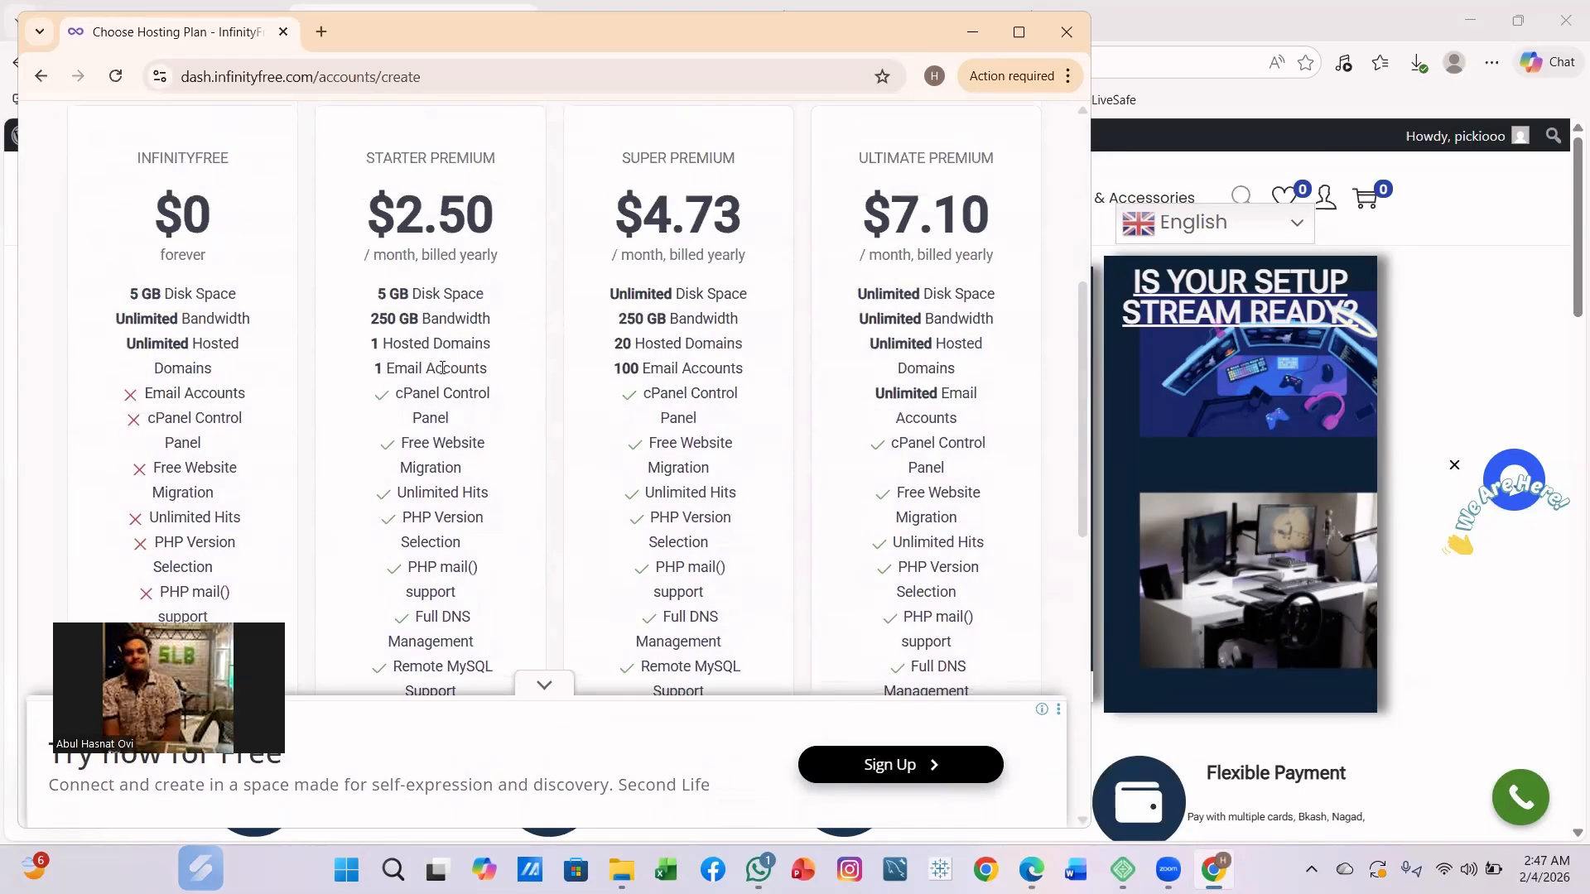
scroll(603, 308, down, 2)
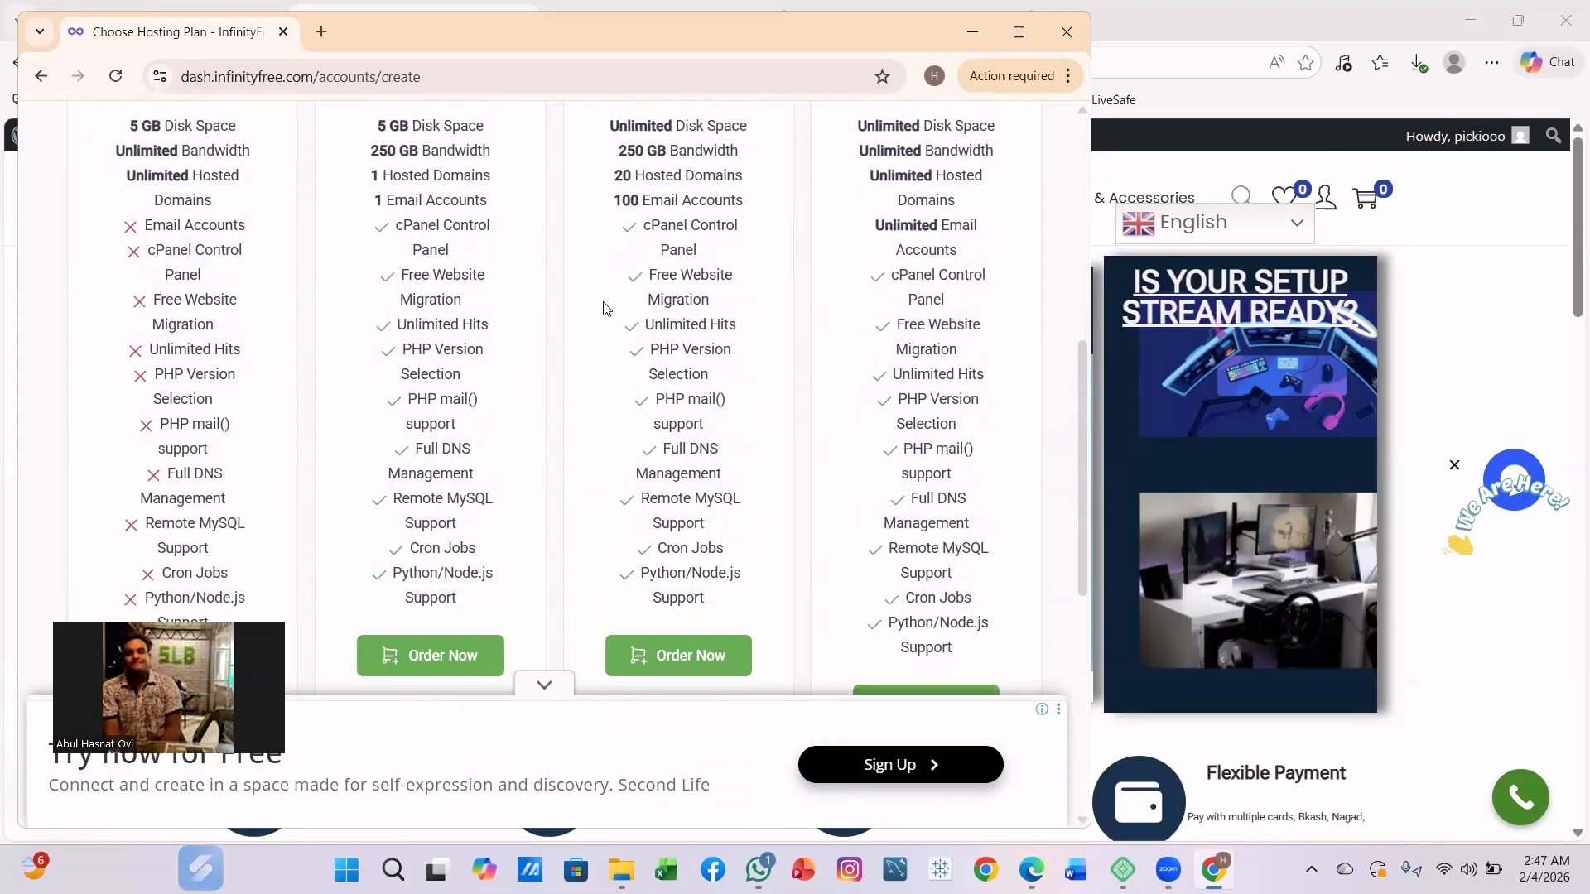
scroll(237, 298, down, 1)
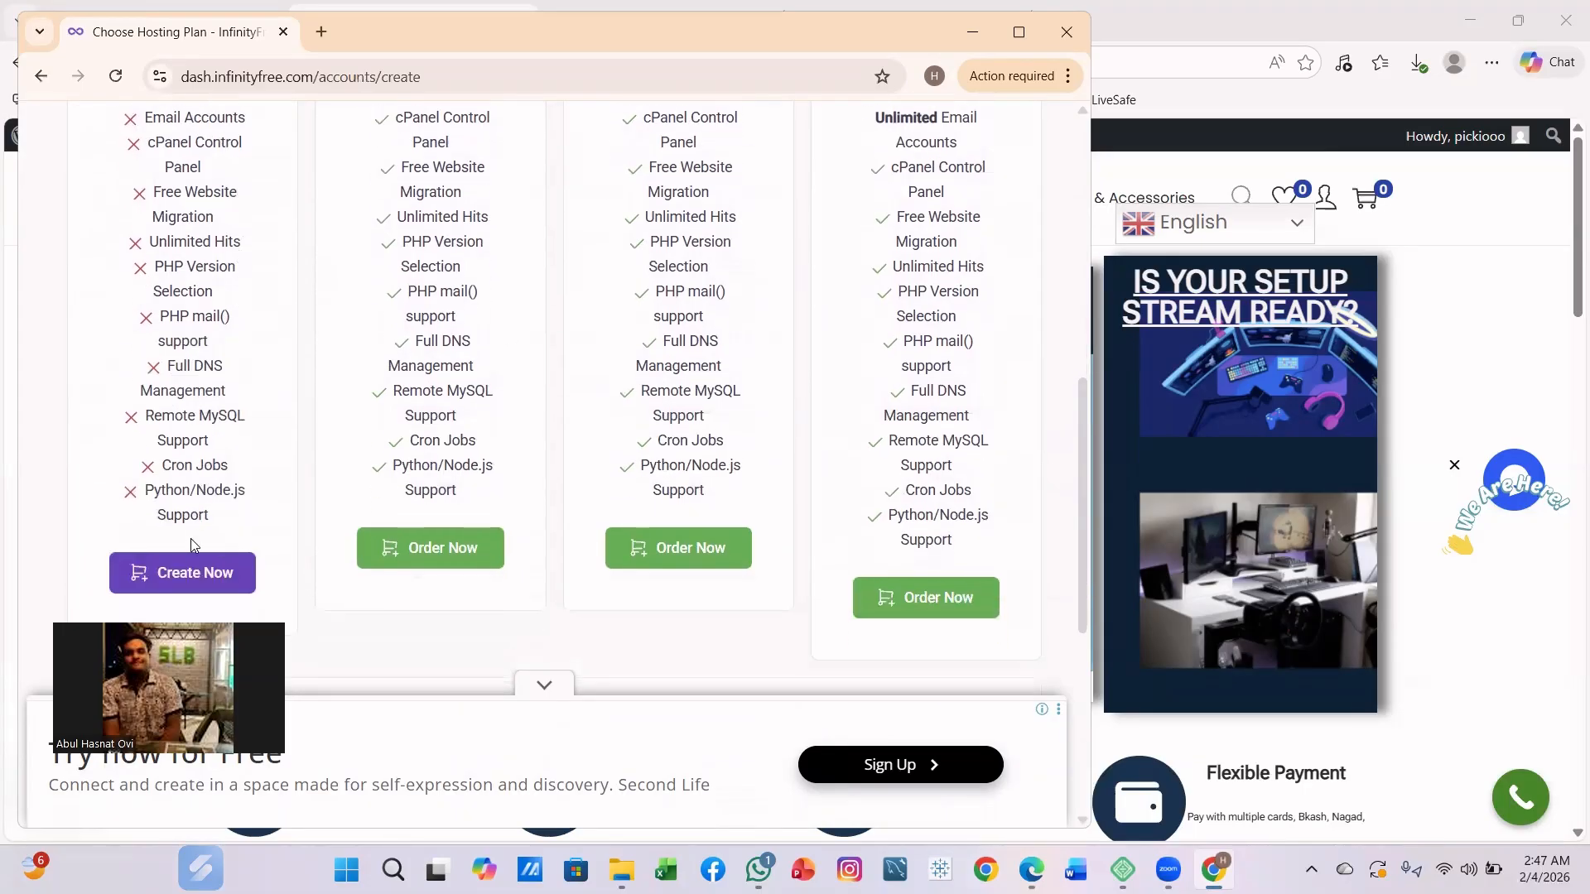
click(184, 570)
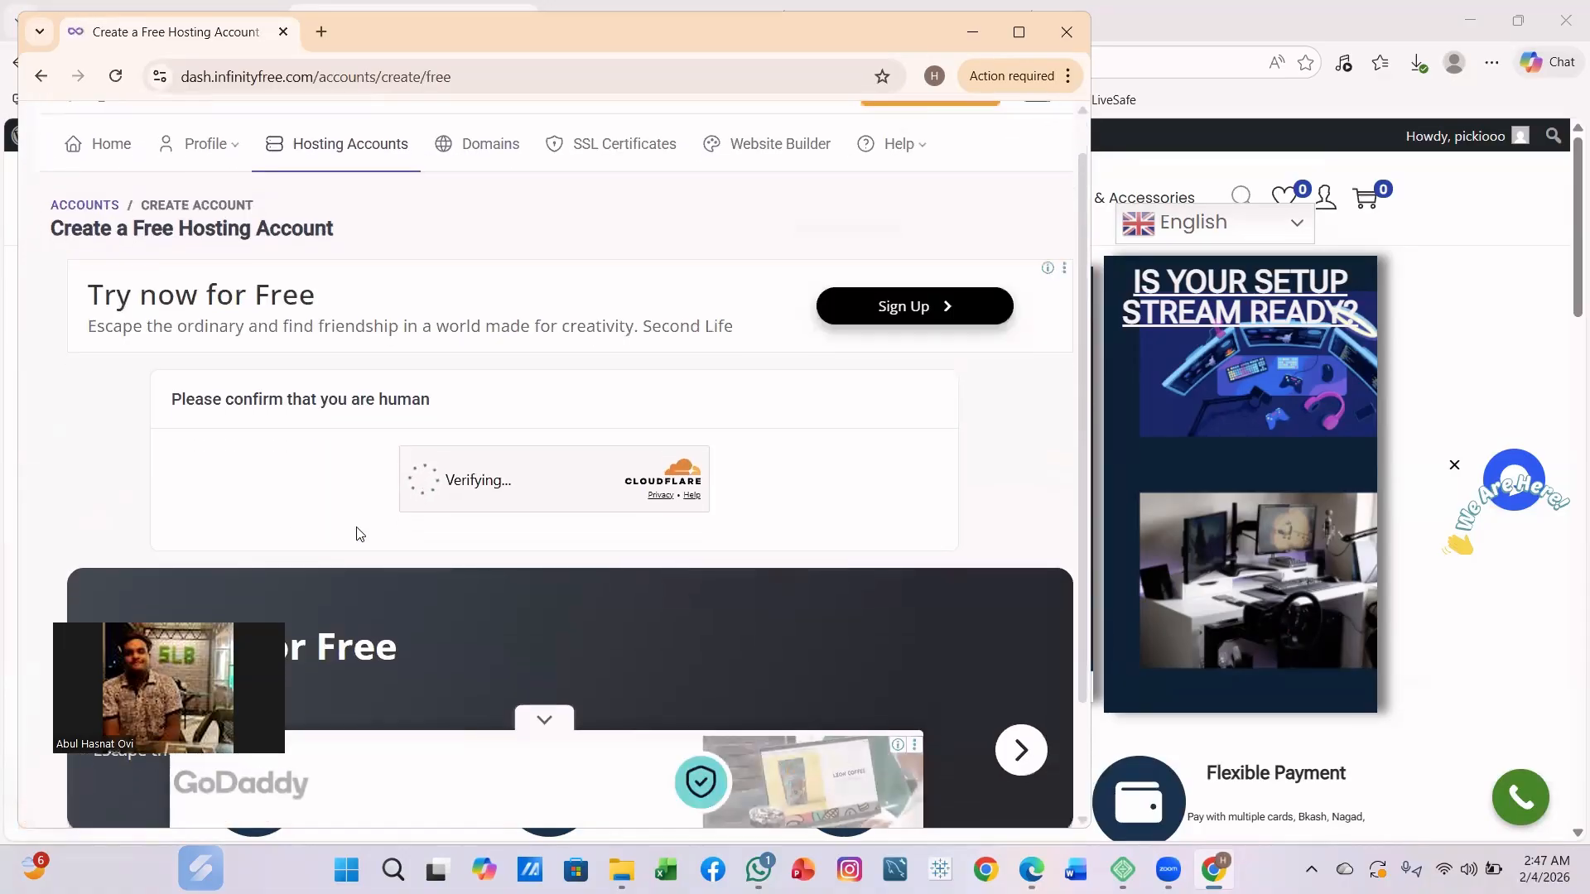
Enter subdomain pickiooo with the page.gd extension and check its availability
scroll(356, 526, down, 1)
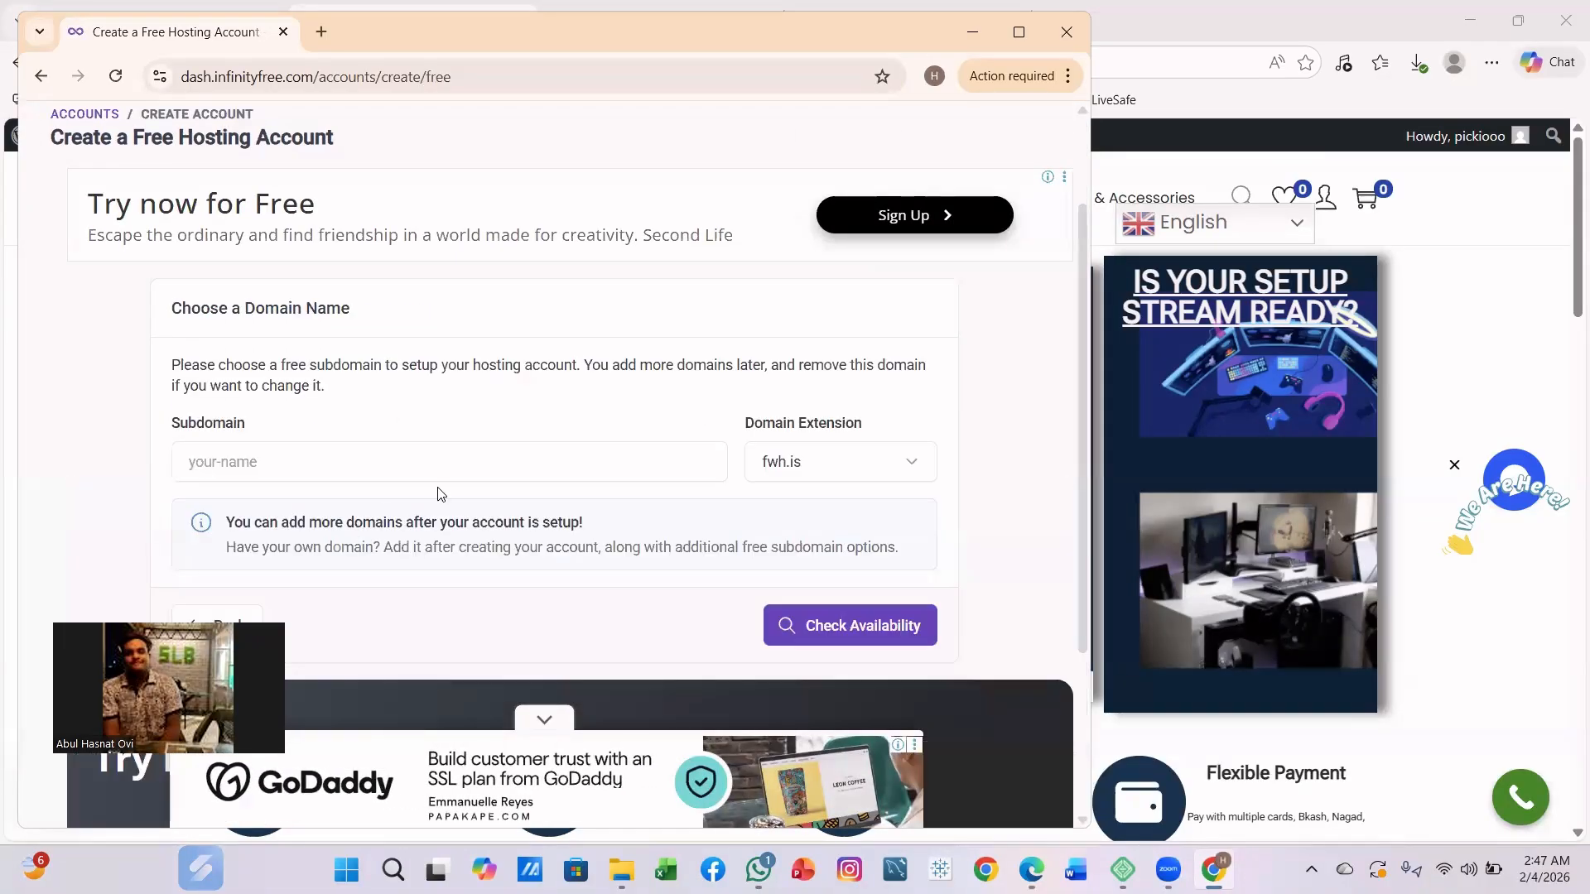
scroll(440, 495, down, 1)
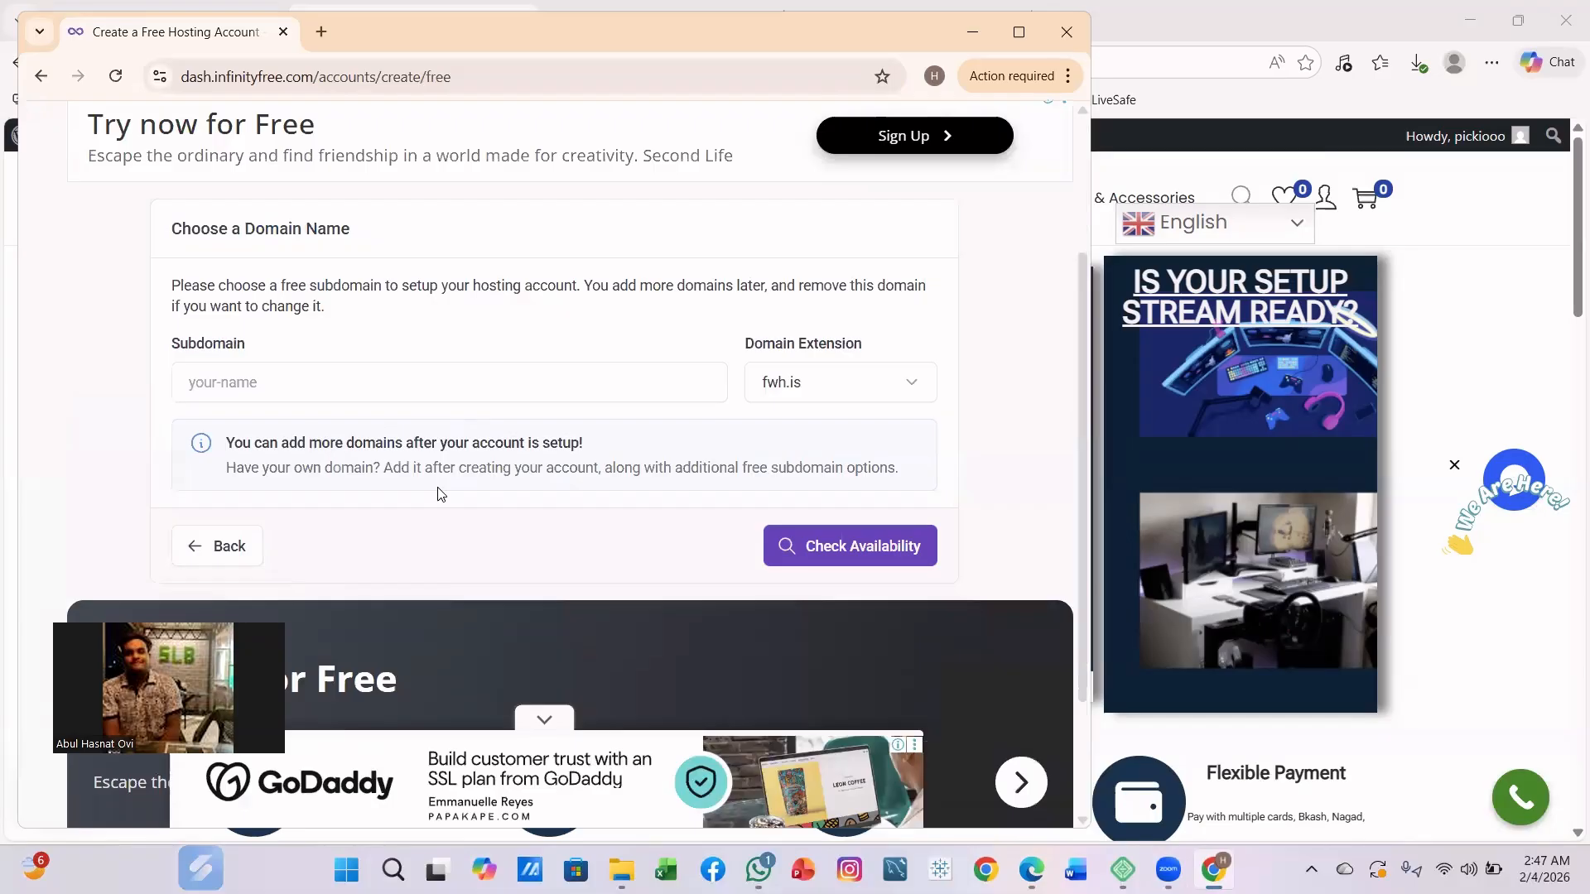
click(361, 385)
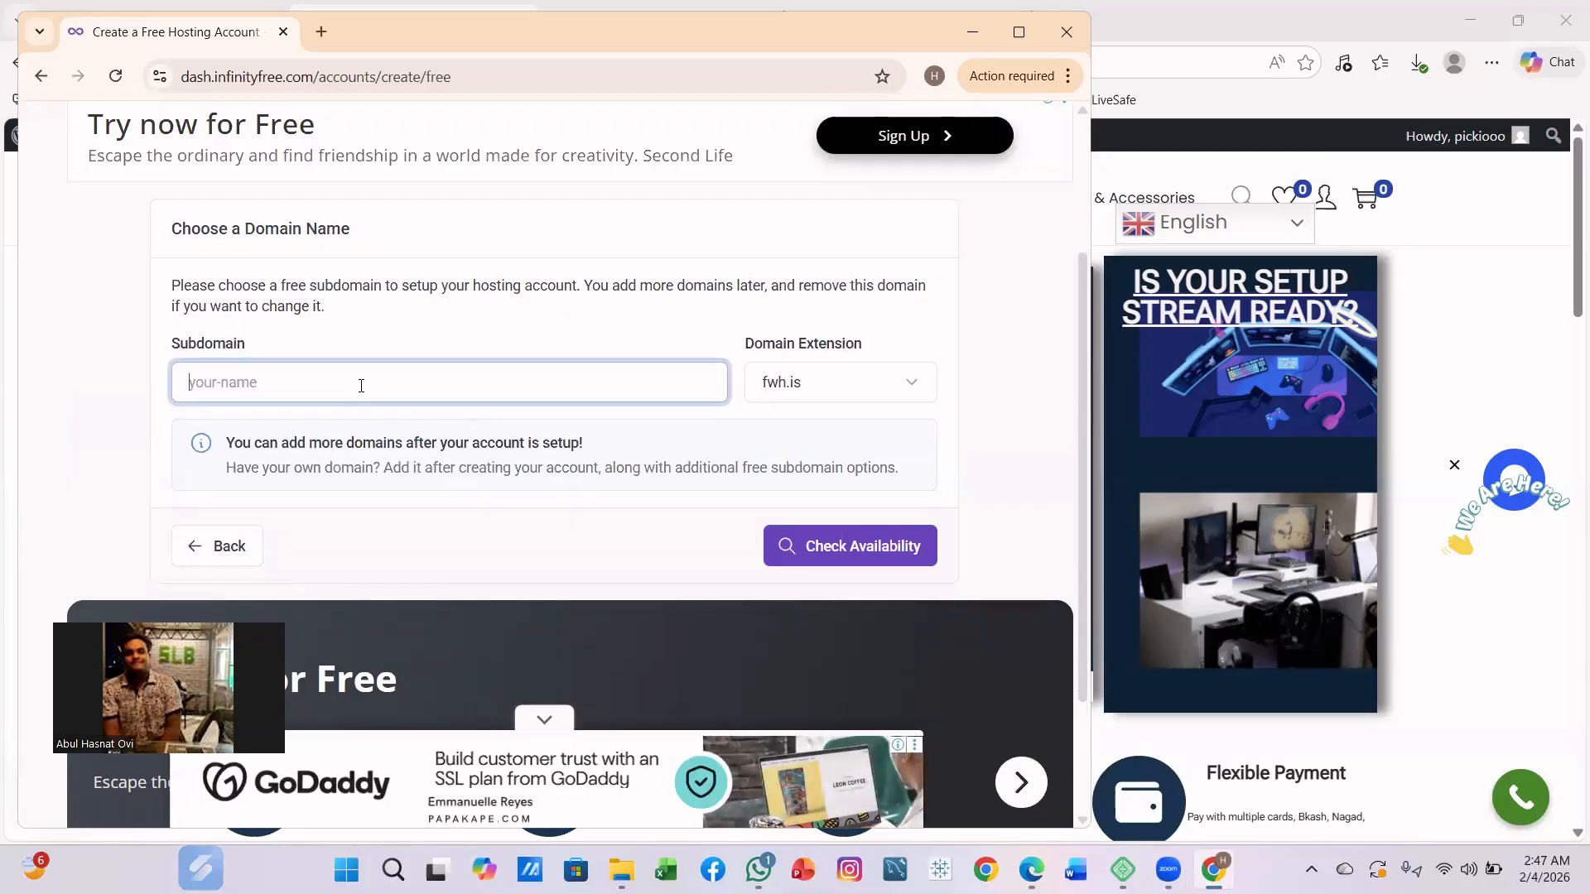
text(p)
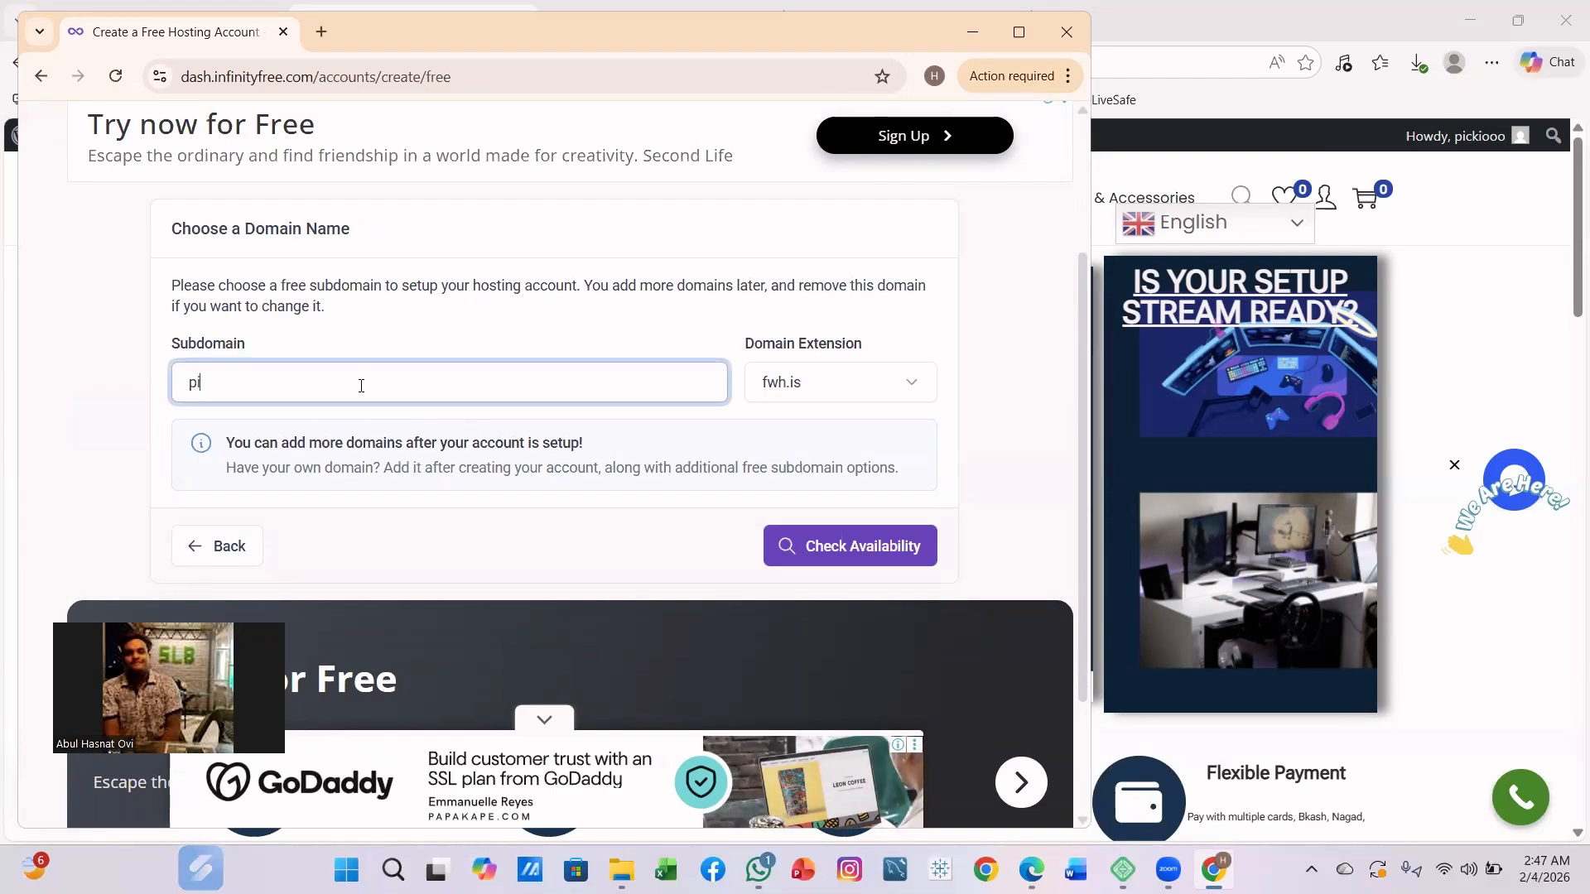
text(ickiooo)
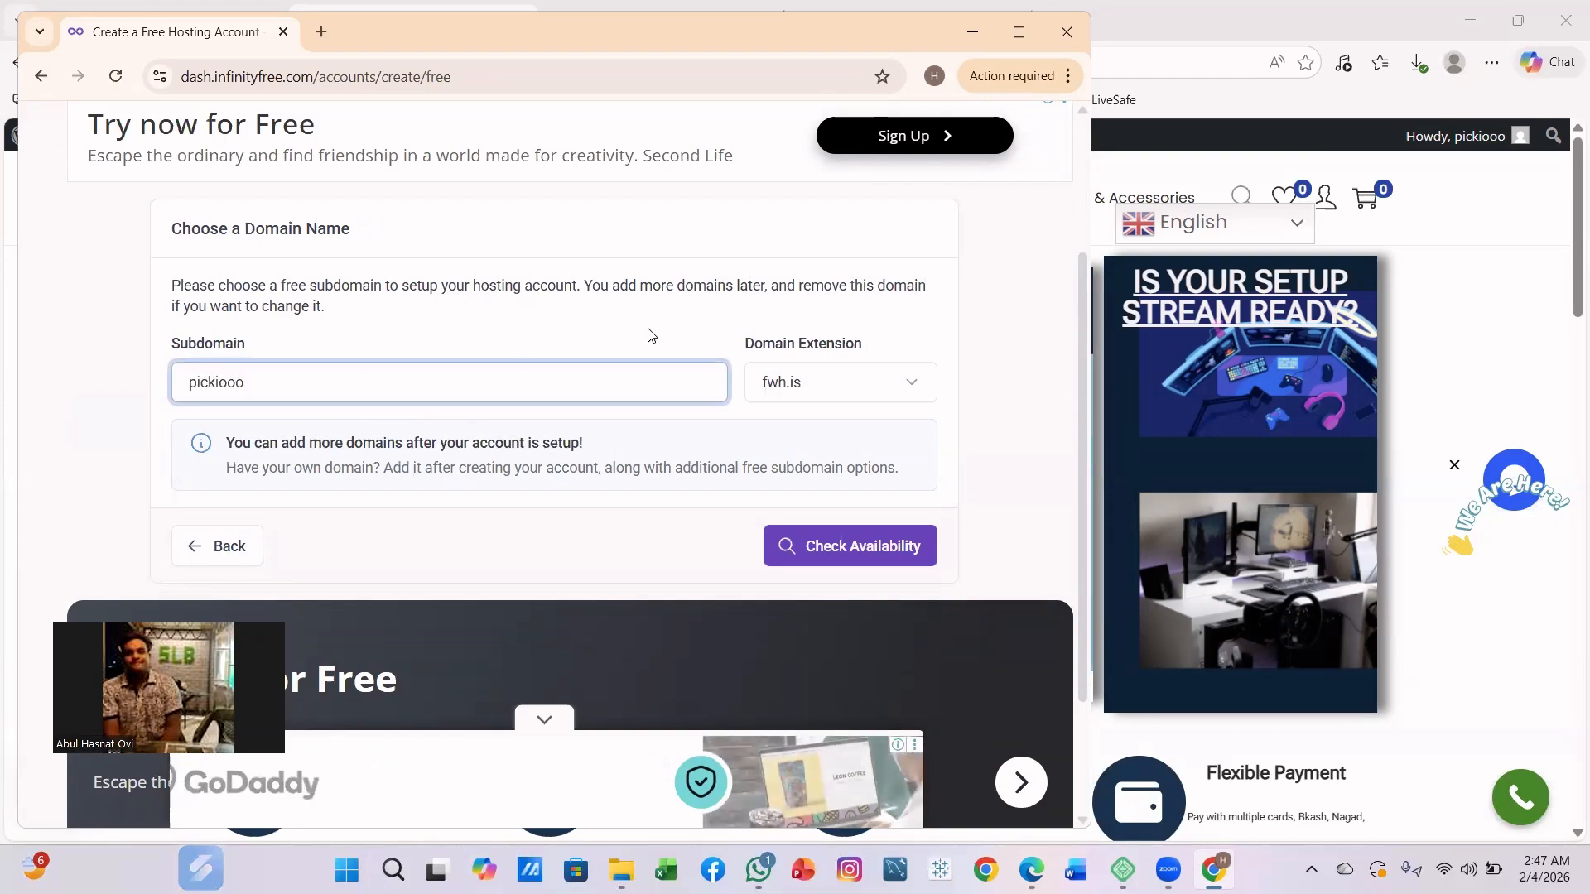
click(829, 384)
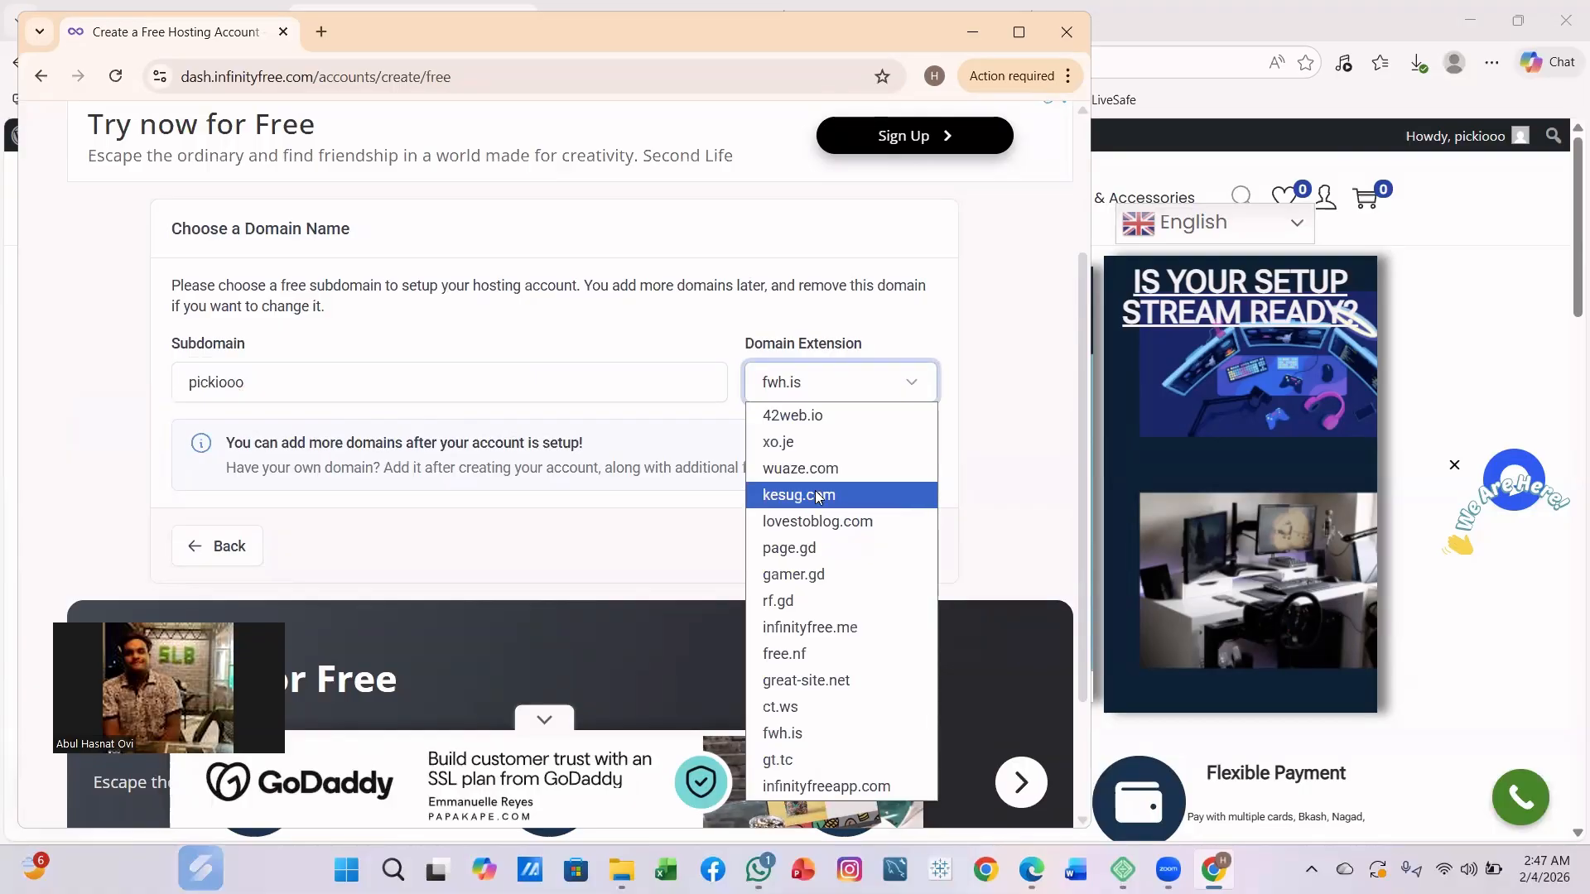
click(822, 553)
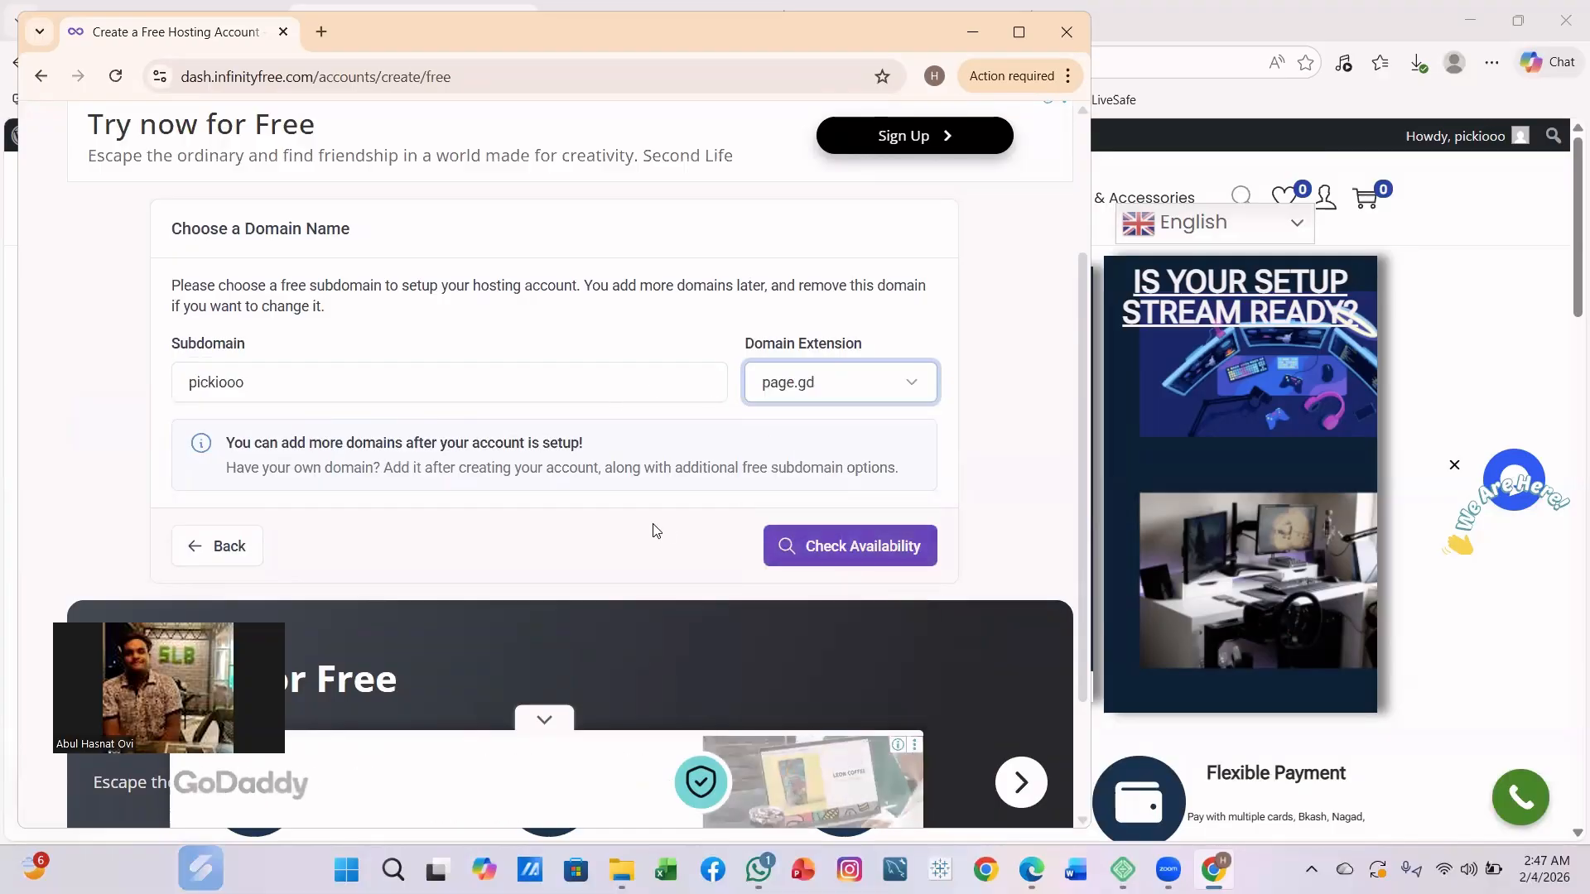
click(829, 570)
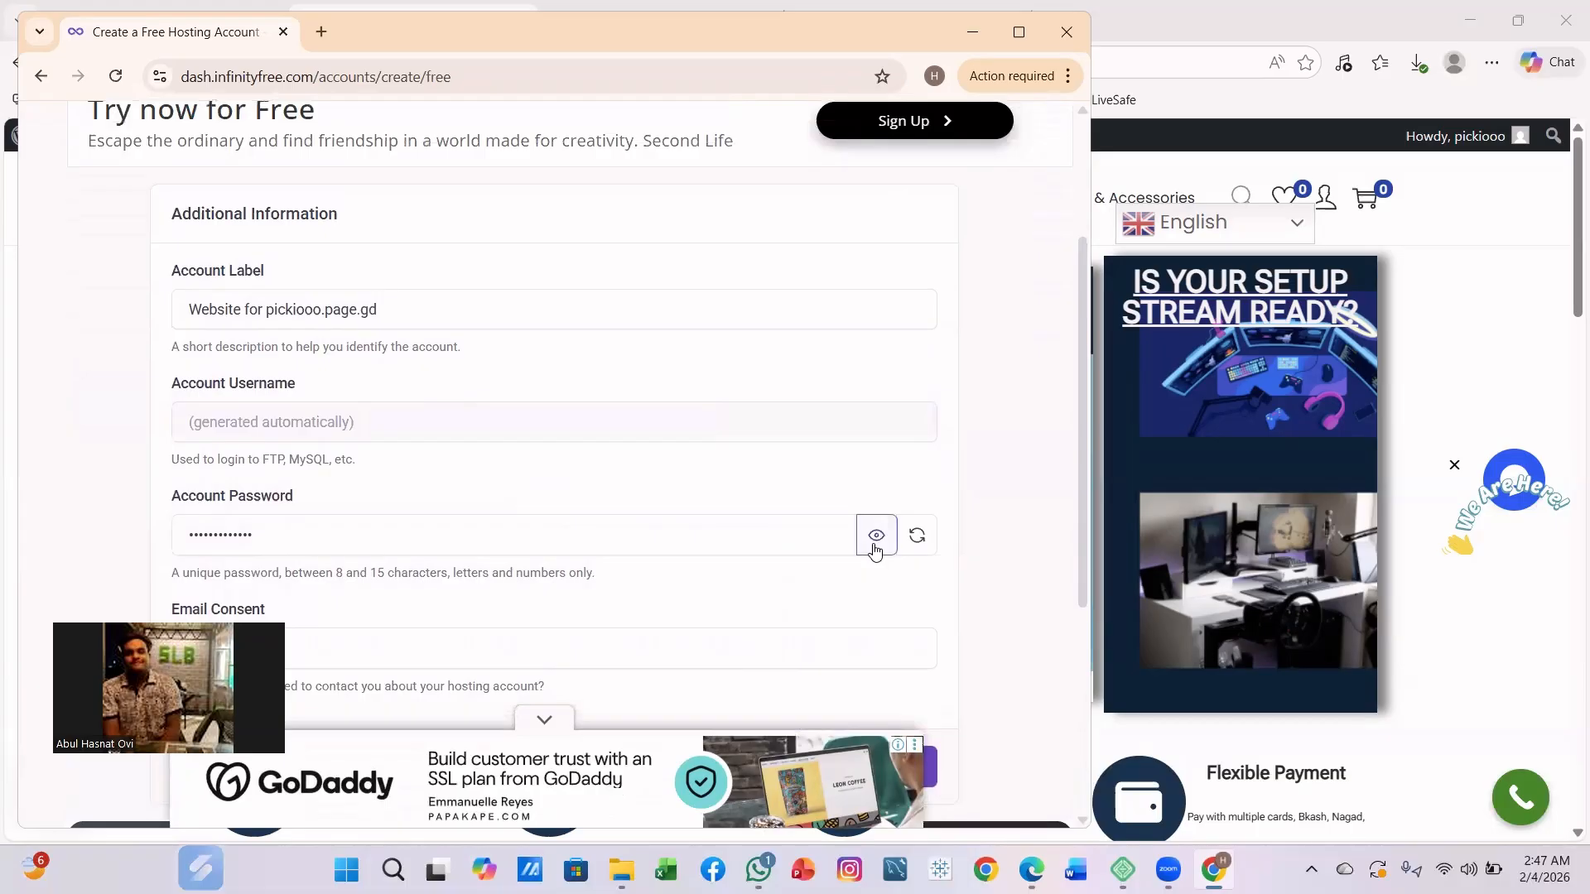
Reveal the generated account password and set Email Consent to I Approve
click(875, 536)
scroll(677, 549, down, 5)
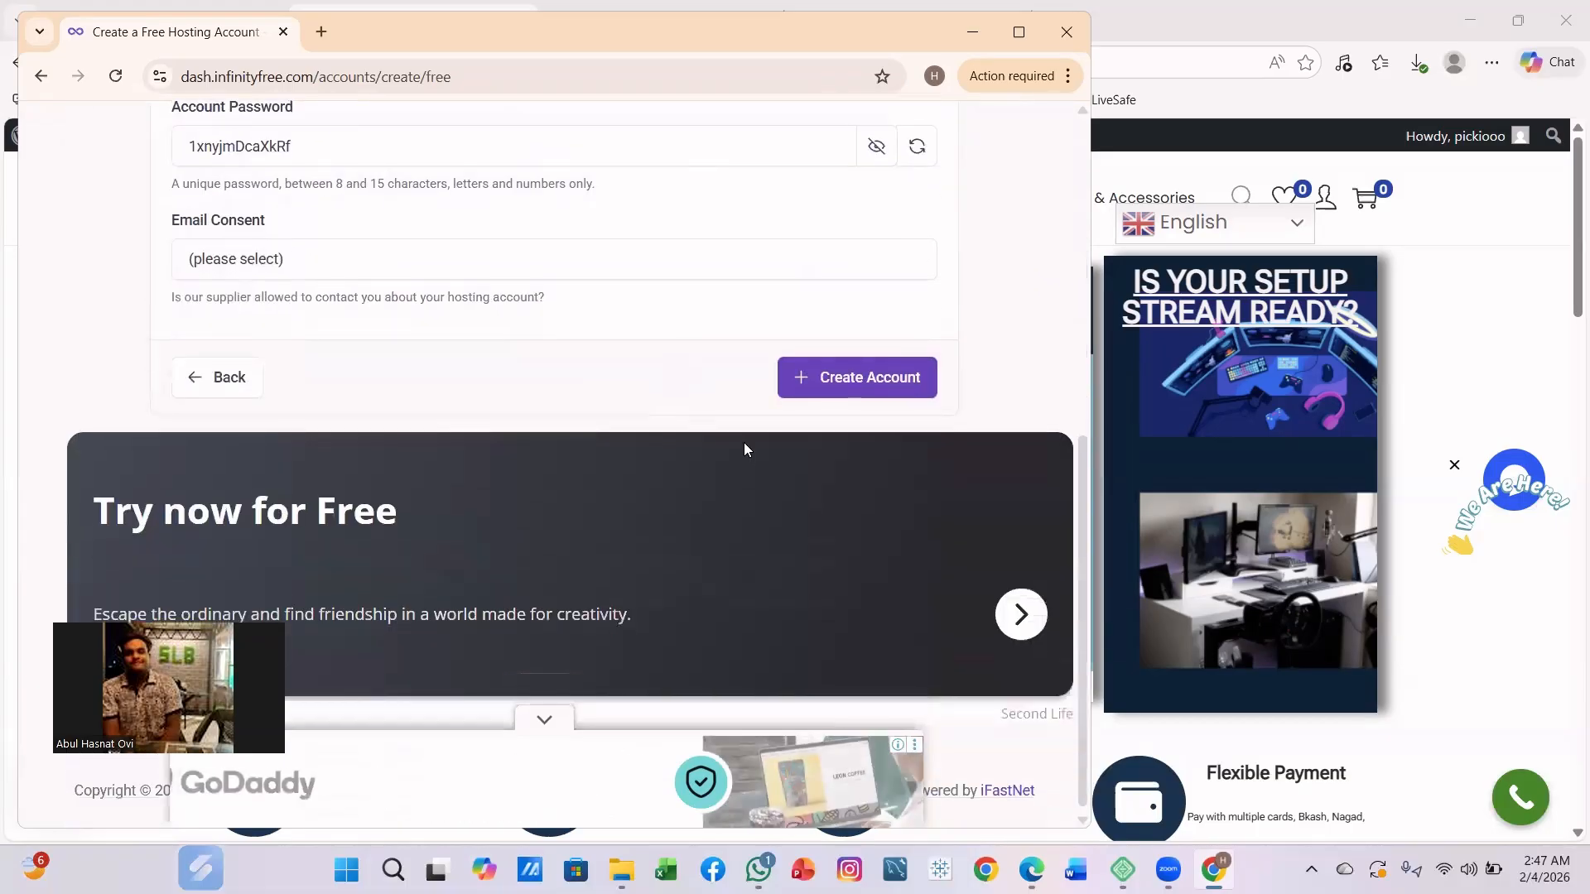
click(638, 258)
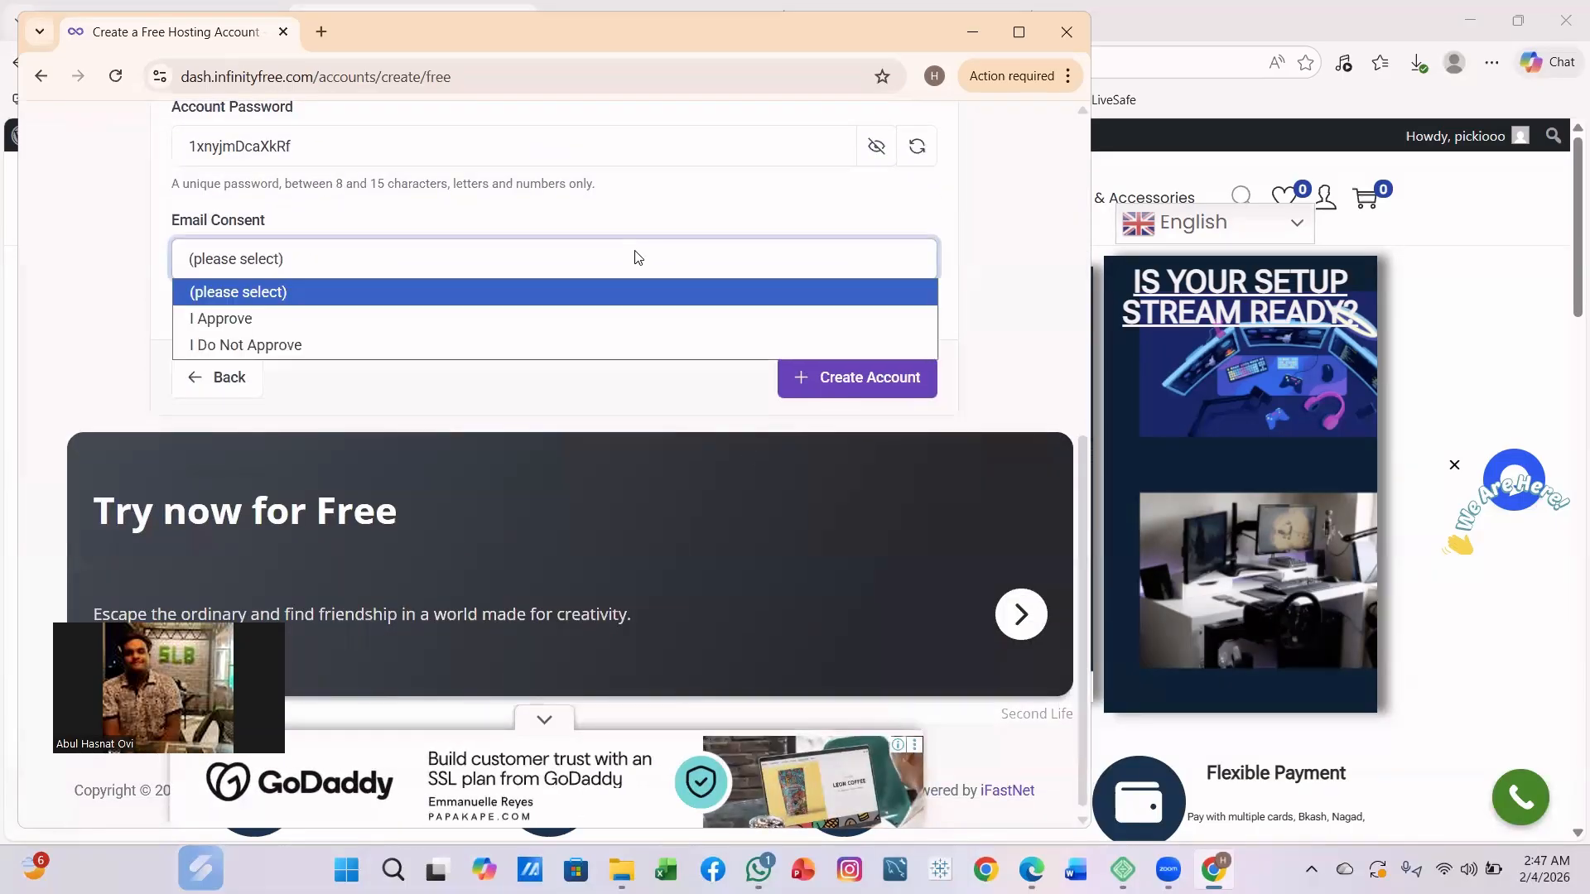
click(484, 318)
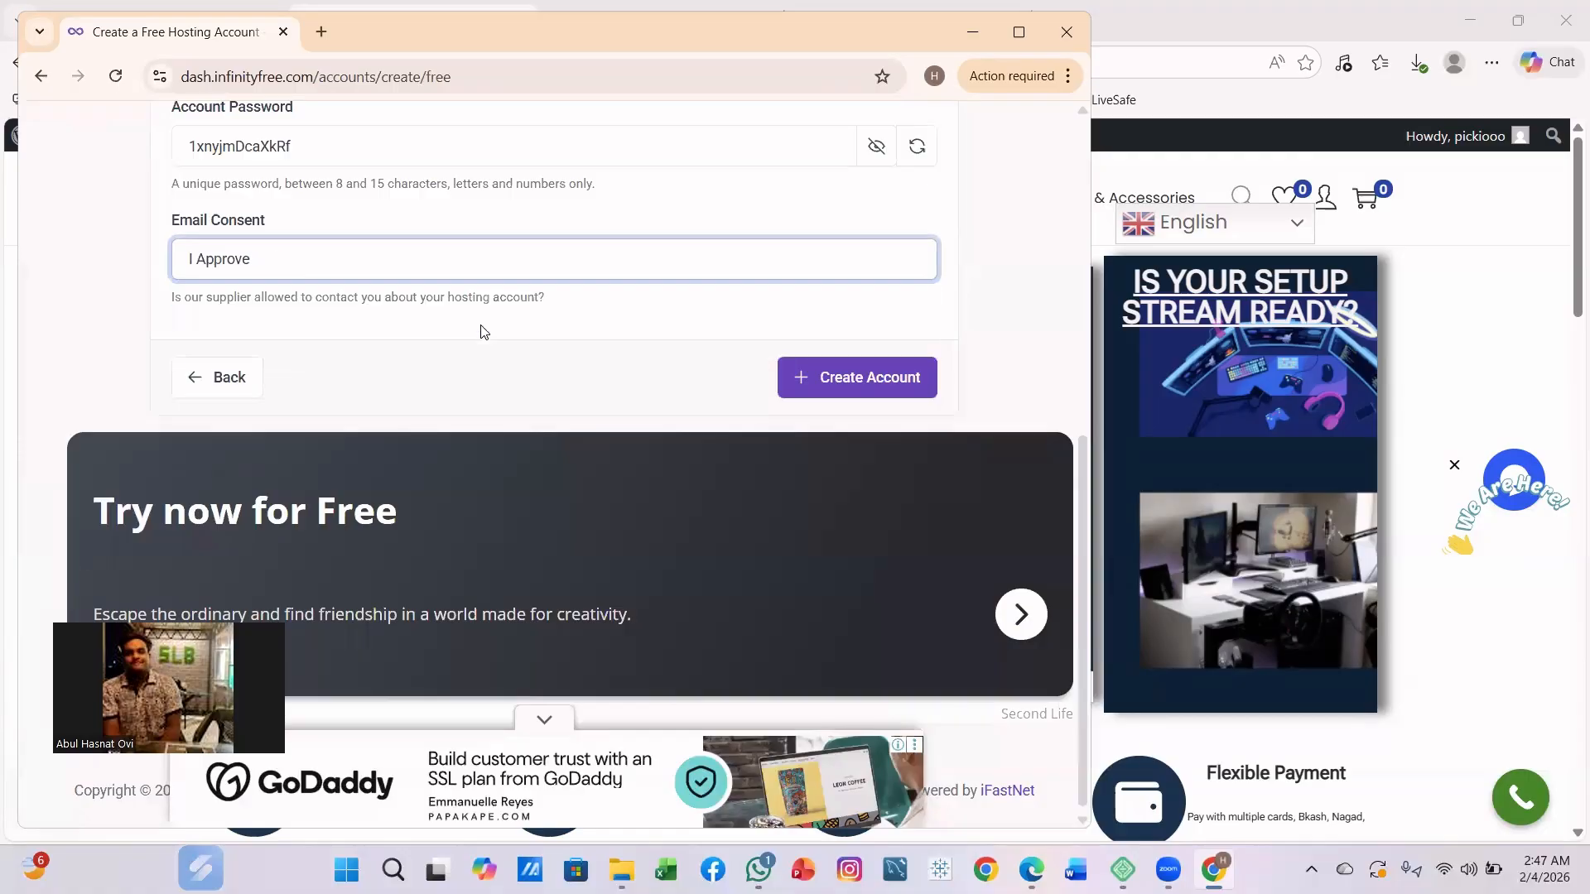
Create the pickiooo.page.gd hosting account and save its password in Chrome
scroll(544, 290, up, 4)
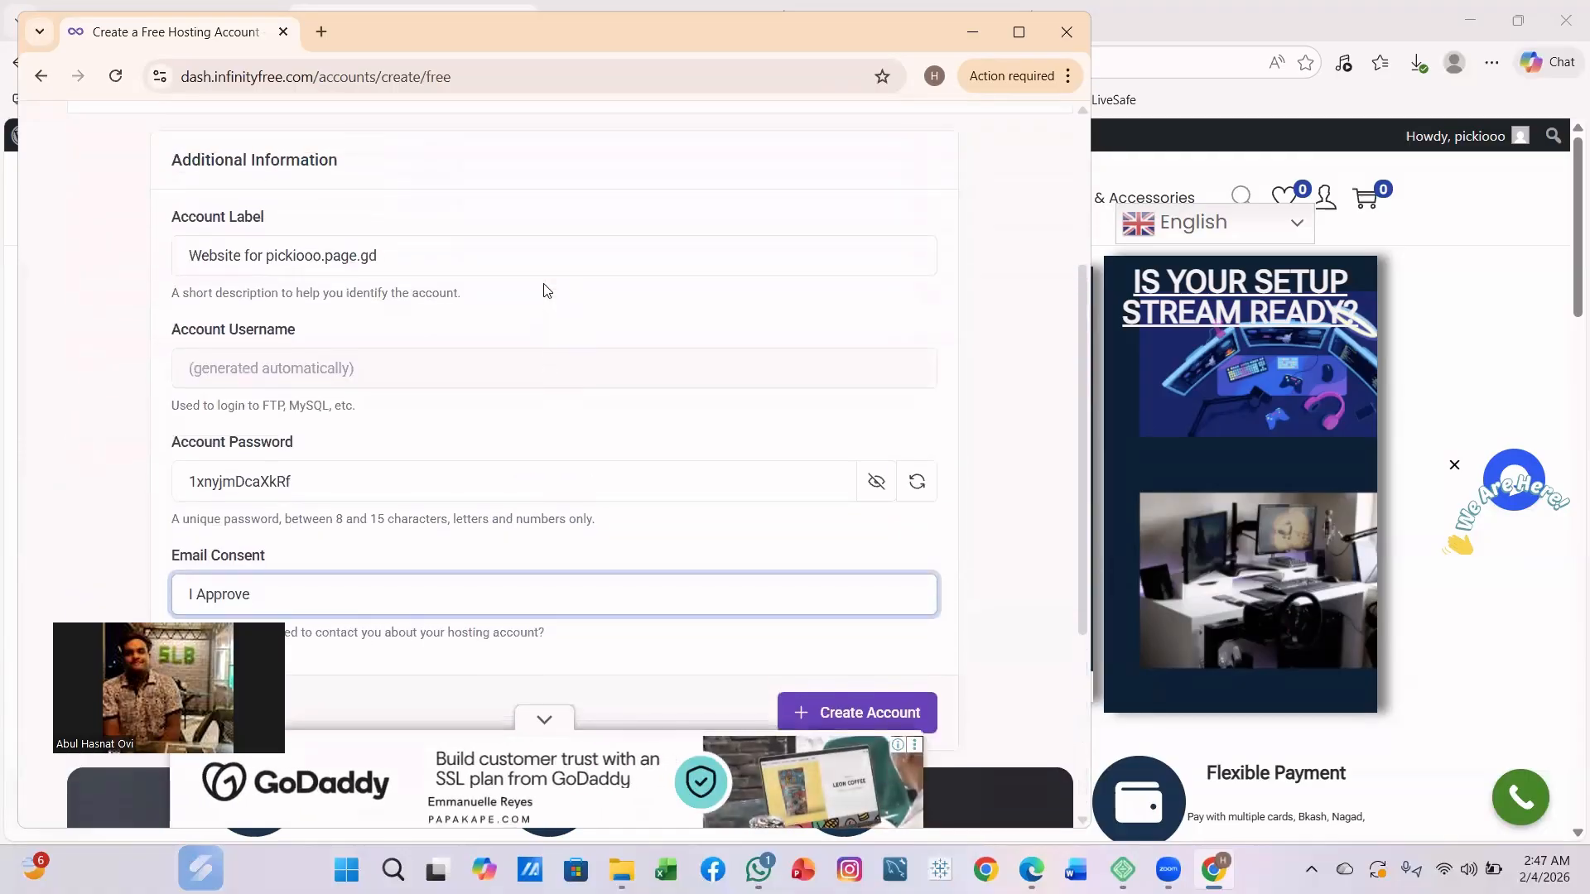
scroll(480, 367, up, 1)
scroll(598, 505, down, 4)
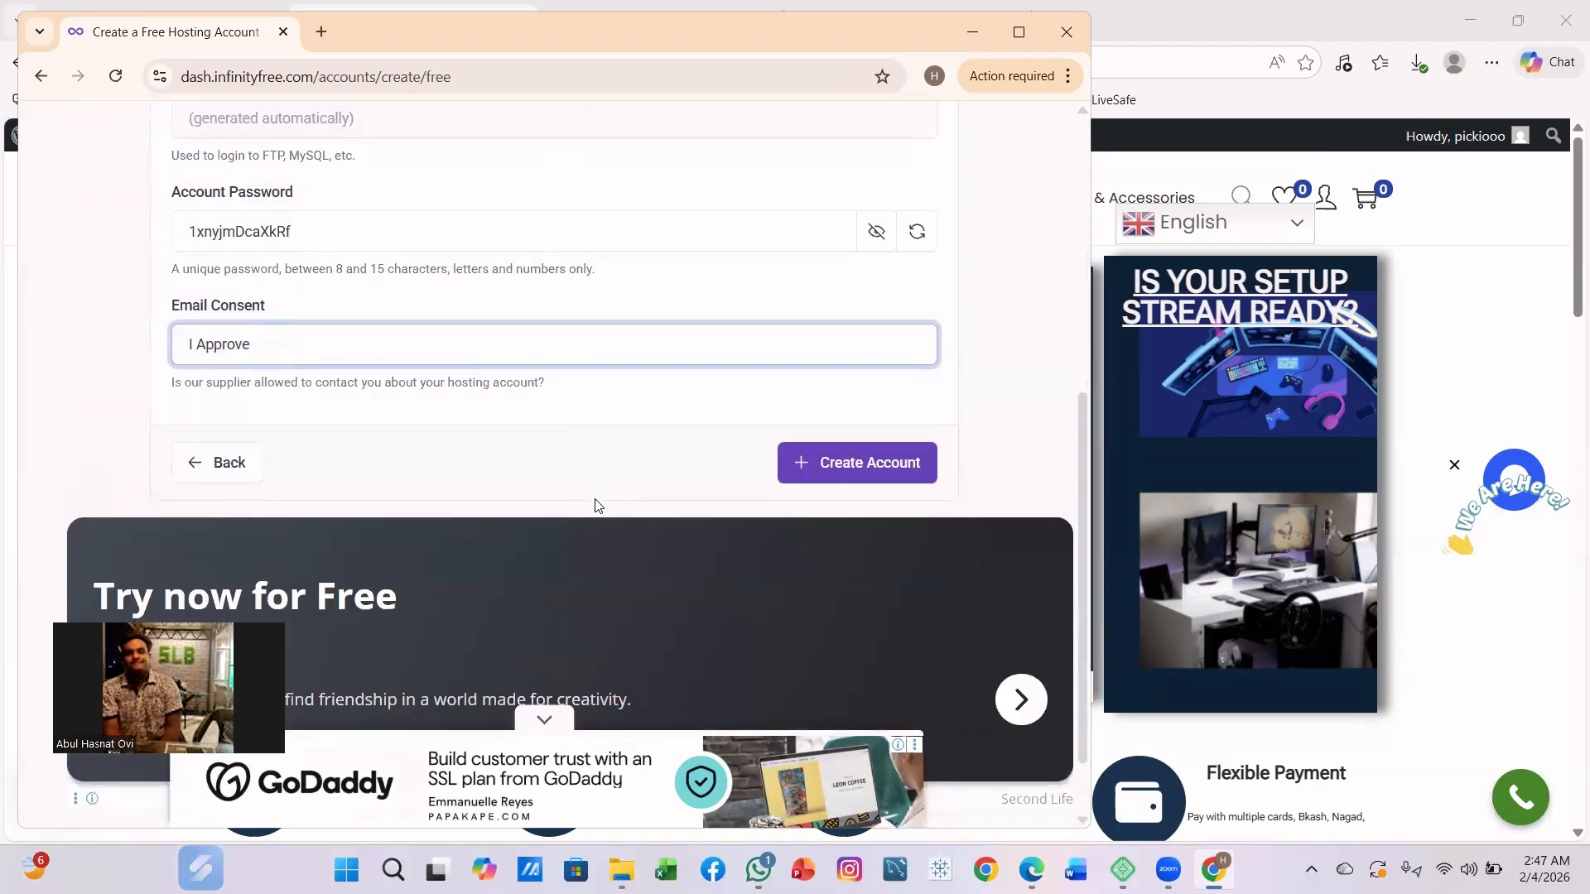
click(836, 460)
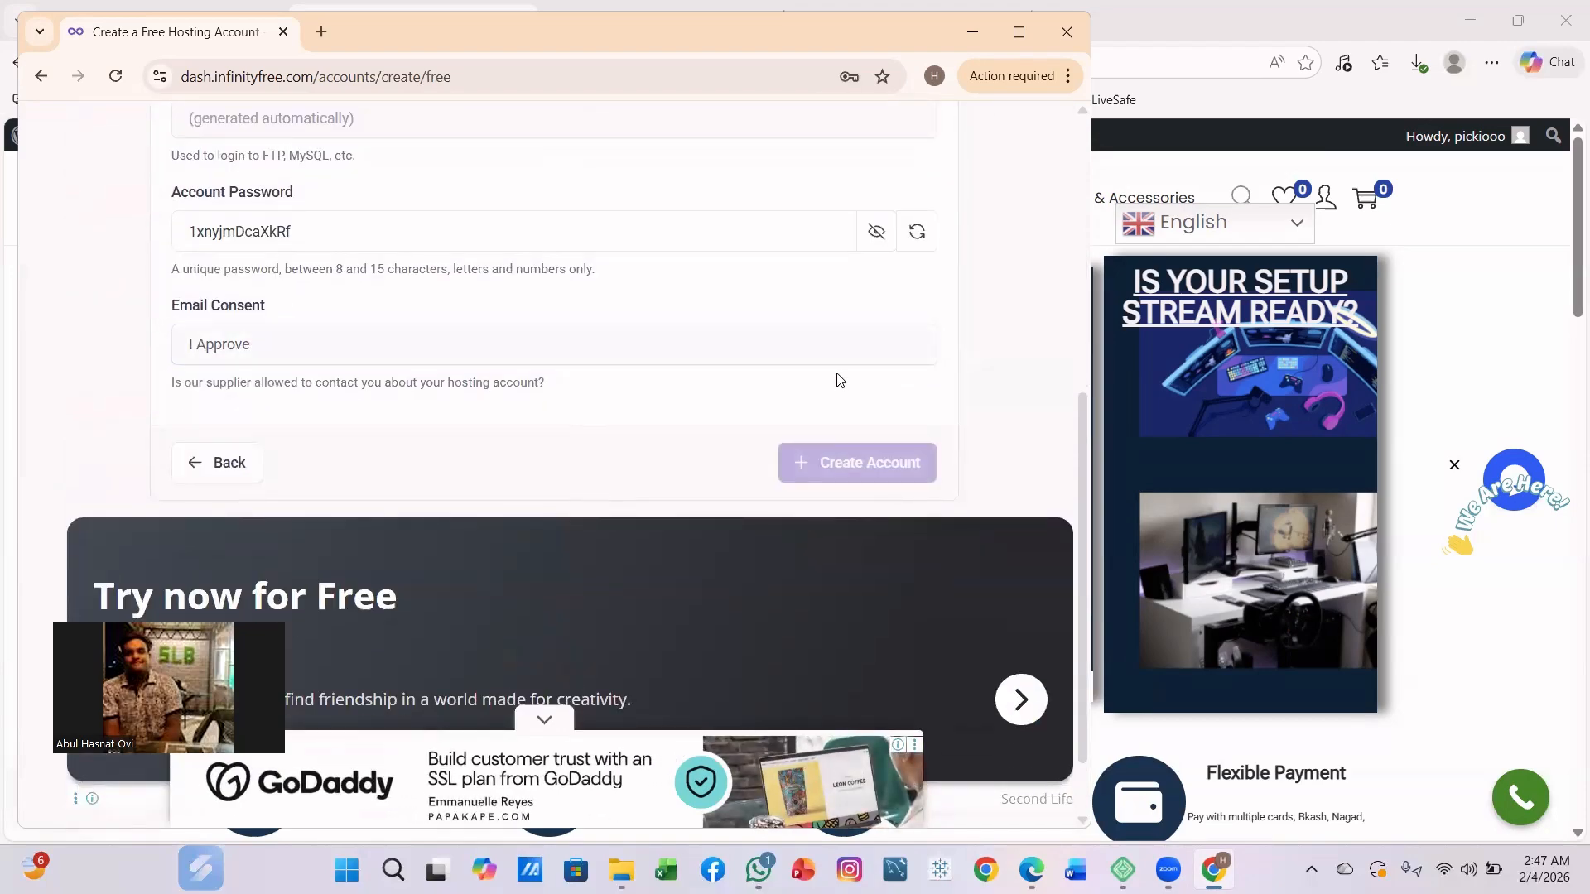
click(785, 392)
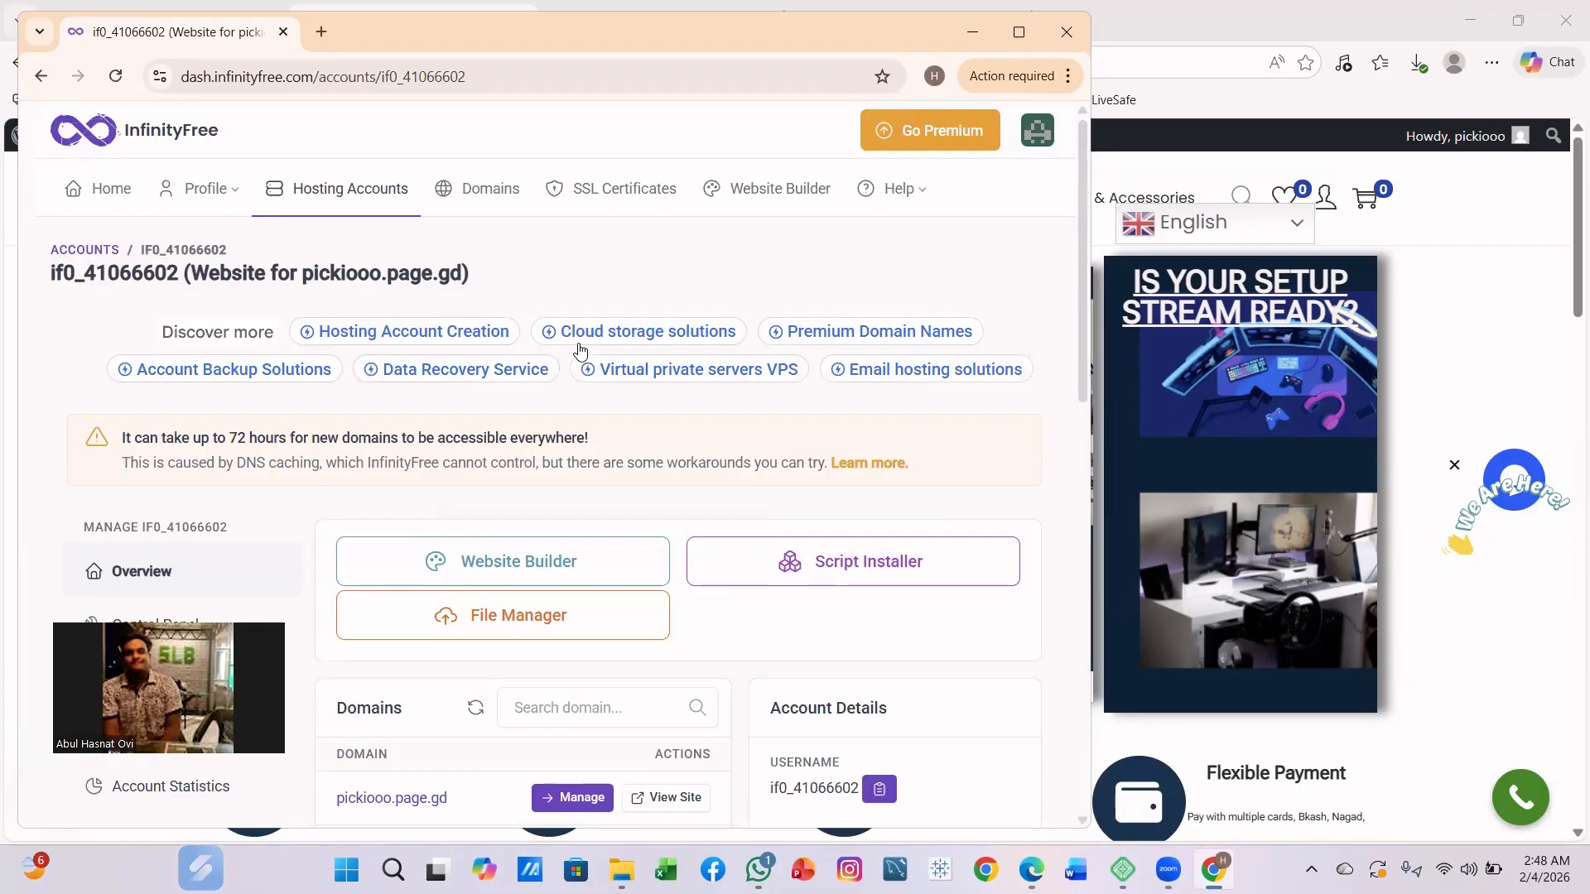
Launch the Softaculous script installer from the pickiooo.page.gd account overview
scroll(579, 347, down, 2)
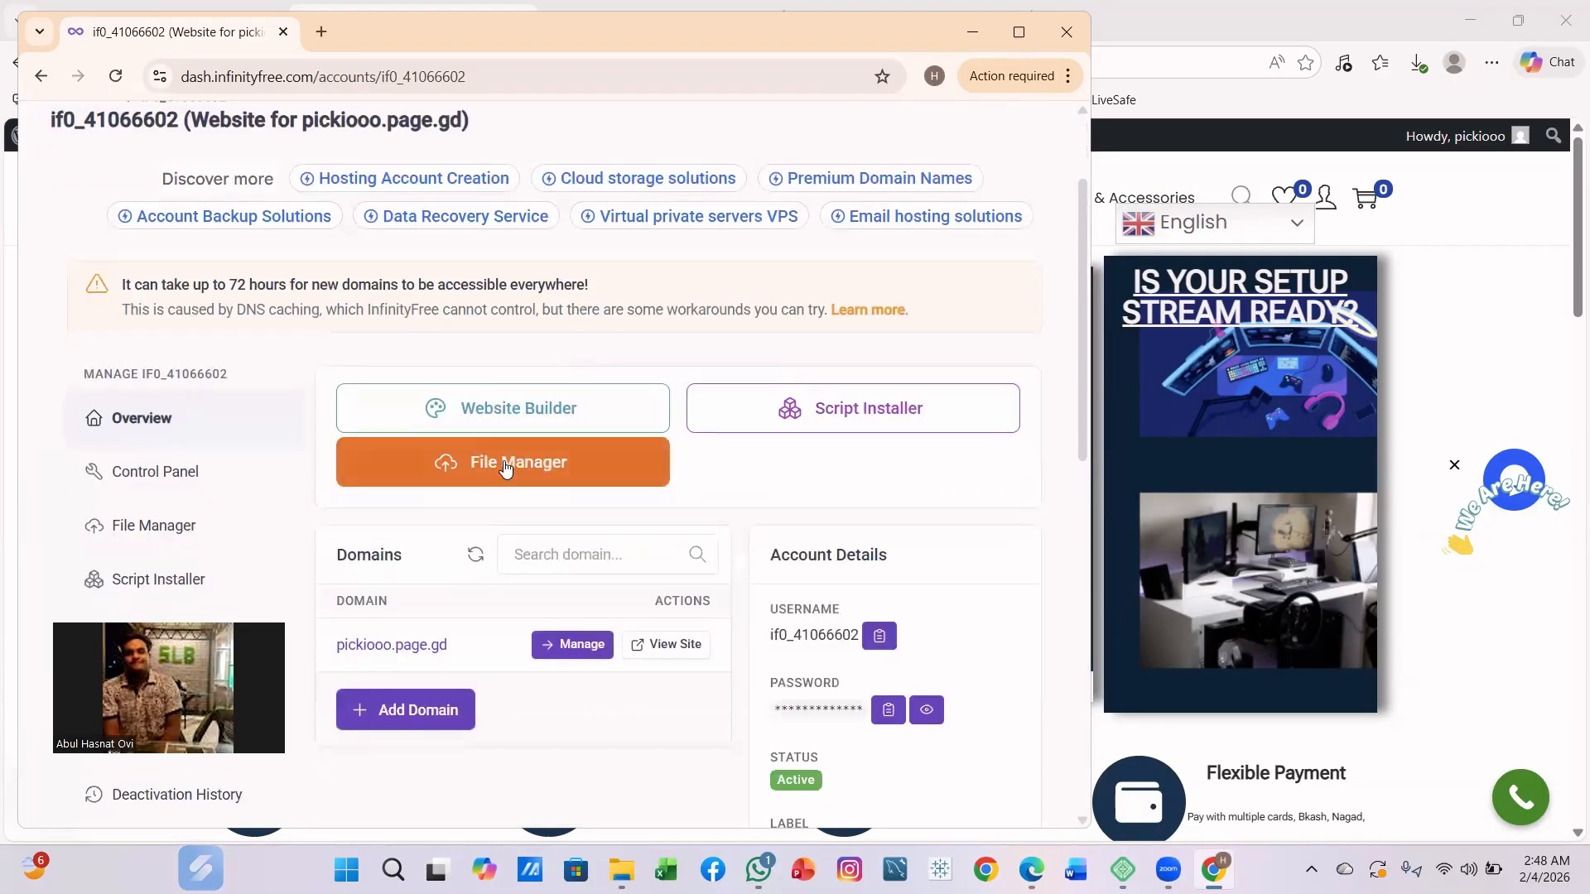
scroll(508, 464, down, 2)
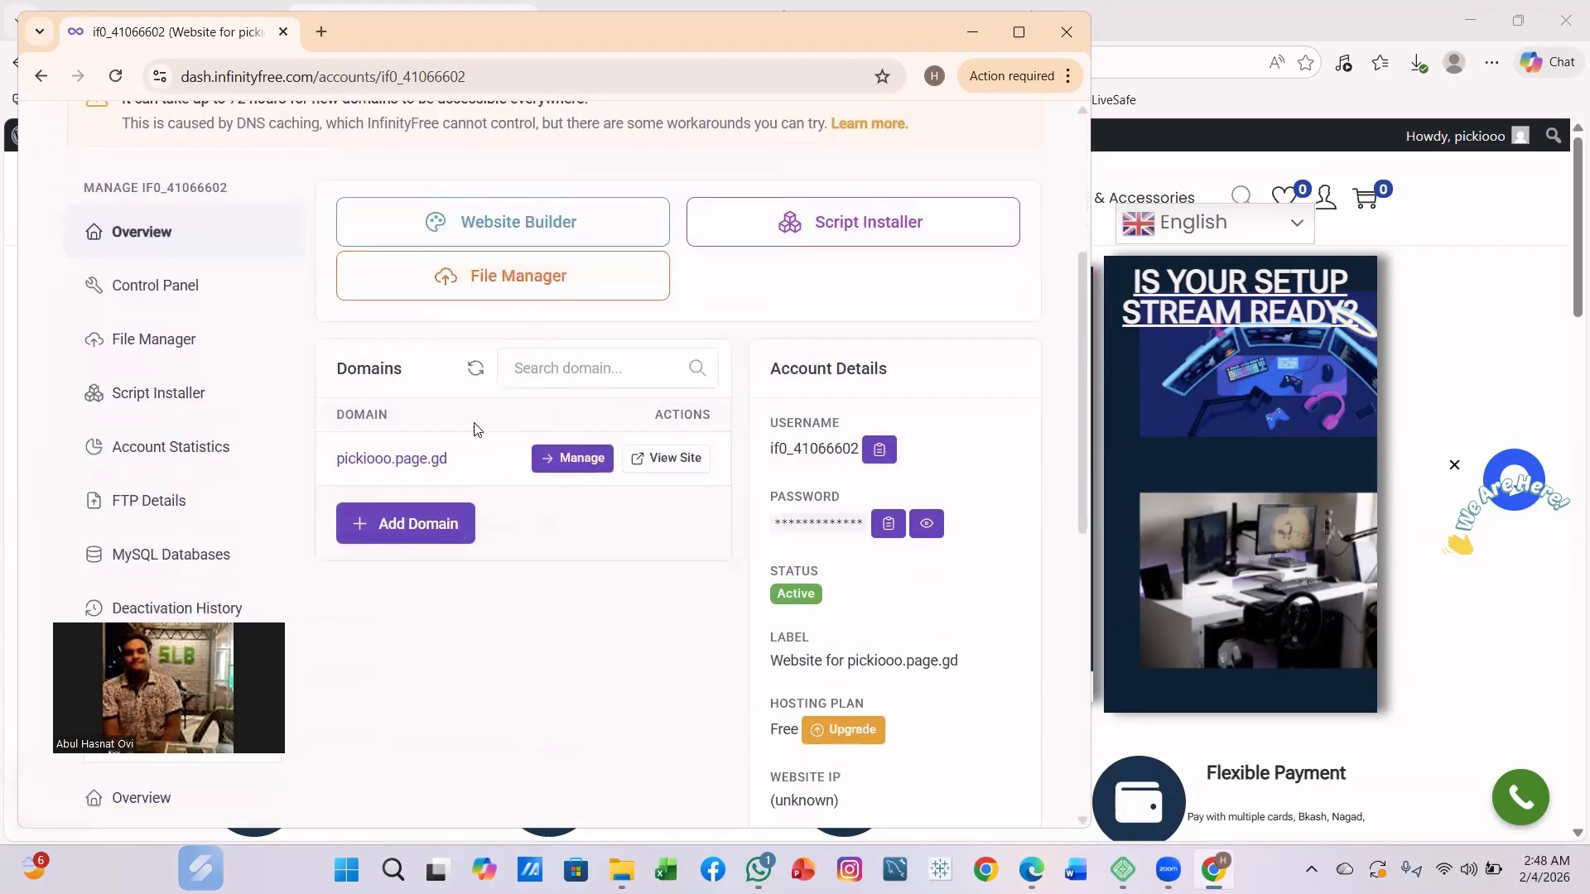
scroll(474, 427, up, 1)
scroll(473, 427, down, 2)
scroll(474, 429, up, 2)
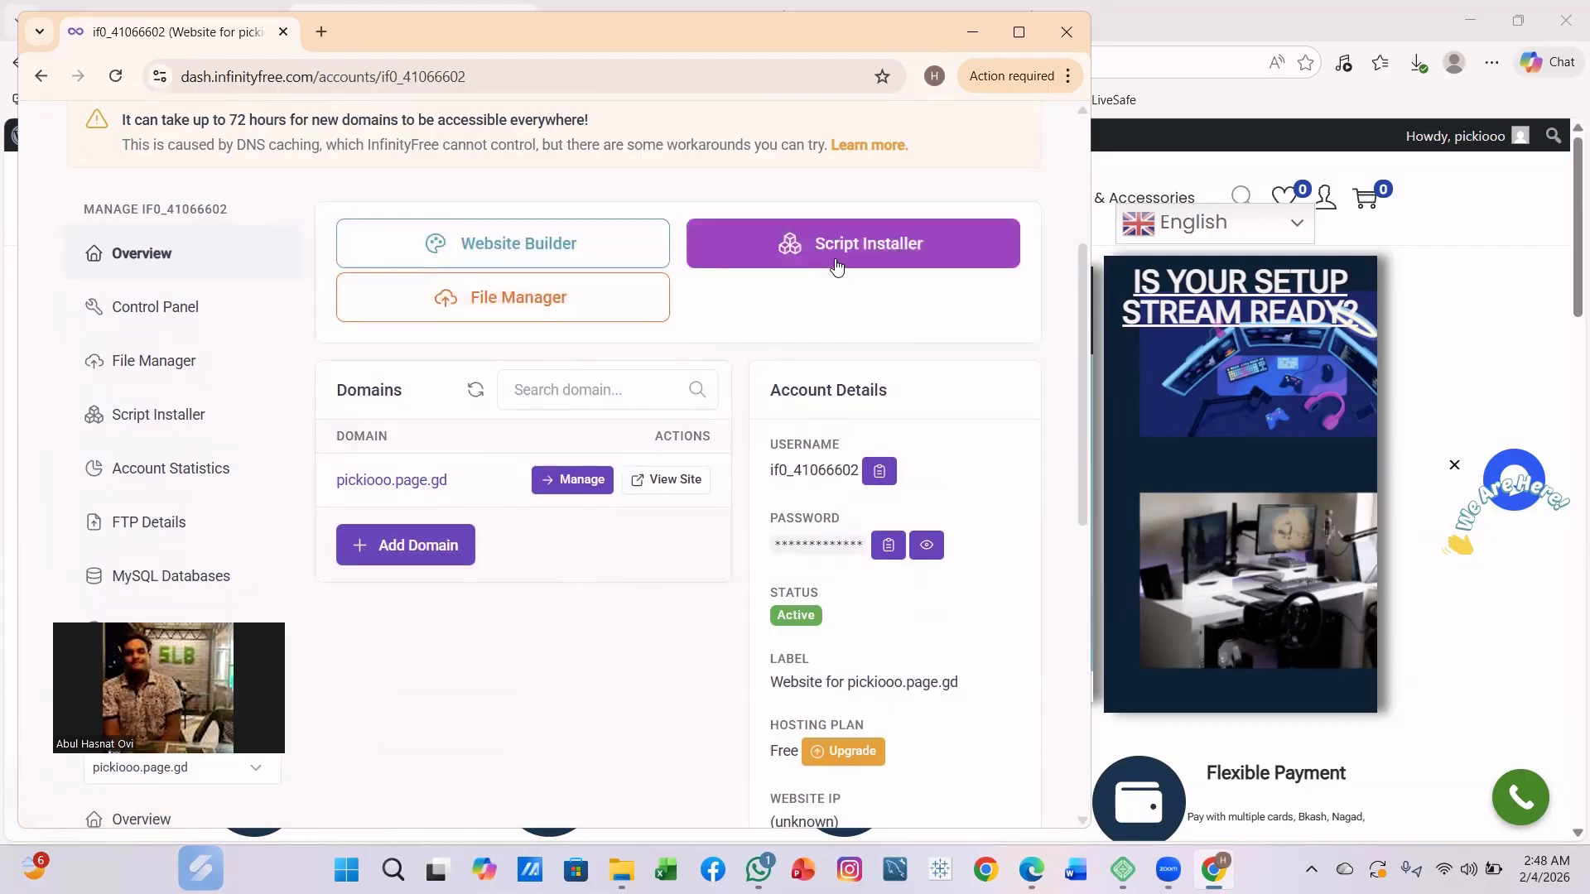
click(836, 264)
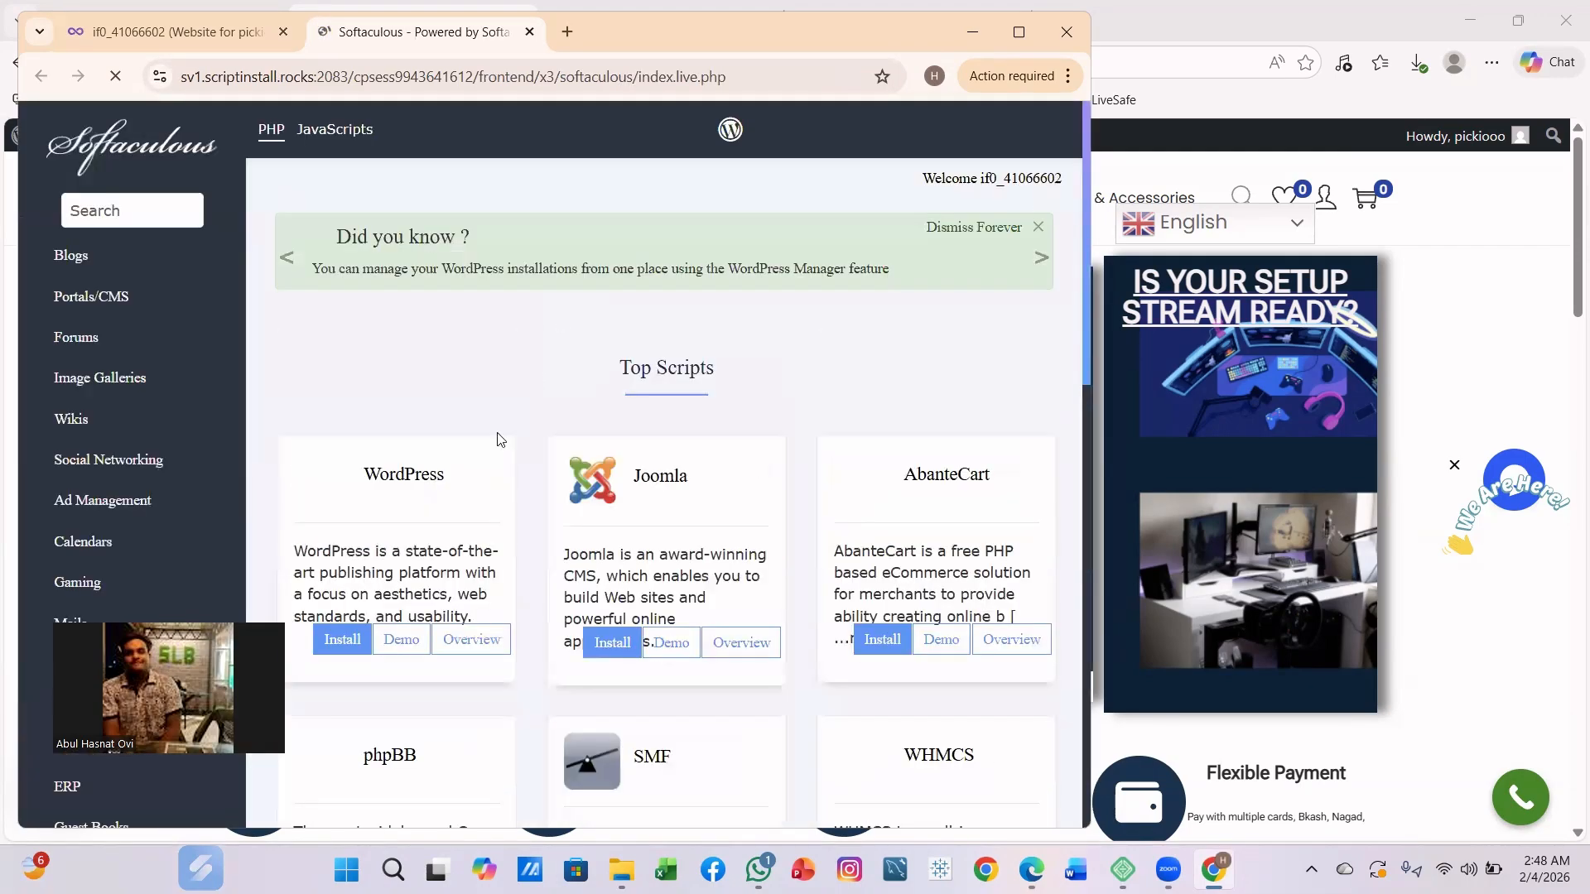
Choose WordPress from Top Scripts and open its version 6.9 install form
scroll(460, 520, down, 2)
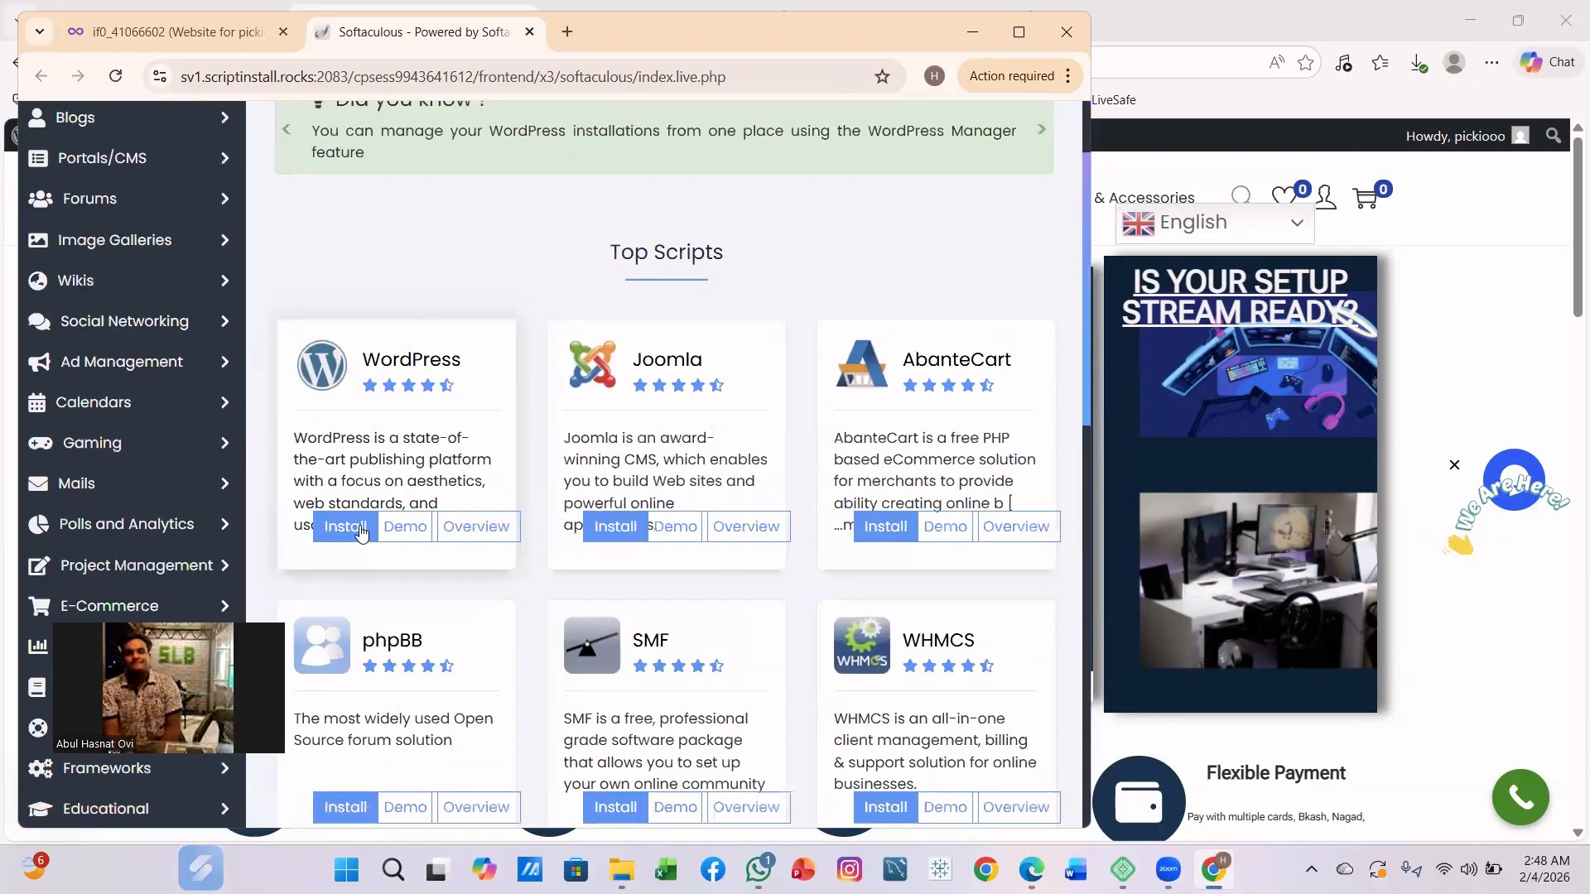
click(359, 530)
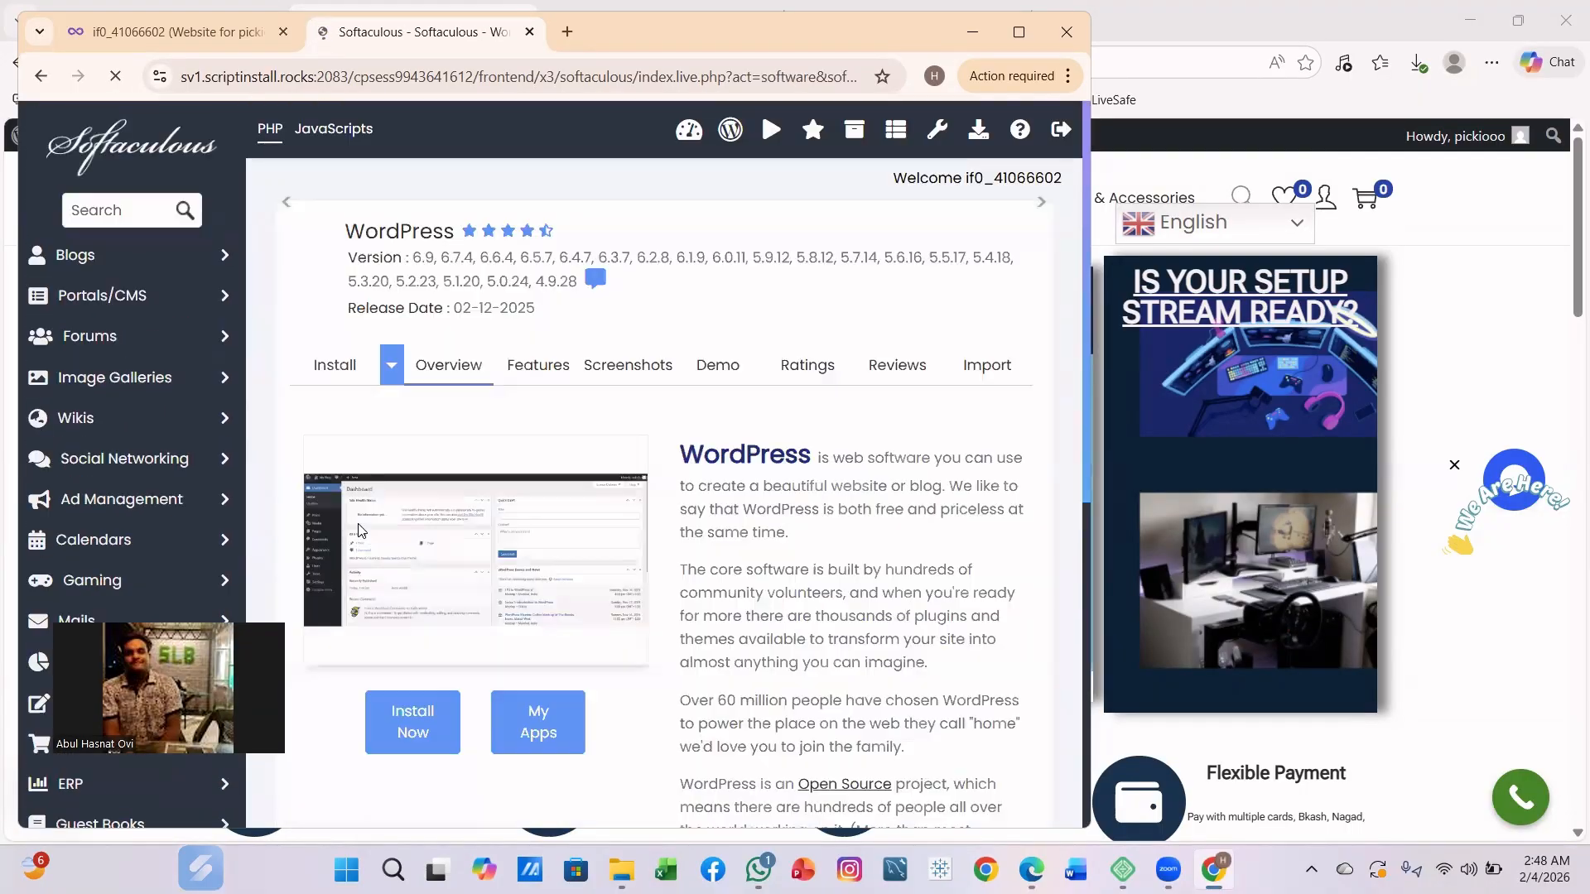
scroll(360, 530, down, 5)
scroll(361, 530, up, 3)
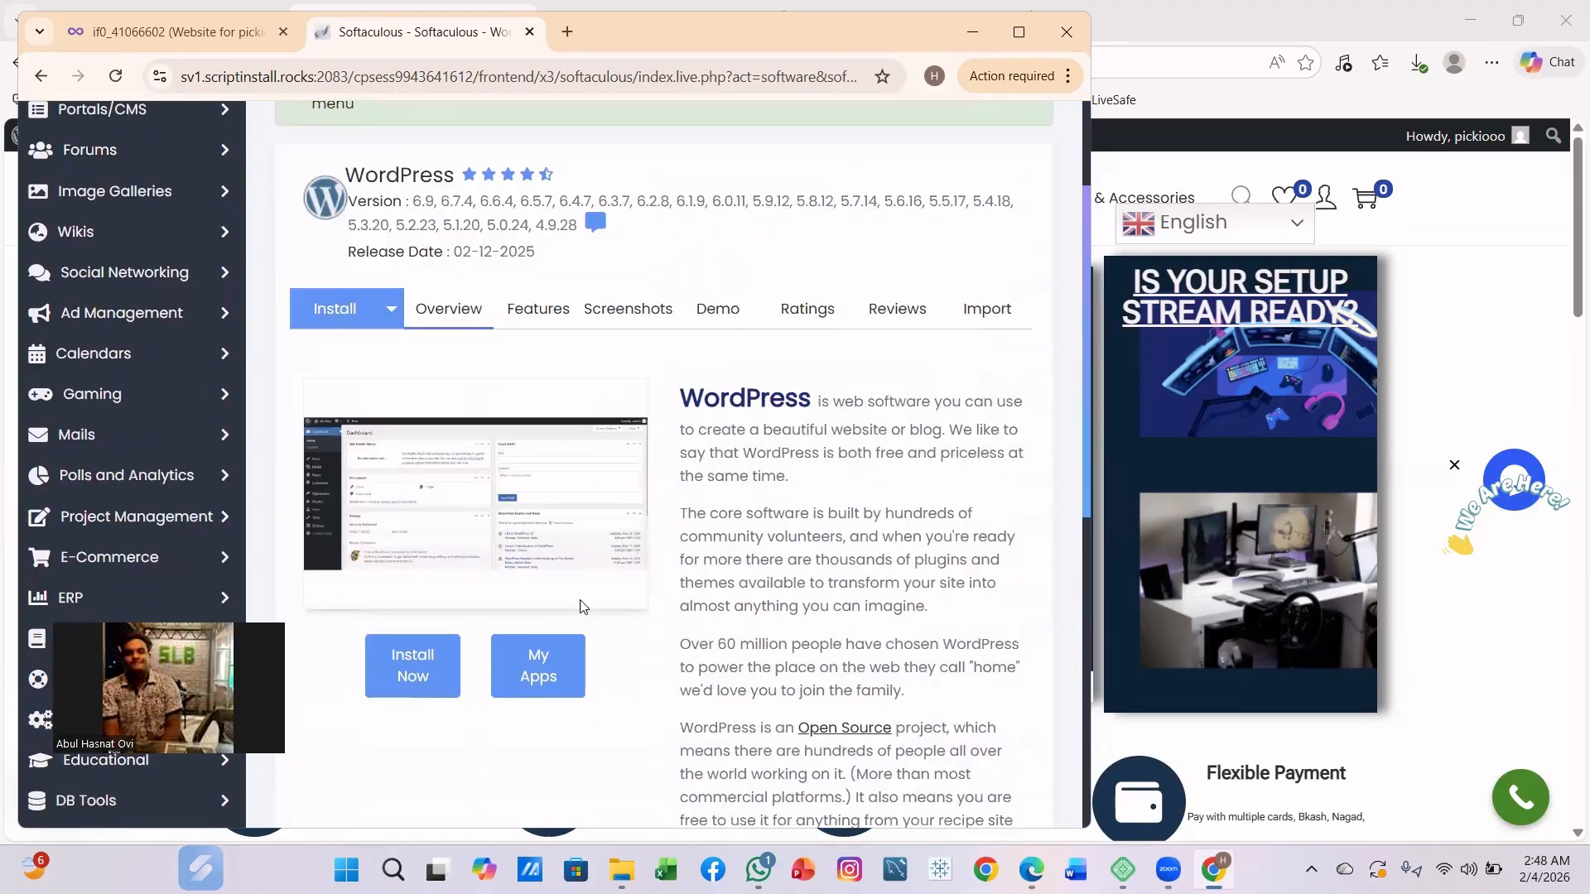
click(414, 669)
scroll(416, 668, down, 2)
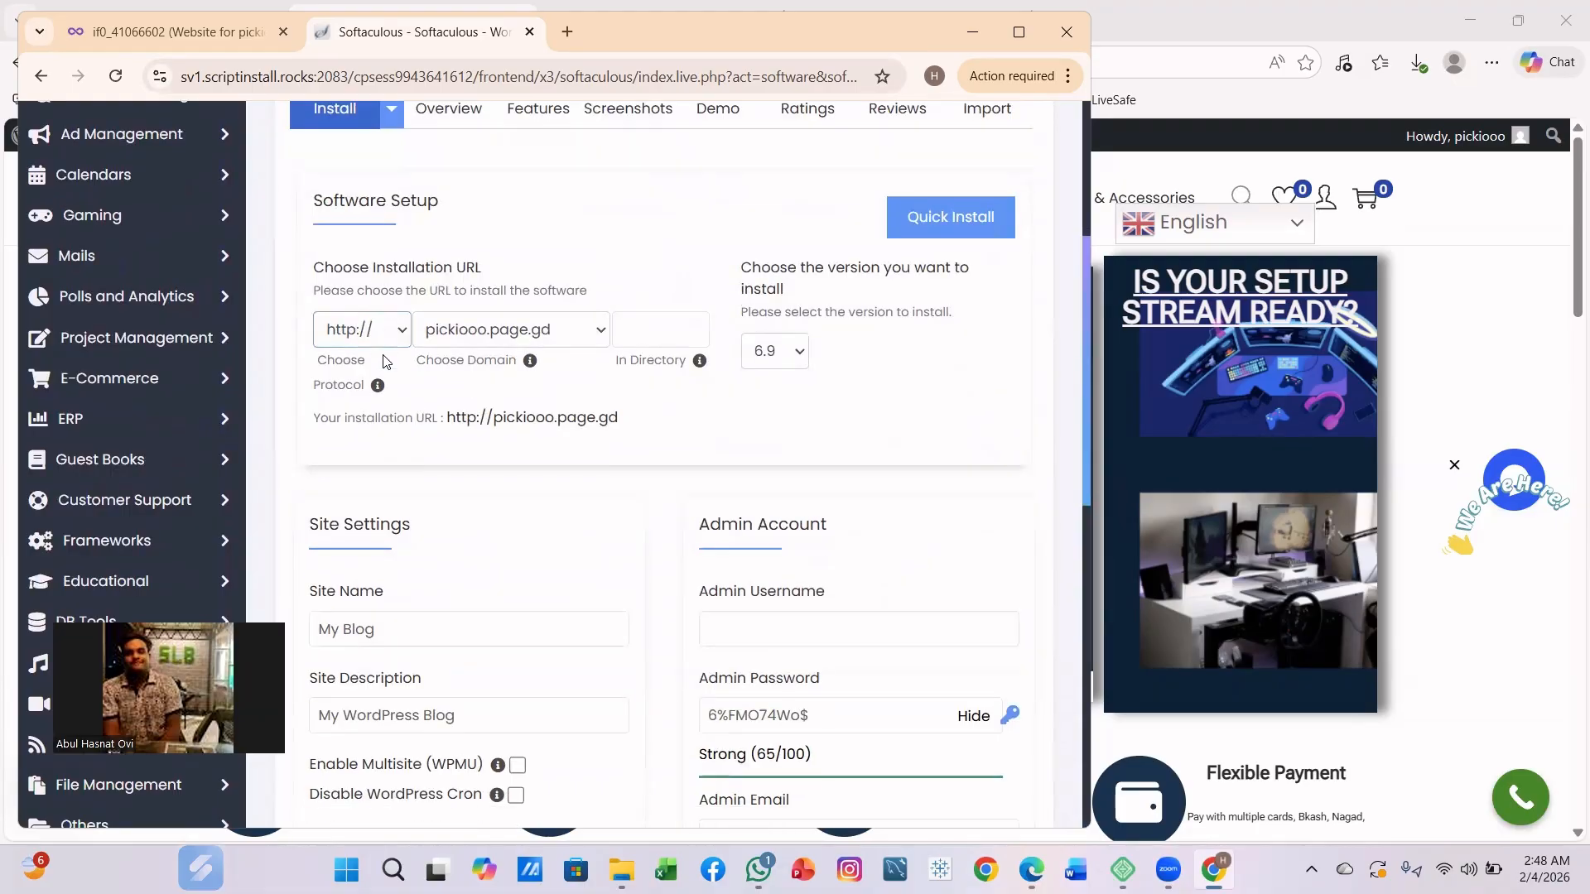
scroll(370, 358, down, 1)
click(370, 335)
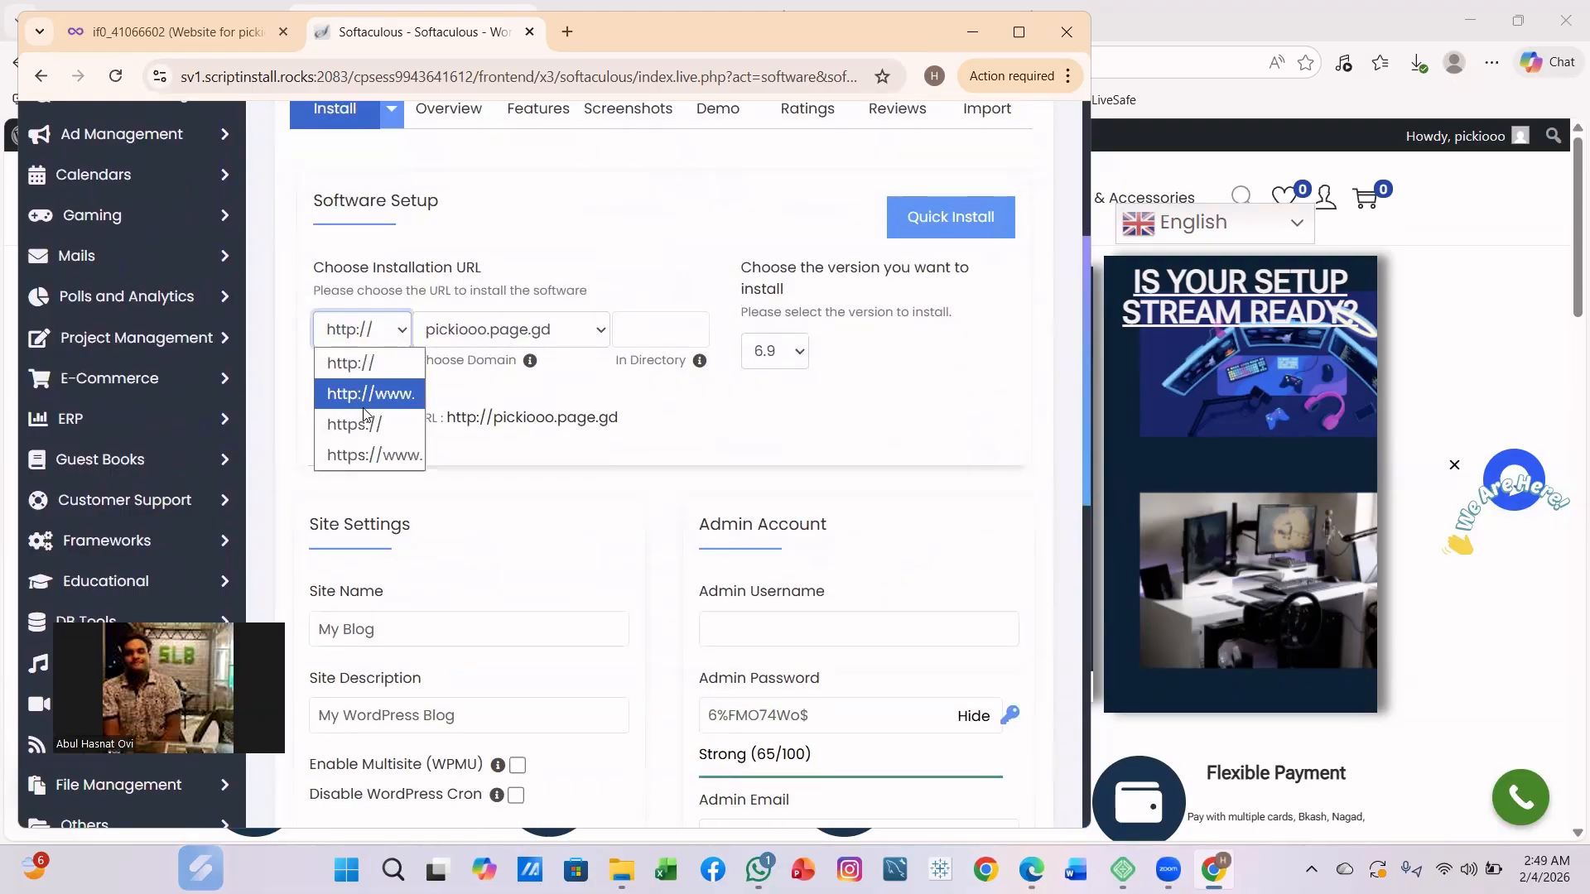
click(364, 405)
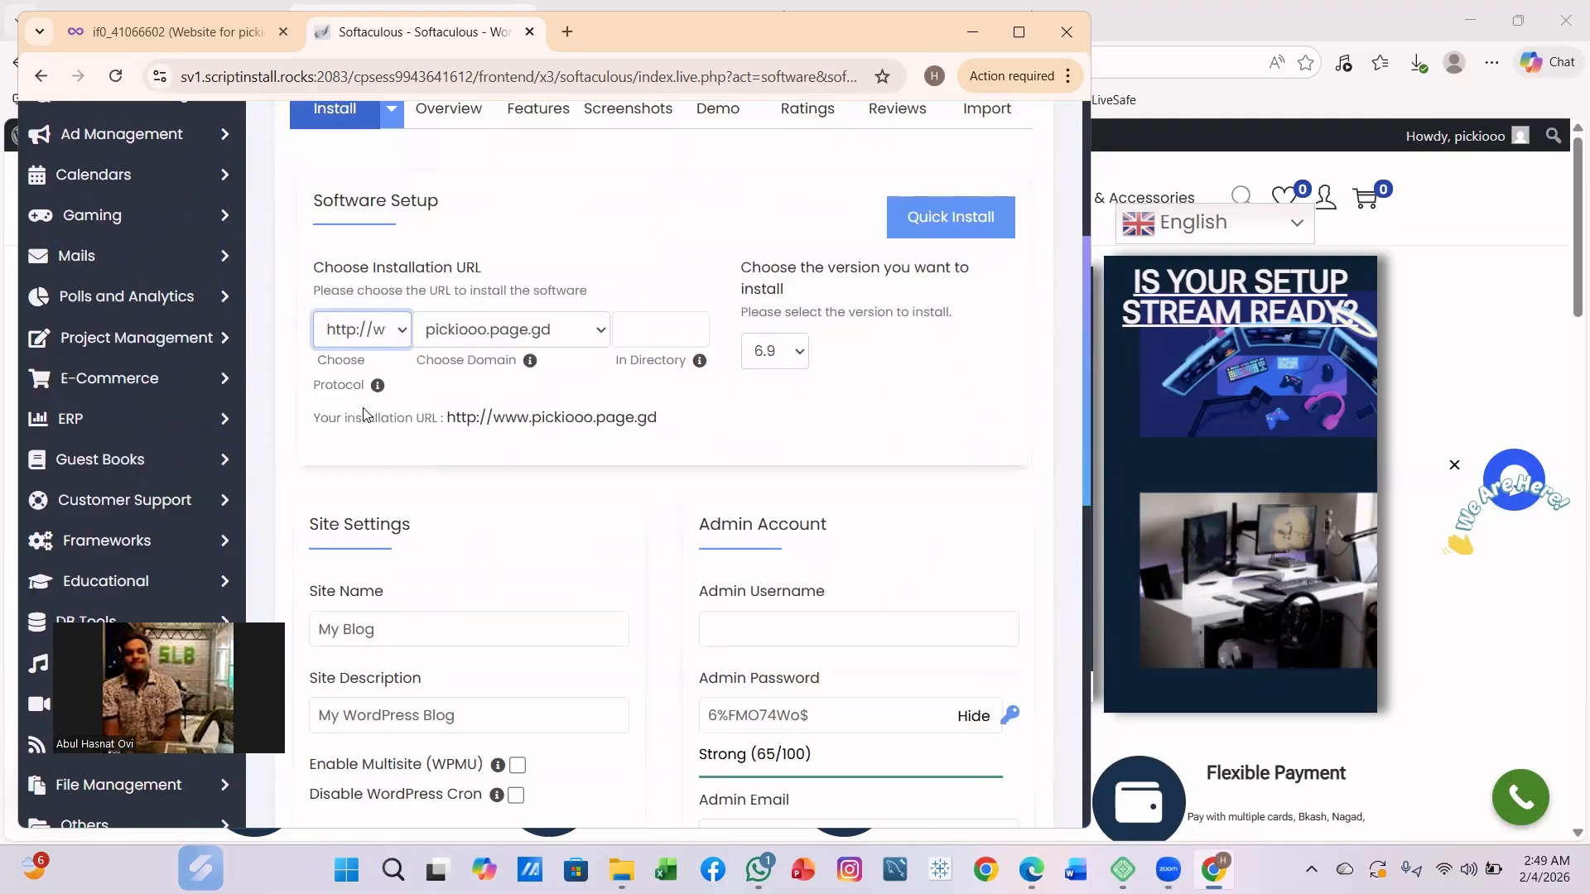
click(387, 339)
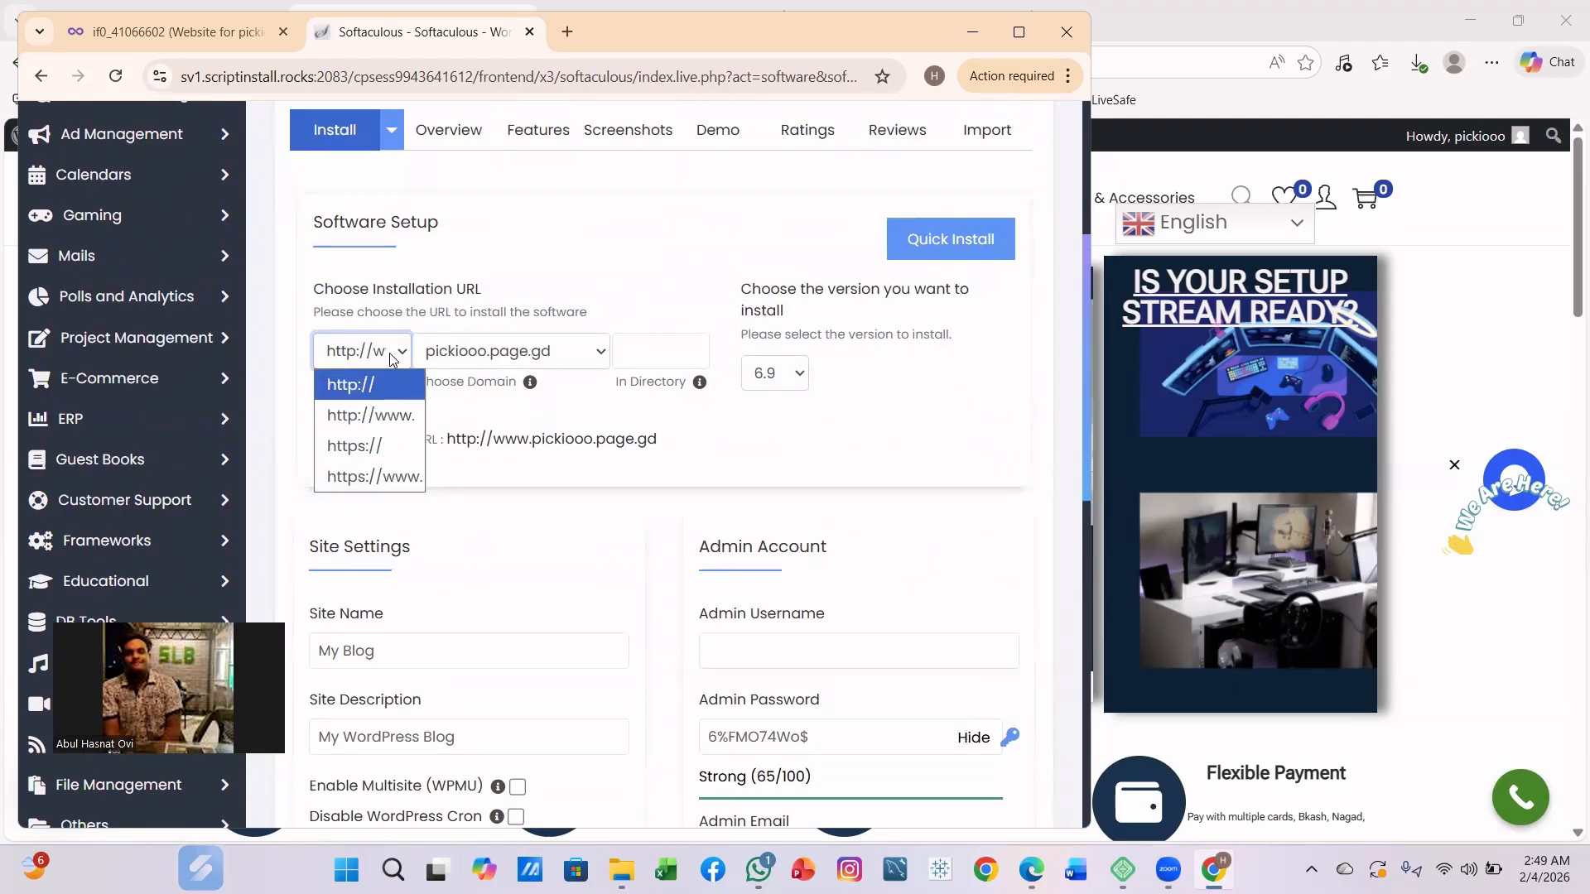
click(378, 411)
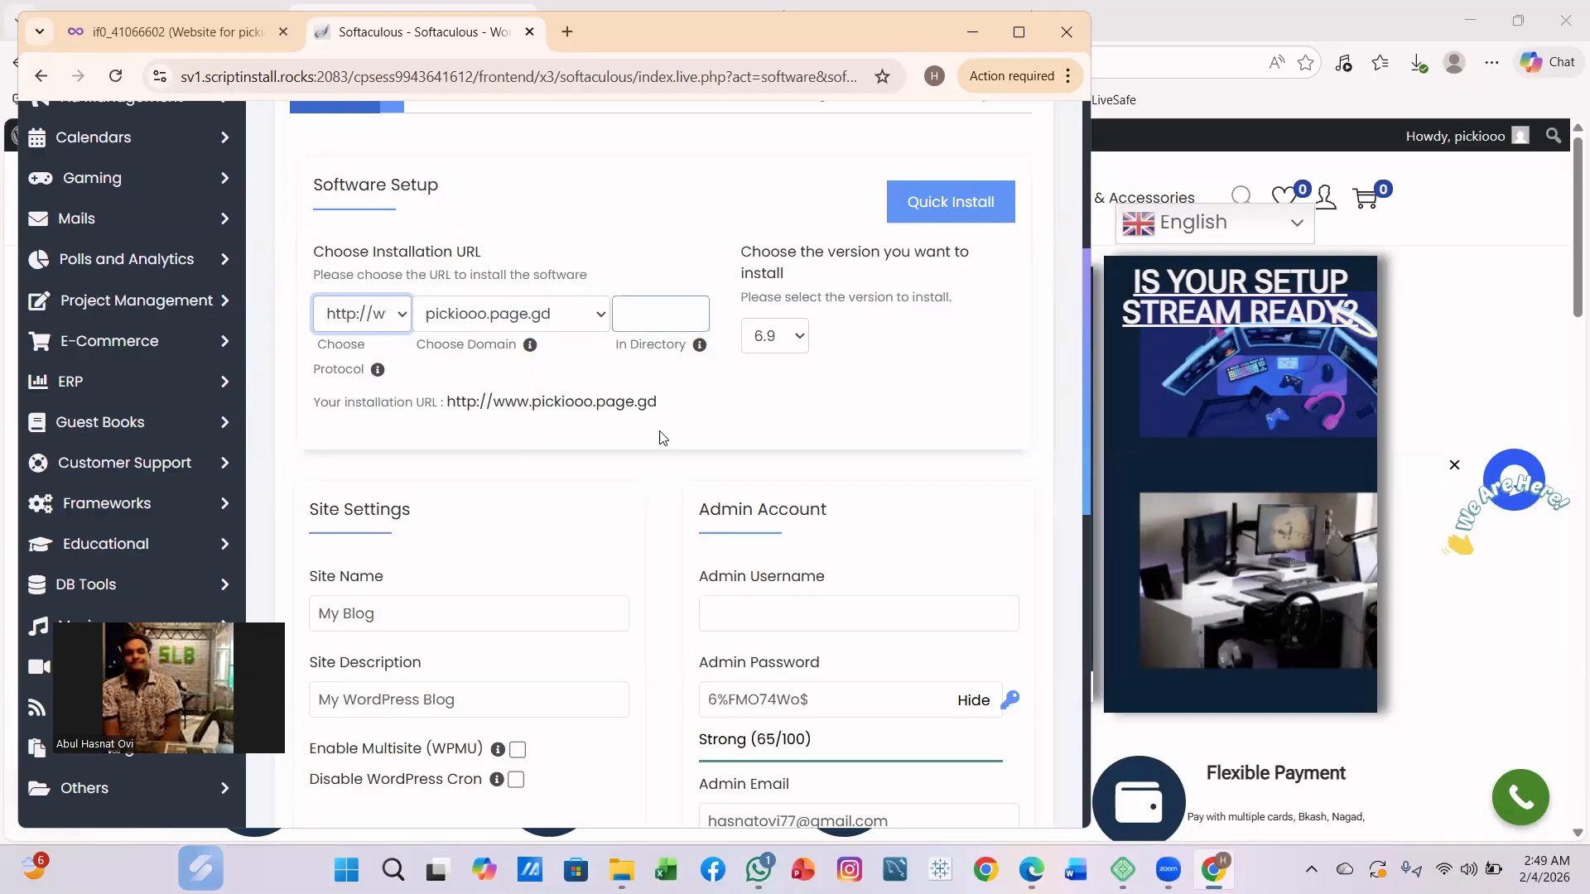
scroll(654, 444, down, 2)
scroll(514, 422, down, 1)
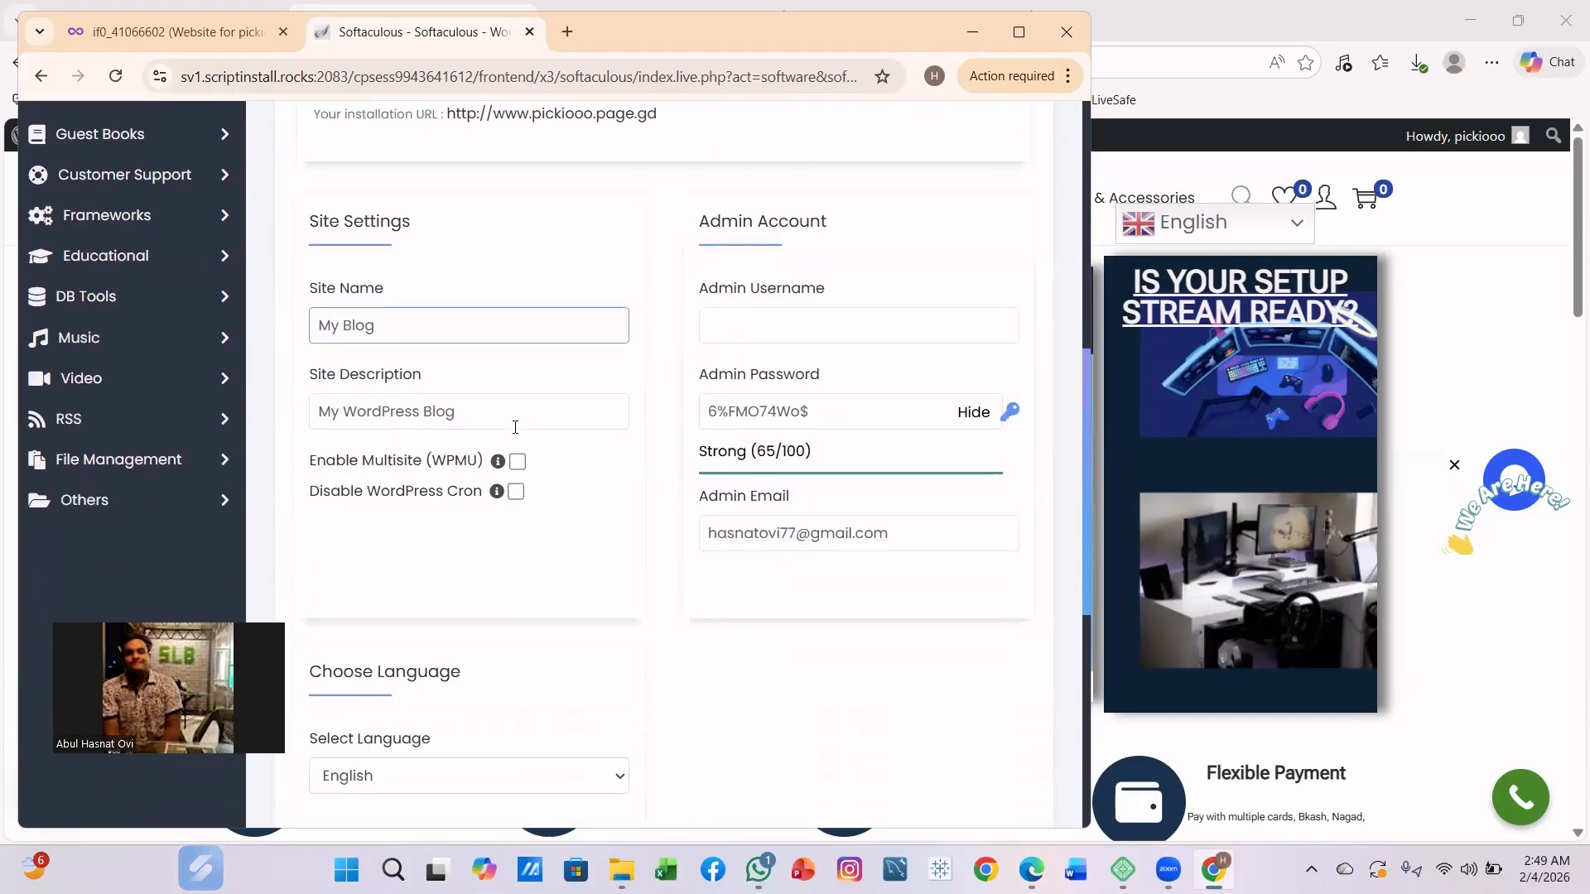
click(738, 334)
click(738, 334)
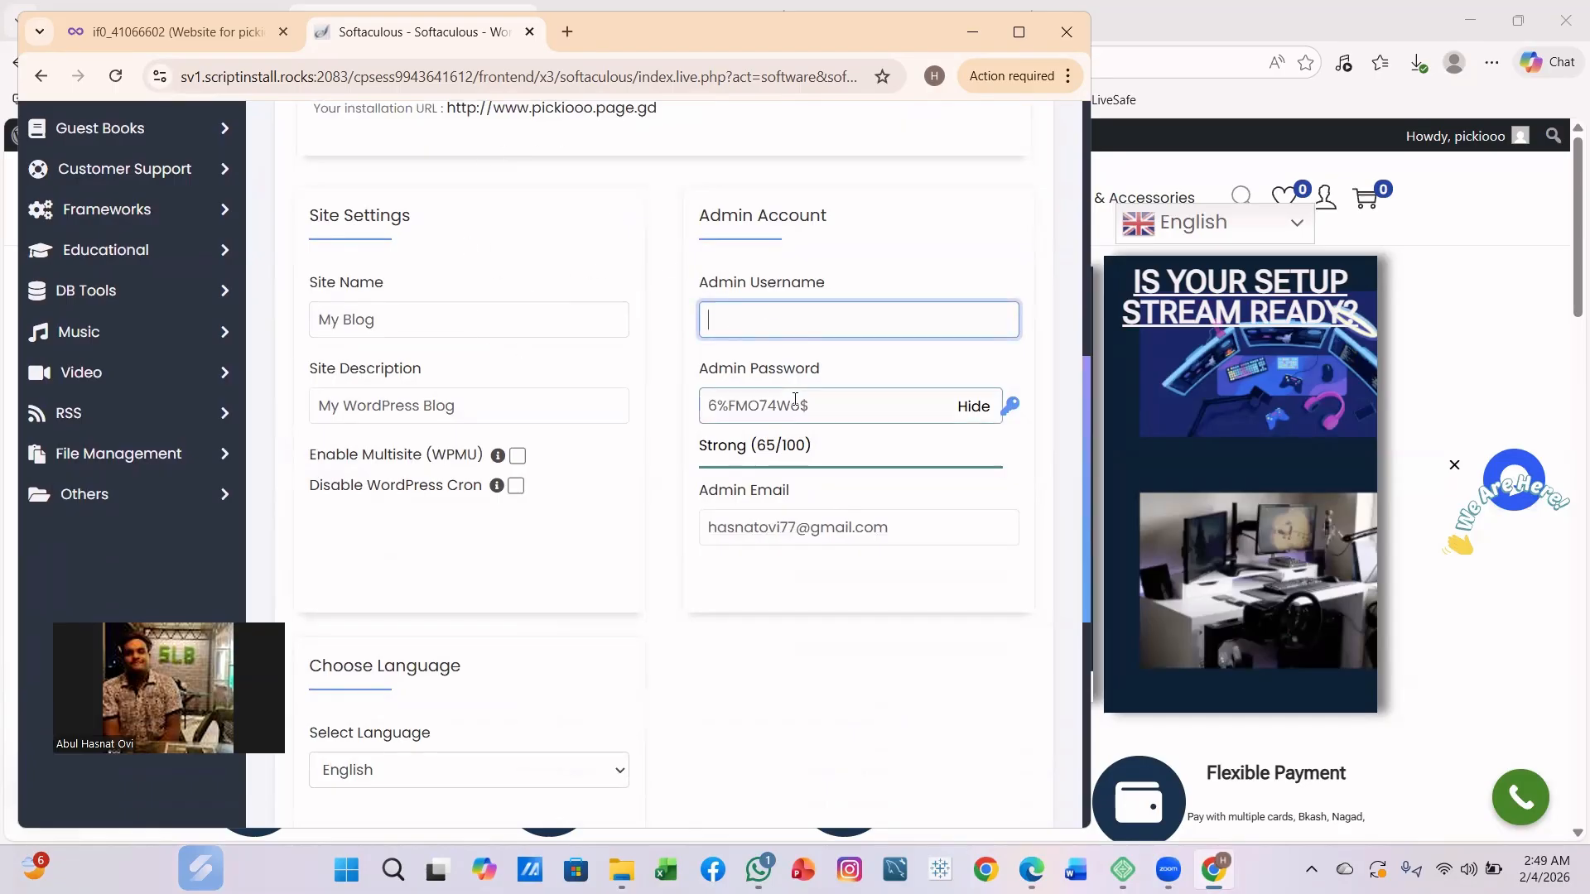
Replace the generated WordPress admin password with a custom one rated Good (51/100)
scroll(753, 307, down, 1)
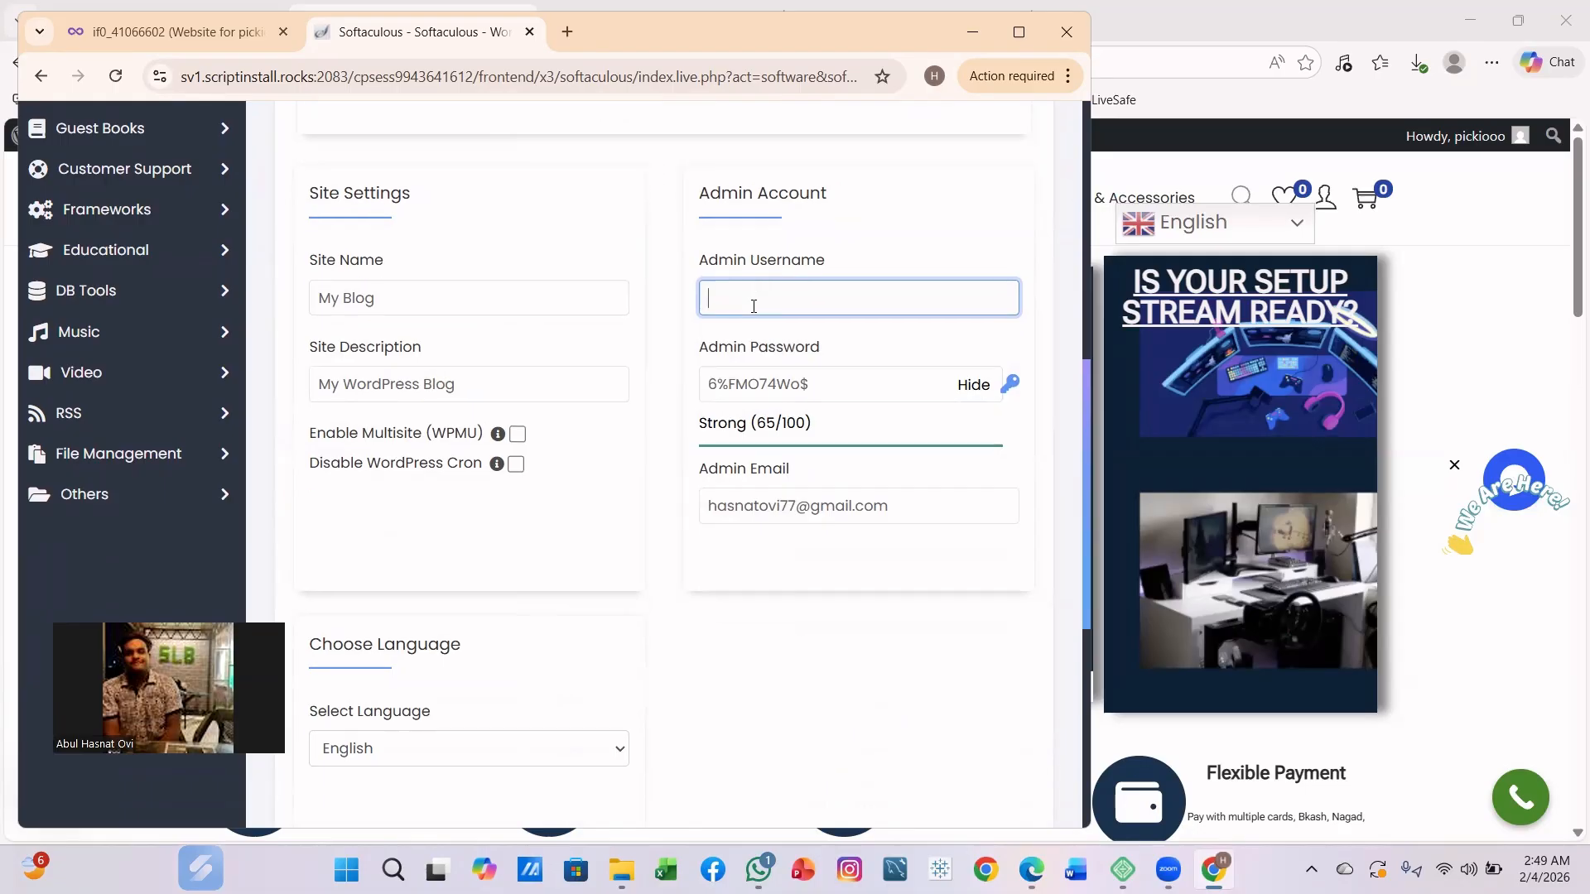
scroll(777, 318, up, 1)
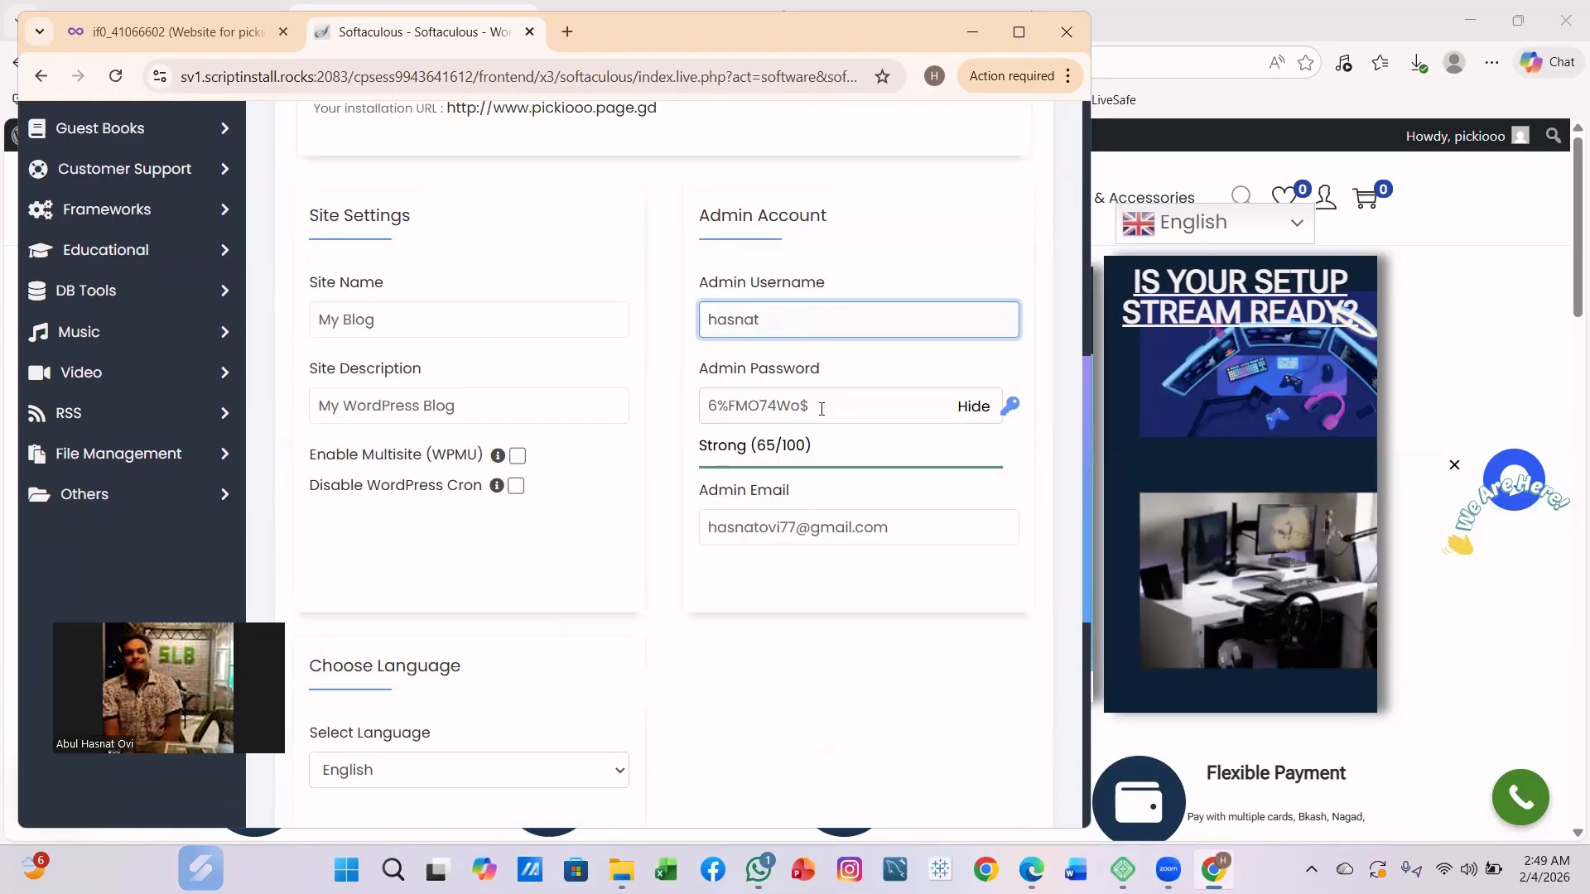
drag(821, 408, 706, 414)
key(BackSpace)
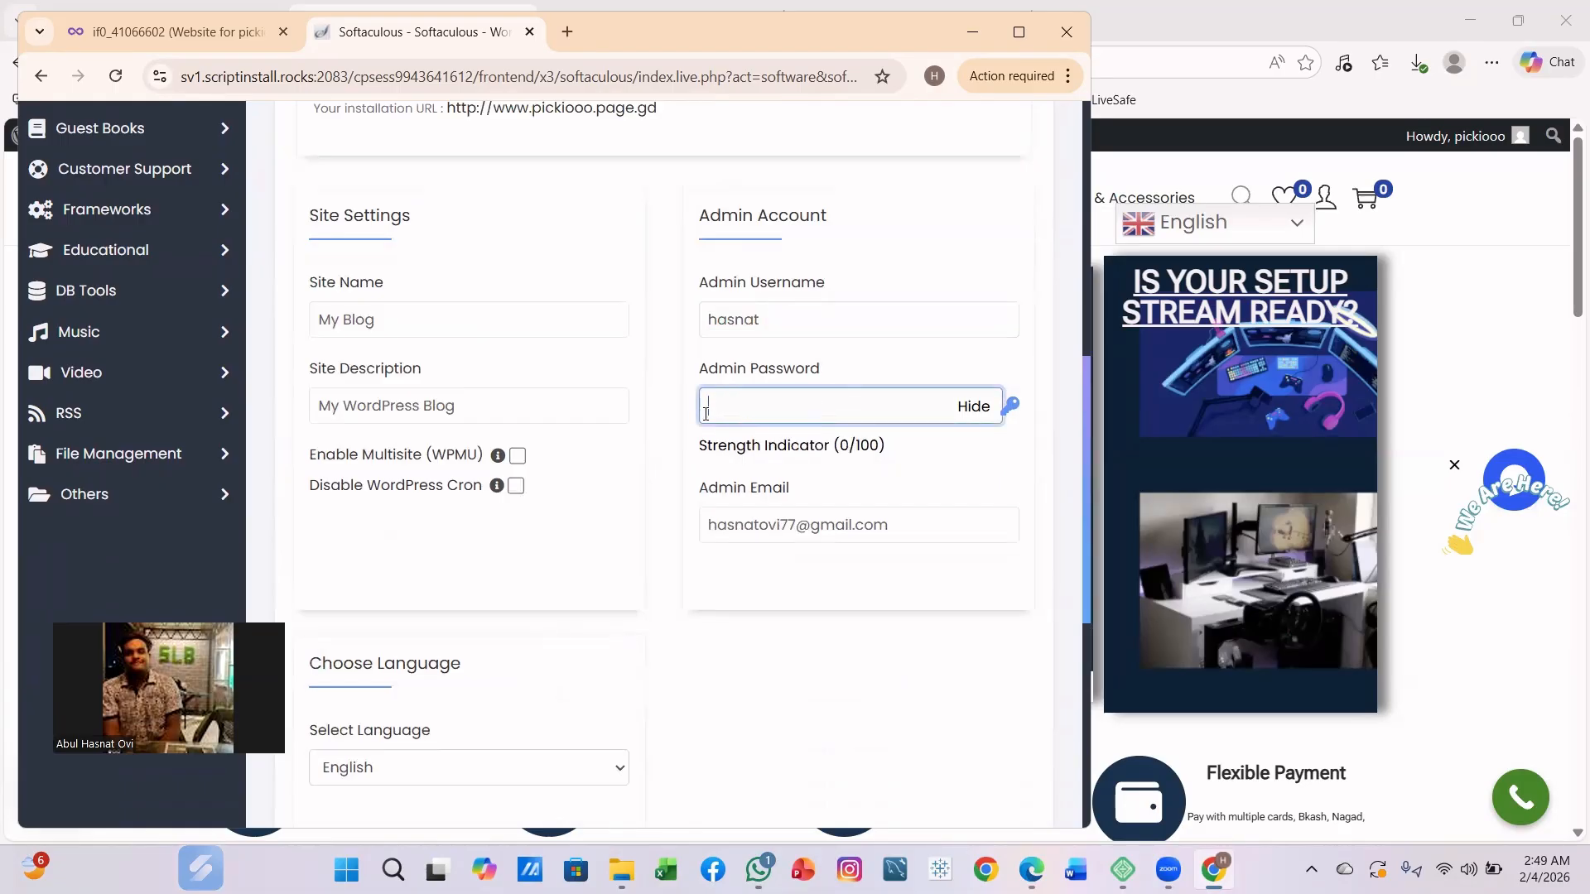
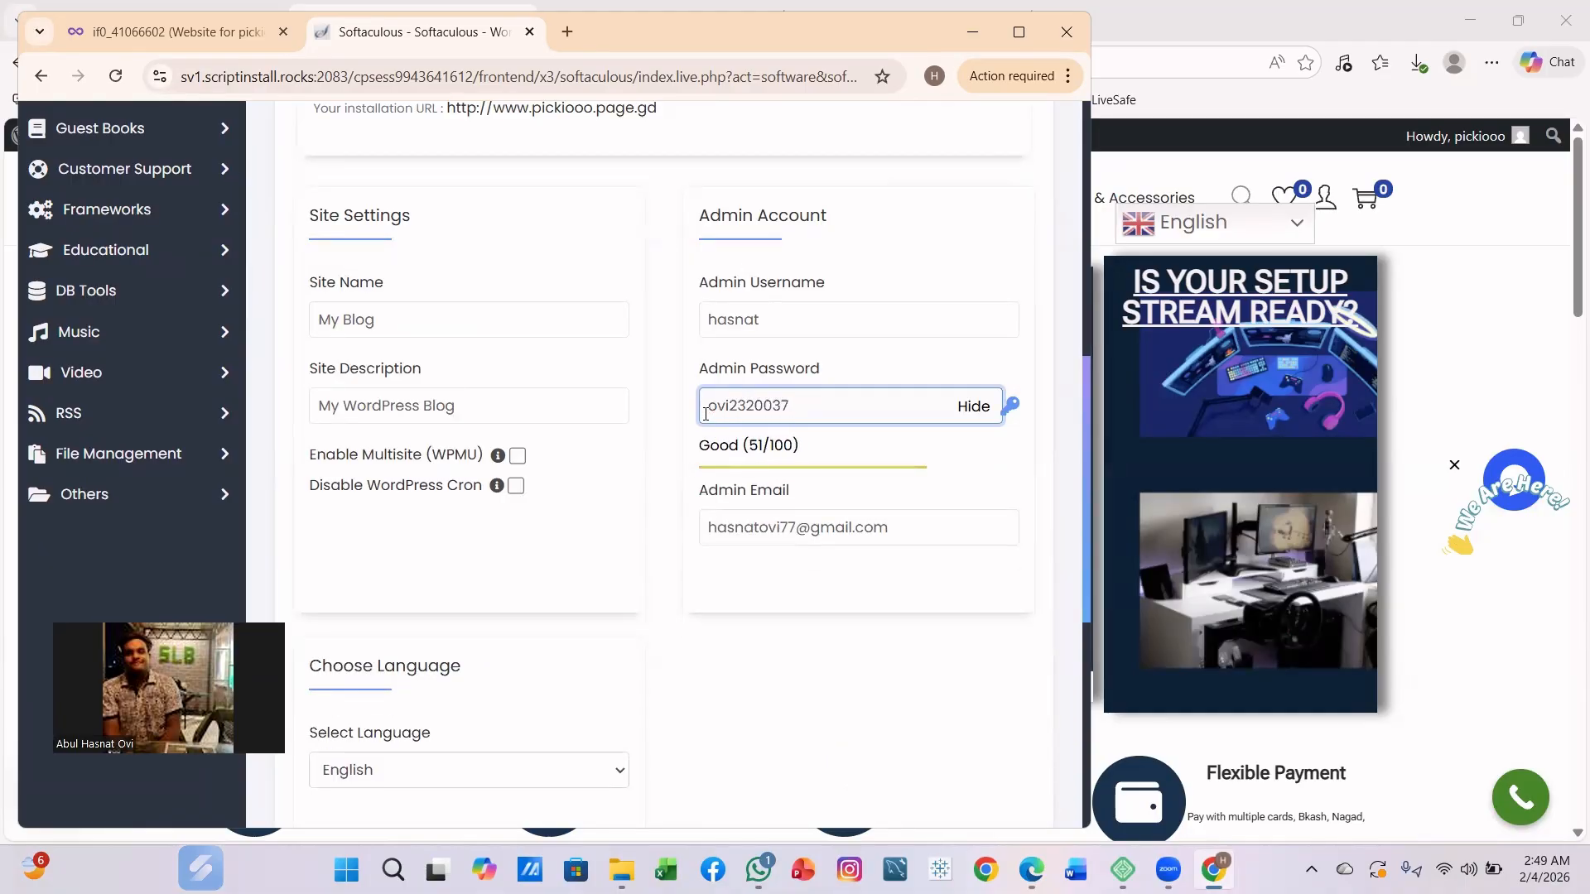
scroll(731, 546, down, 2)
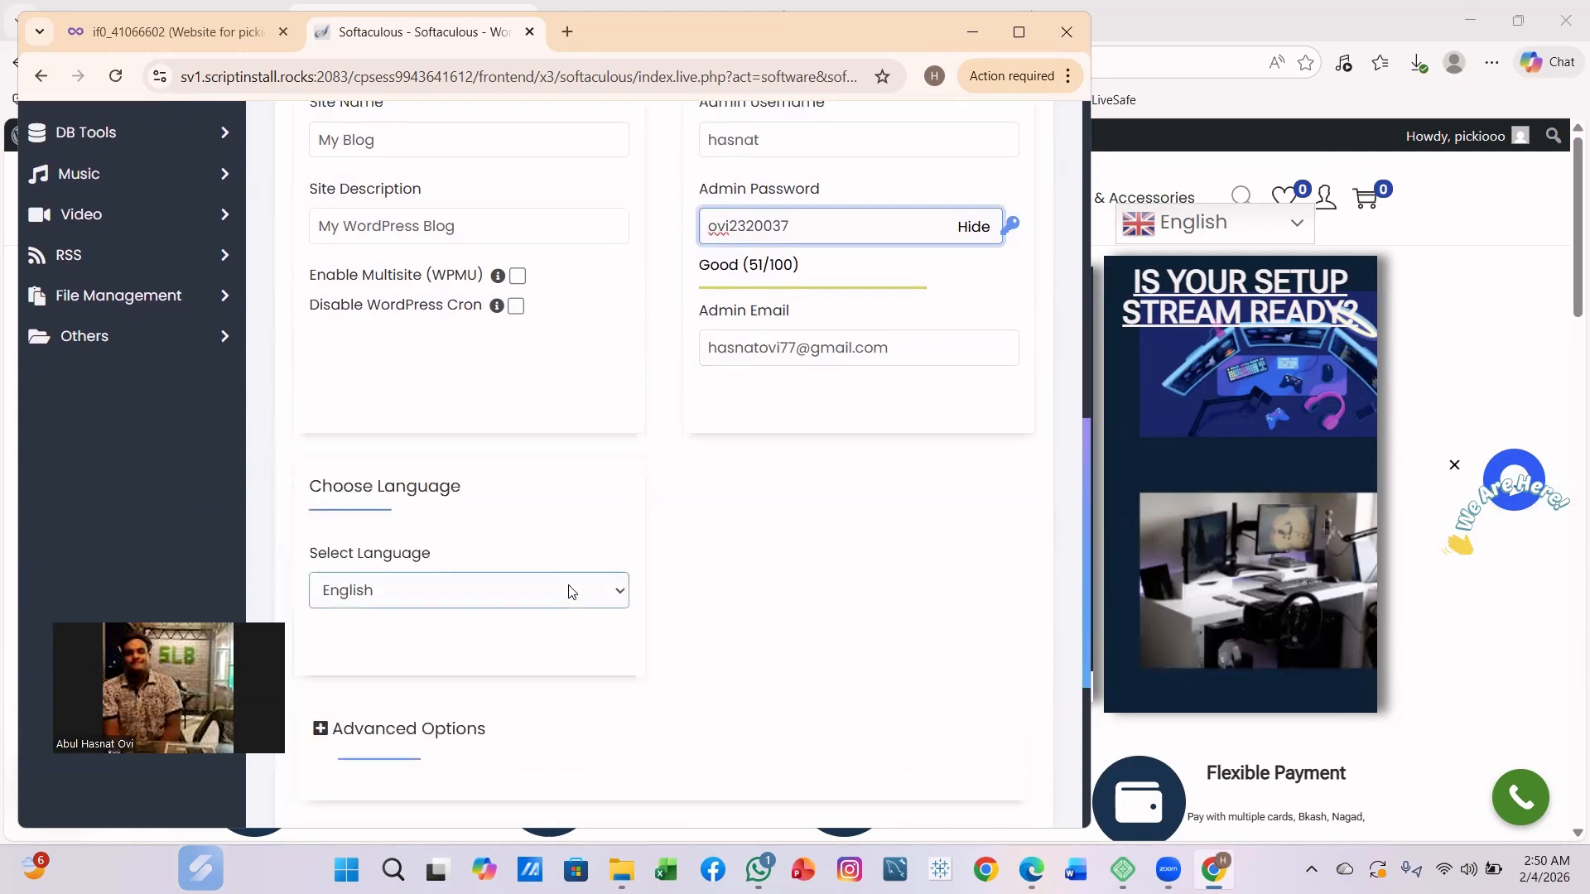
scroll(518, 583, up, 3)
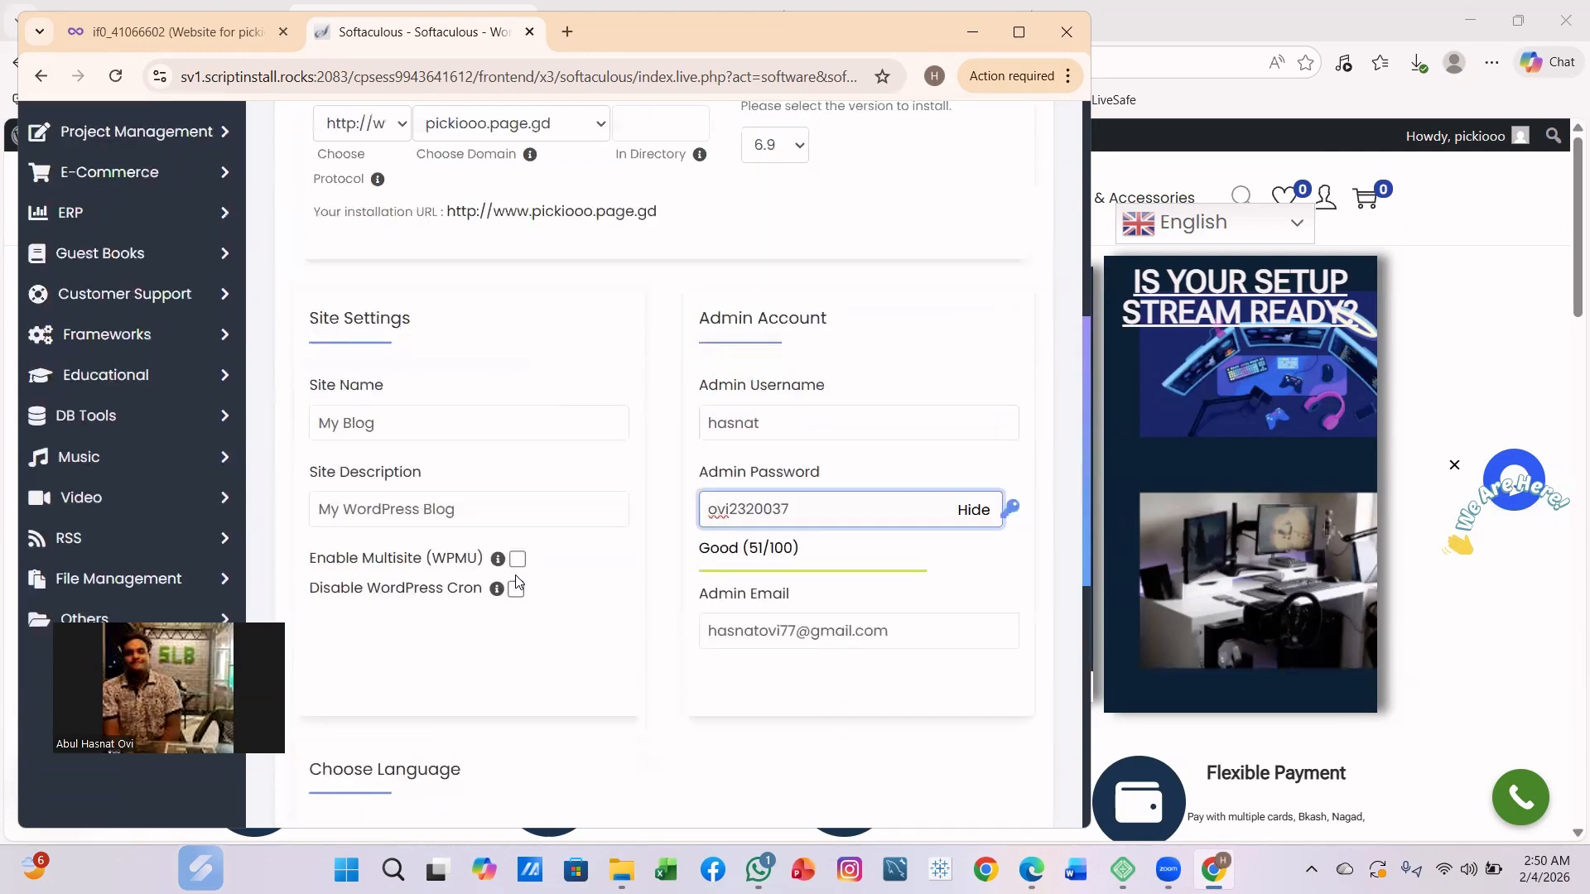
scroll(516, 582, up, 1)
click(469, 520)
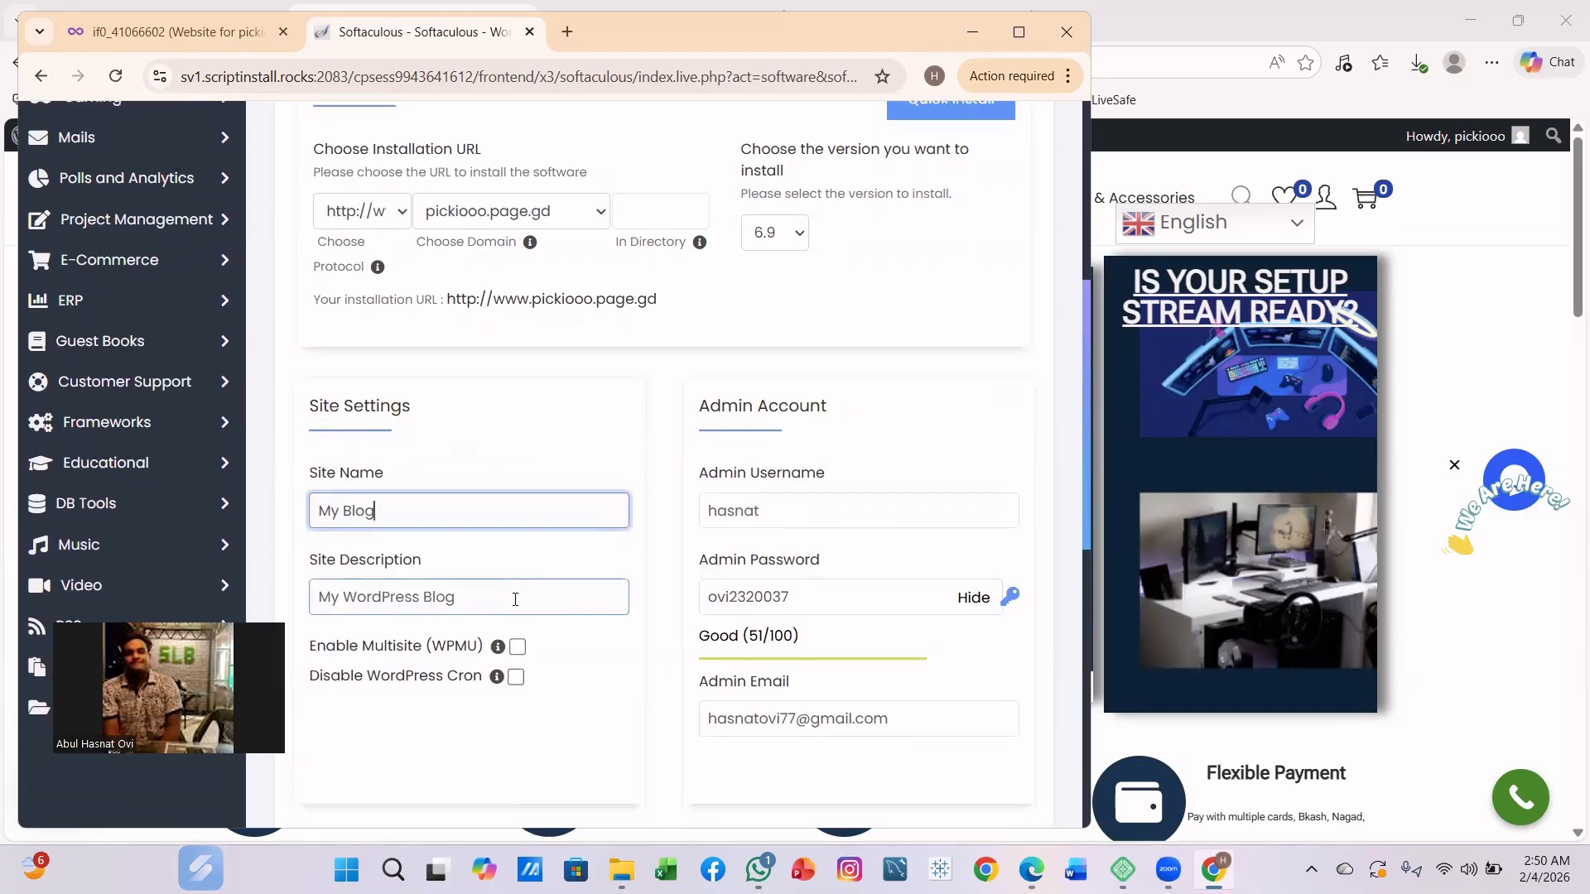
Scroll the install form and briefly expand, then collapse, the Select Theme section
scroll(518, 601, up, 1)
scroll(654, 476, down, 8)
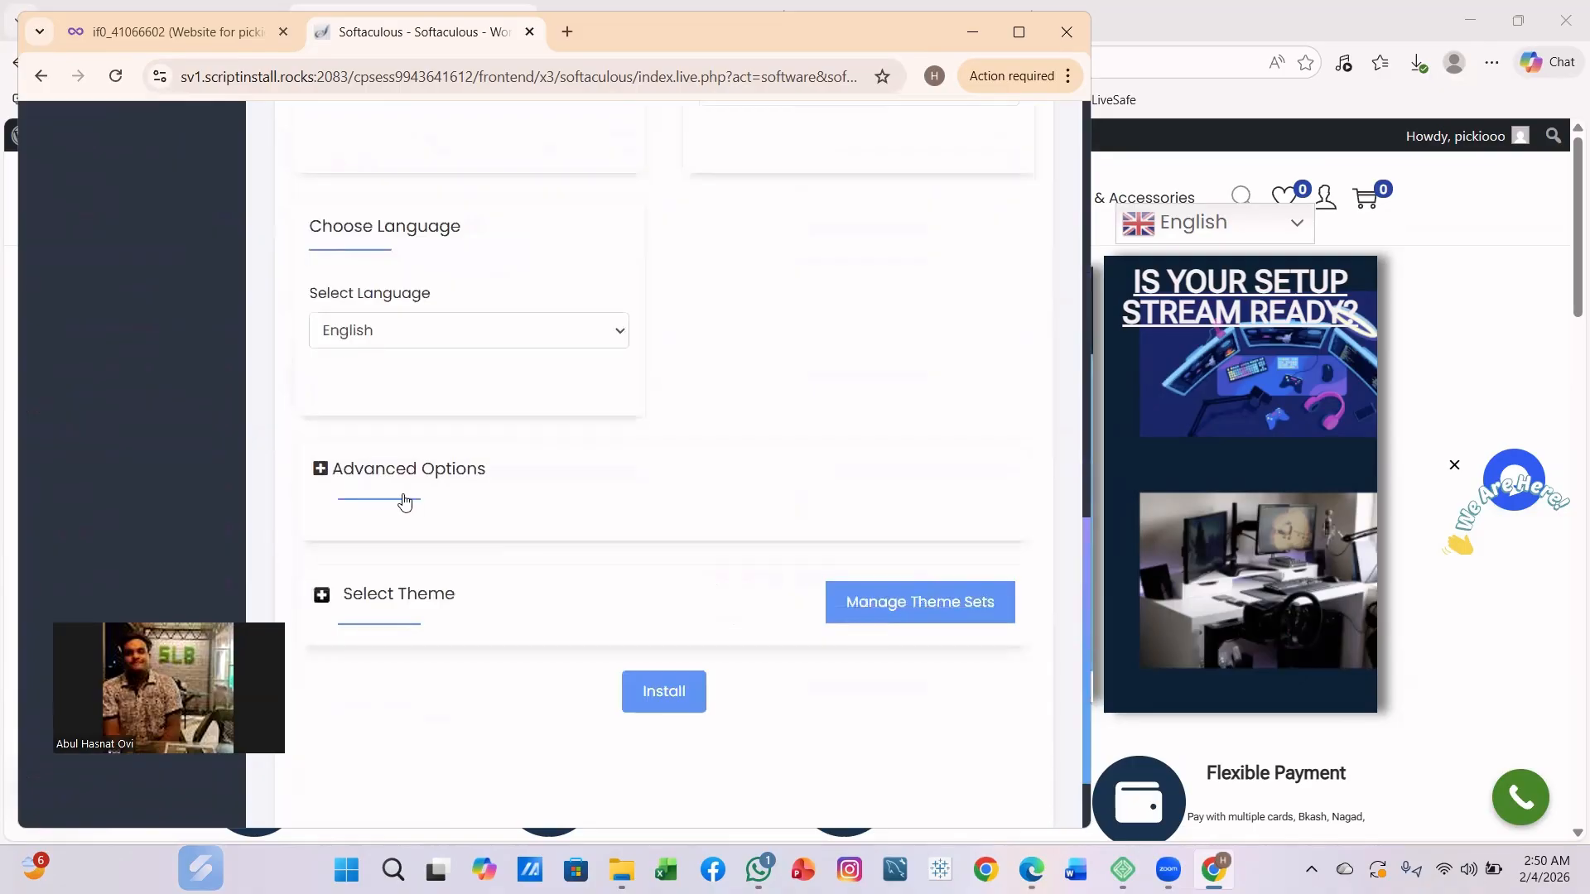
scroll(390, 502, down, 1)
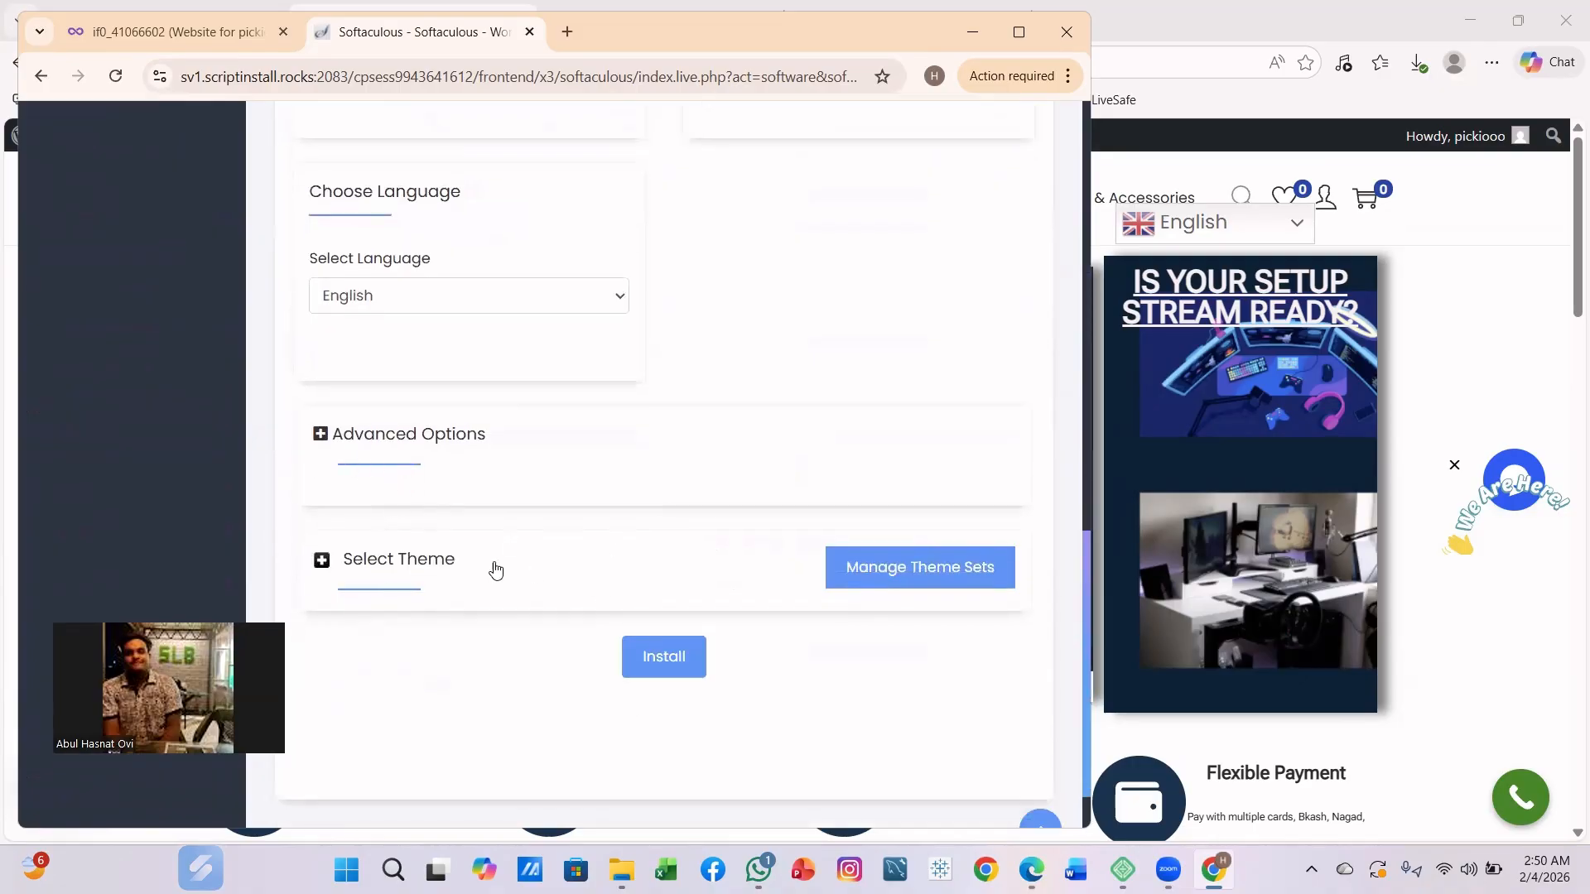
scroll(493, 568, down, 2)
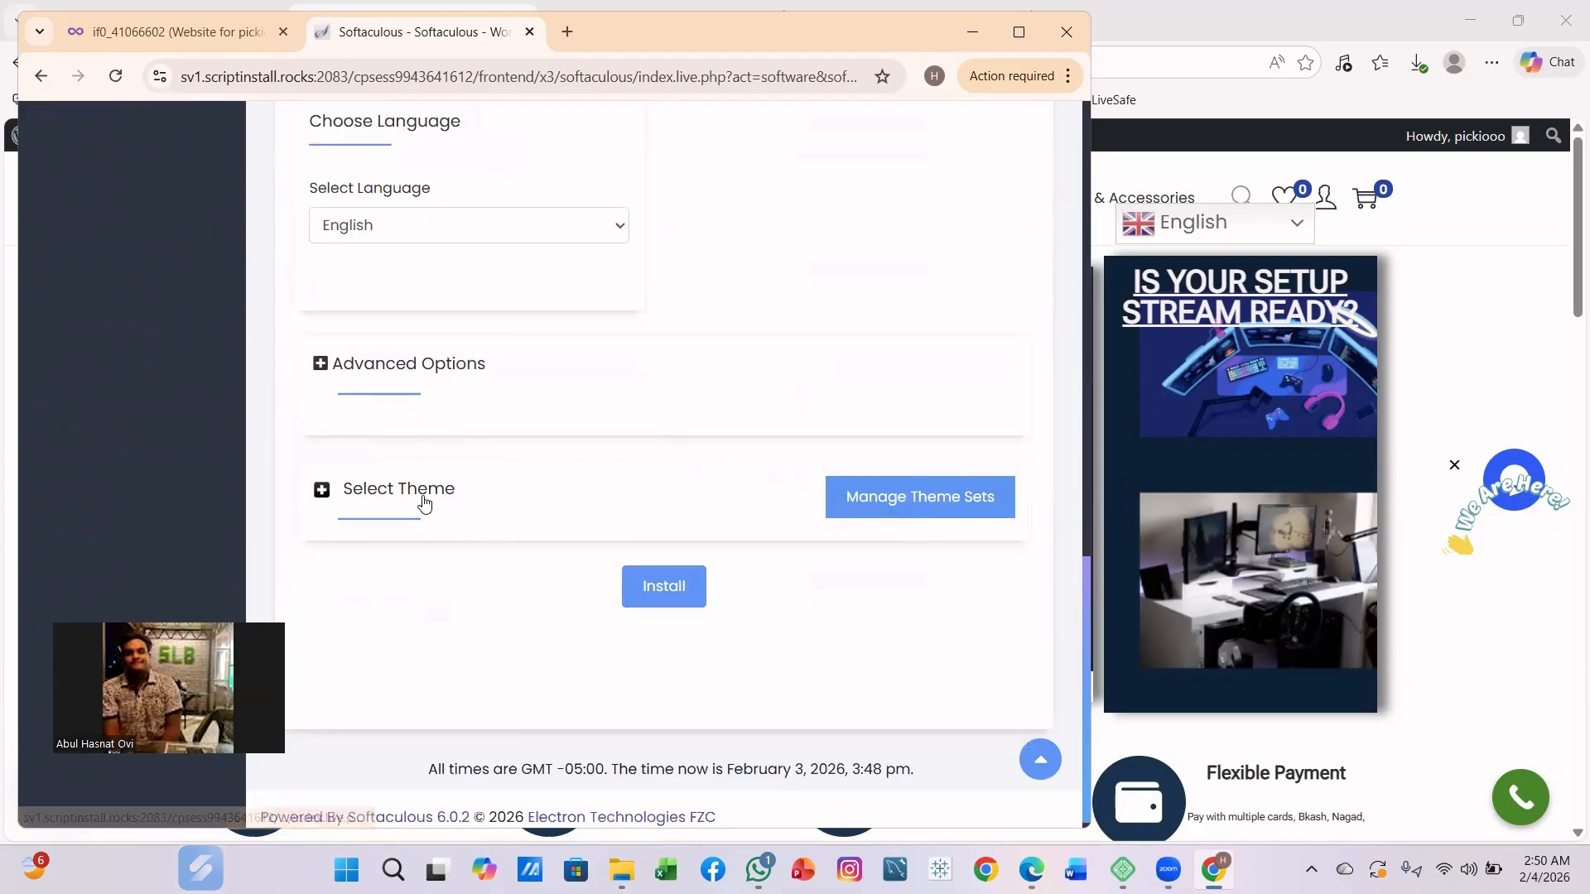
click(408, 502)
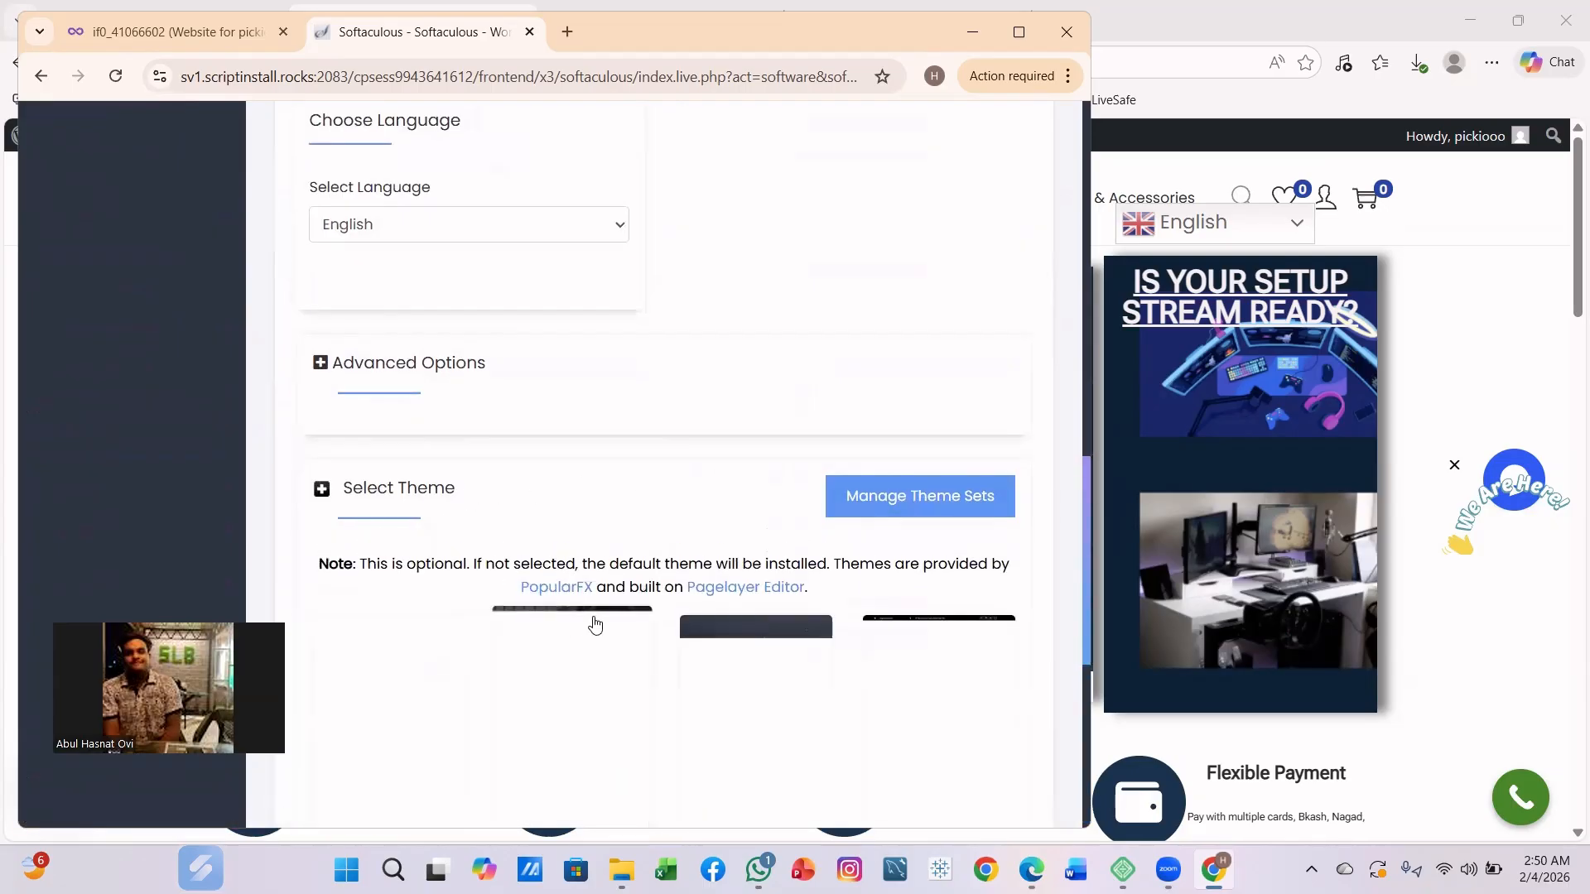
scroll(592, 629, down, 3)
scroll(593, 621, down, 1)
scroll(563, 513, up, 3)
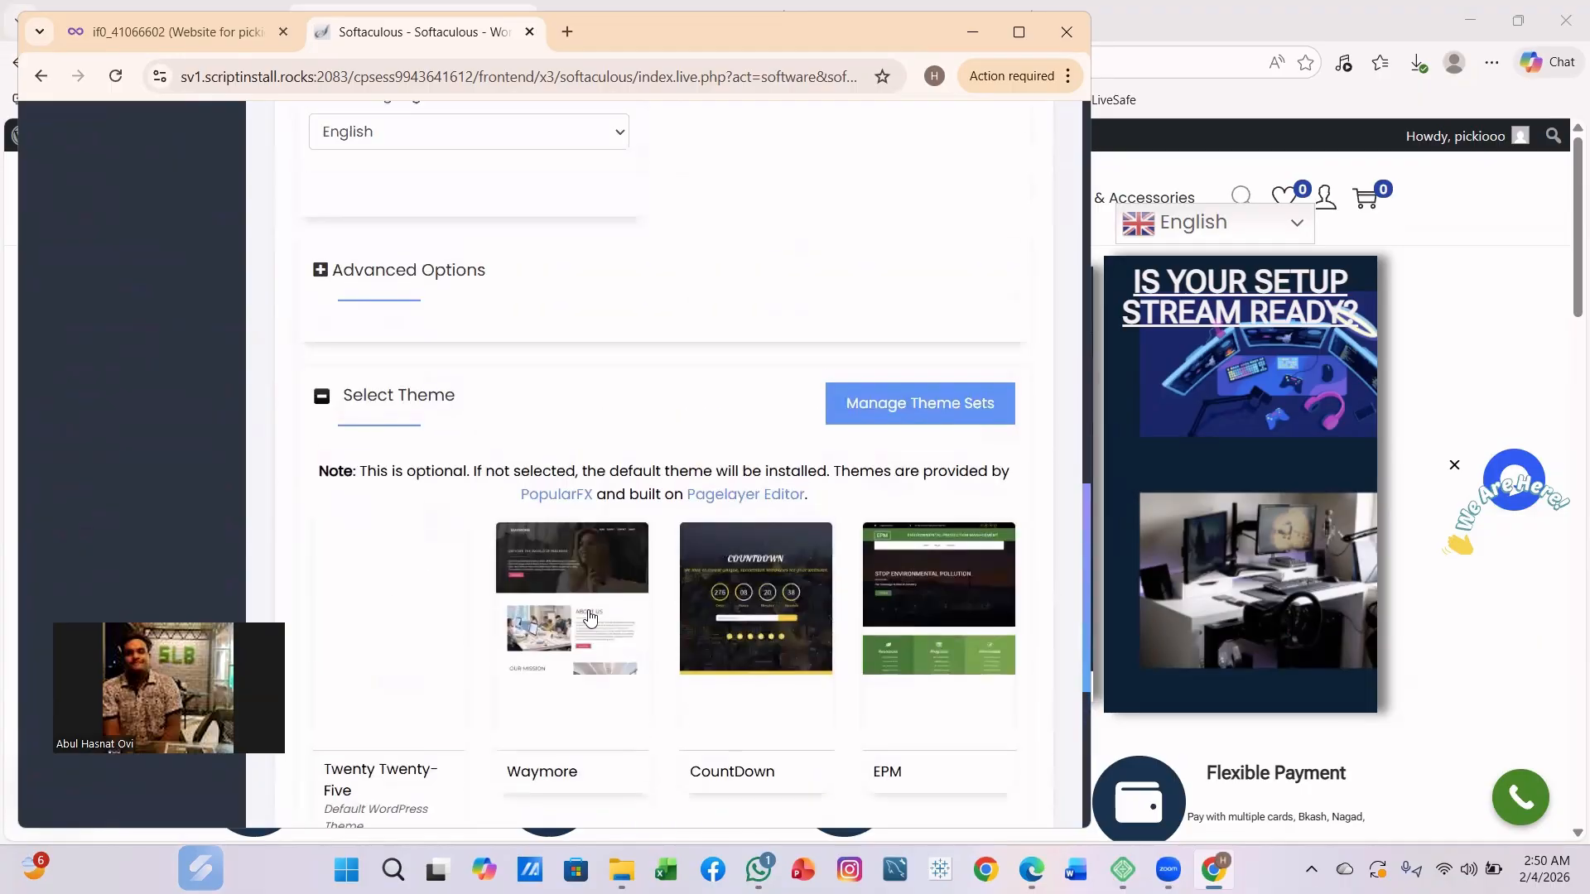
click(506, 395)
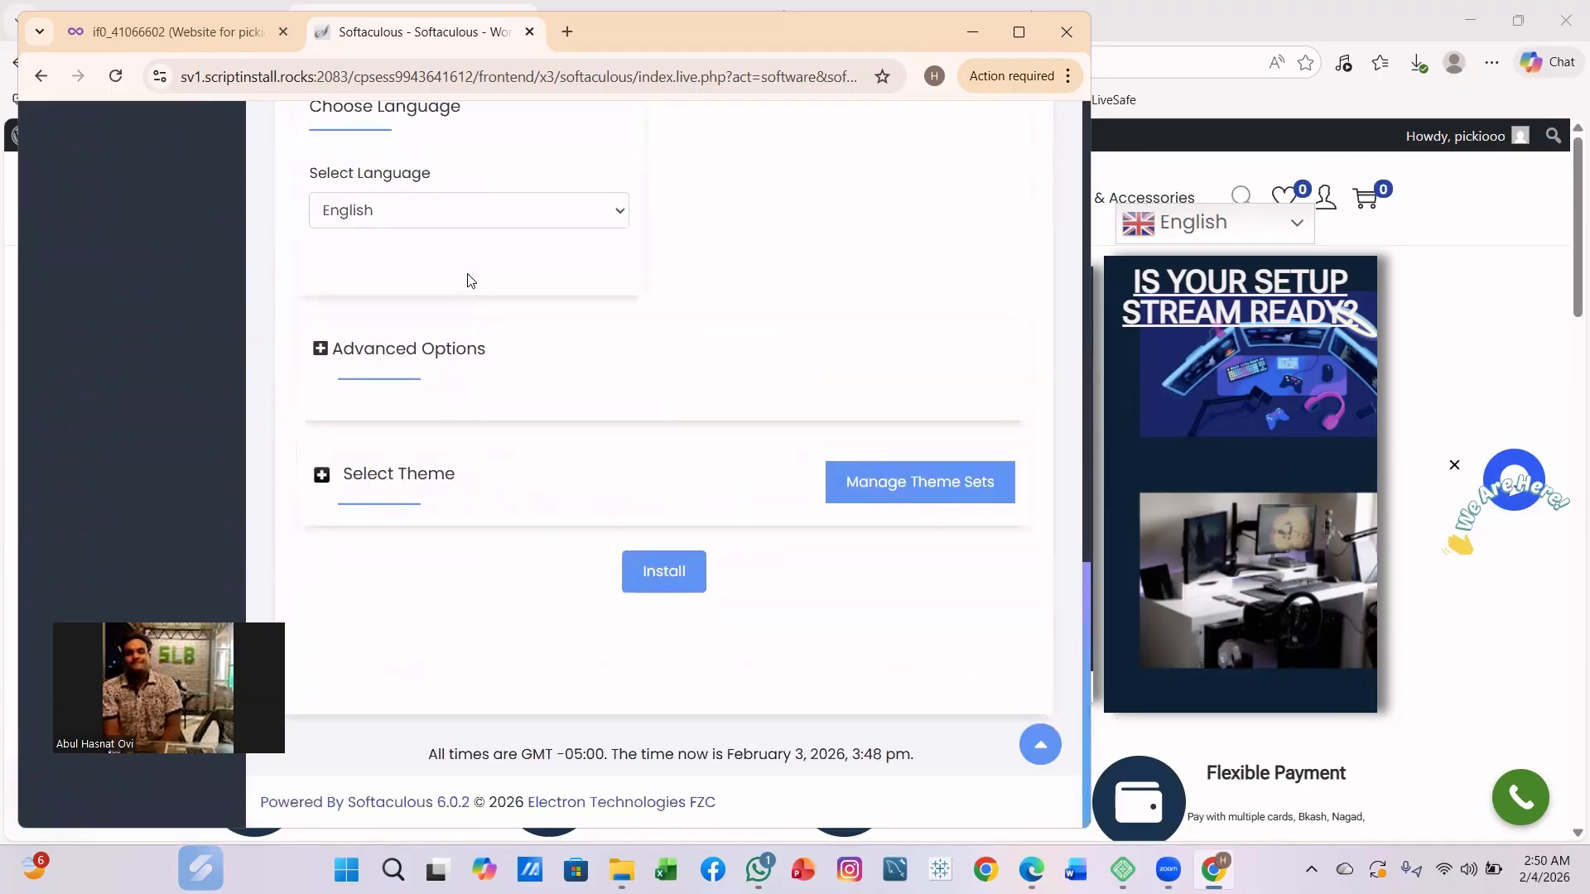
Expand Advanced Options to review database wp14, table prefix wphh_, and Do not Auto Upgrade
click(450, 351)
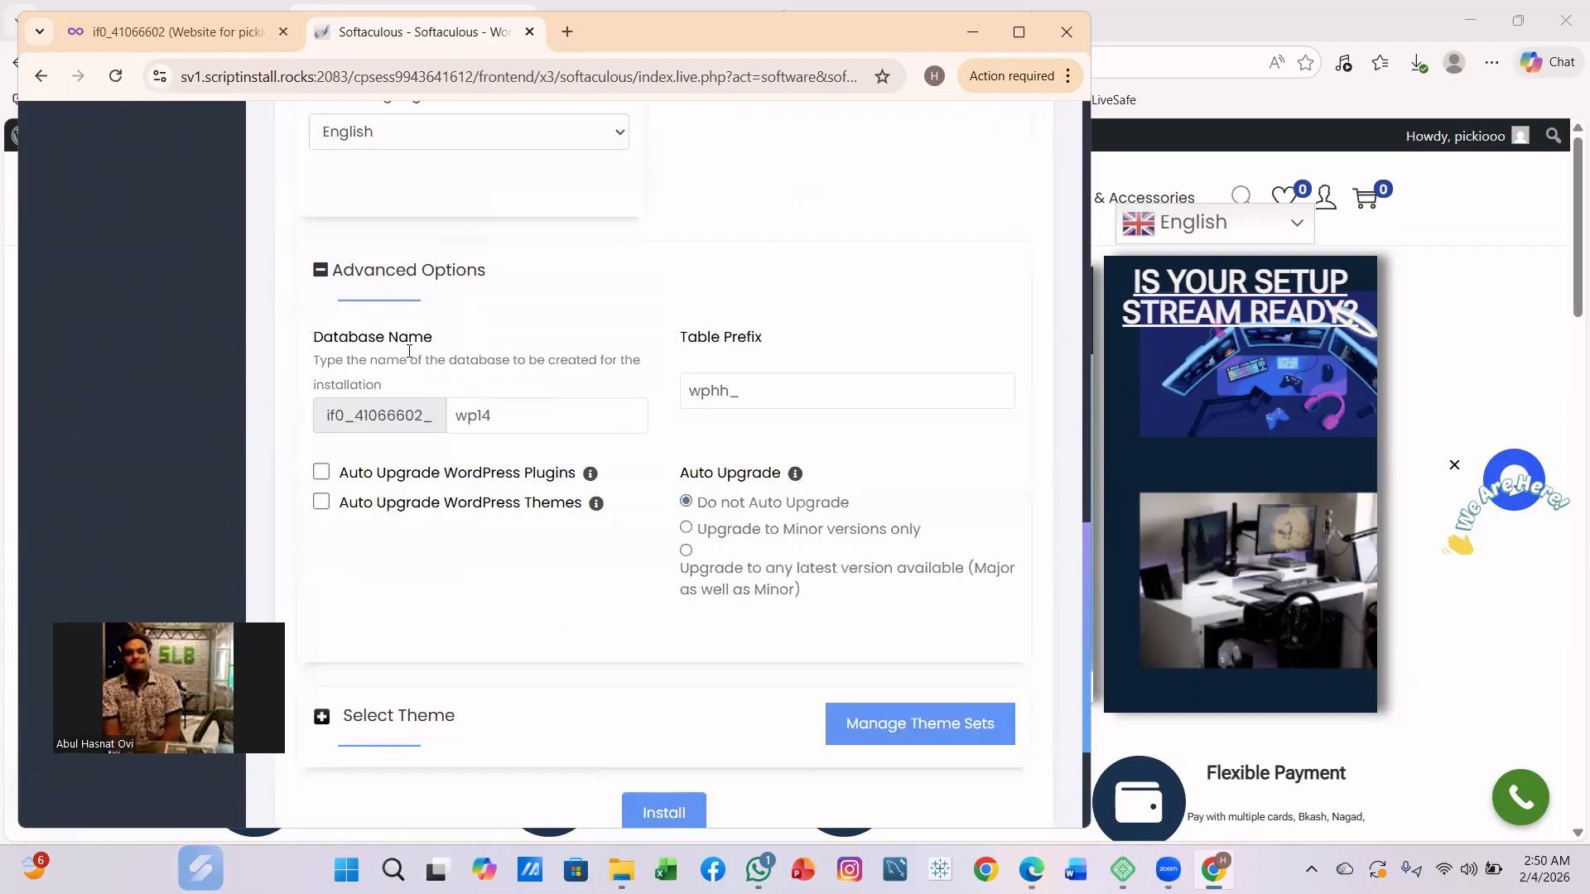
scroll(642, 381, down, 1)
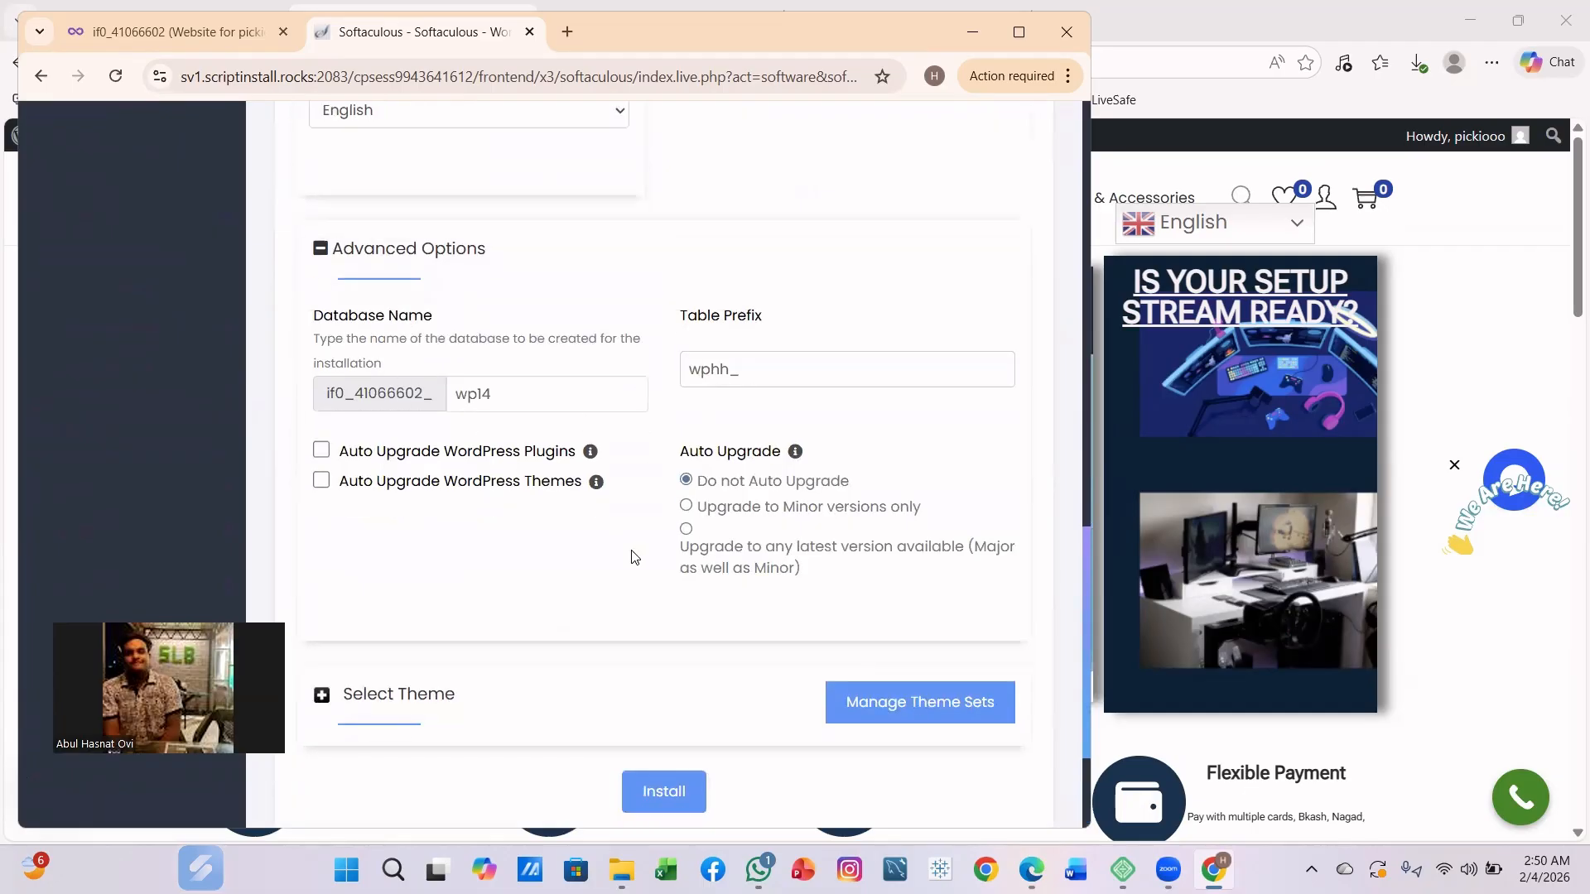
scroll(643, 459, down, 3)
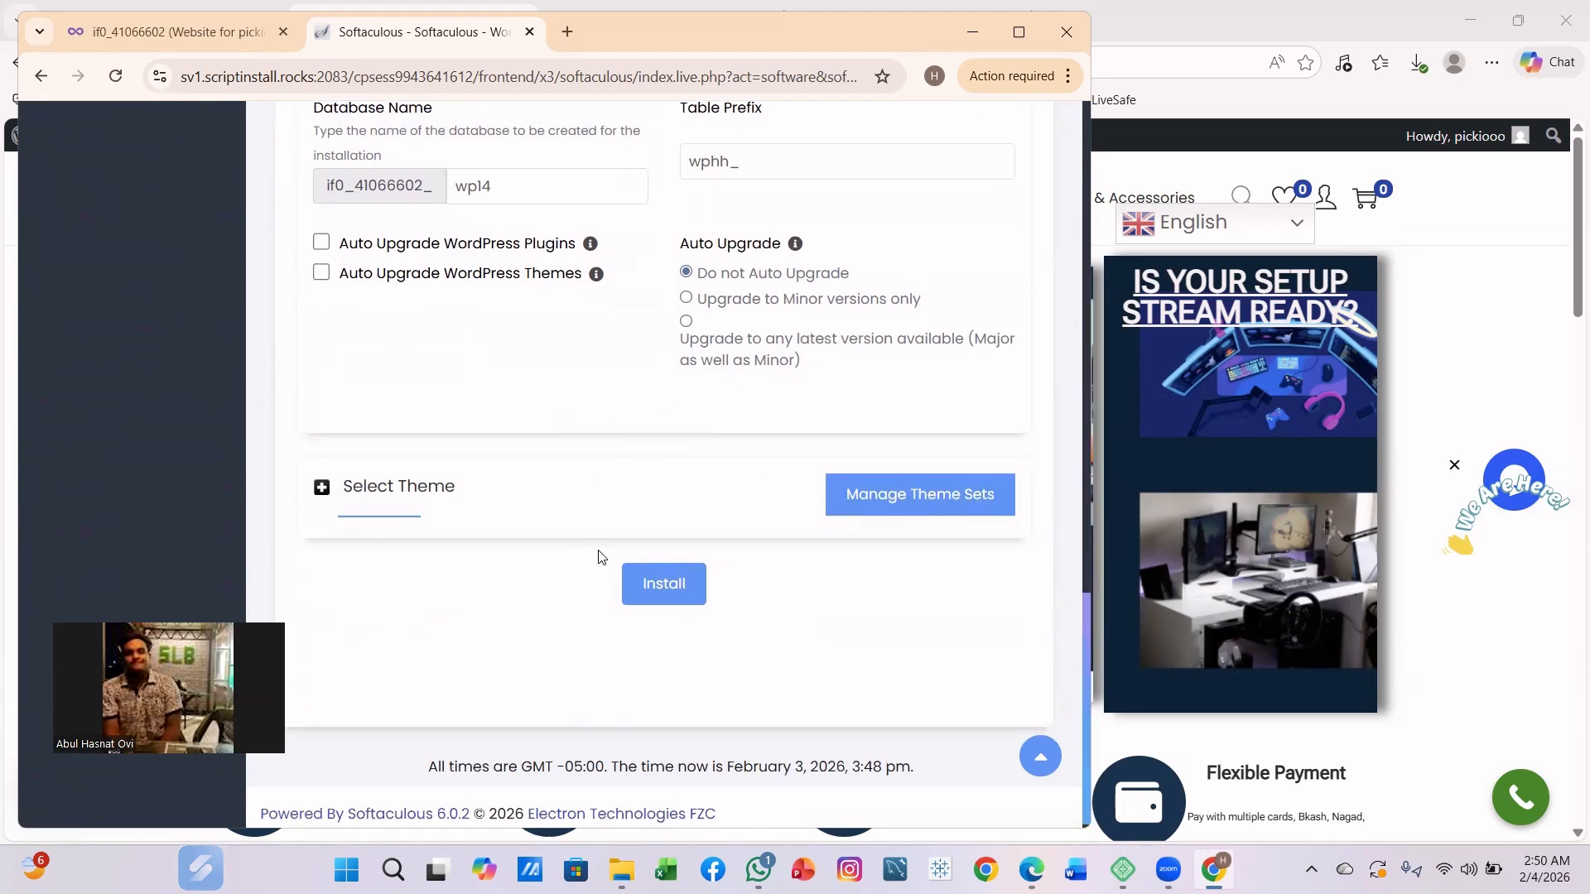
click(660, 587)
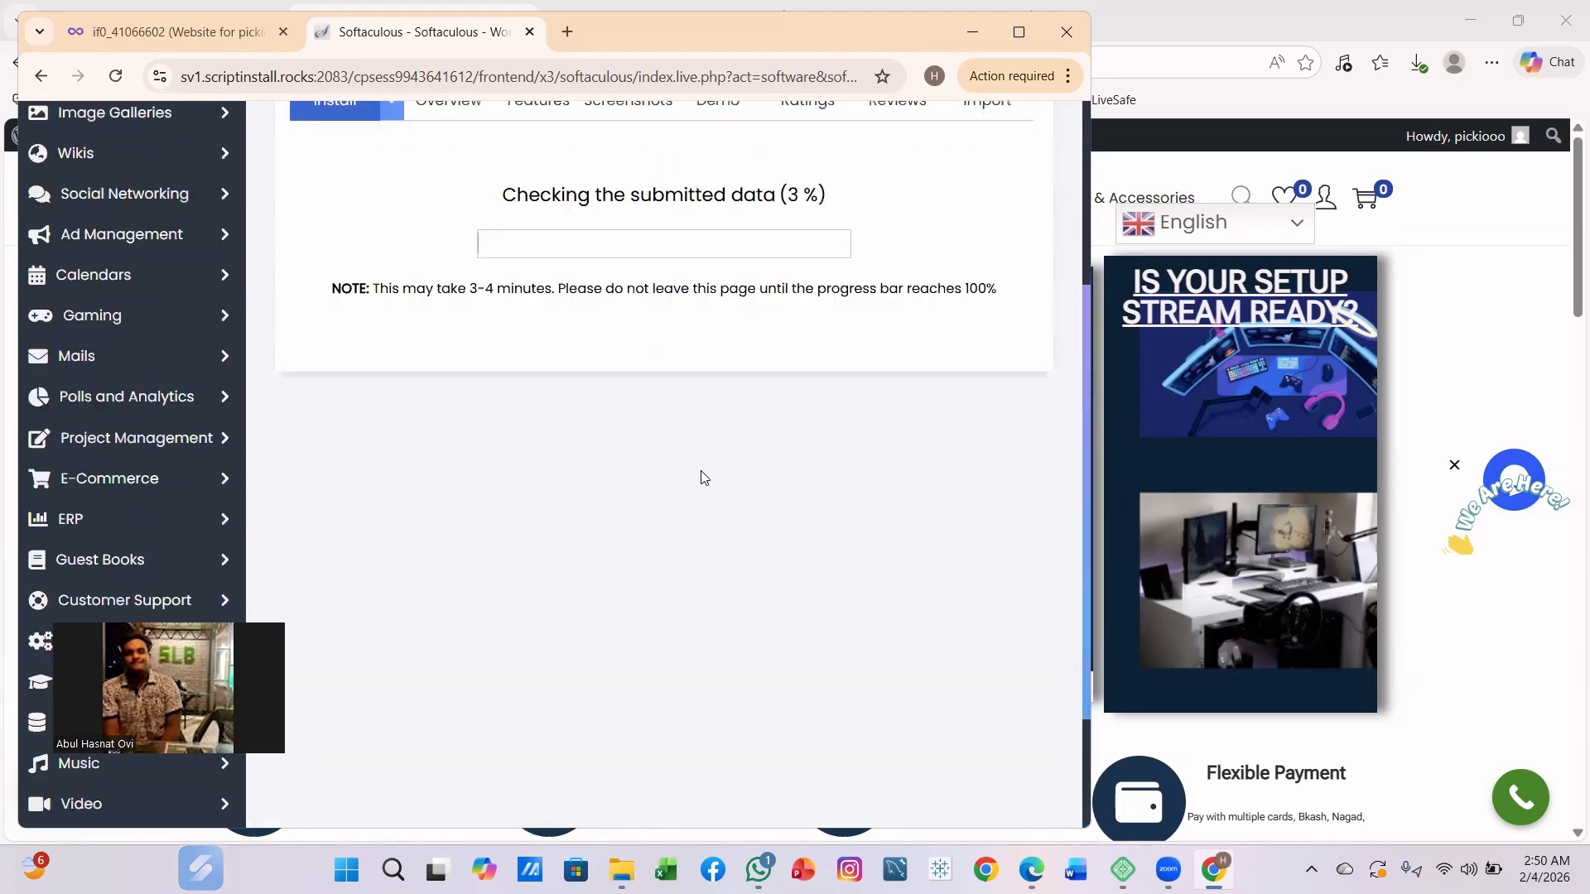
scroll(701, 475, up, 3)
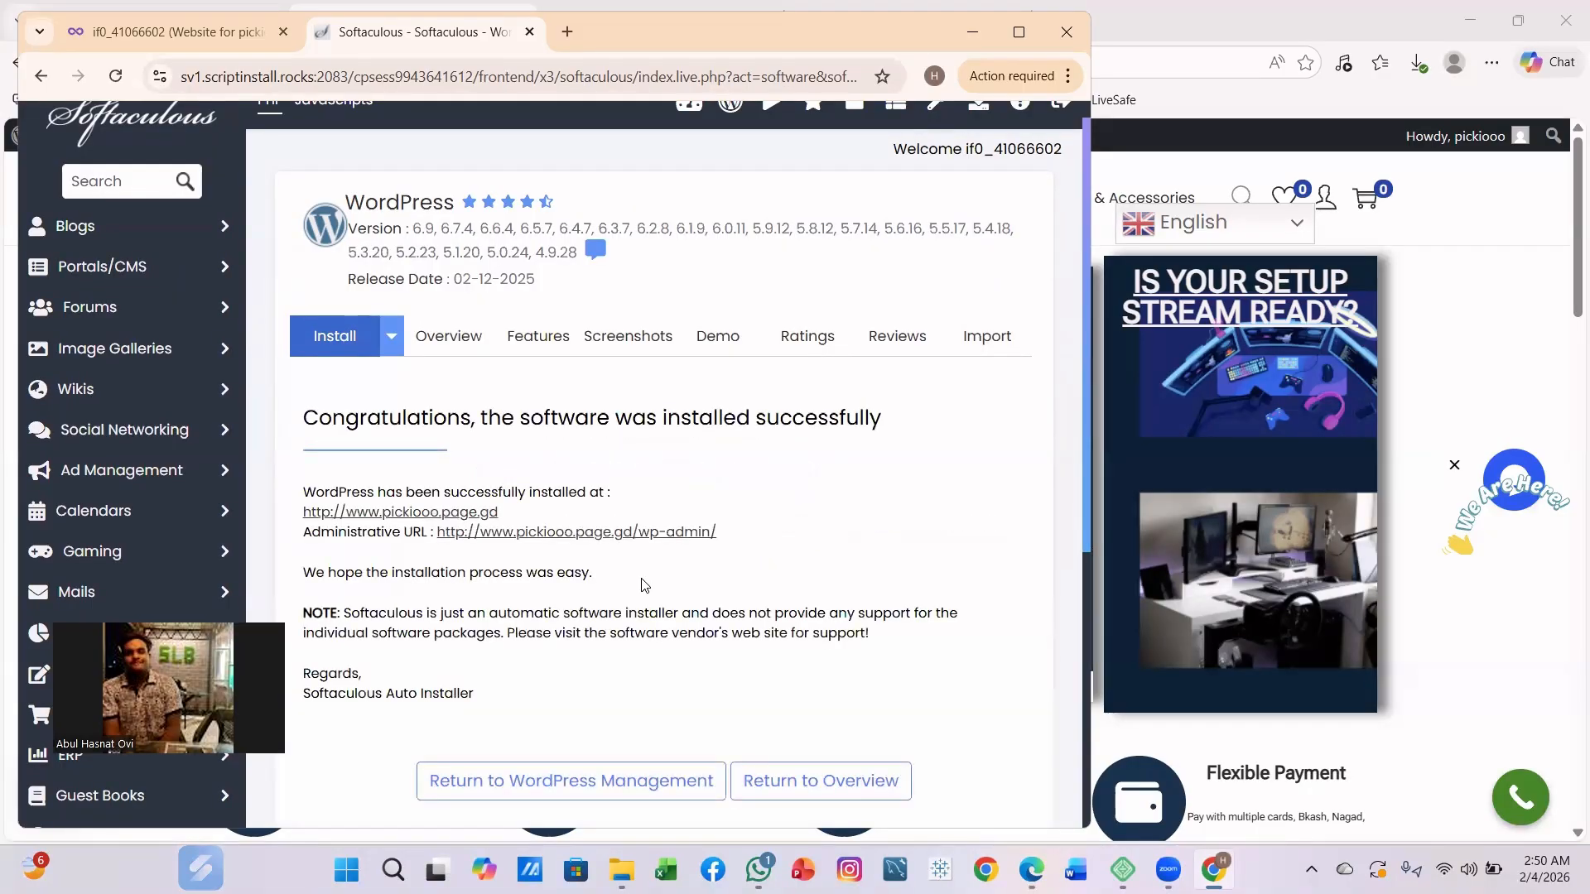
scroll(645, 585, down, 1)
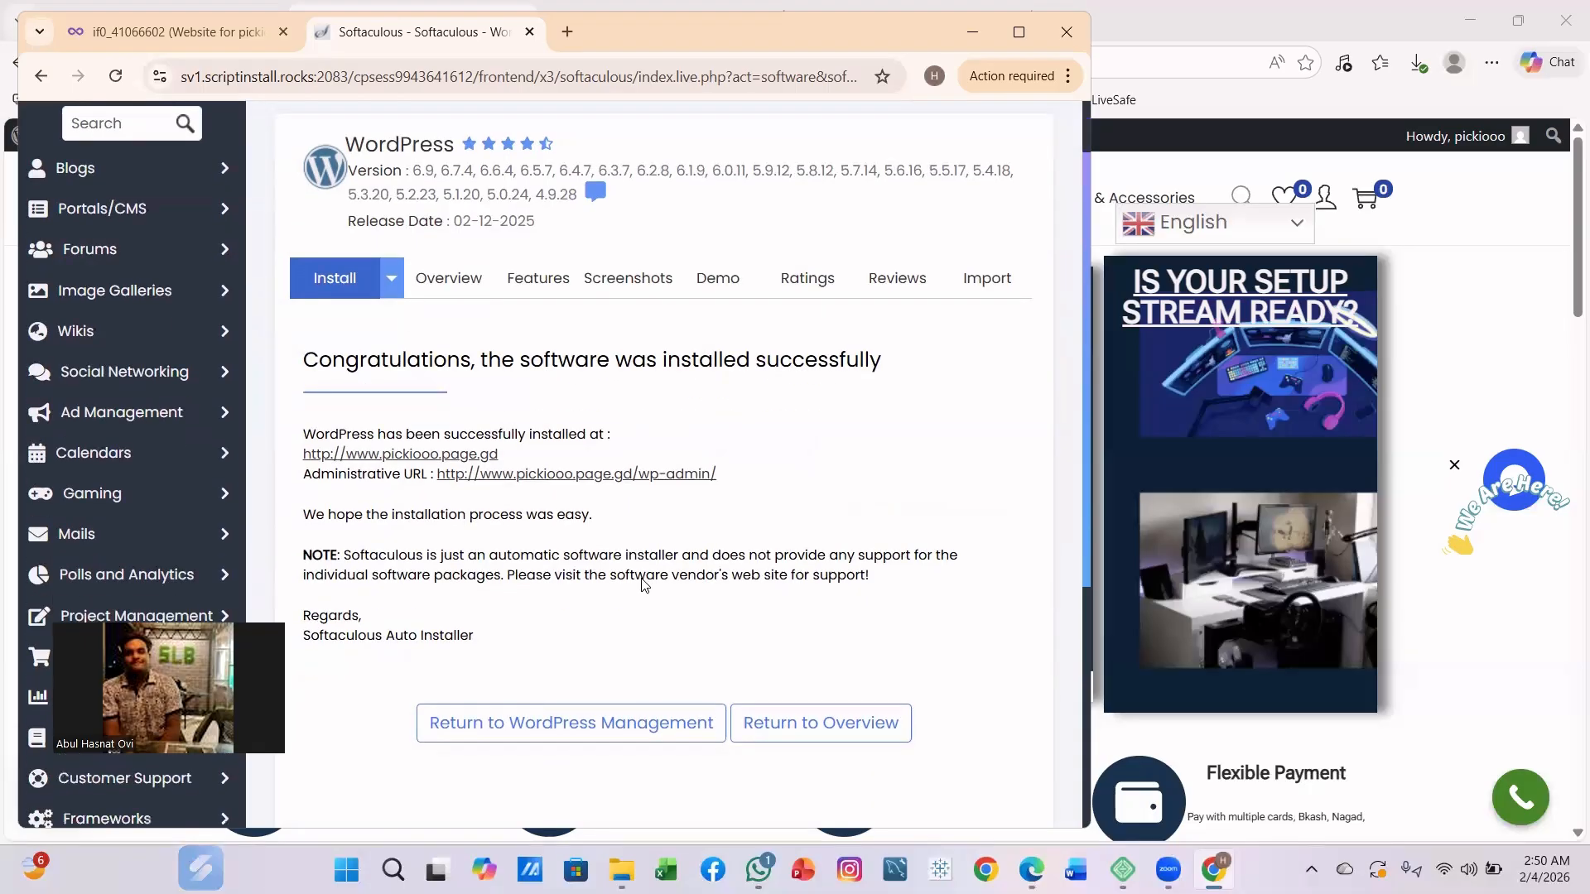
Copy the installed site's link address from the success page and switch to WhatsApp
right_click(426, 456)
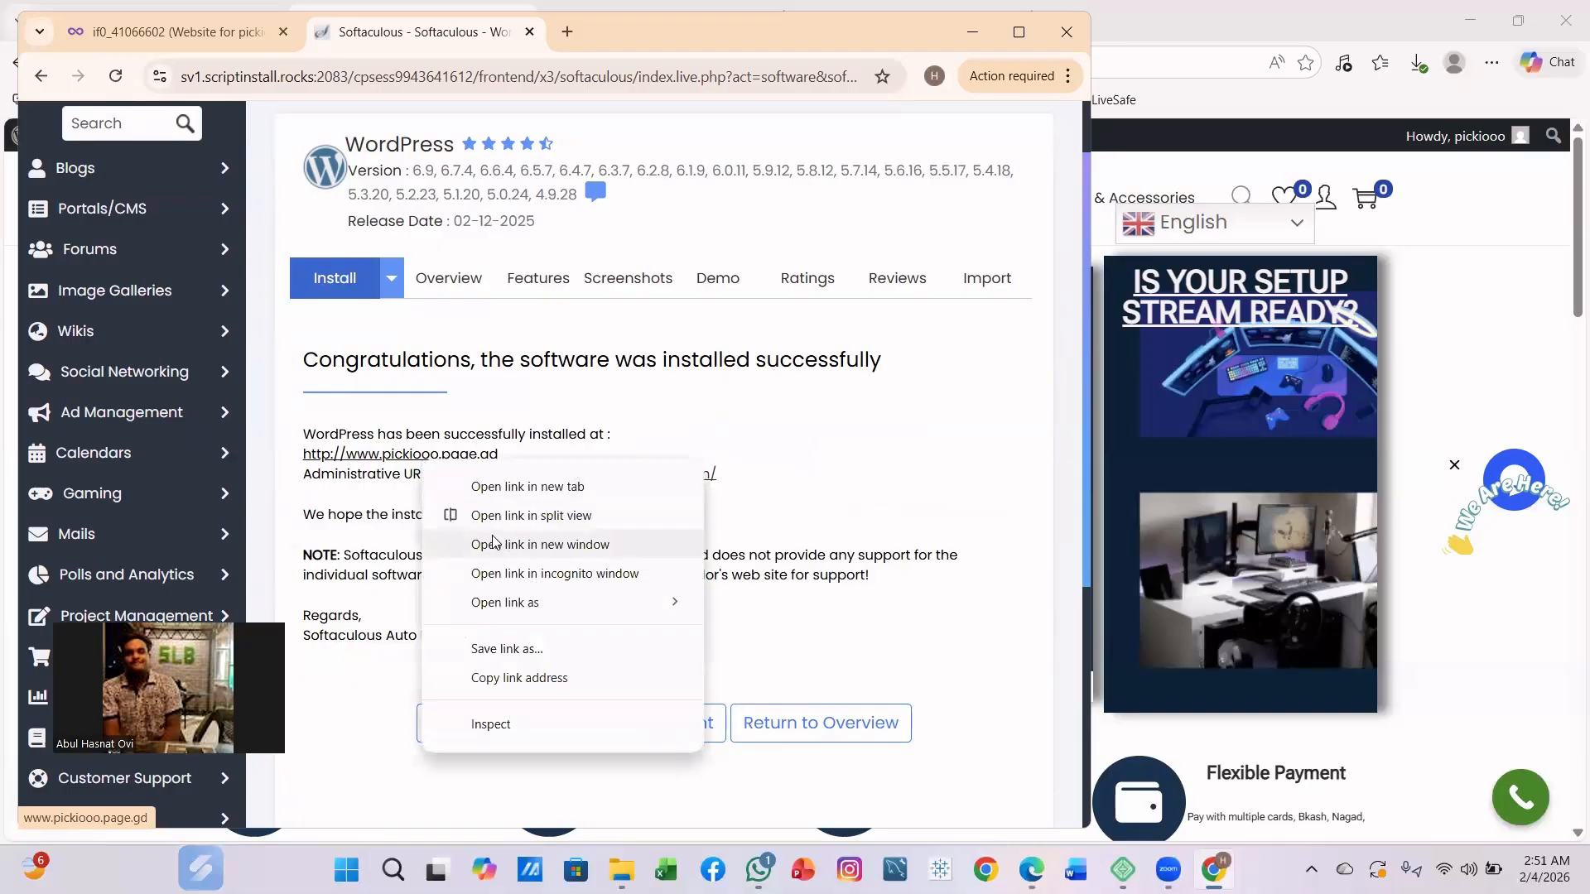
click(520, 677)
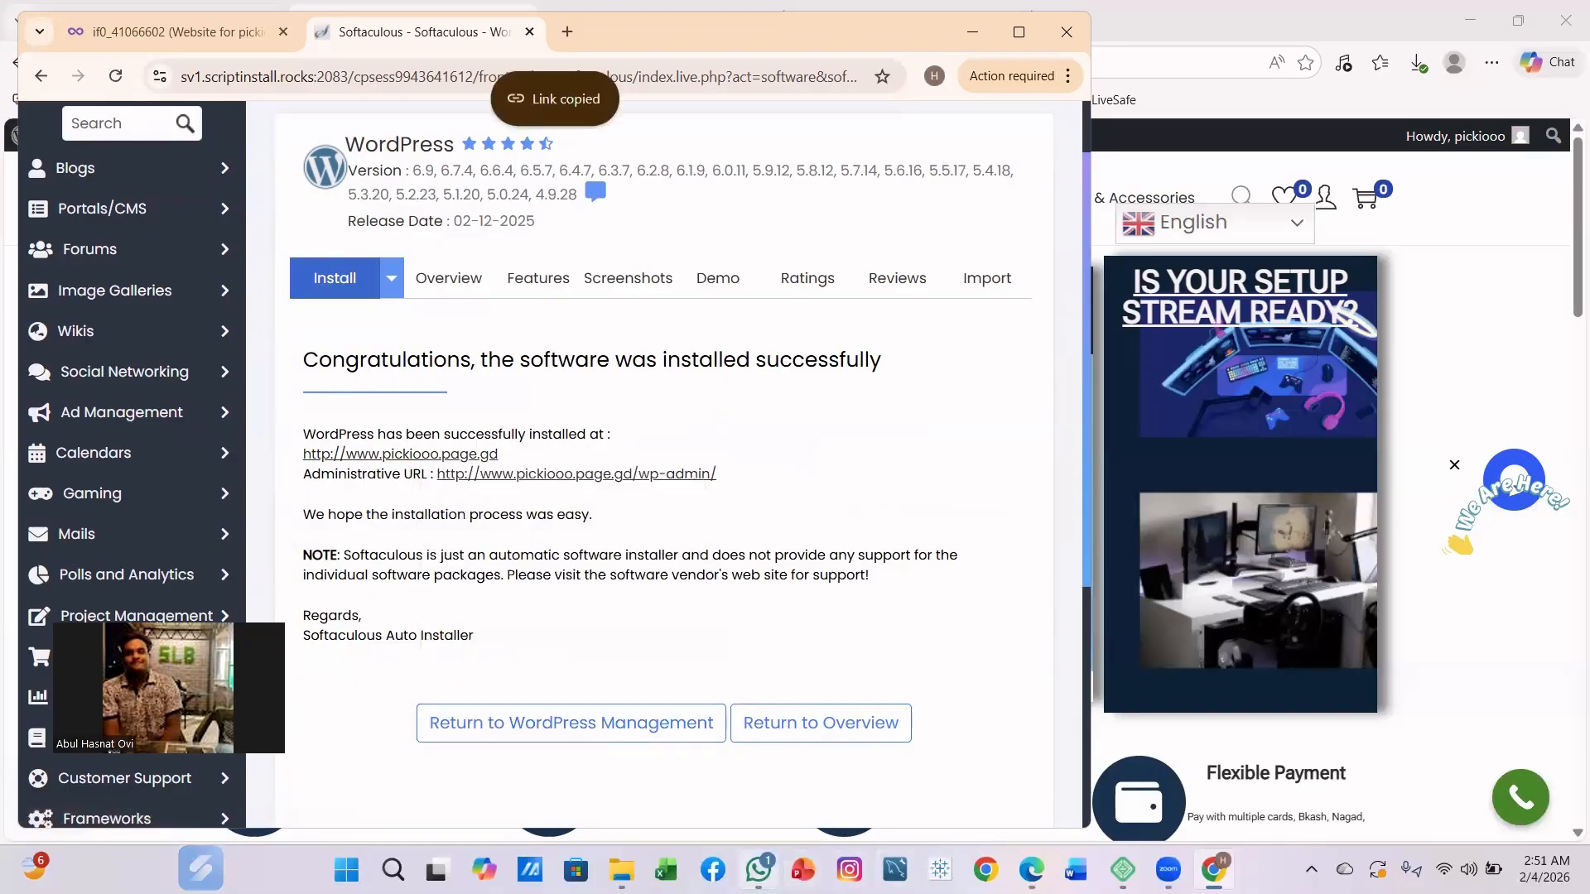
click(759, 870)
scroll(638, 621, down, 7)
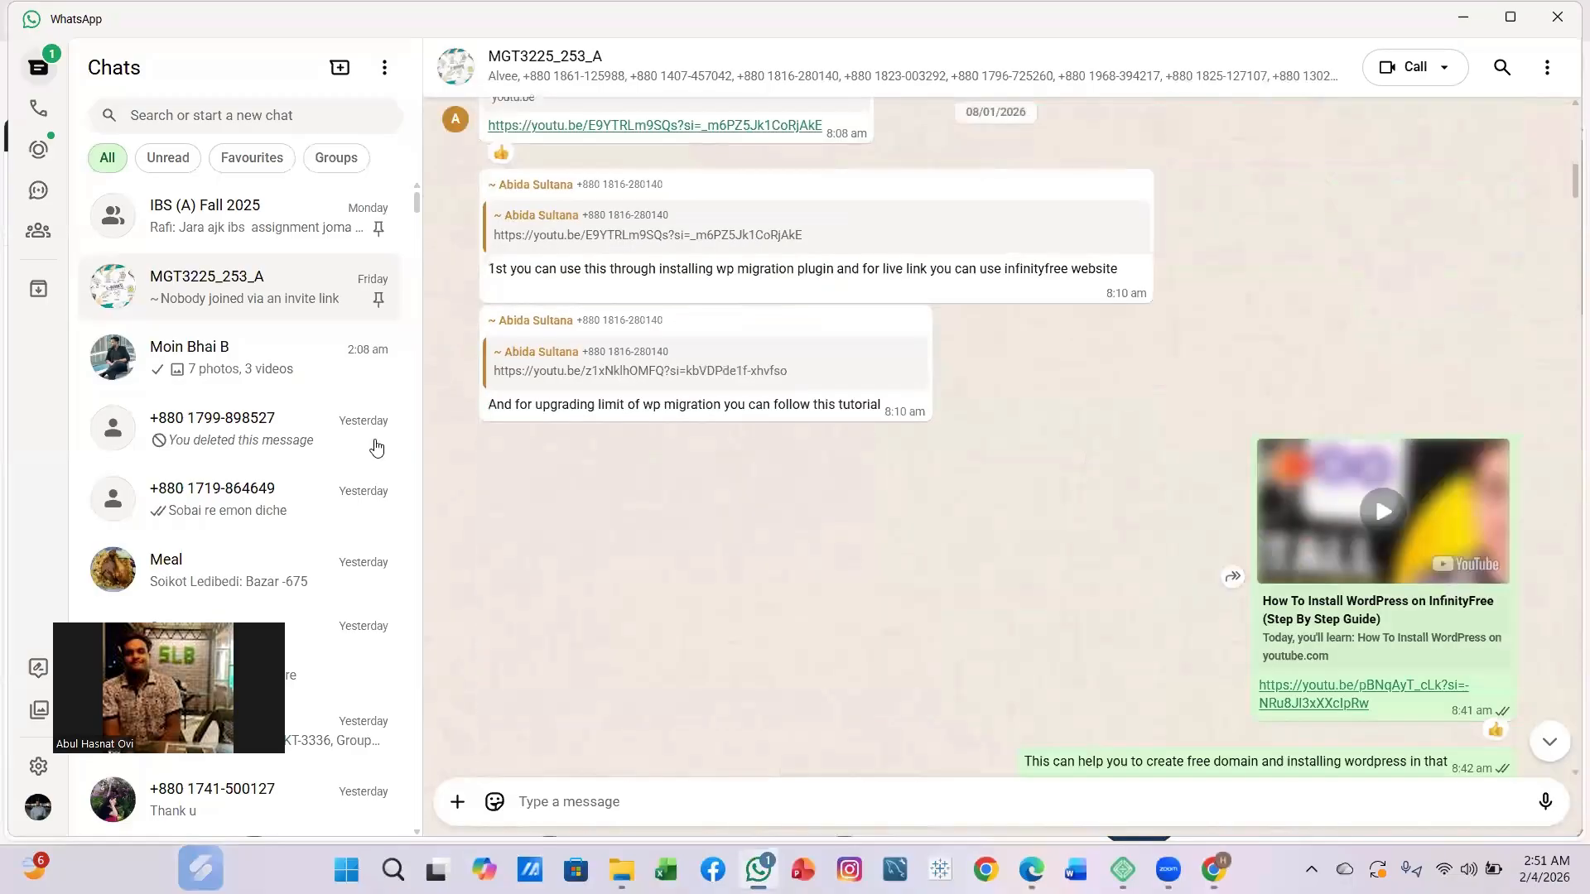
scroll(309, 465, down, 2)
scroll(309, 470, down, 3)
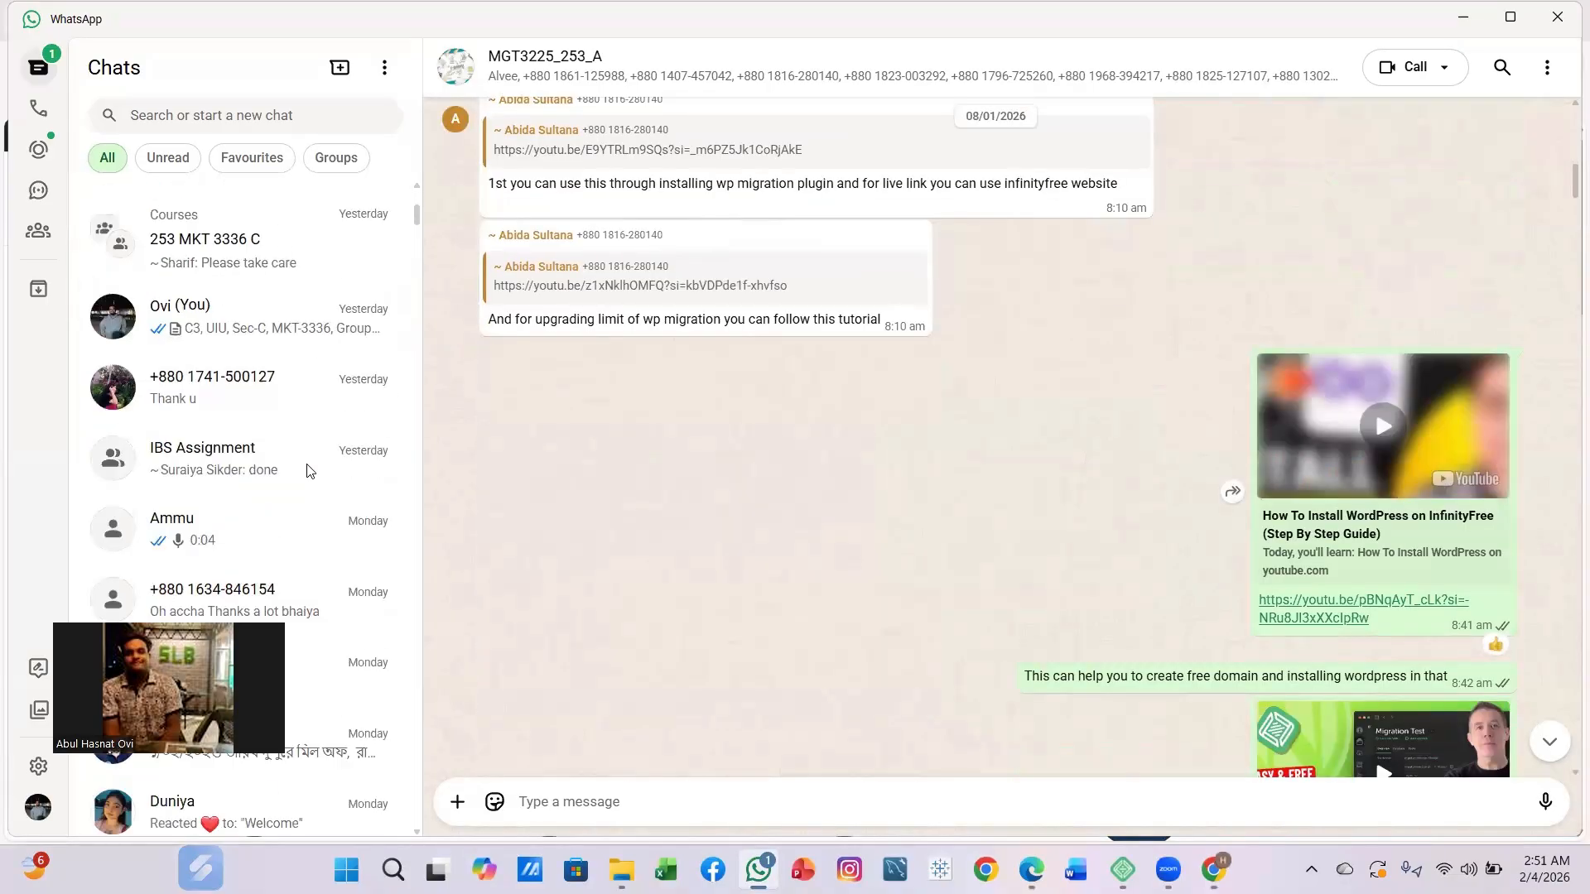
click(291, 316)
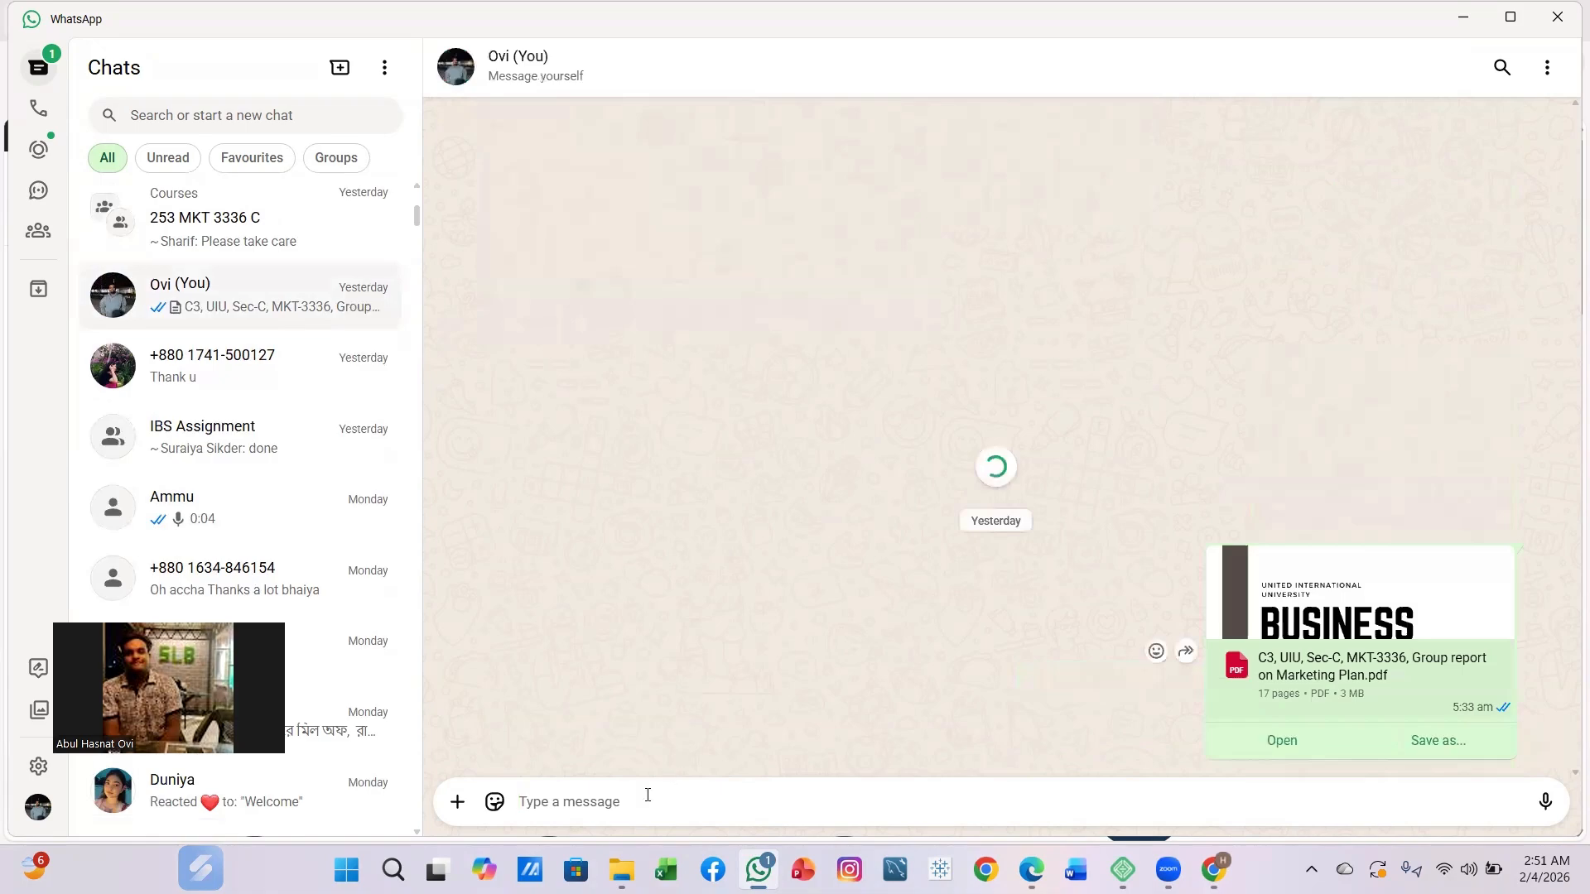
key(ctrl+v)
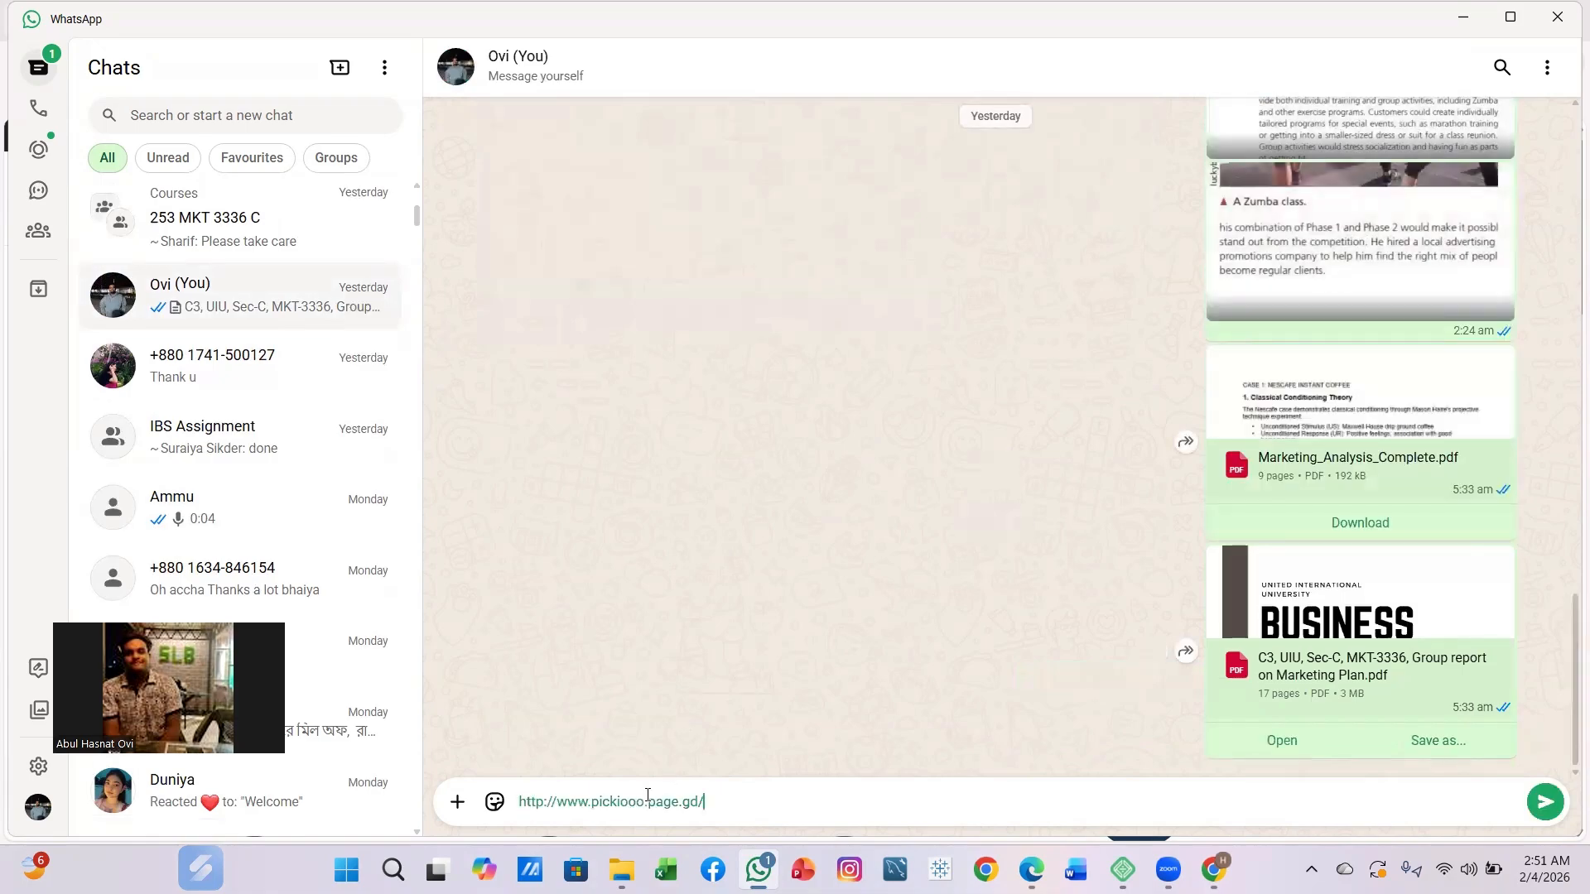
key(Return)
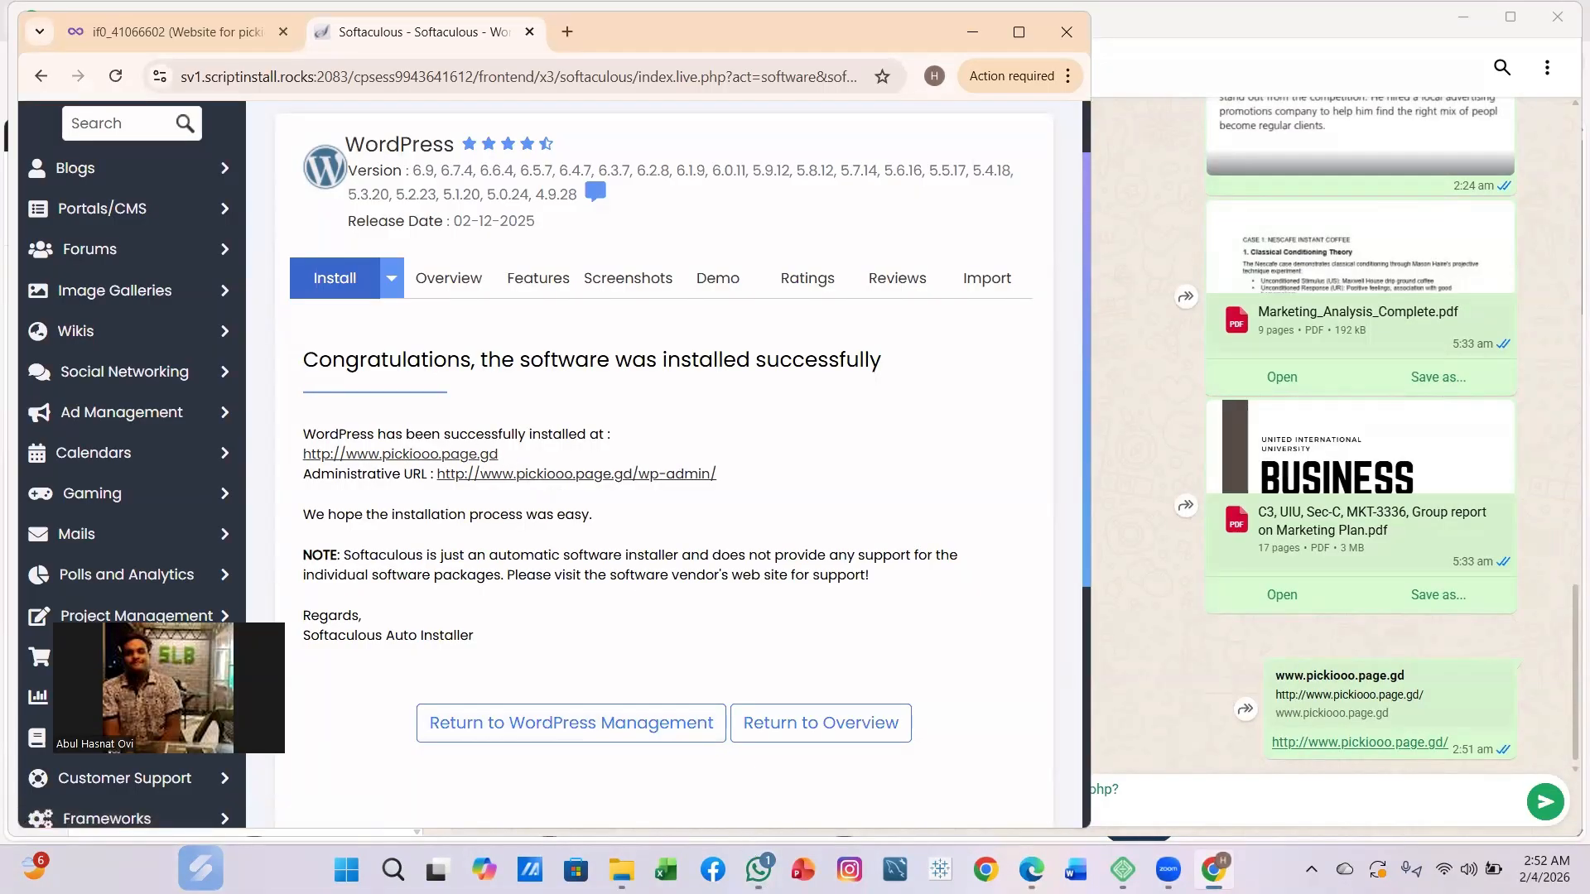
Return to the browser's success page and open the WordPress Administrative URL in a new tab
click(758, 869)
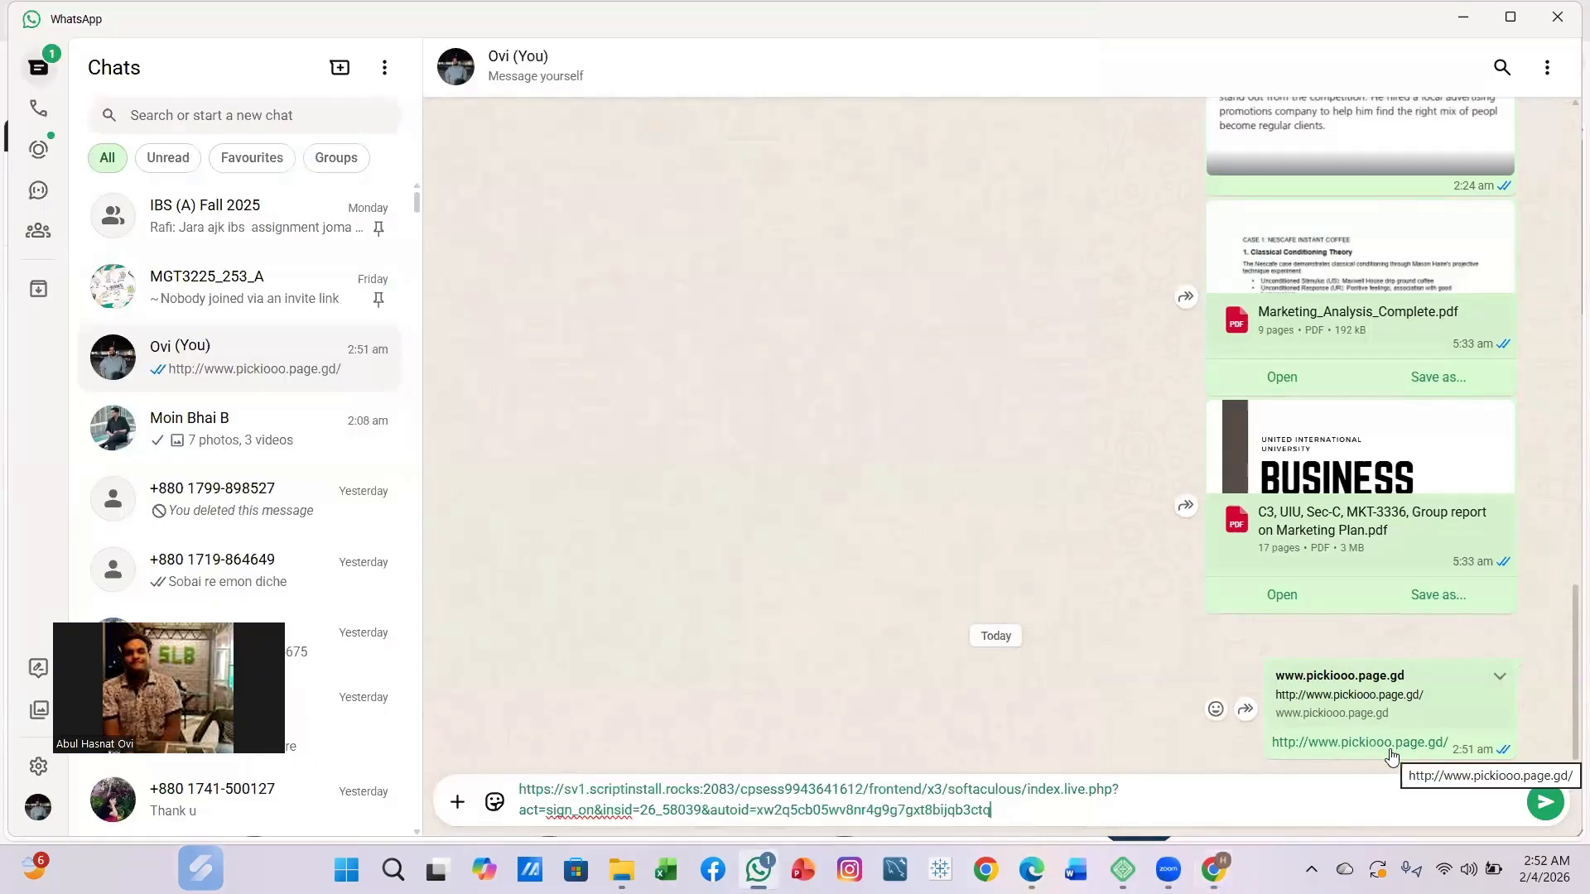
click(1396, 744)
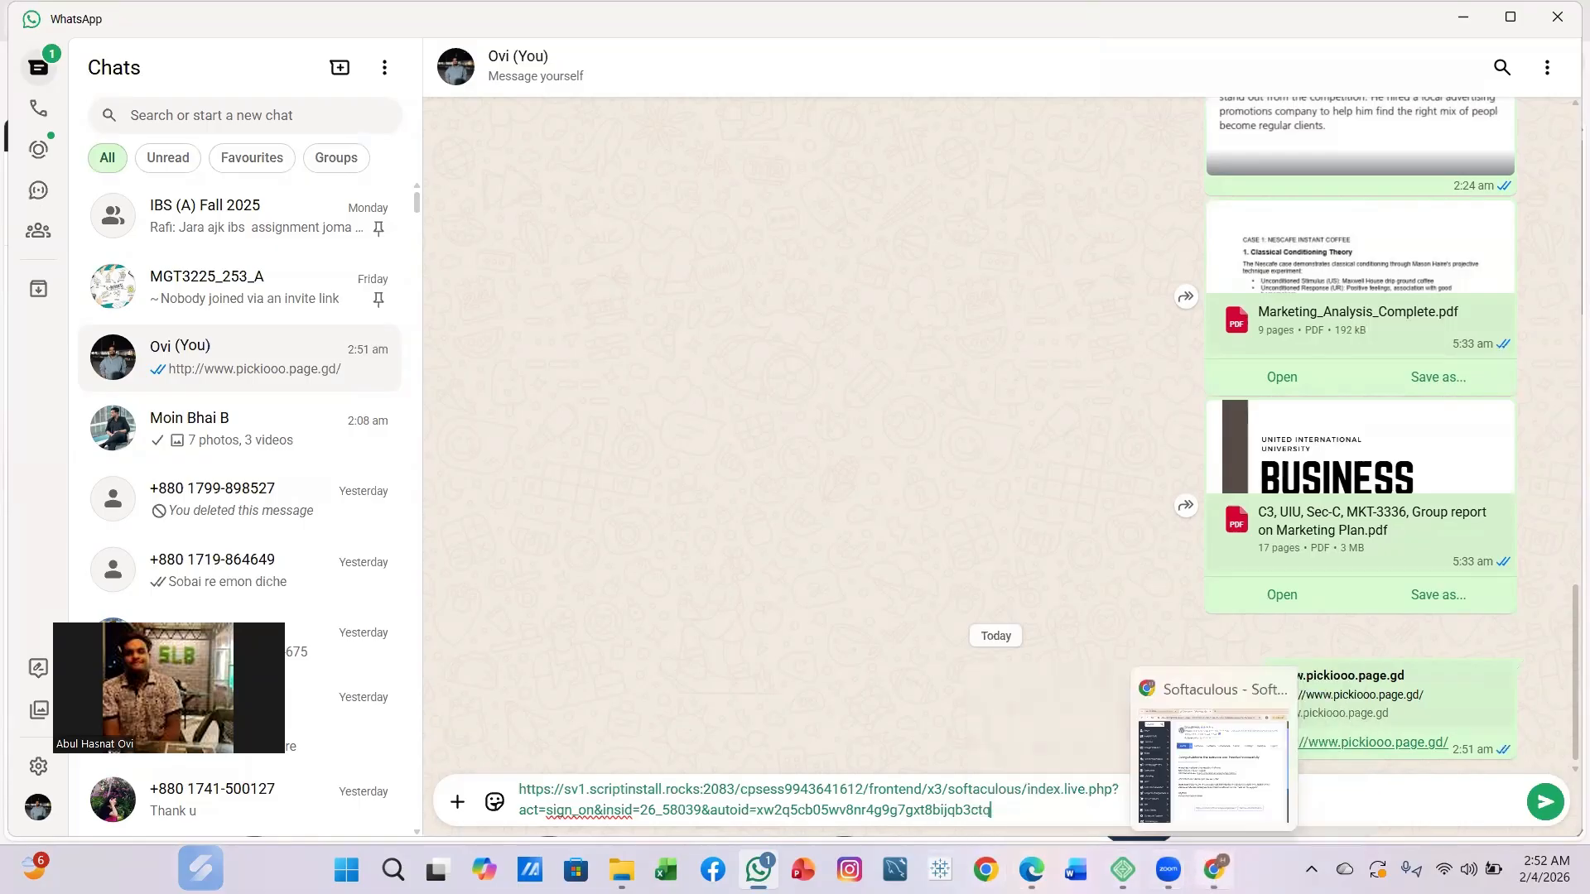
click(1213, 869)
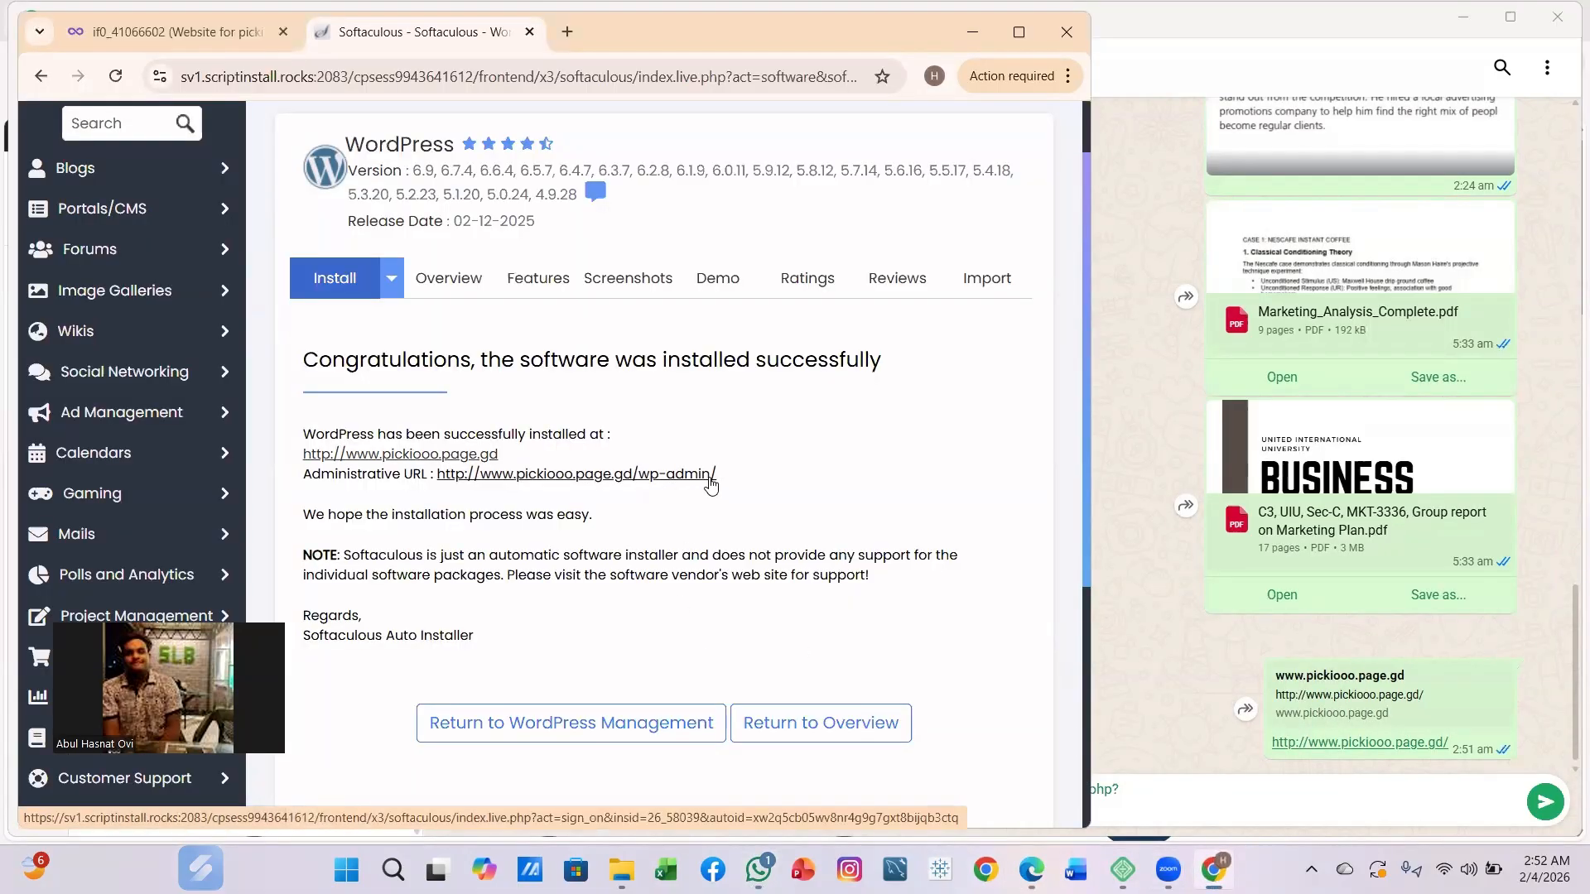
click(613, 475)
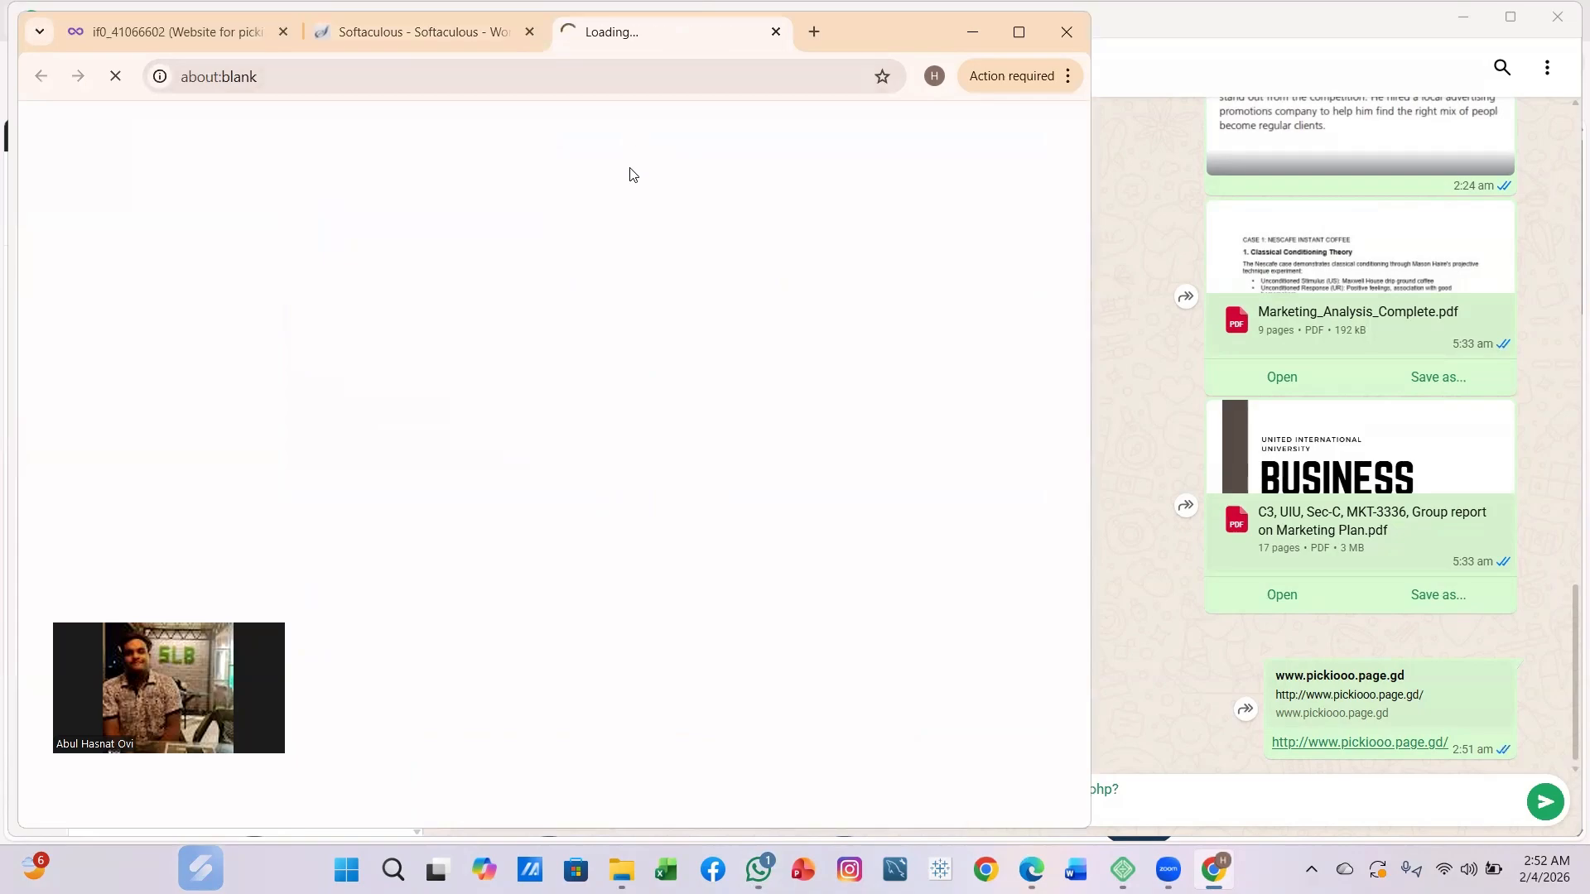
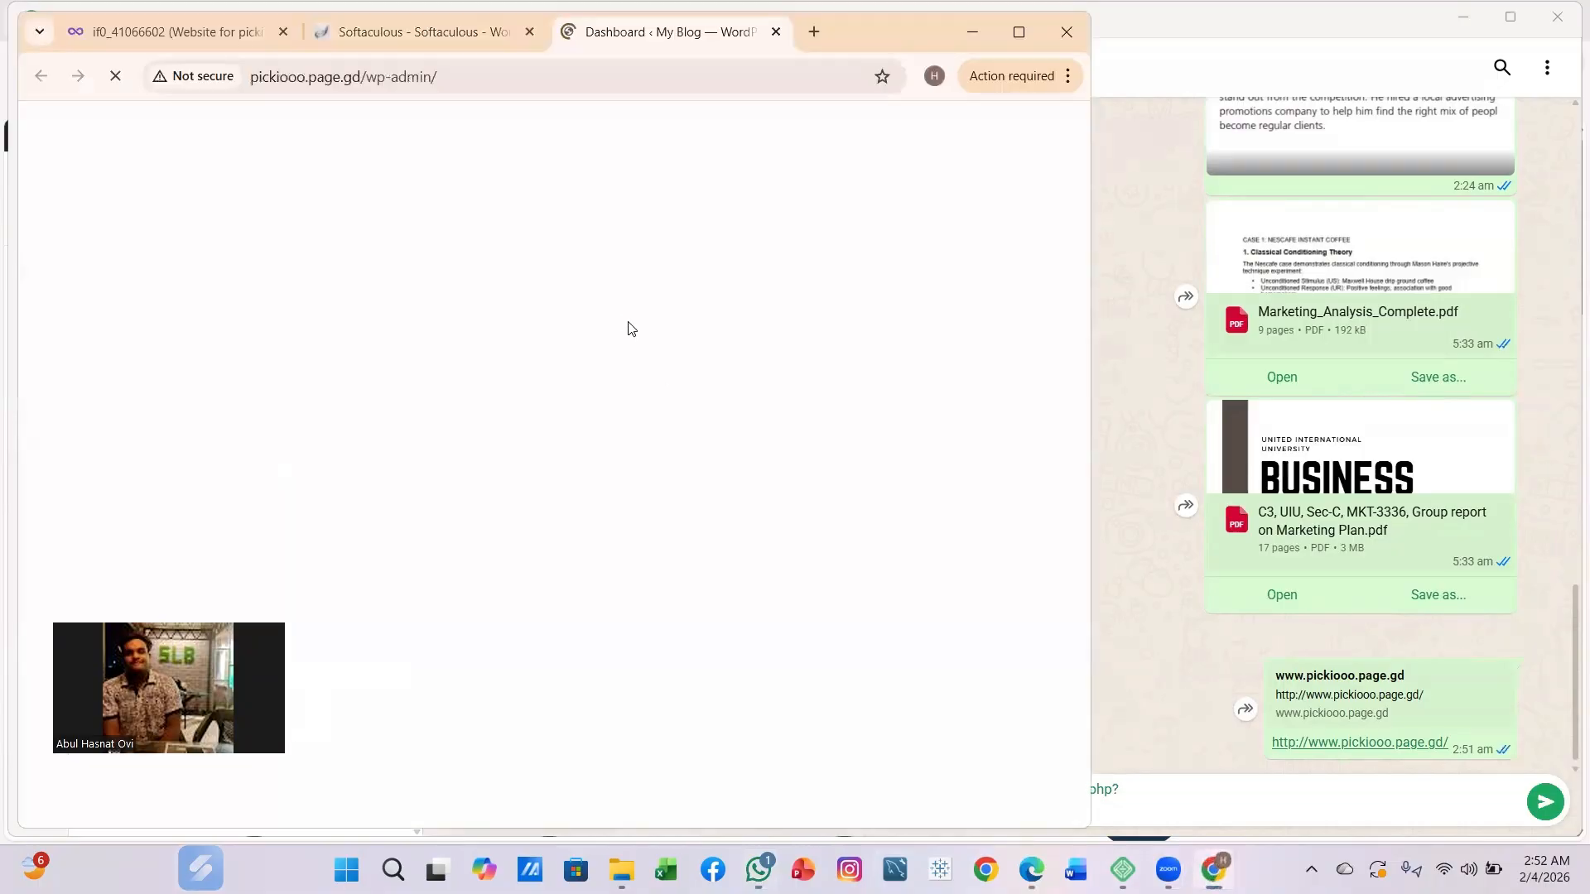
Open the pickiooo.page.gd front page from the success page, then return to its admin dashboard
click(428, 31)
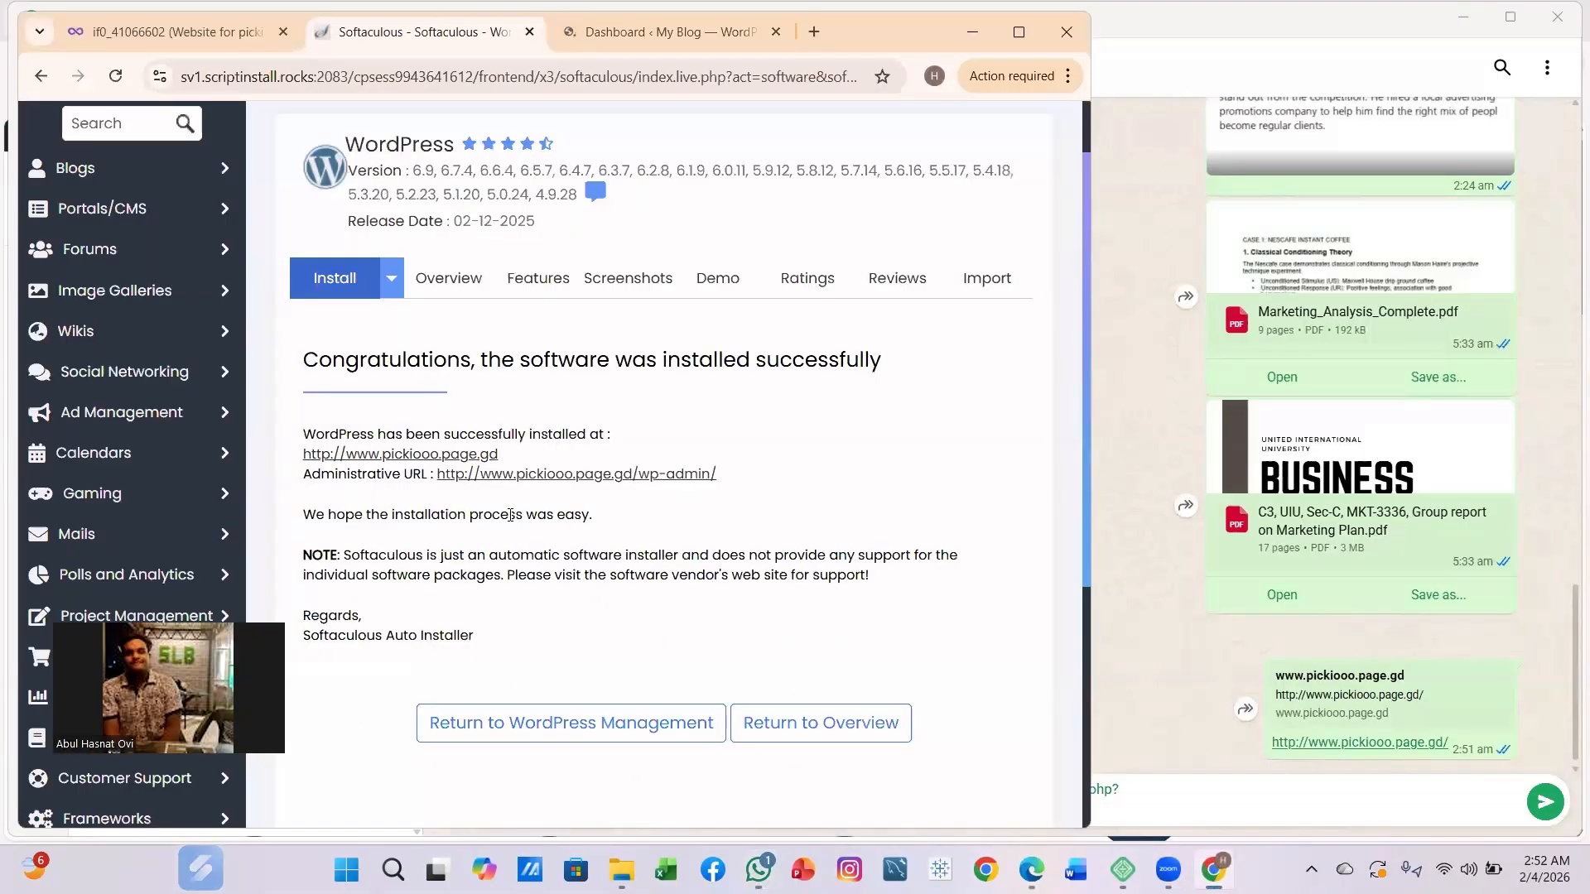
click(461, 455)
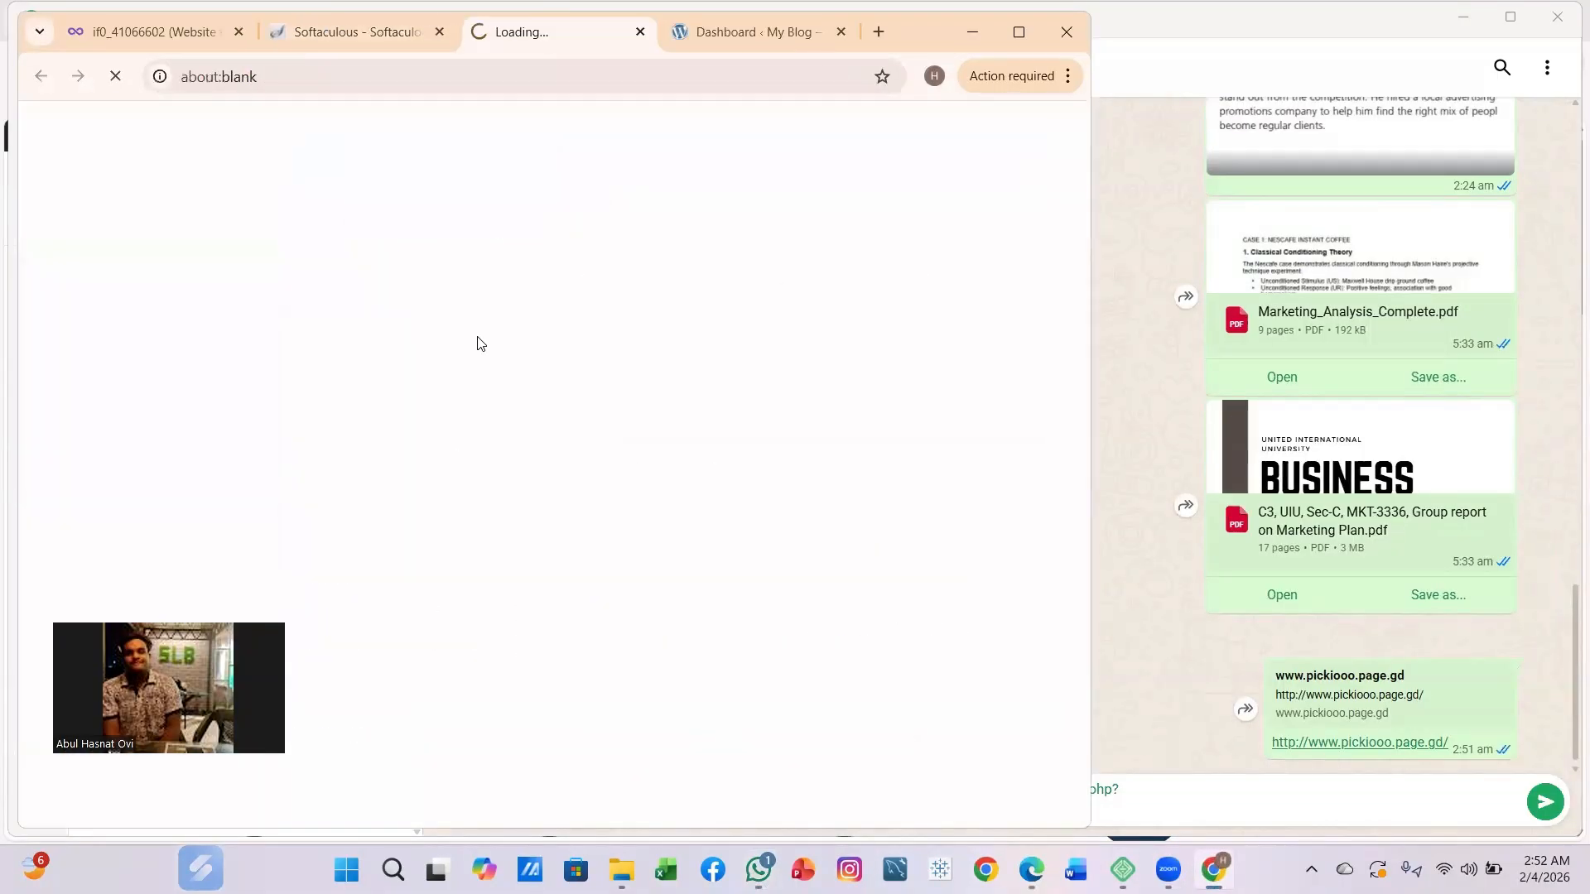
key(ctrl+Tab)
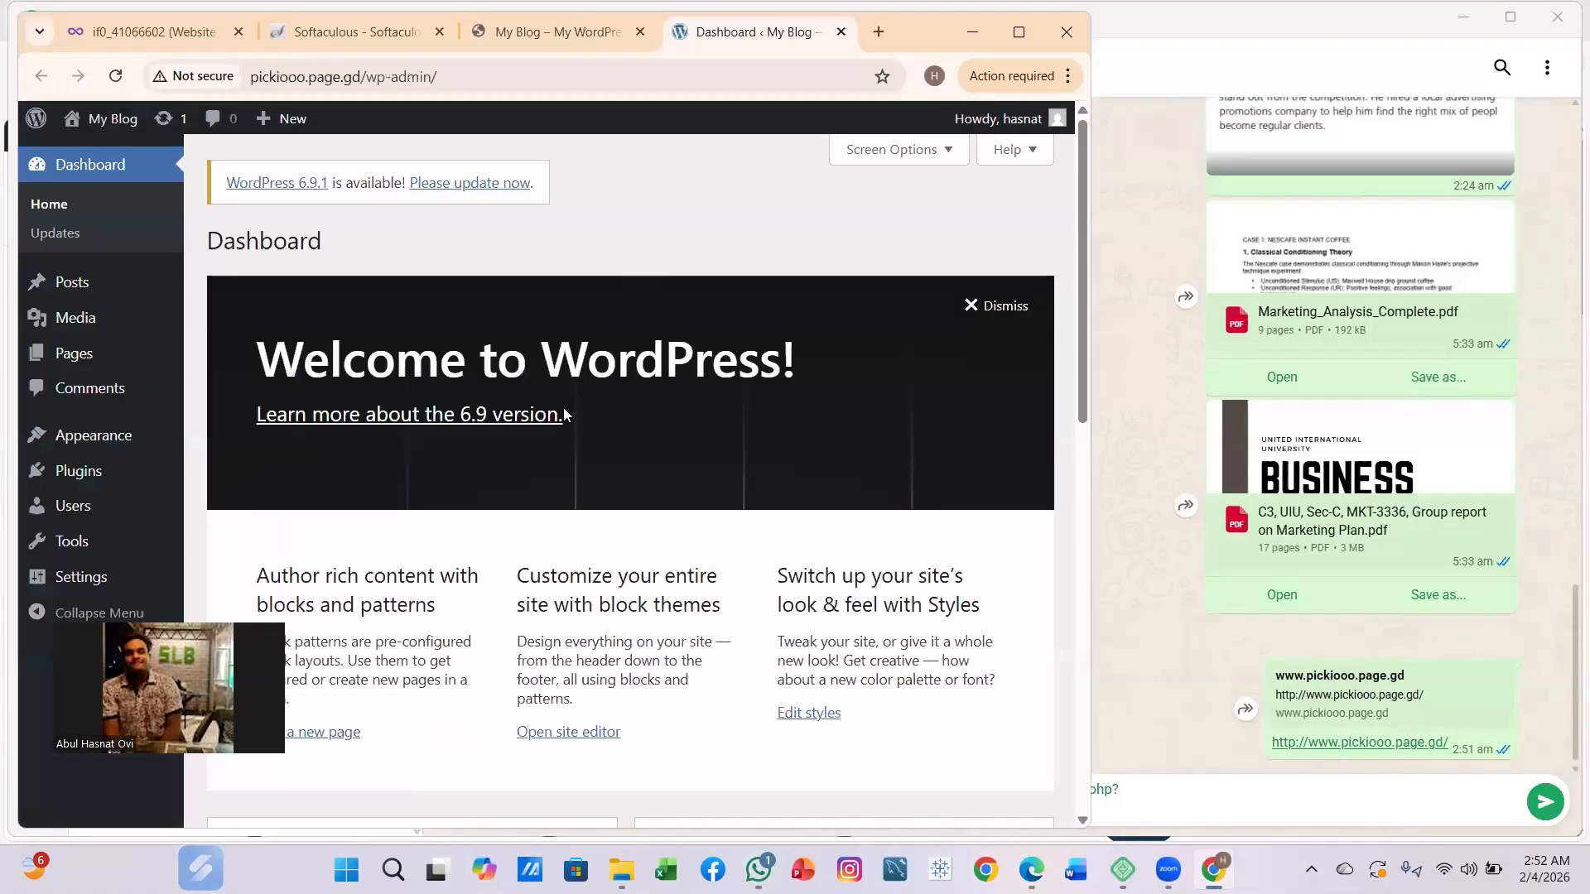
scroll(563, 407, down, 6)
scroll(563, 409, down, 4)
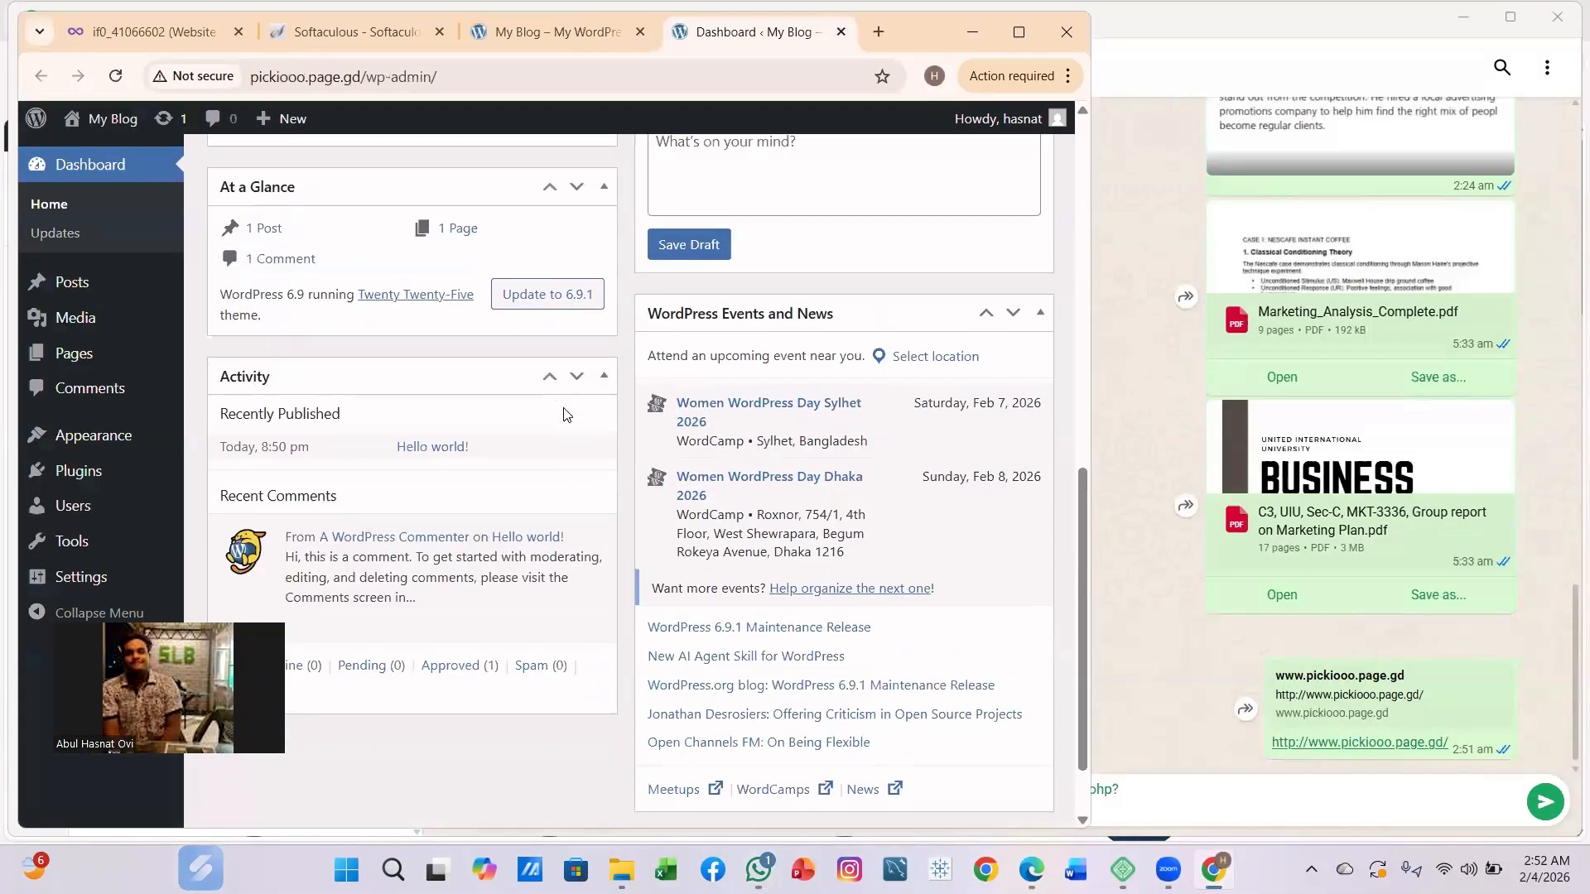
scroll(564, 410, up, 4)
scroll(538, 381, up, 5)
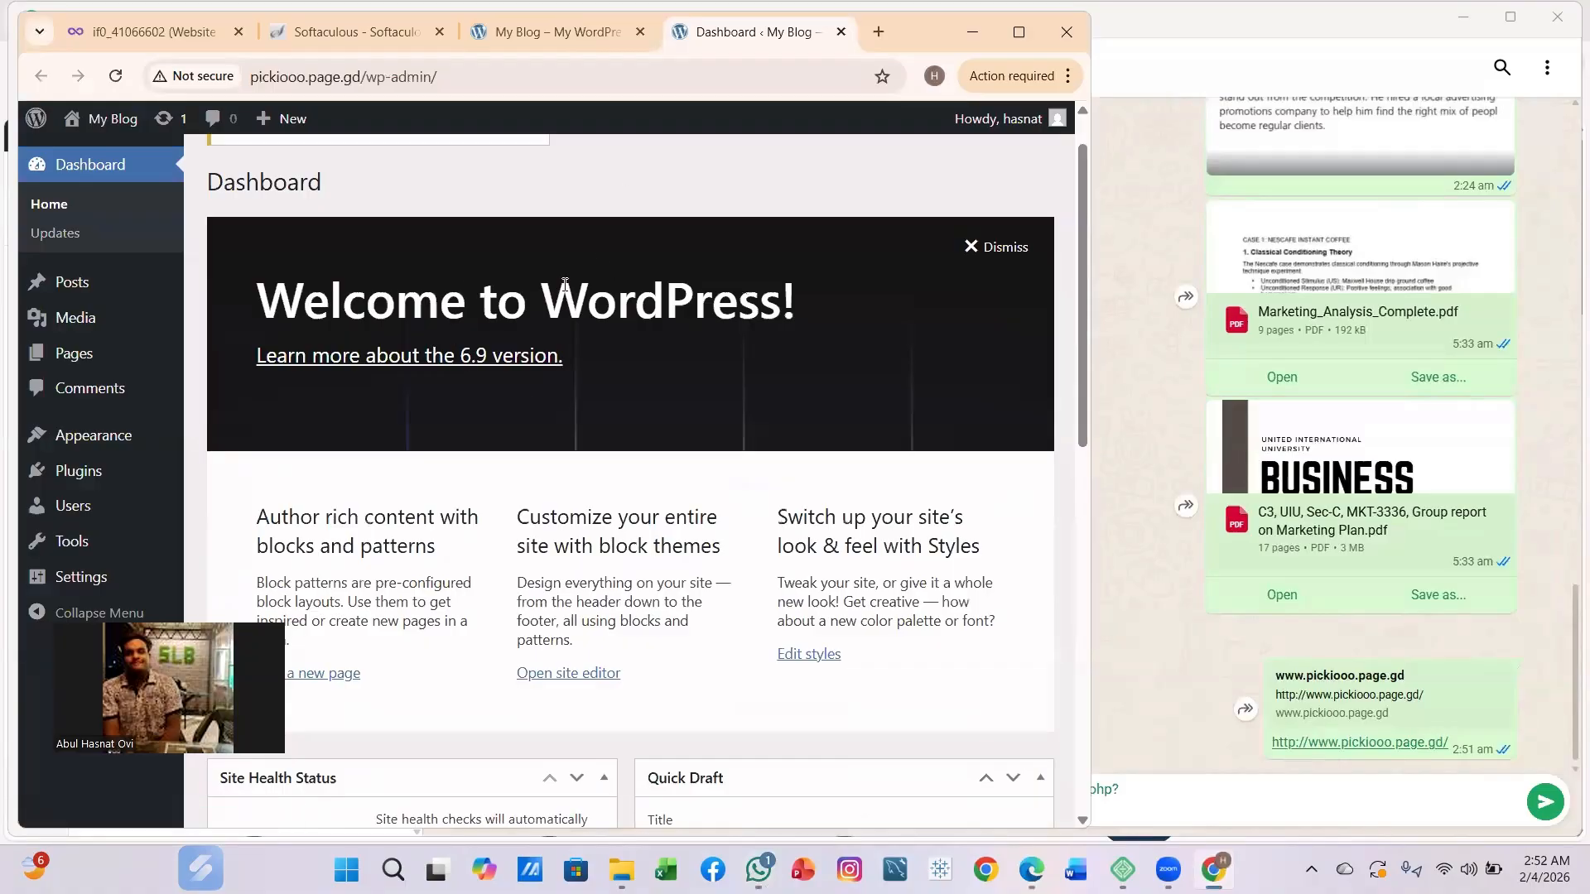
scroll(453, 307, up, 1)
scroll(454, 306, down, 1)
scroll(454, 306, up, 1)
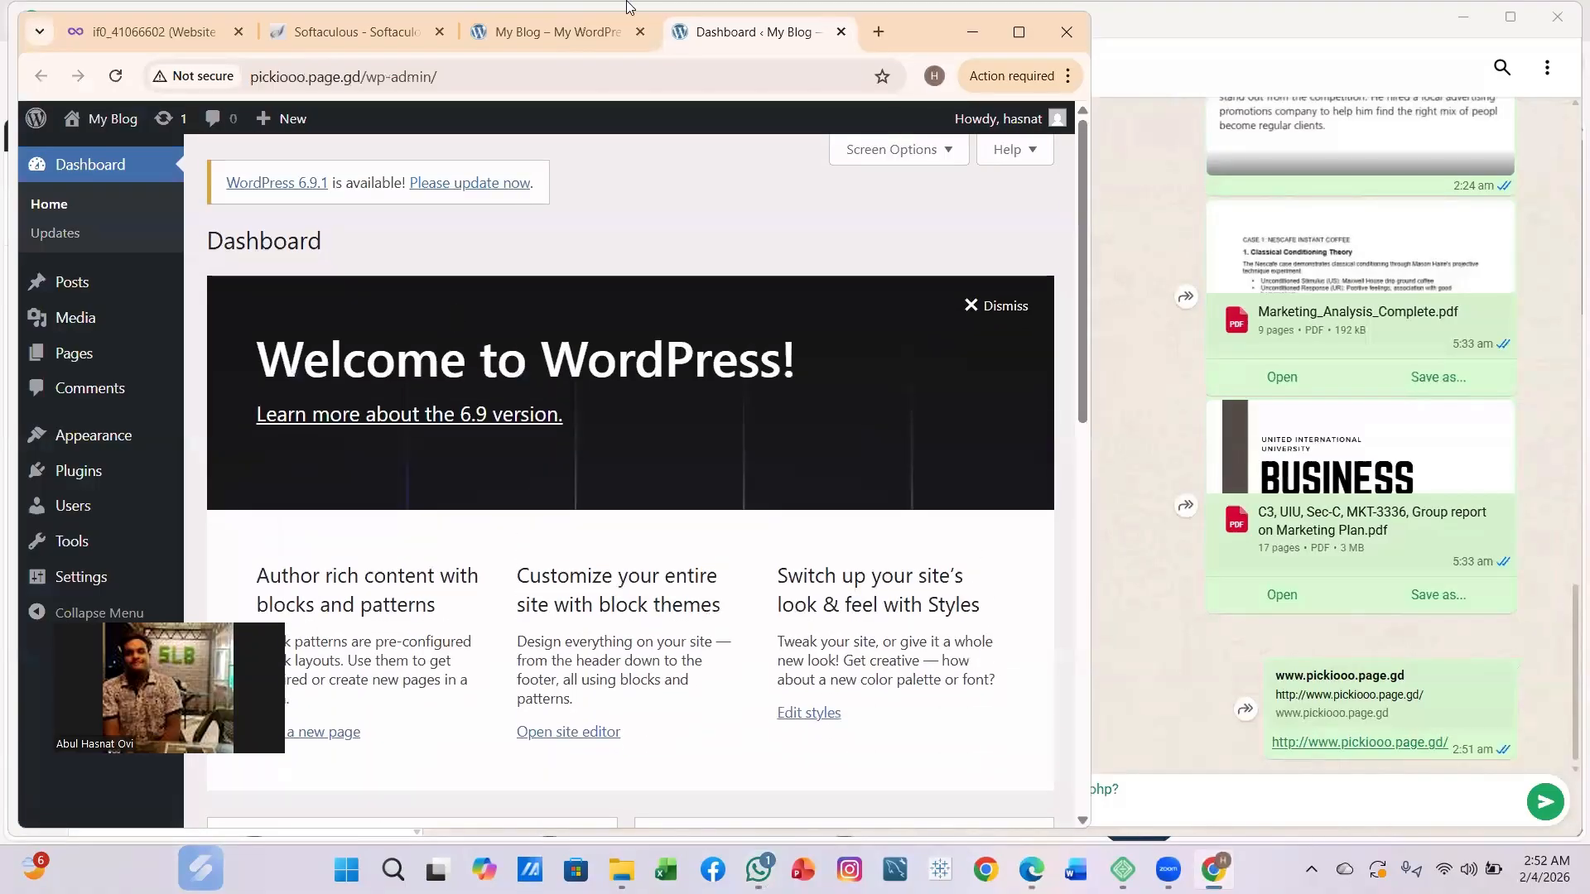
click(603, 0)
click(603, 18)
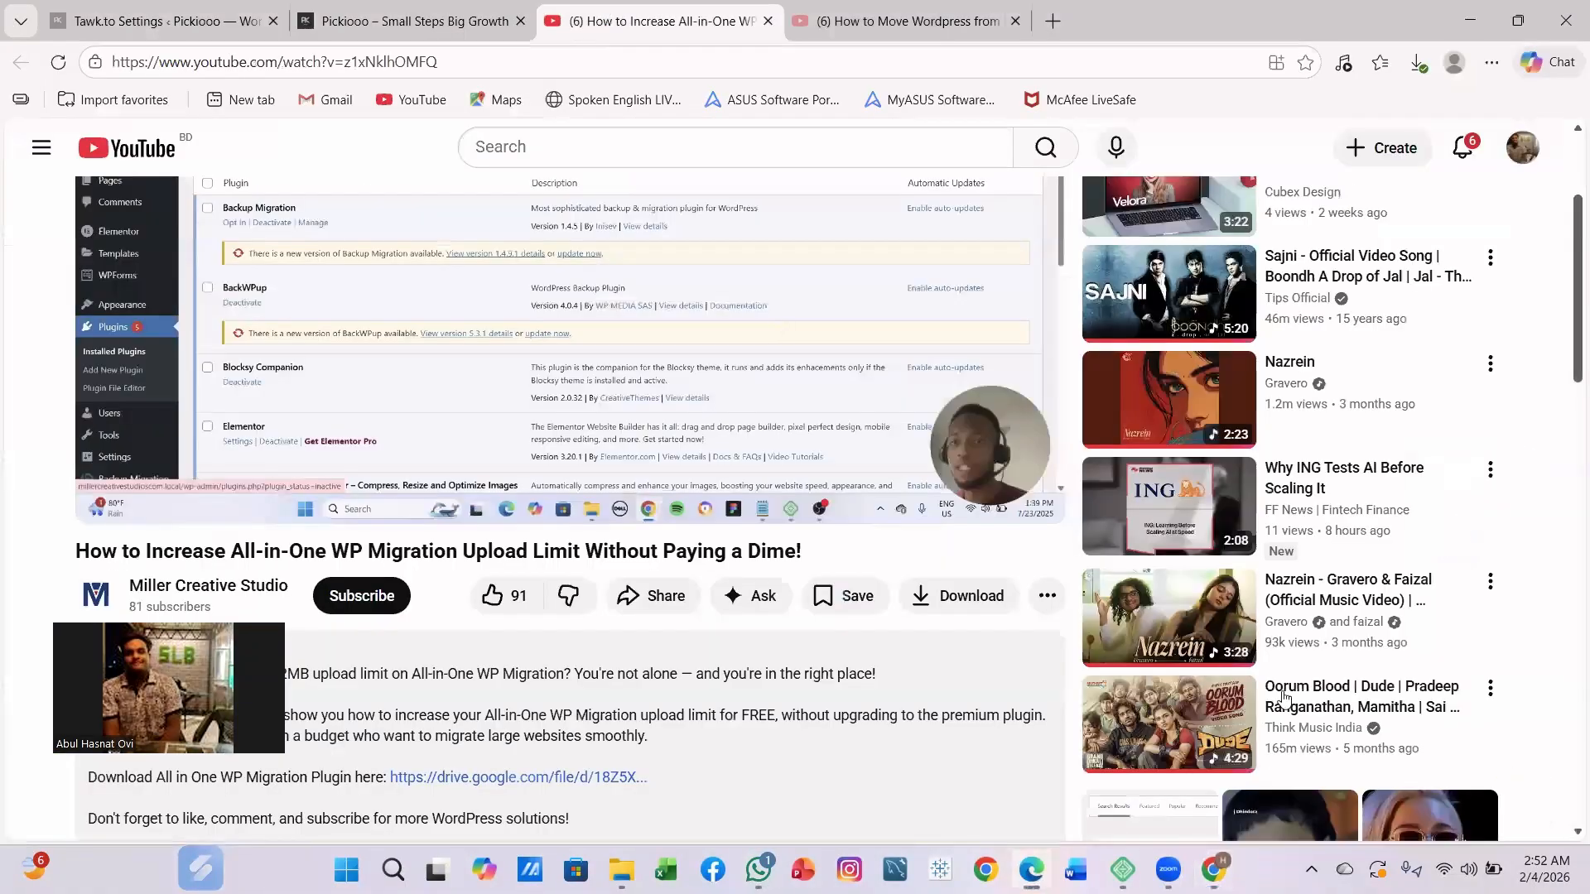
click(1215, 870)
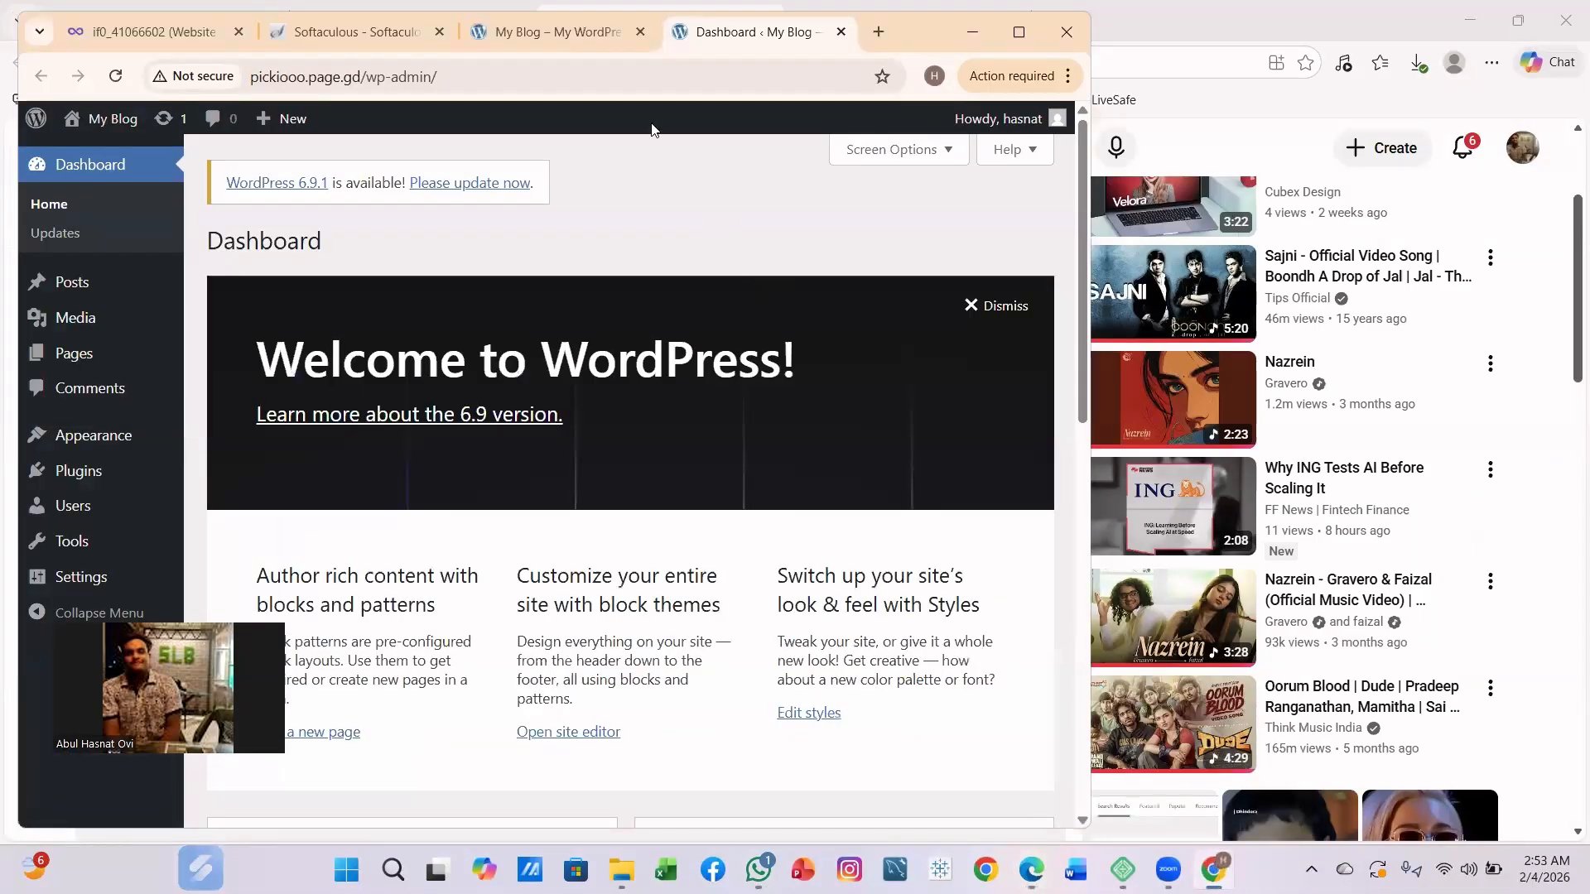
click(572, 32)
scroll(508, 298, down, 2)
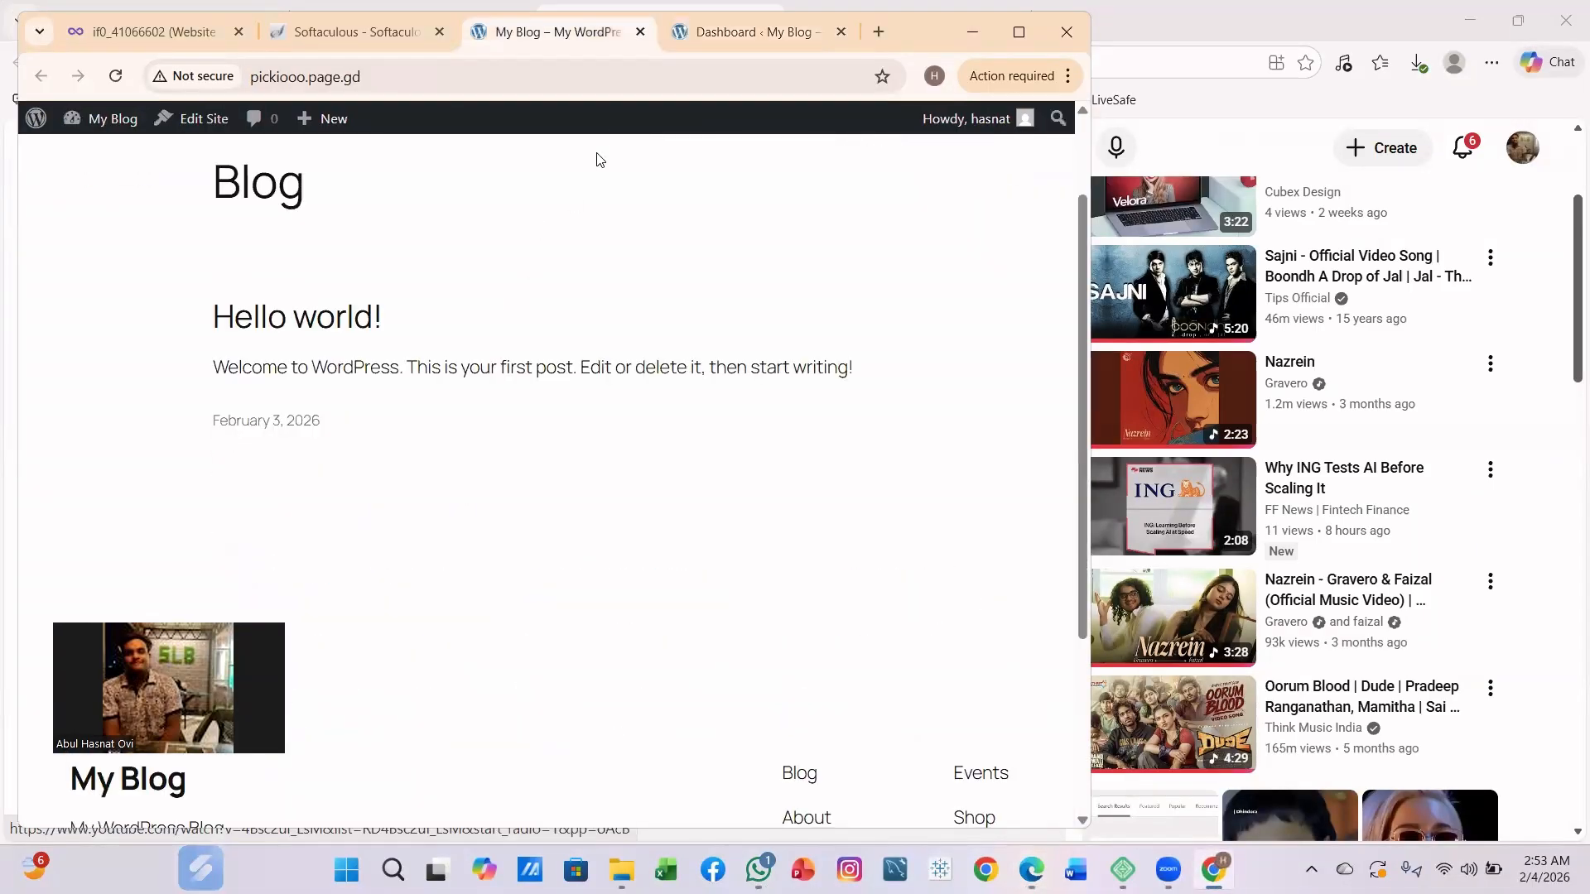
key(ctrl+Tab)
scroll(430, 454, down, 2)
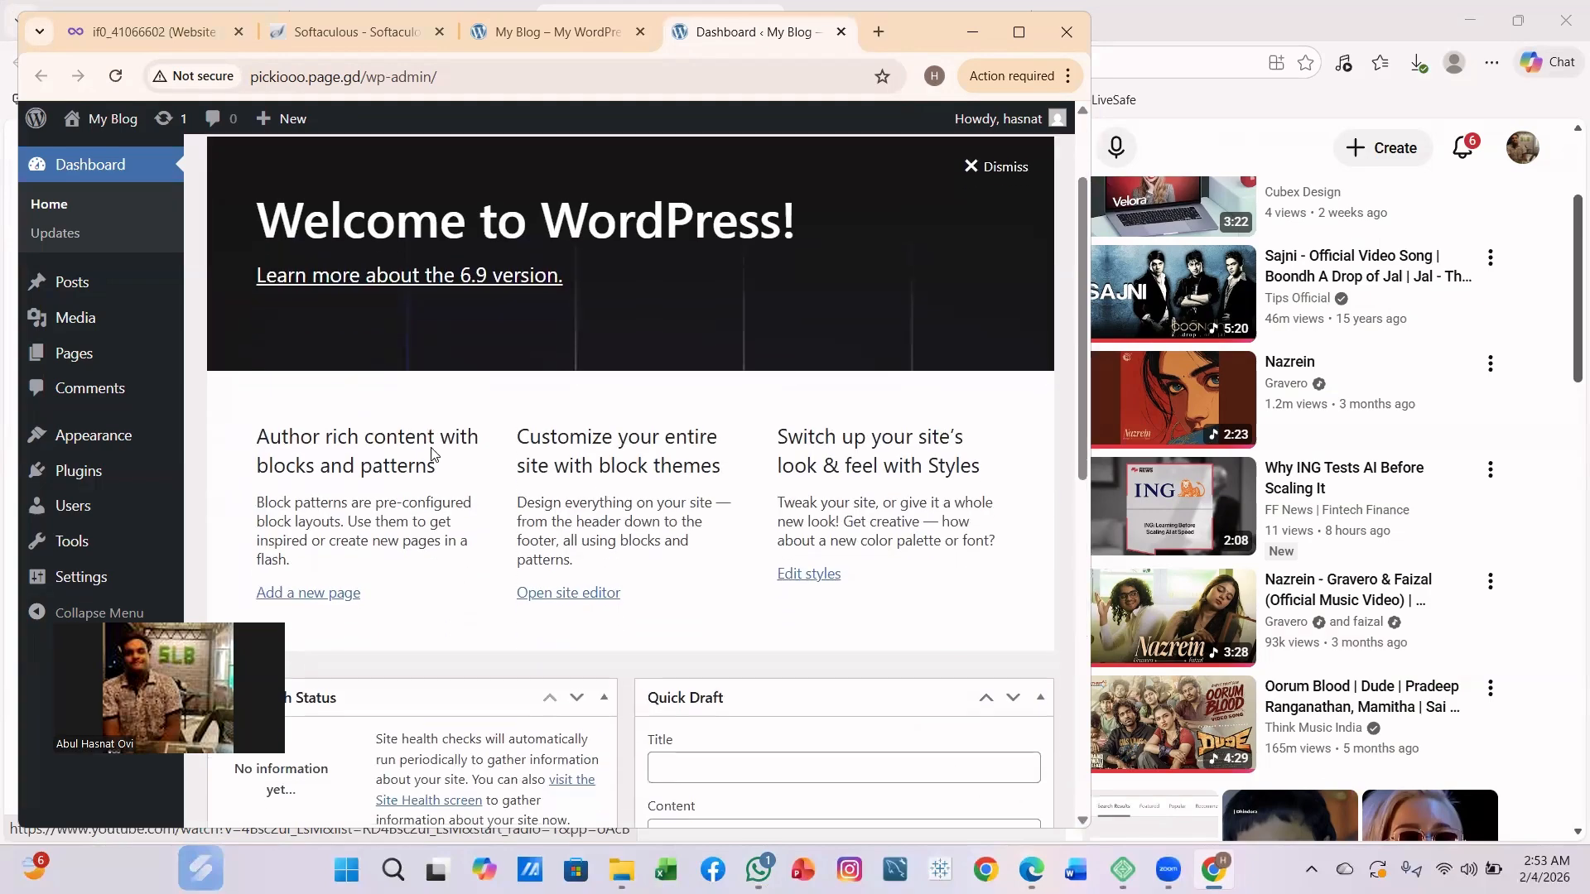
scroll(430, 454, down, 4)
scroll(466, 346, down, 1)
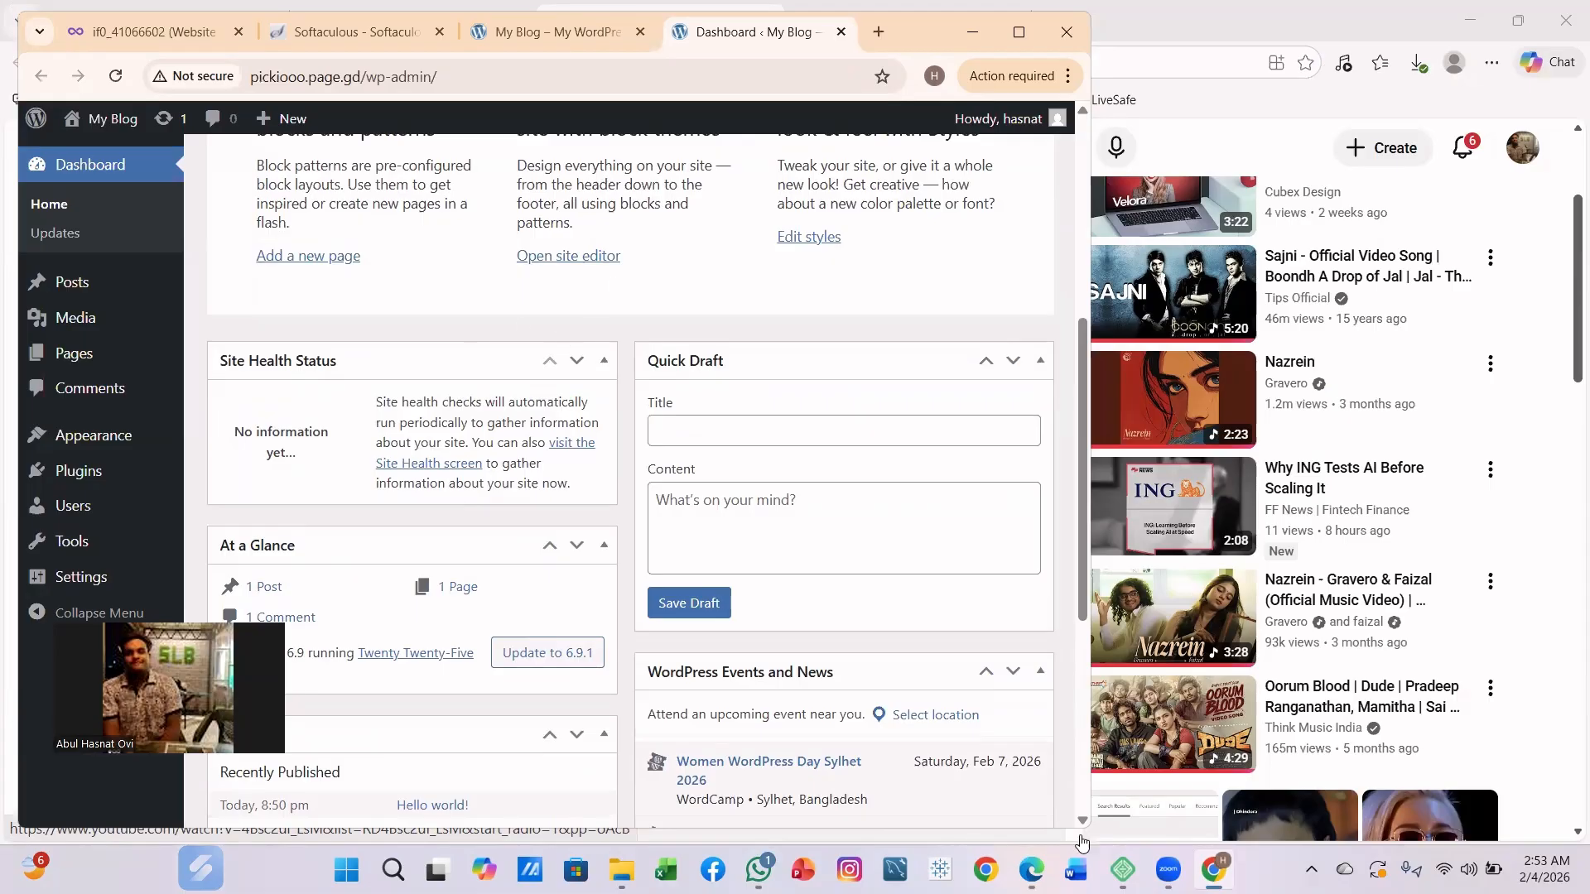
Go to the Add Plugins page in the local Pickiooo site's admin
click(1031, 869)
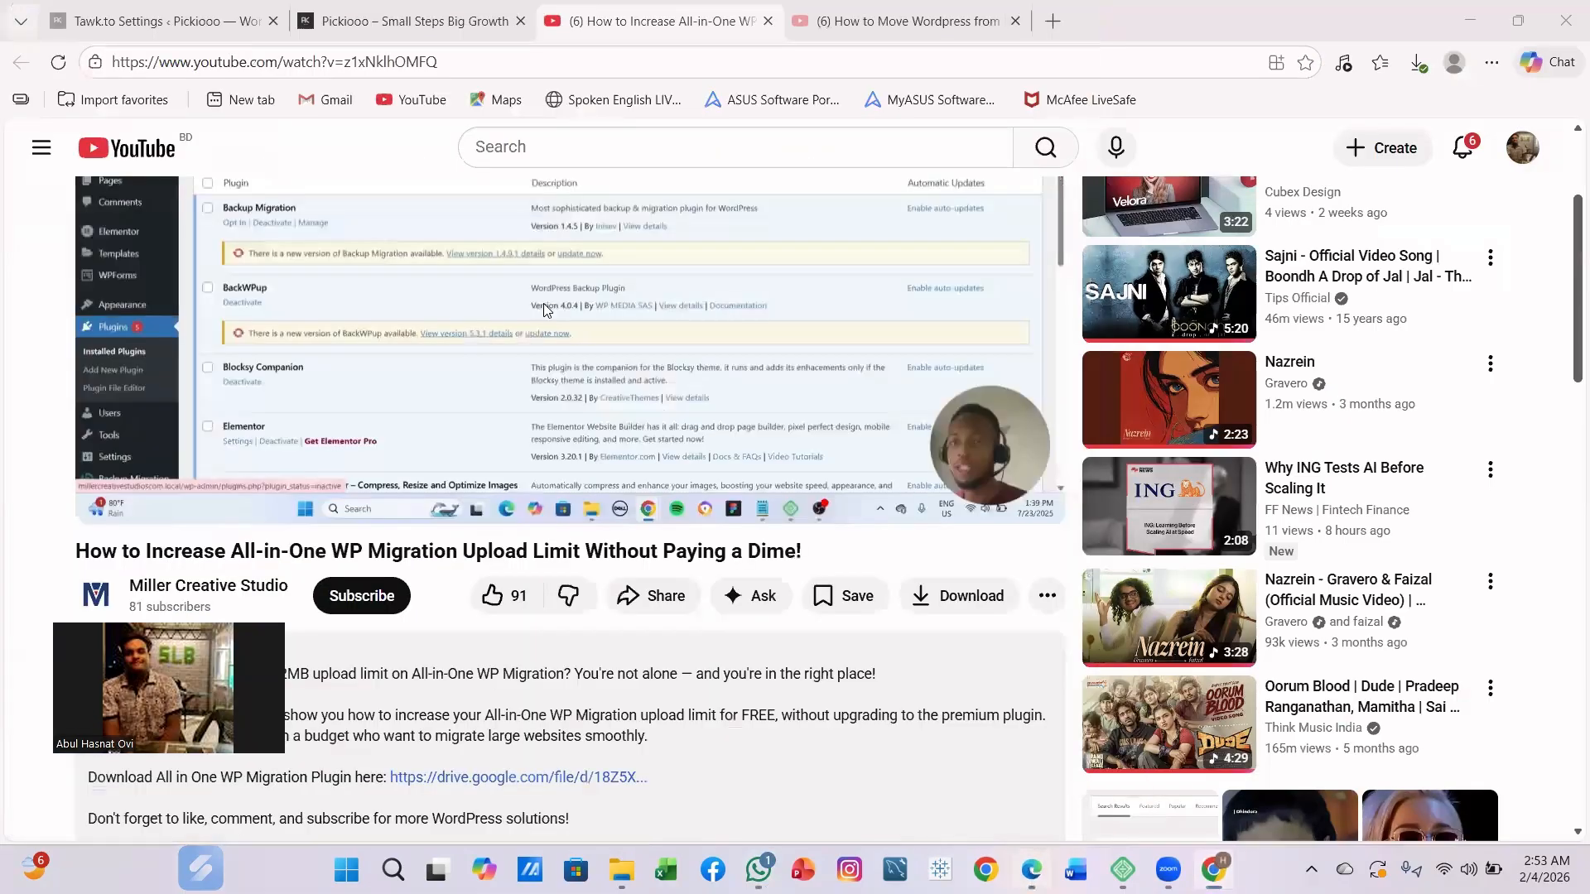
click(346, 23)
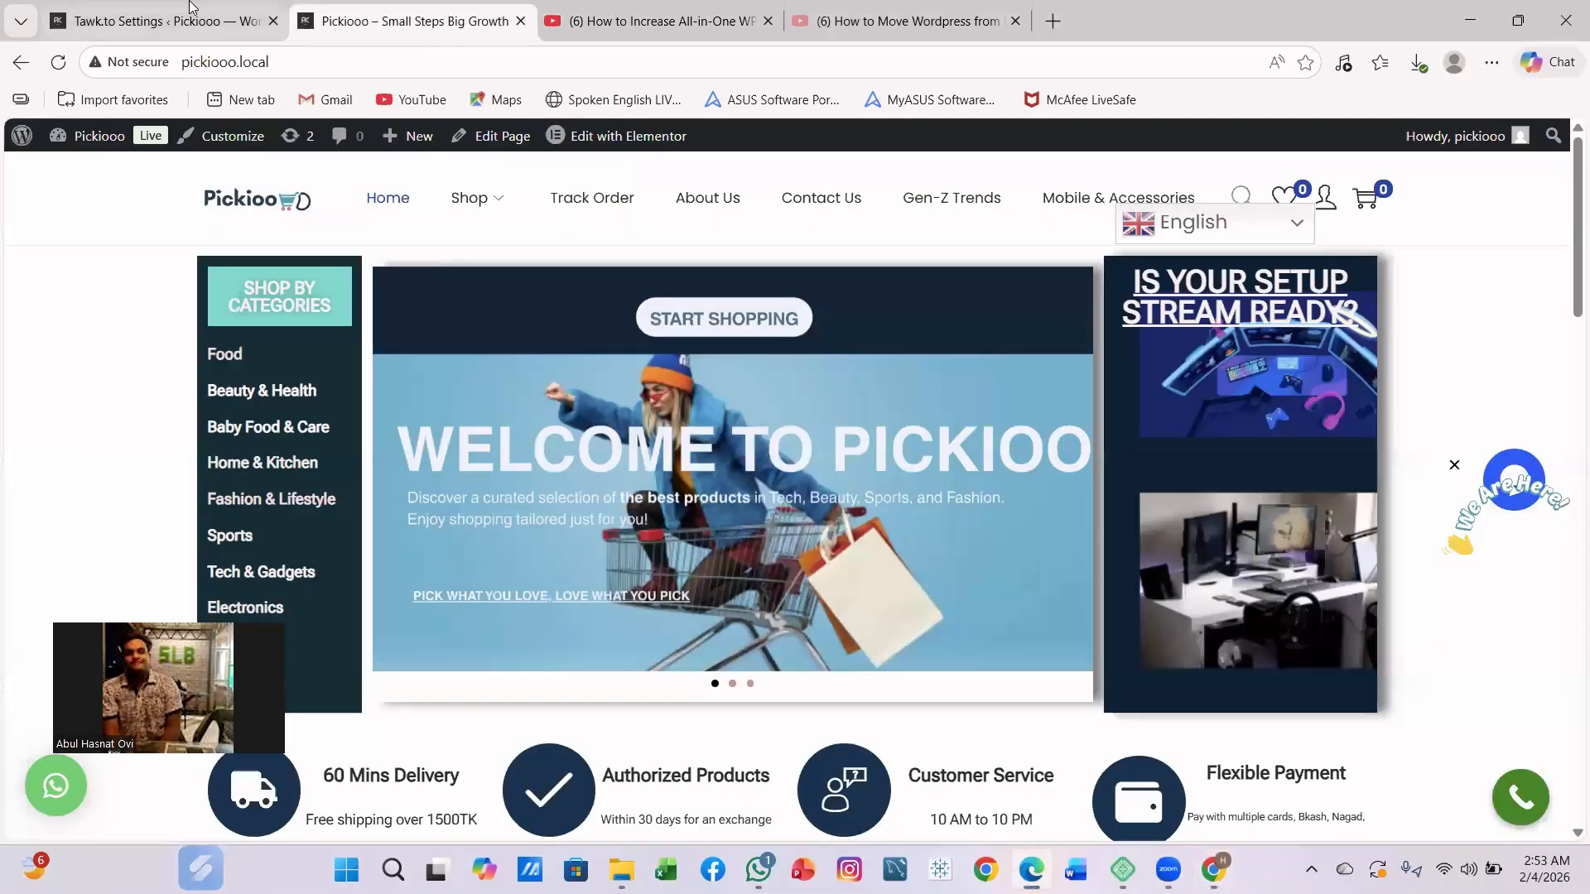
click(193, 12)
scroll(106, 418, down, 2)
mouse_move(106, 418)
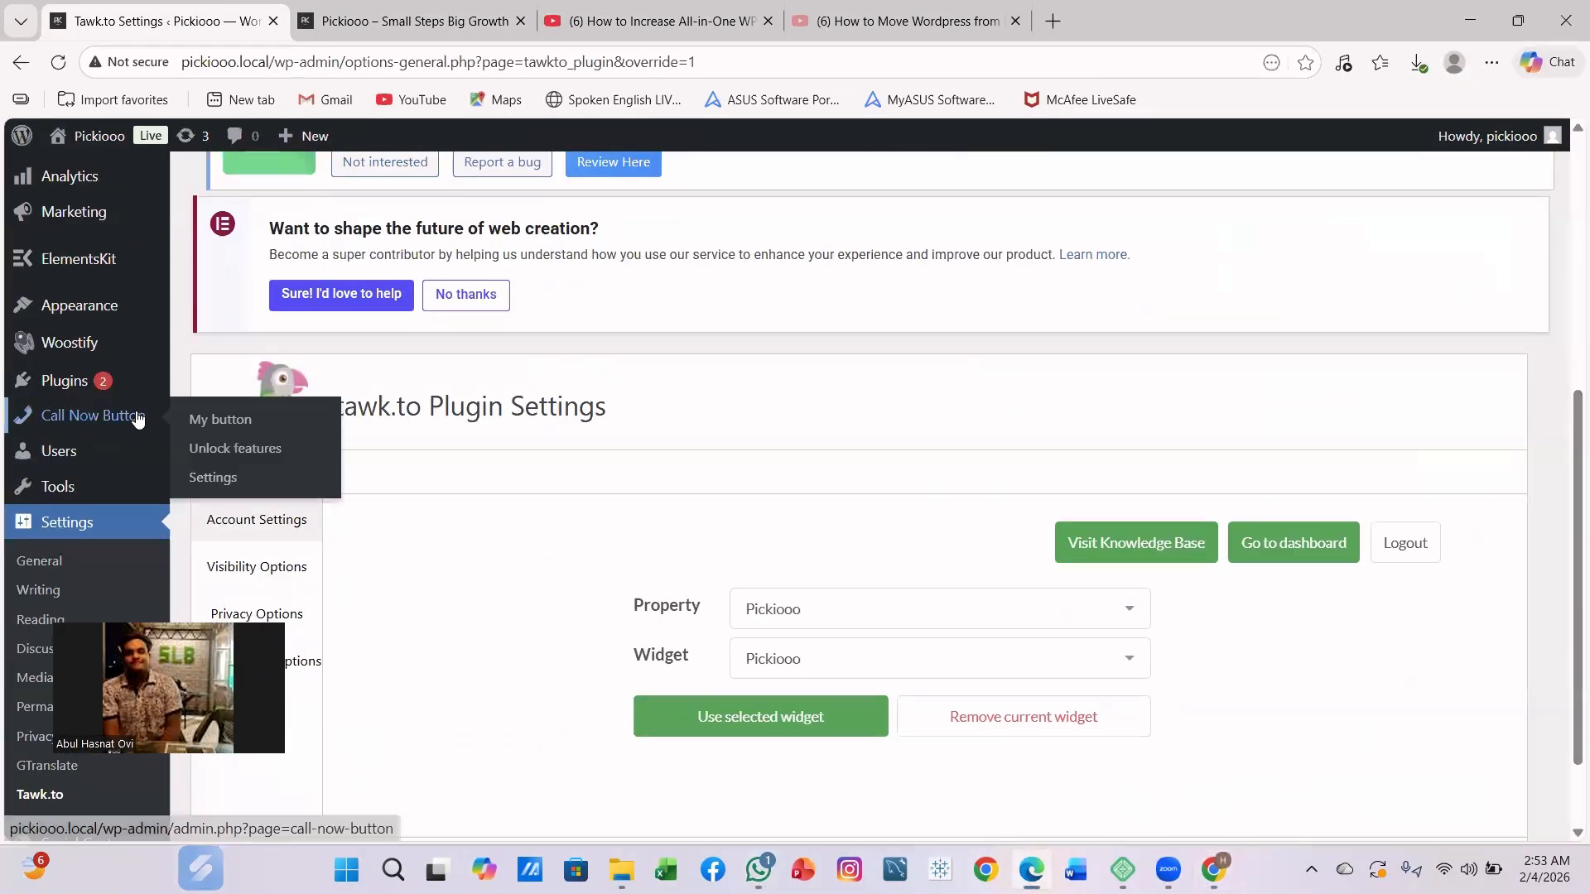
scroll(106, 322, down, 1)
scroll(106, 323, up, 1)
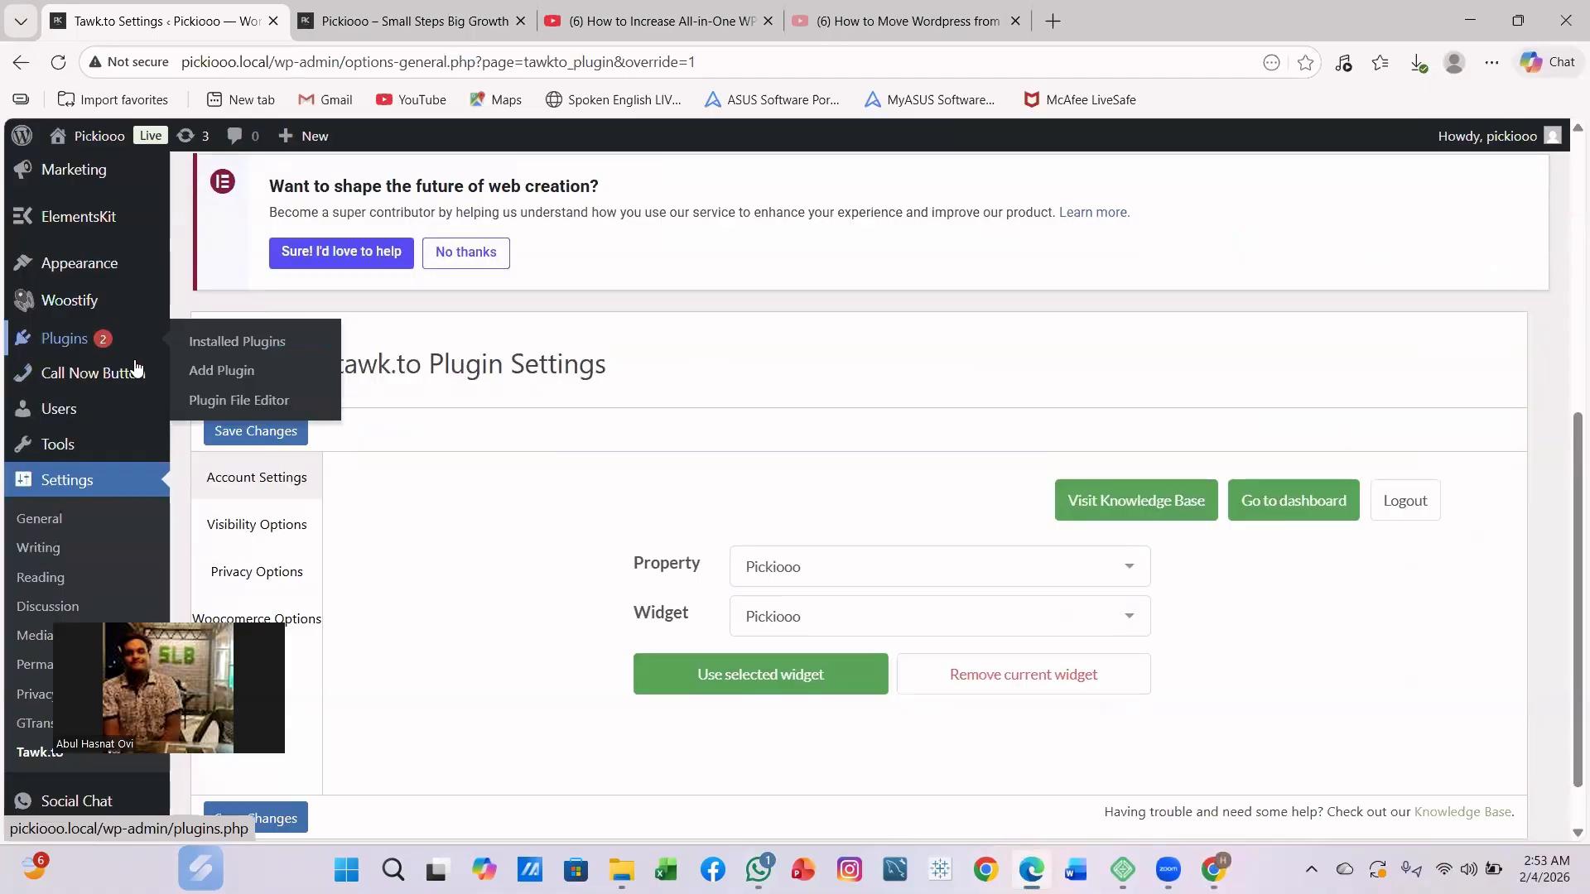
click(220, 377)
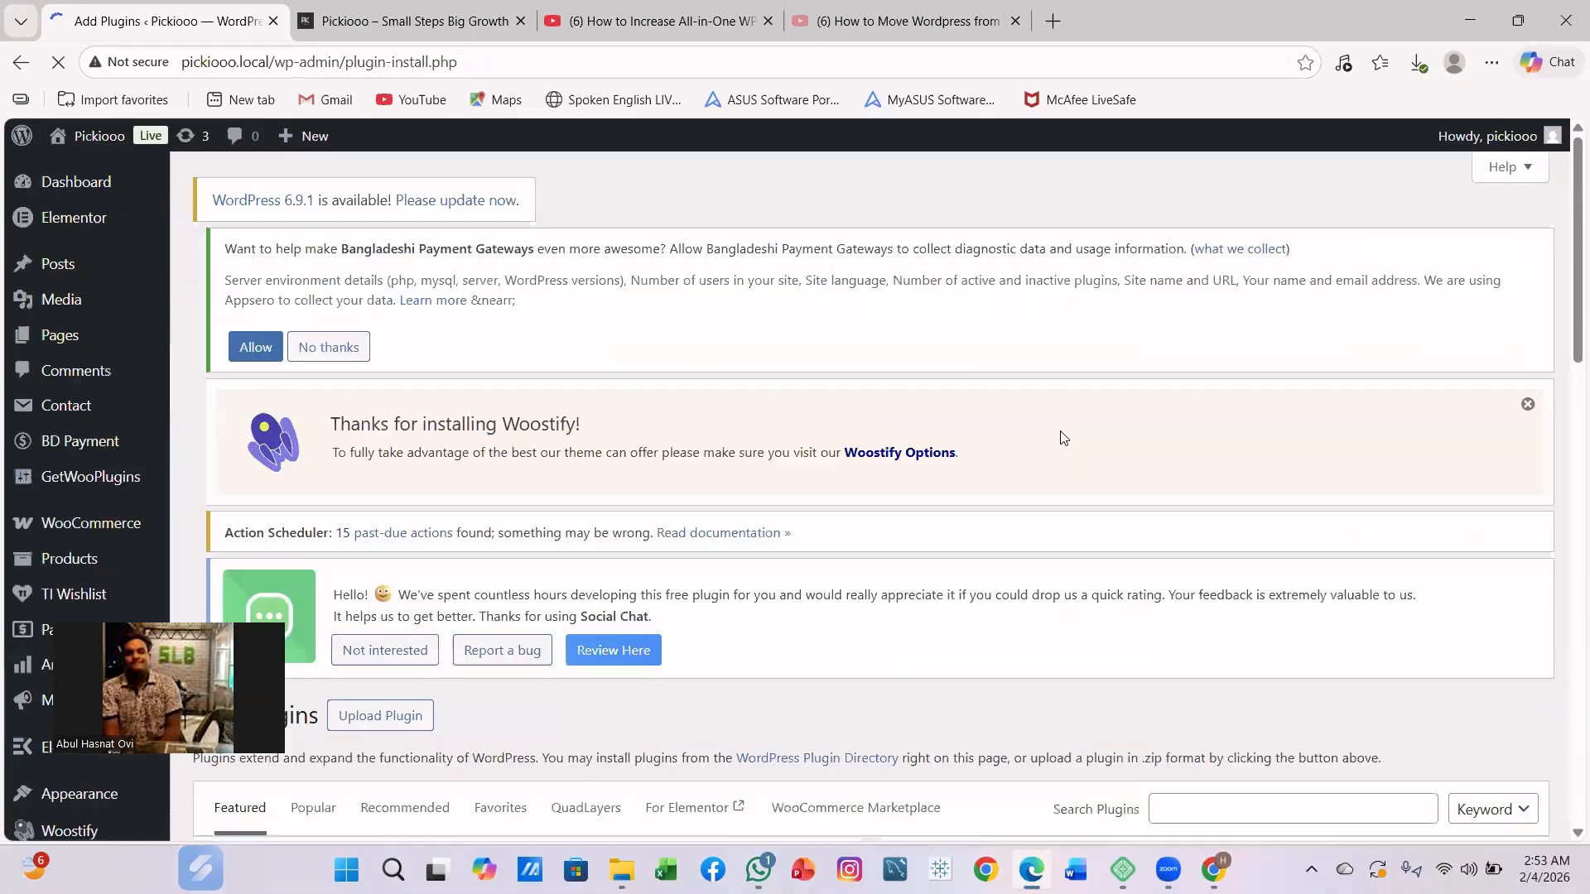
Search 'Al', then install and activate All-in-One WP Migration and Backup
scroll(1182, 568, down, 2)
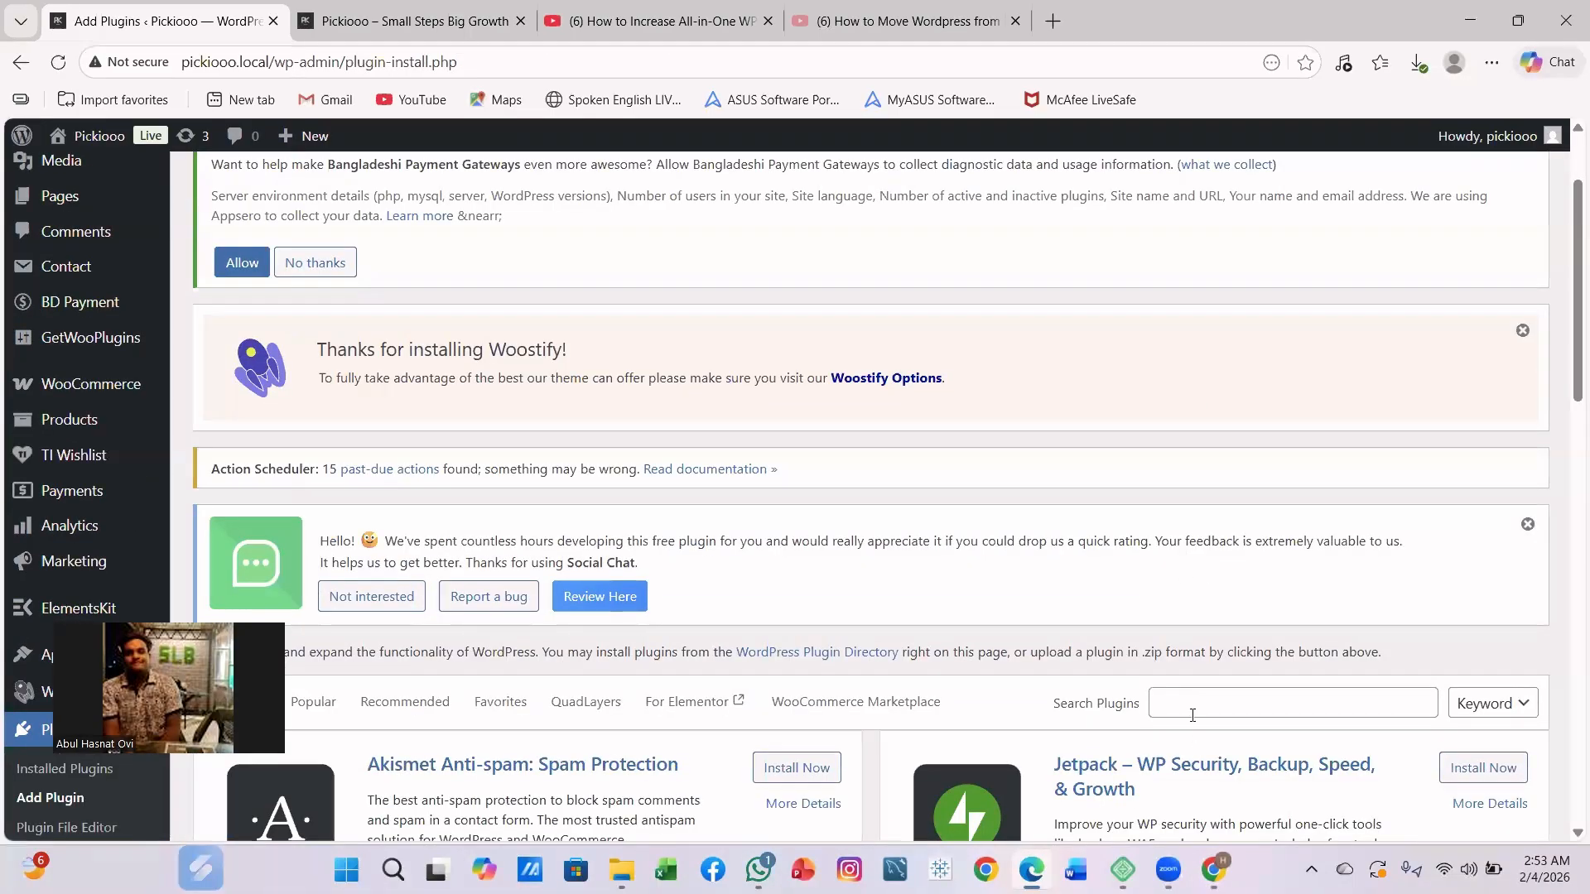
click(1189, 714)
text(All in one)
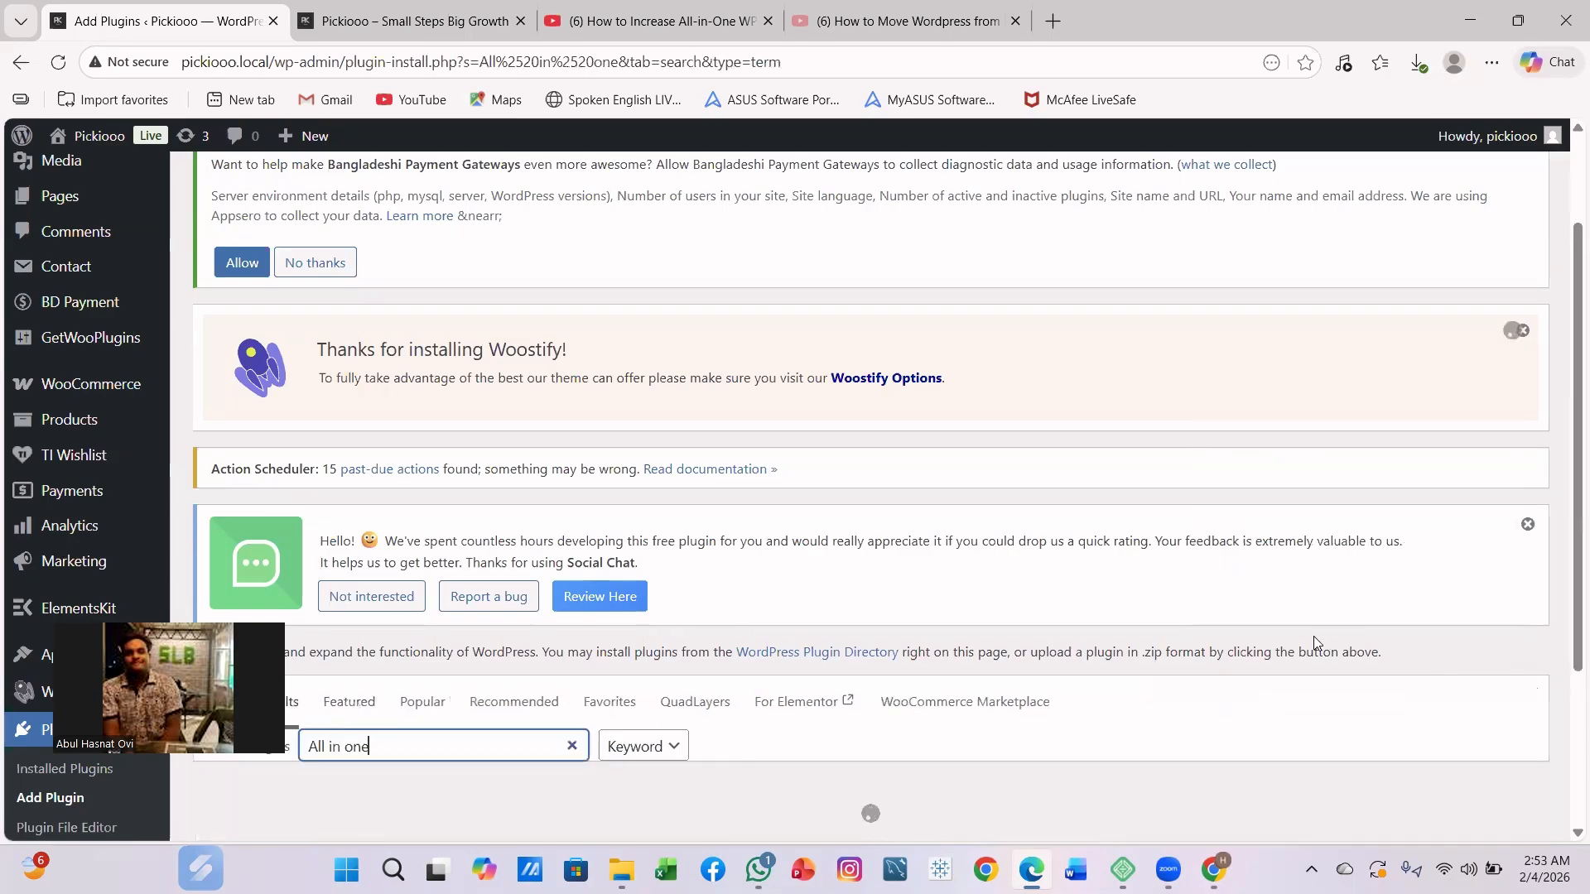
scroll(646, 616, down, 5)
scroll(646, 615, down, 3)
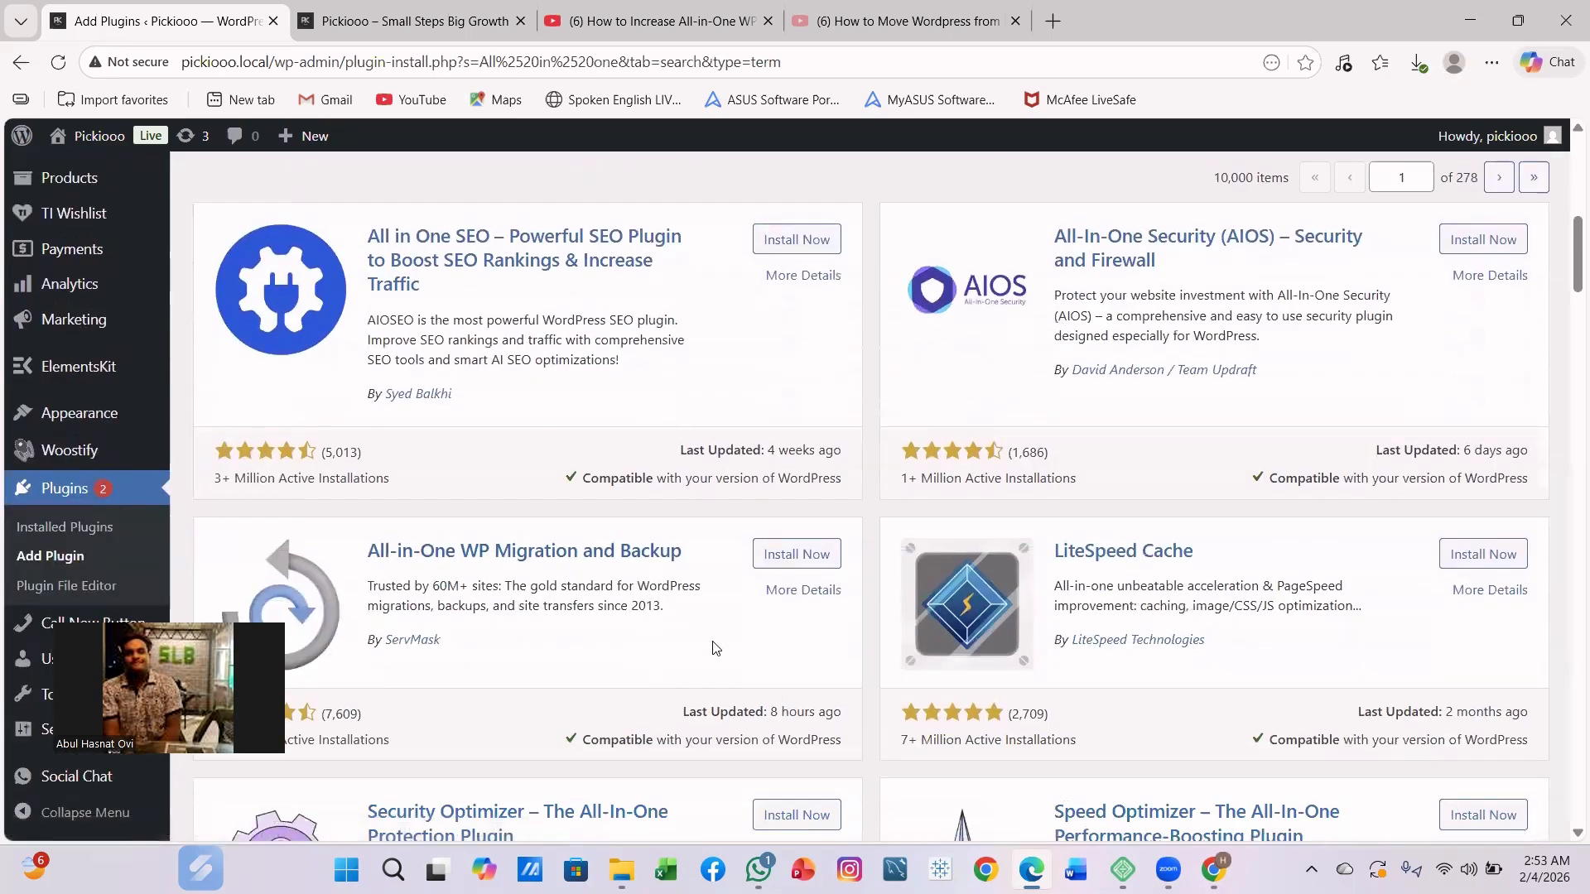
scroll(709, 645, down, 2)
scroll(568, 507, up, 1)
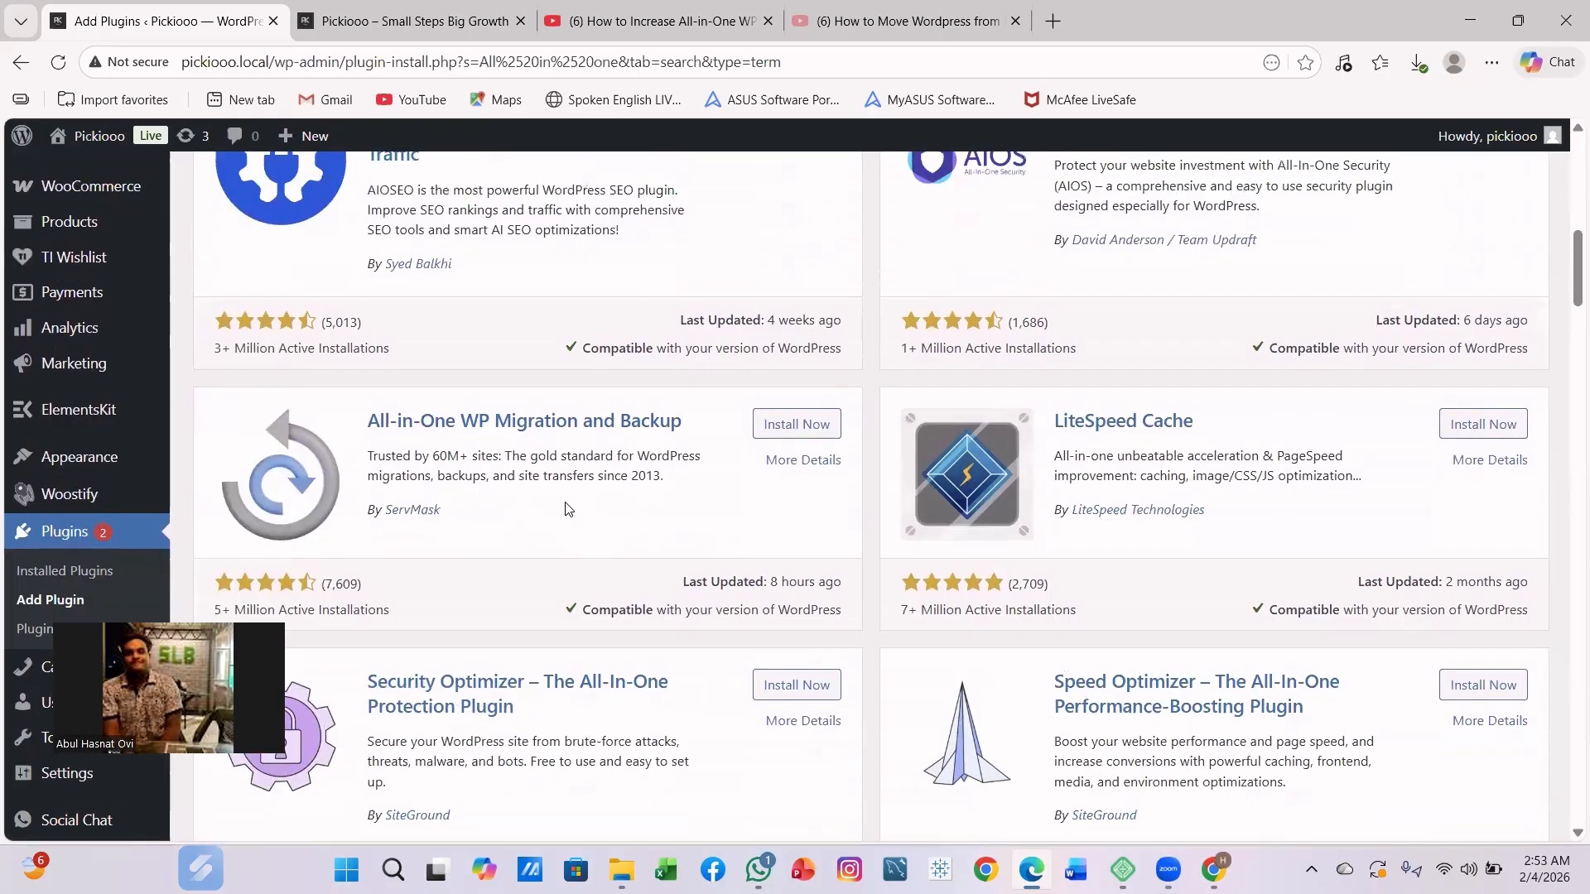
drag(240, 688, 1287, 702)
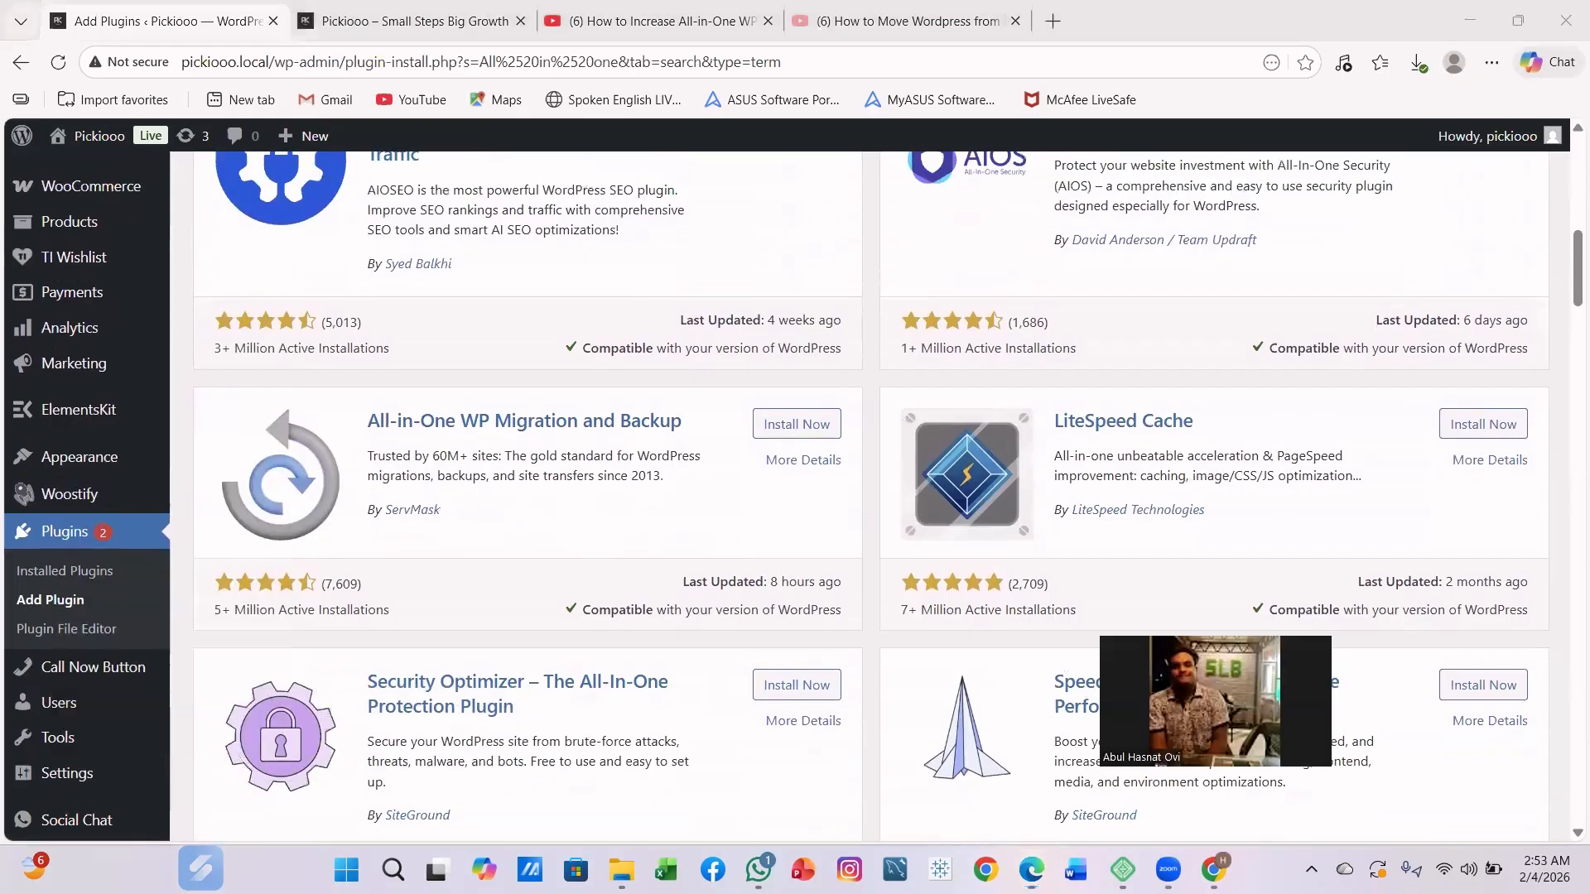
click(808, 427)
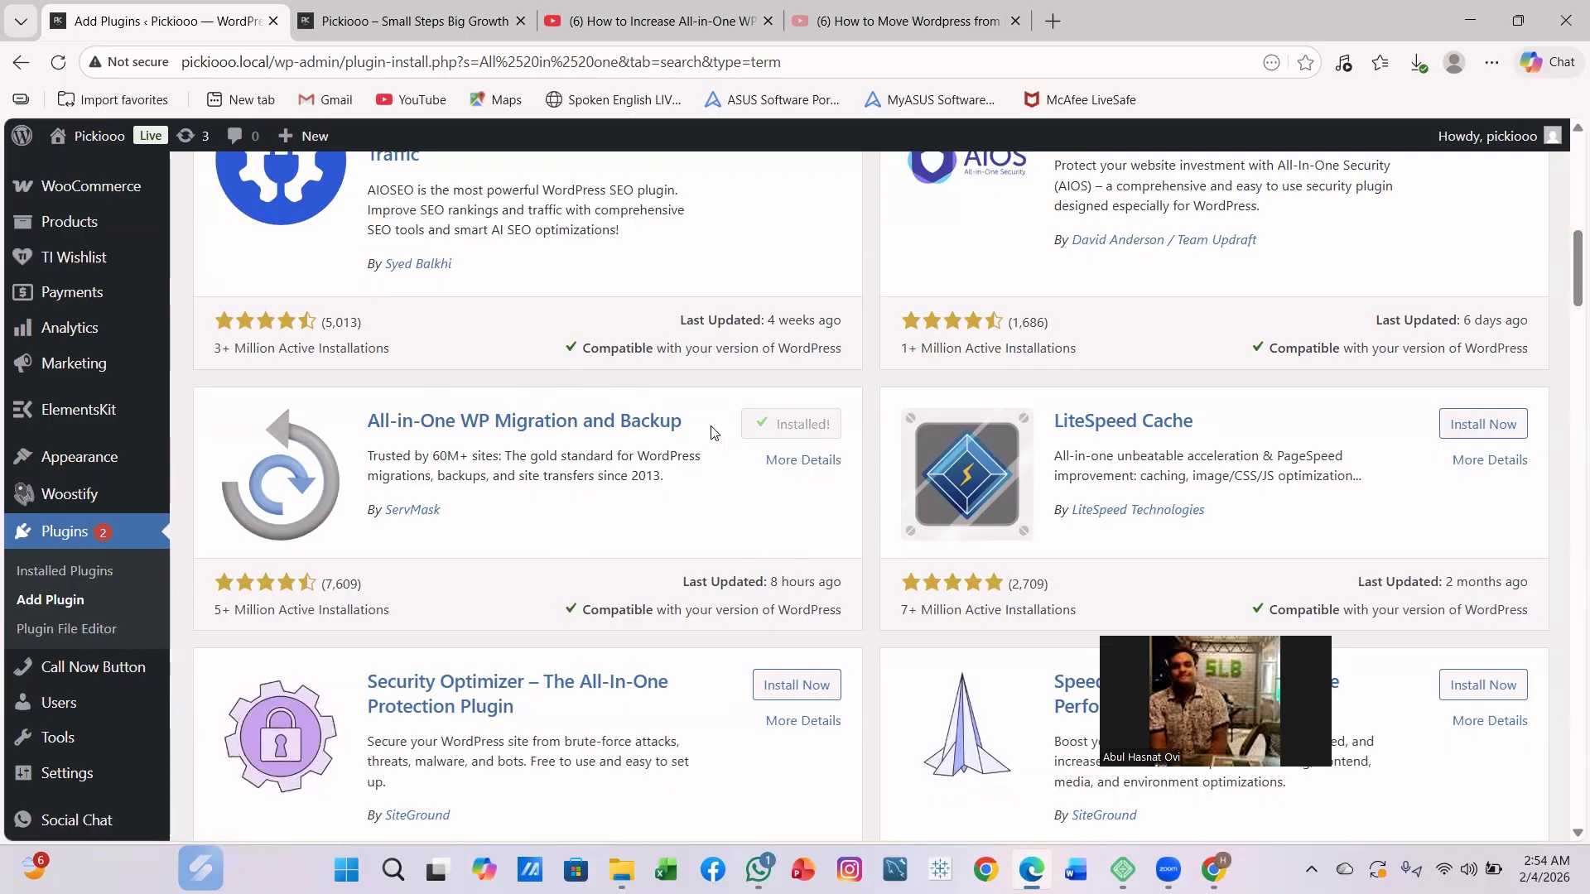
click(792, 427)
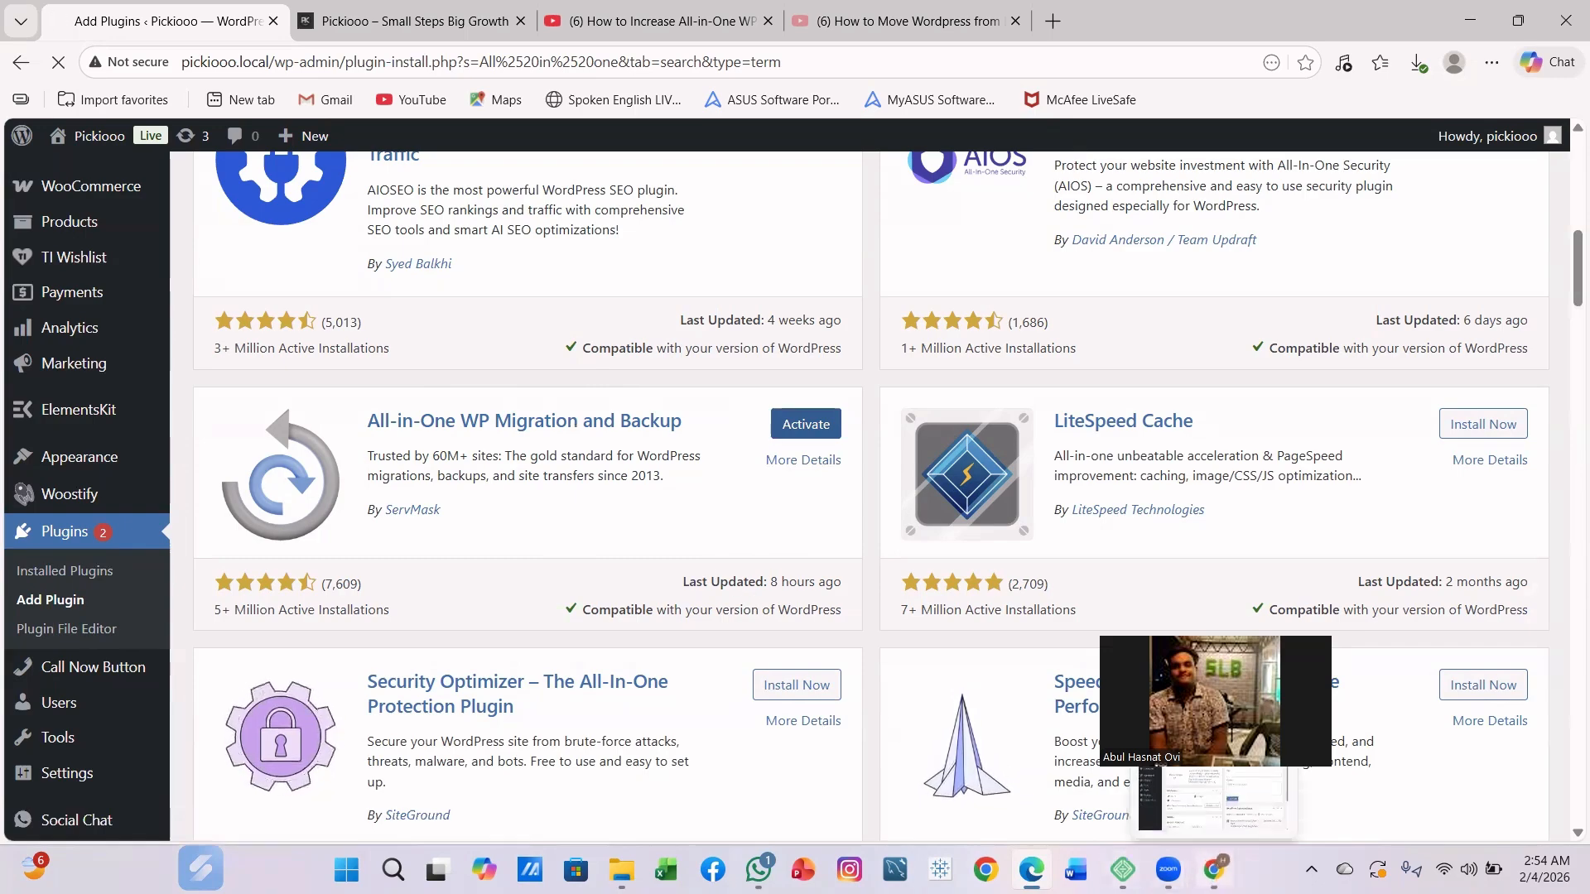
click(1213, 869)
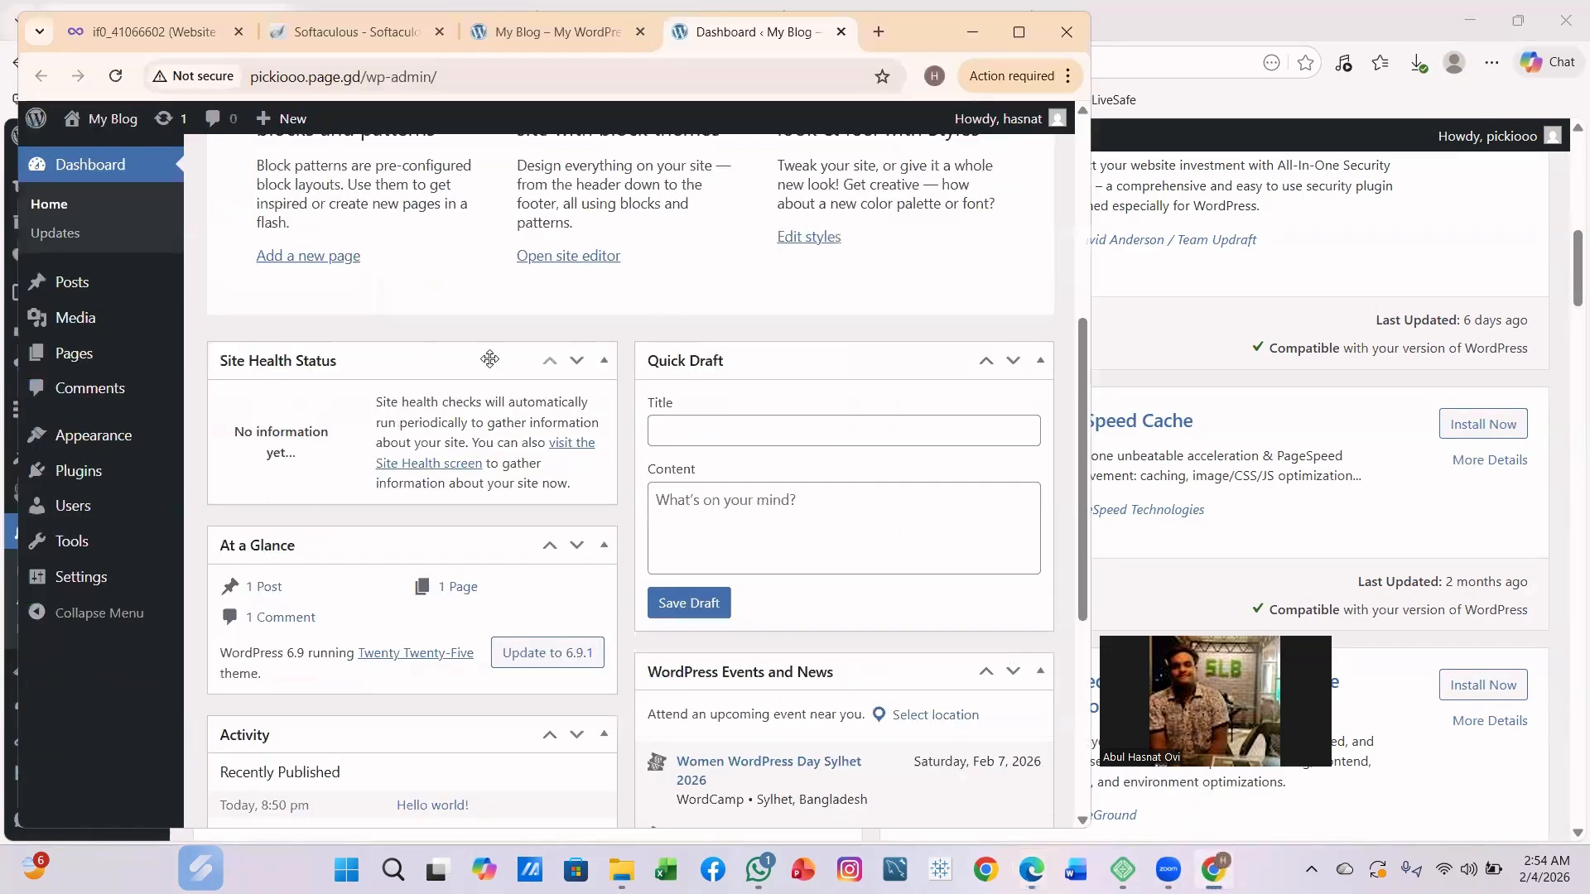
Open Plugins > Add Plugin in the new My Blog site's dashboard
mouse_move(79, 470)
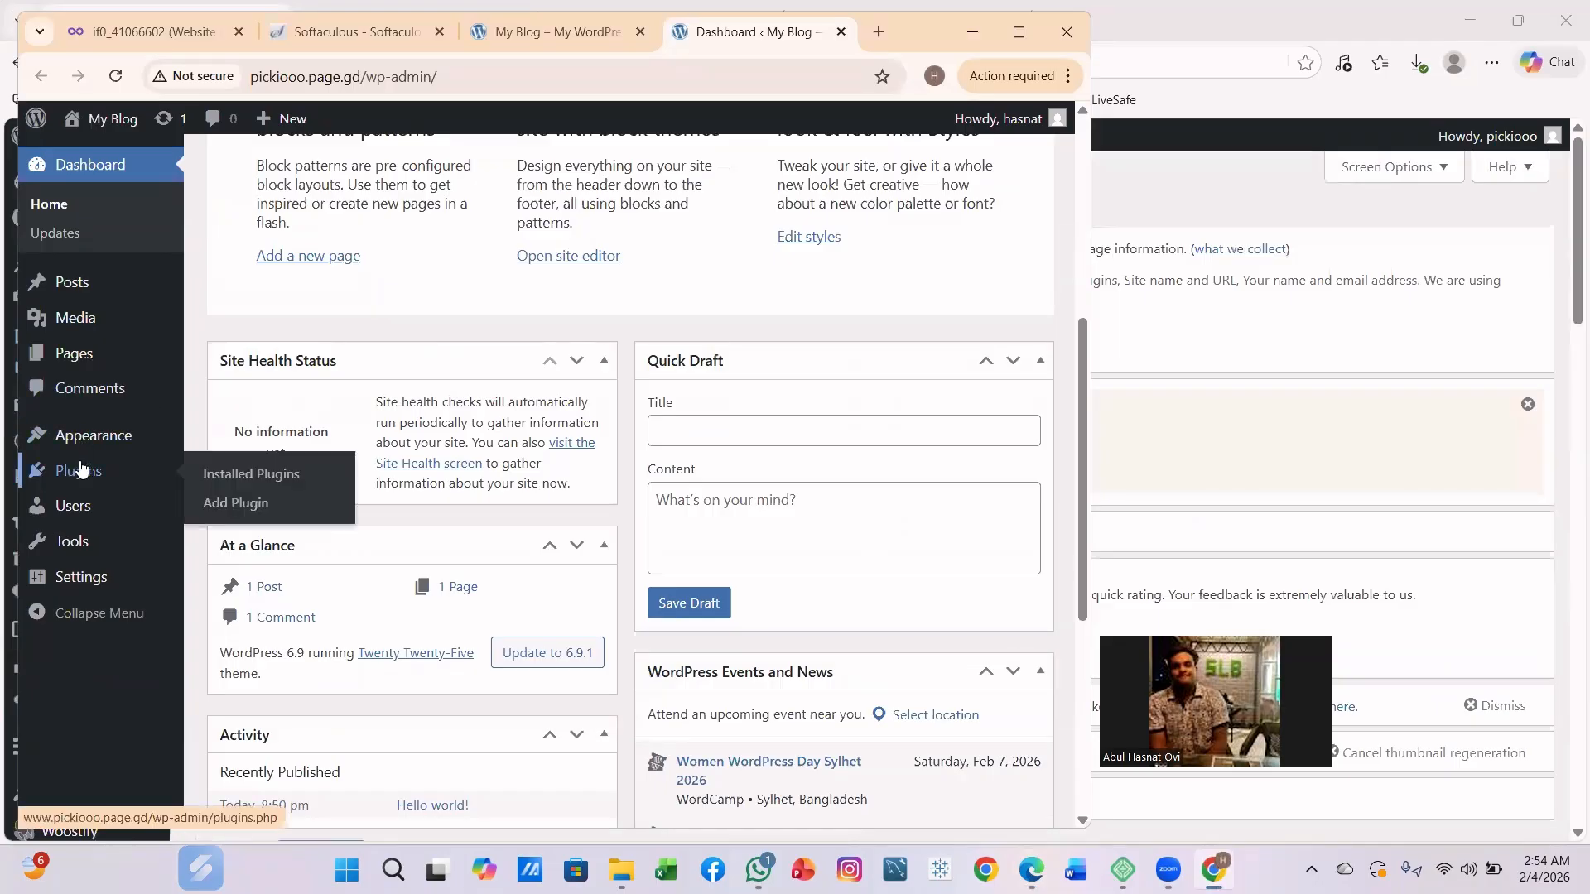
click(248, 507)
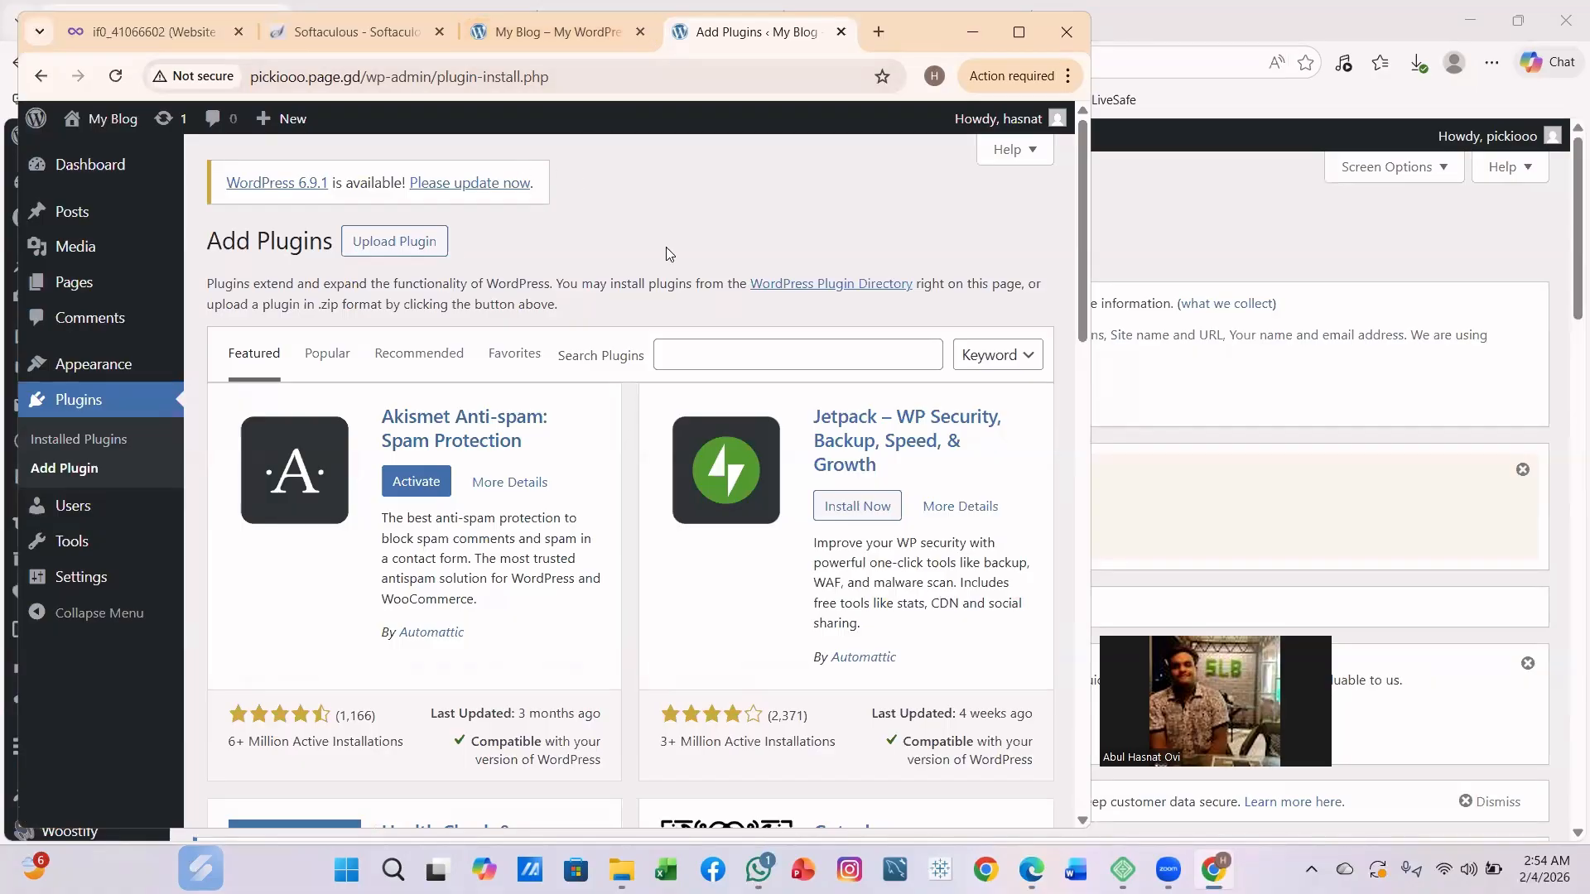
Scroll through the featured plugins listed on the My Blog Add Plugins page
scroll(669, 254, down, 1)
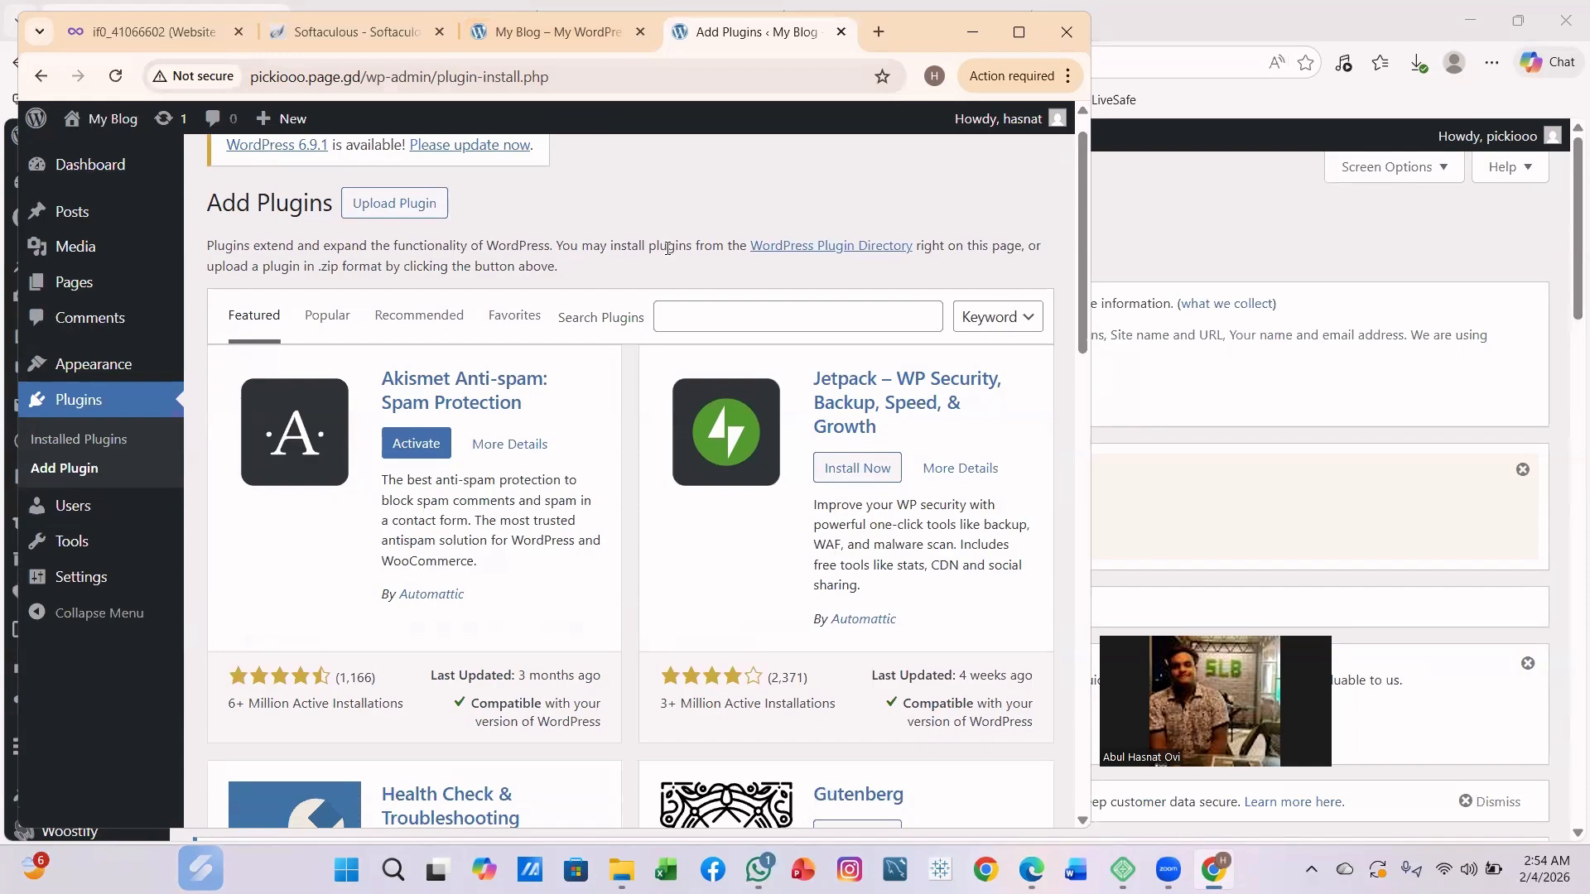
scroll(615, 247, up, 1)
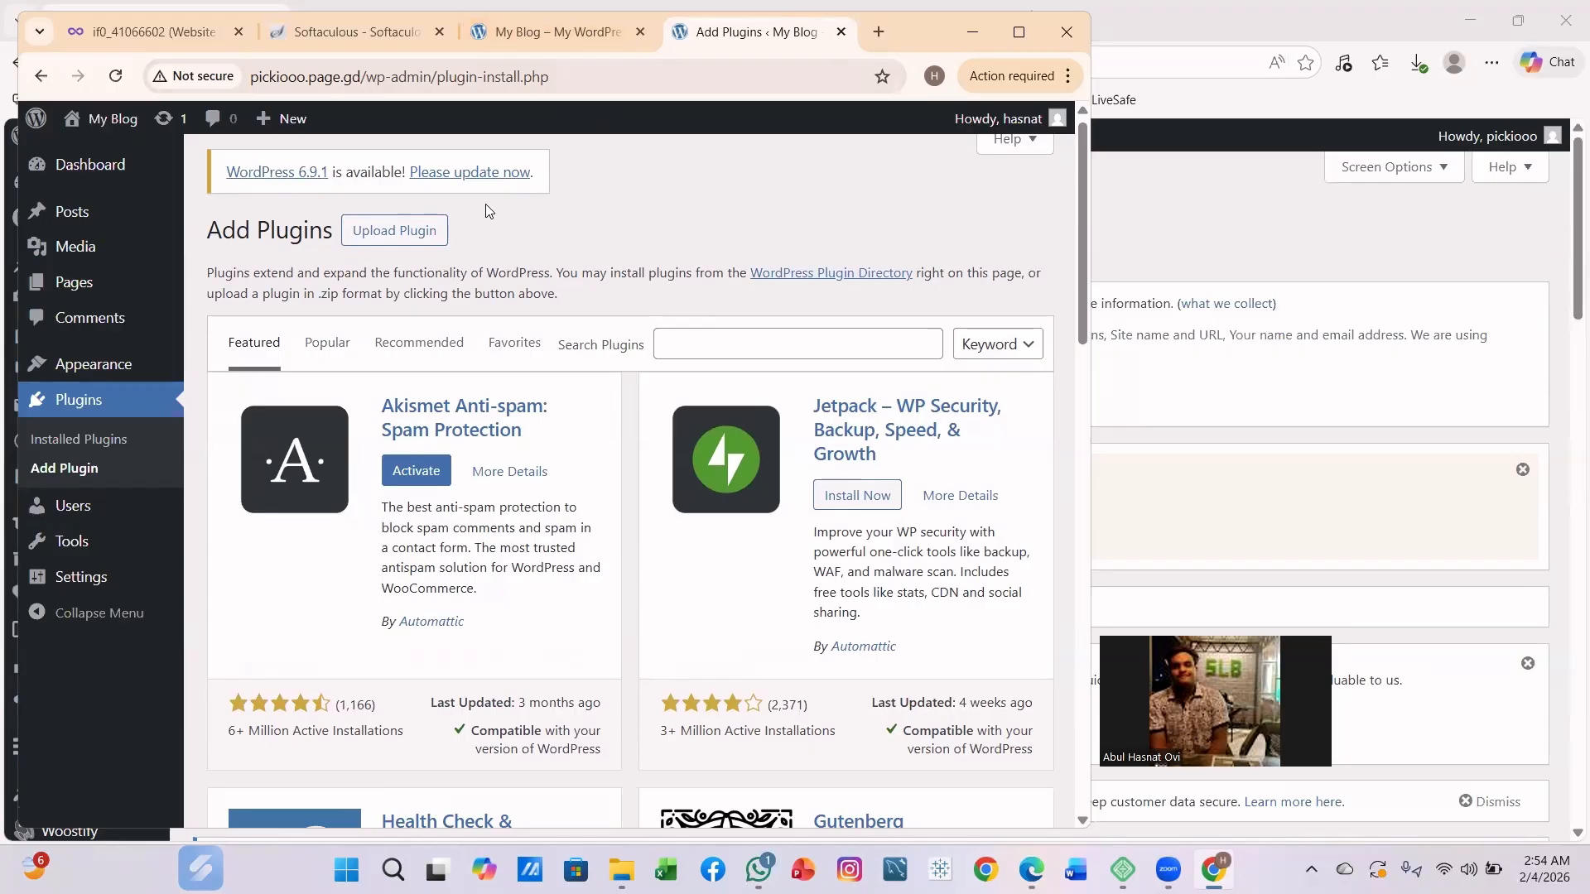
scroll(584, 209, up, 1)
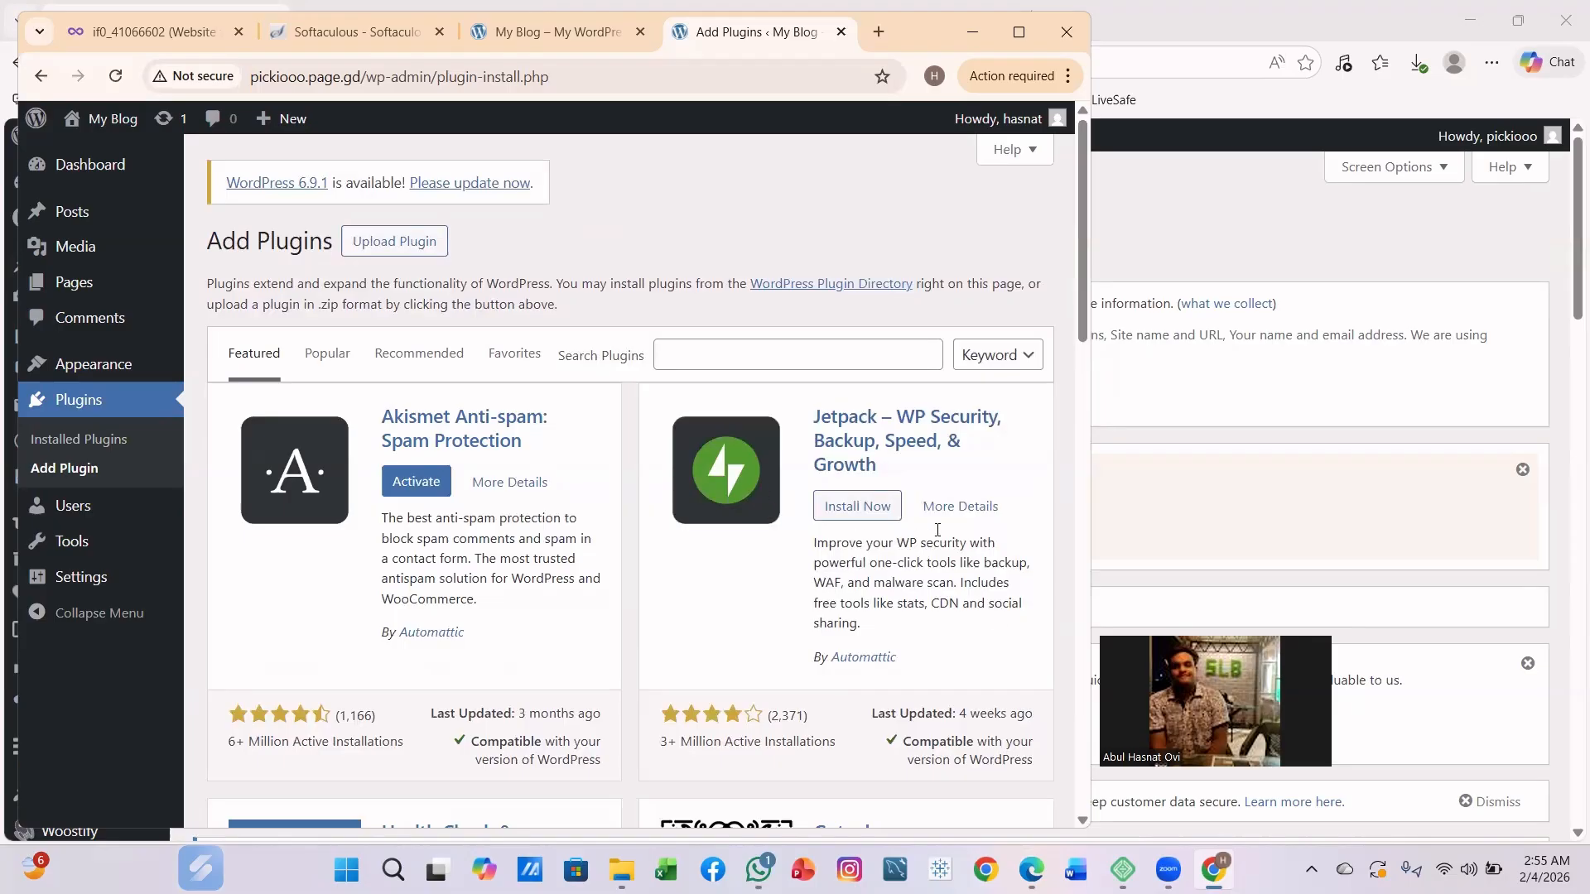
Open the all-in-one-wp-migration-6.7.zip Google Drive link from the tutorial video's description
click(1030, 869)
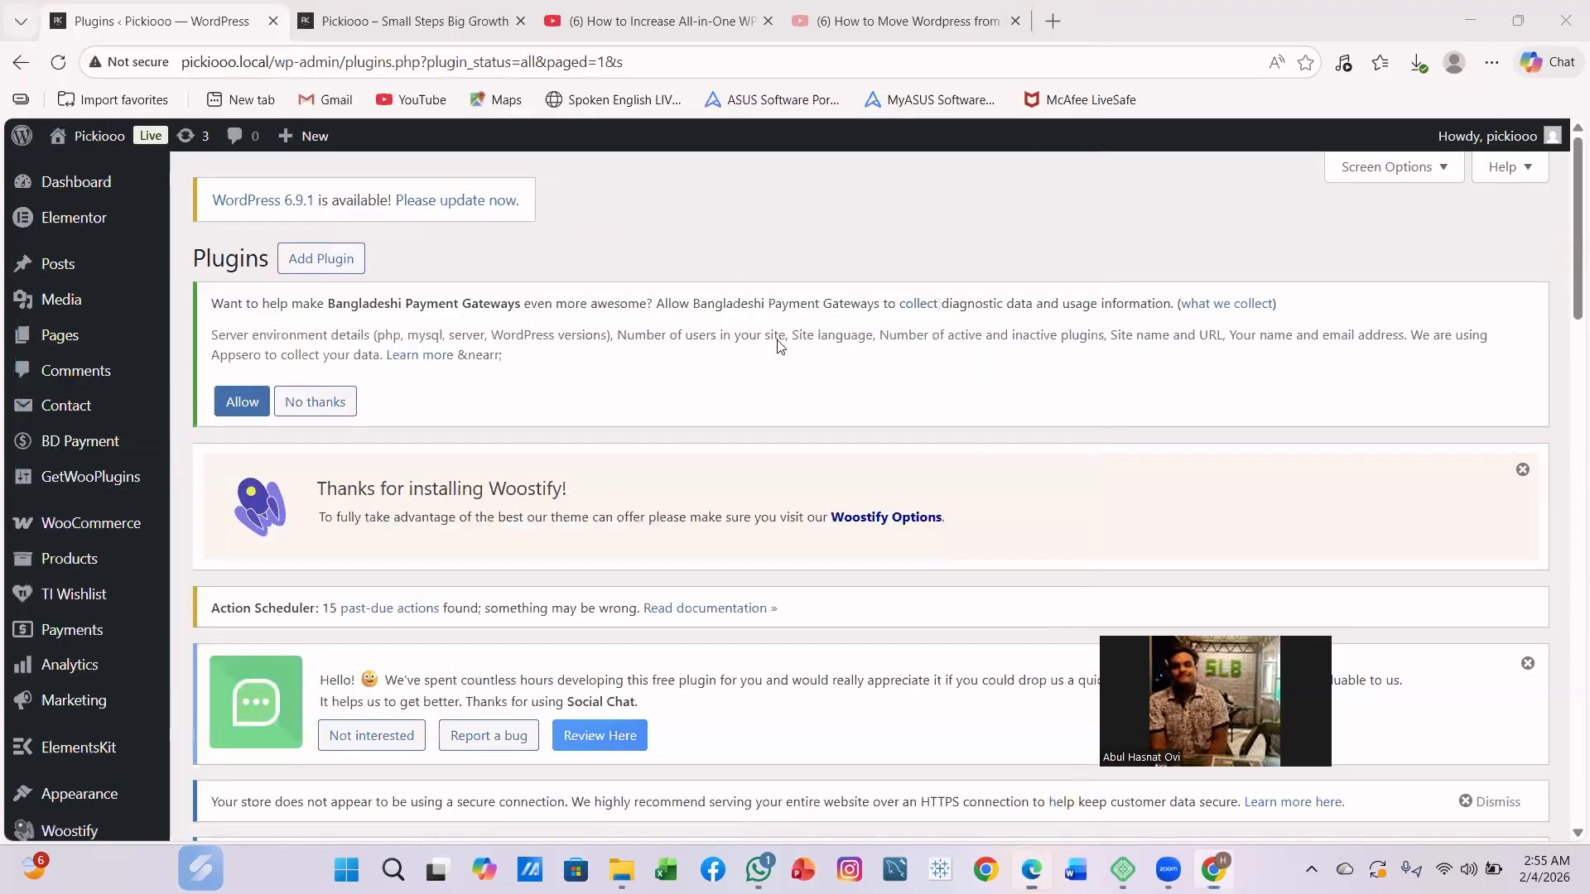
click(721, 22)
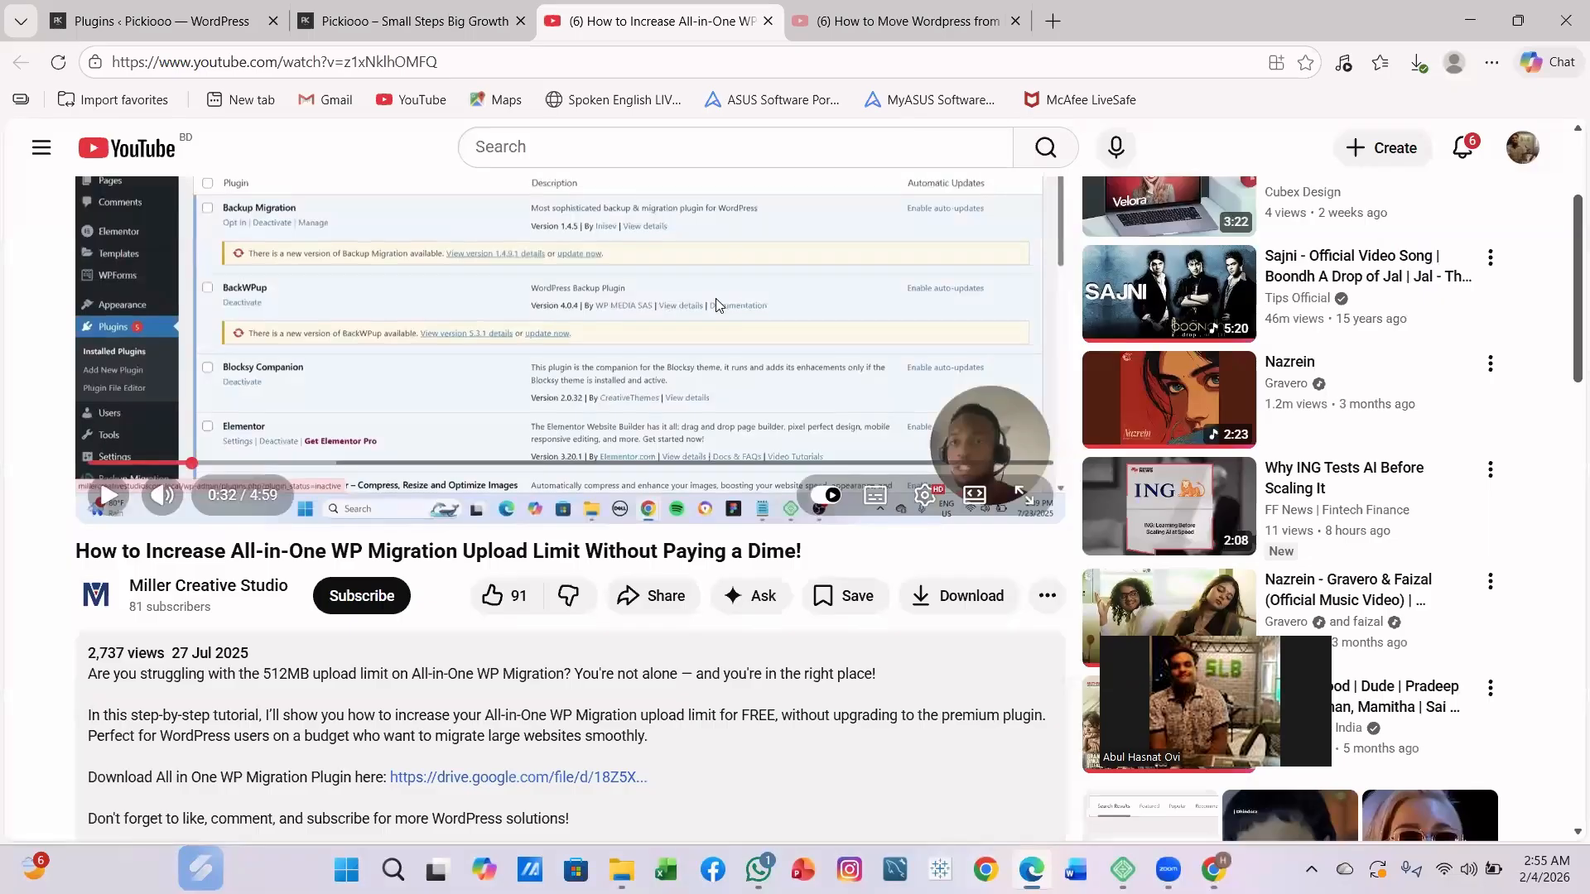
scroll(715, 298, down, 1)
click(510, 705)
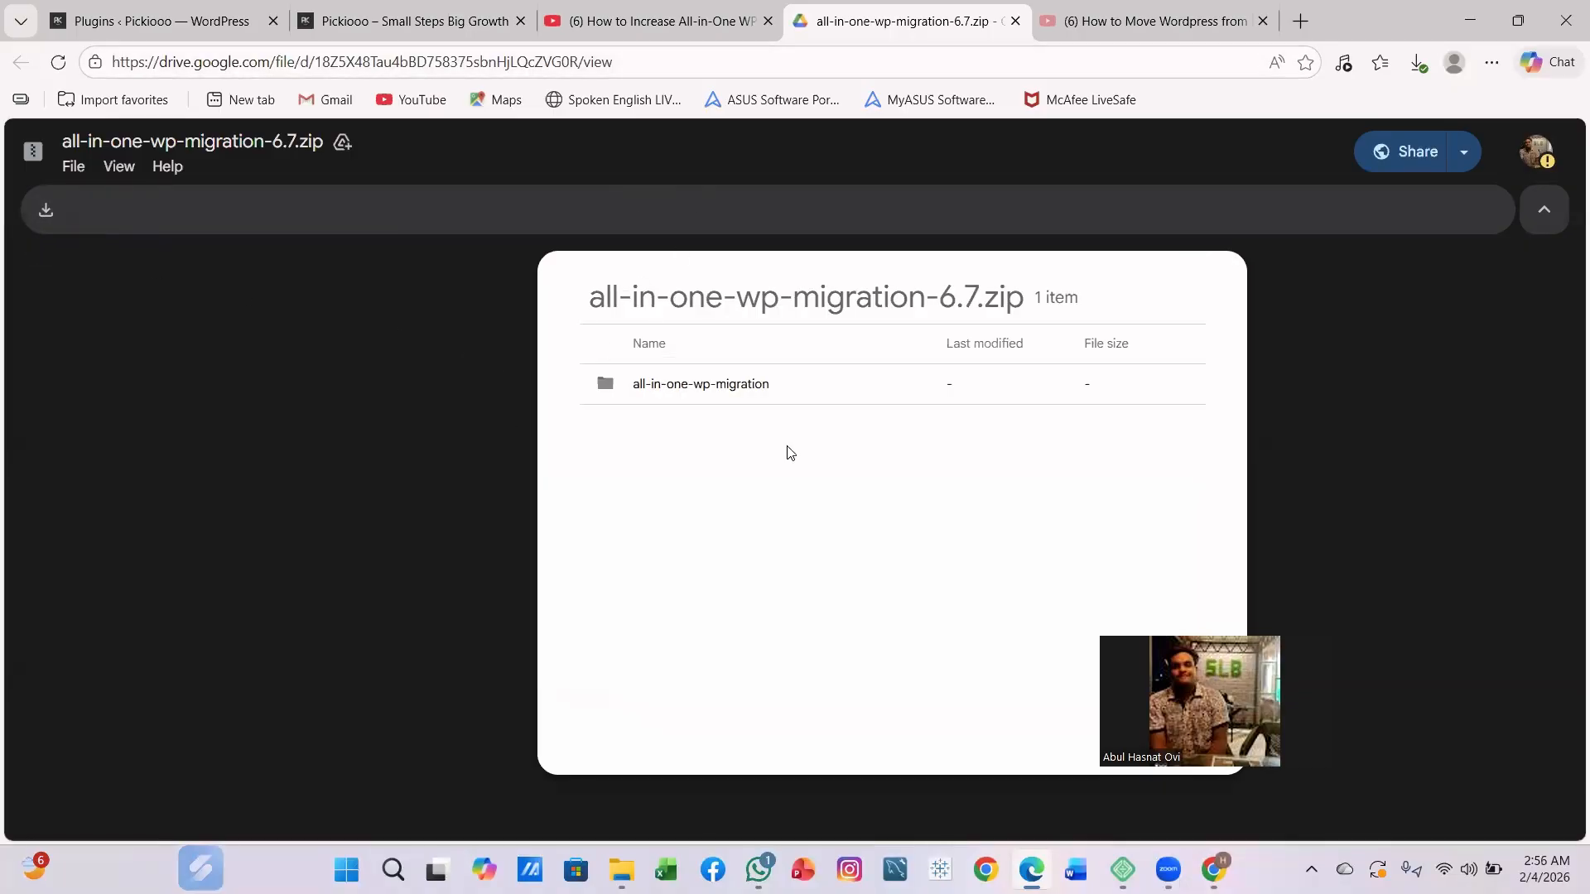
Minimize both the Edge and Chrome browser windows
mouse_move(1167, 870)
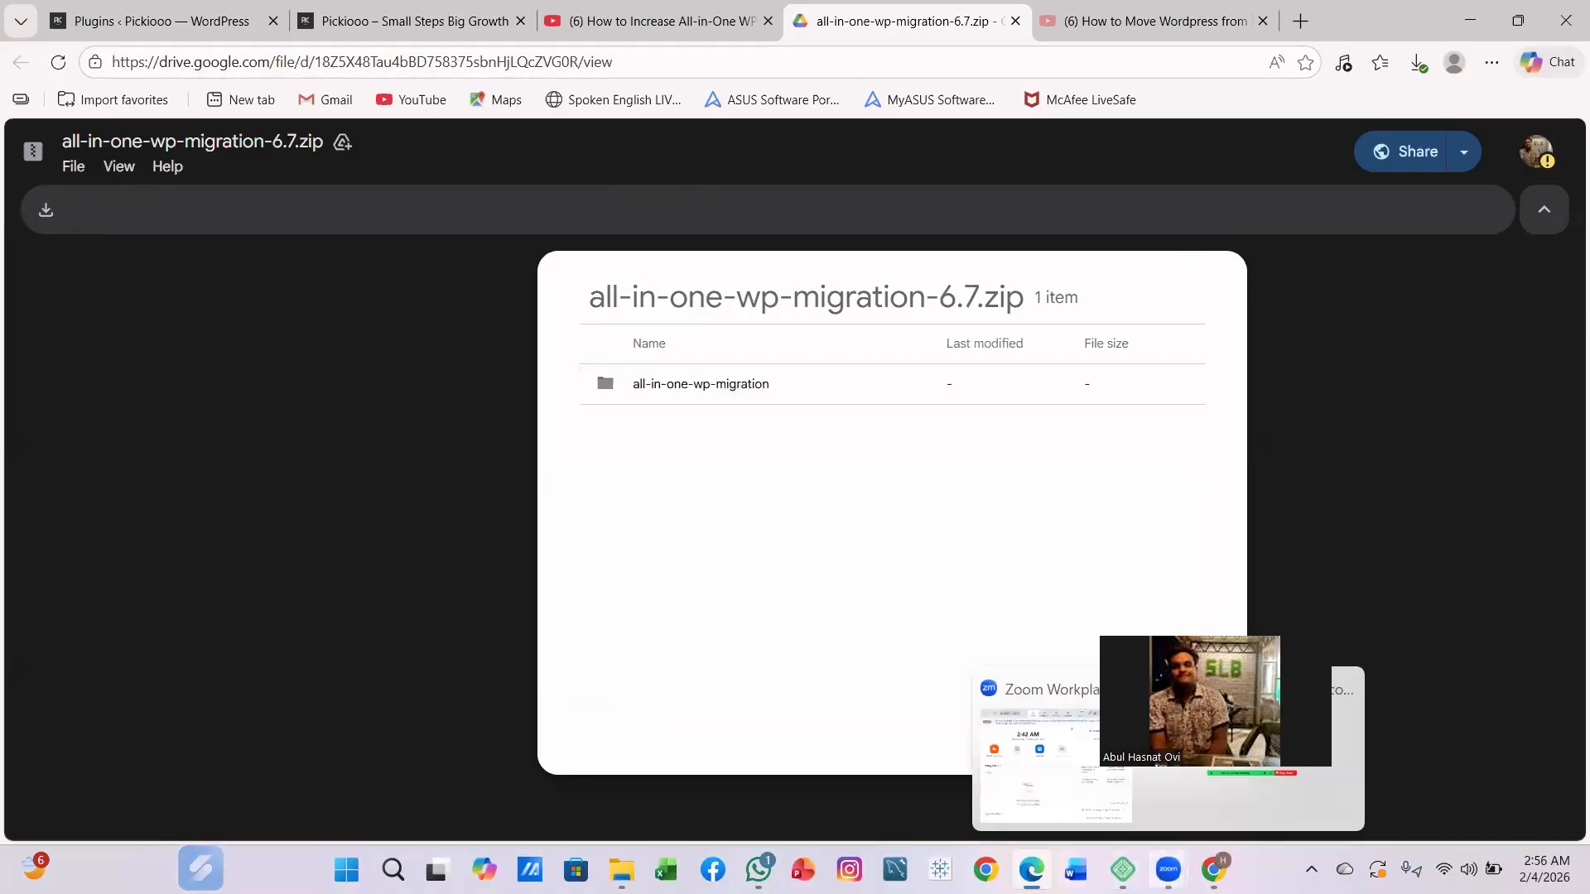
click(1031, 869)
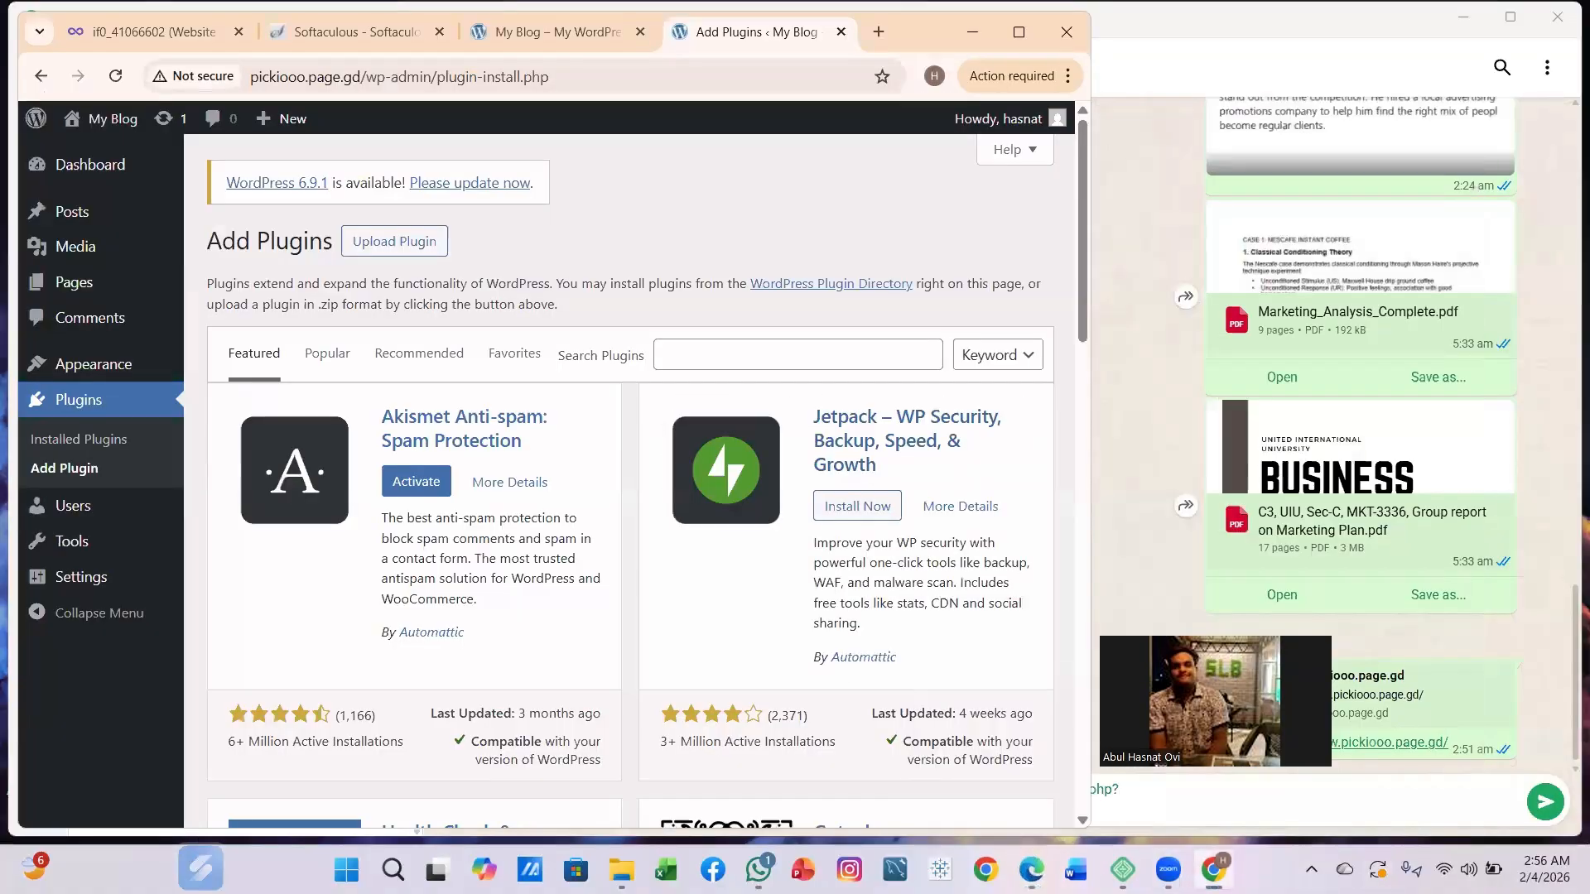
click(1214, 869)
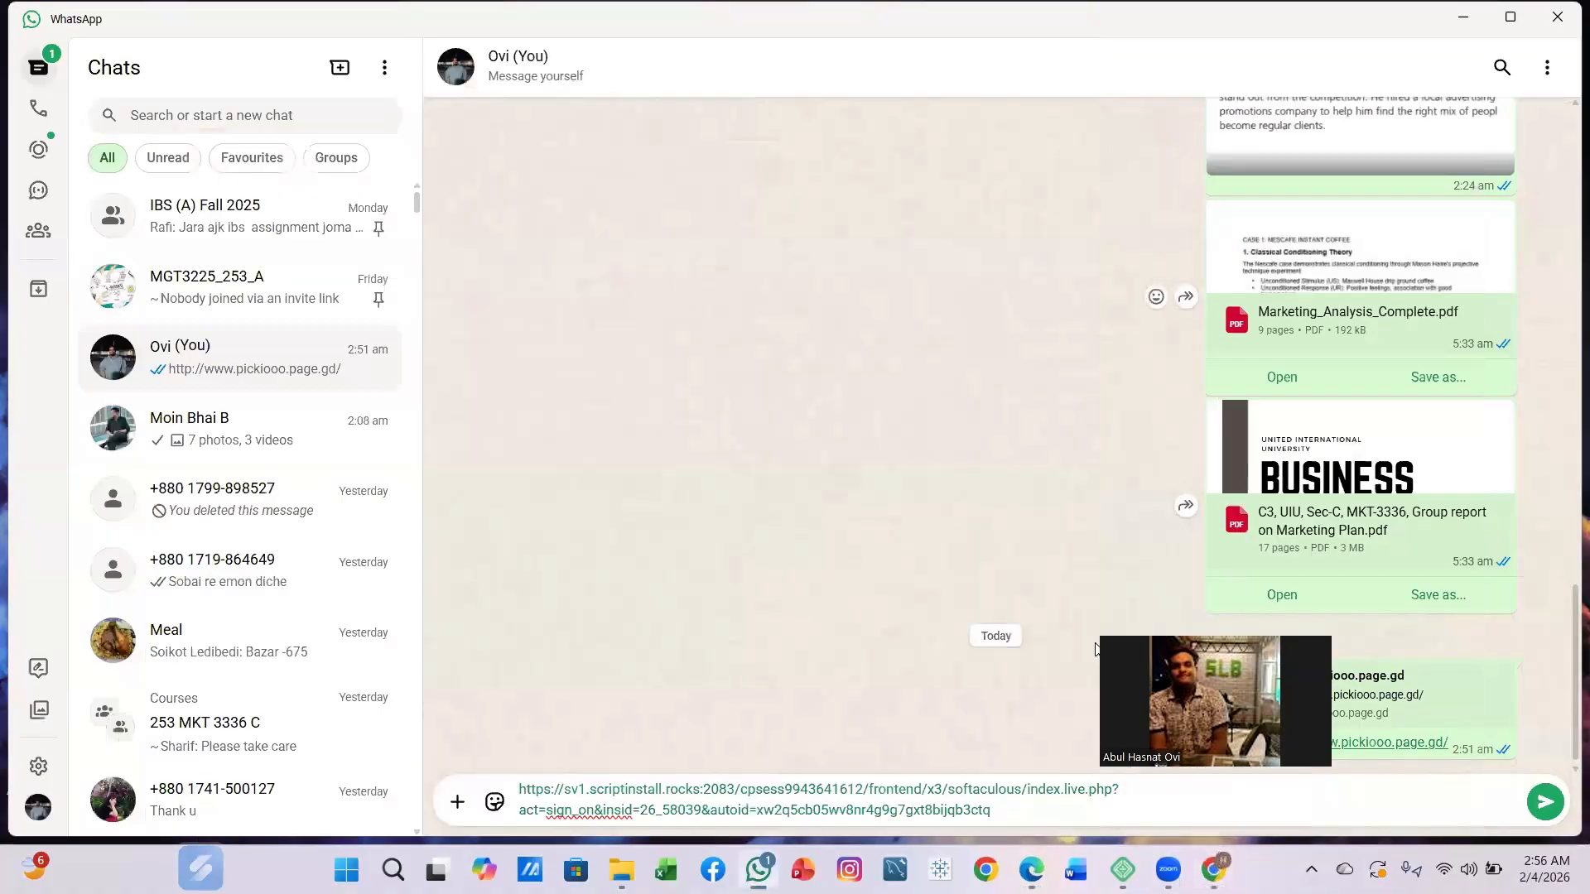
Upload all-in-one-wp-migration-6.7 (1).zip from Downloads and install it on the new site
click(1213, 870)
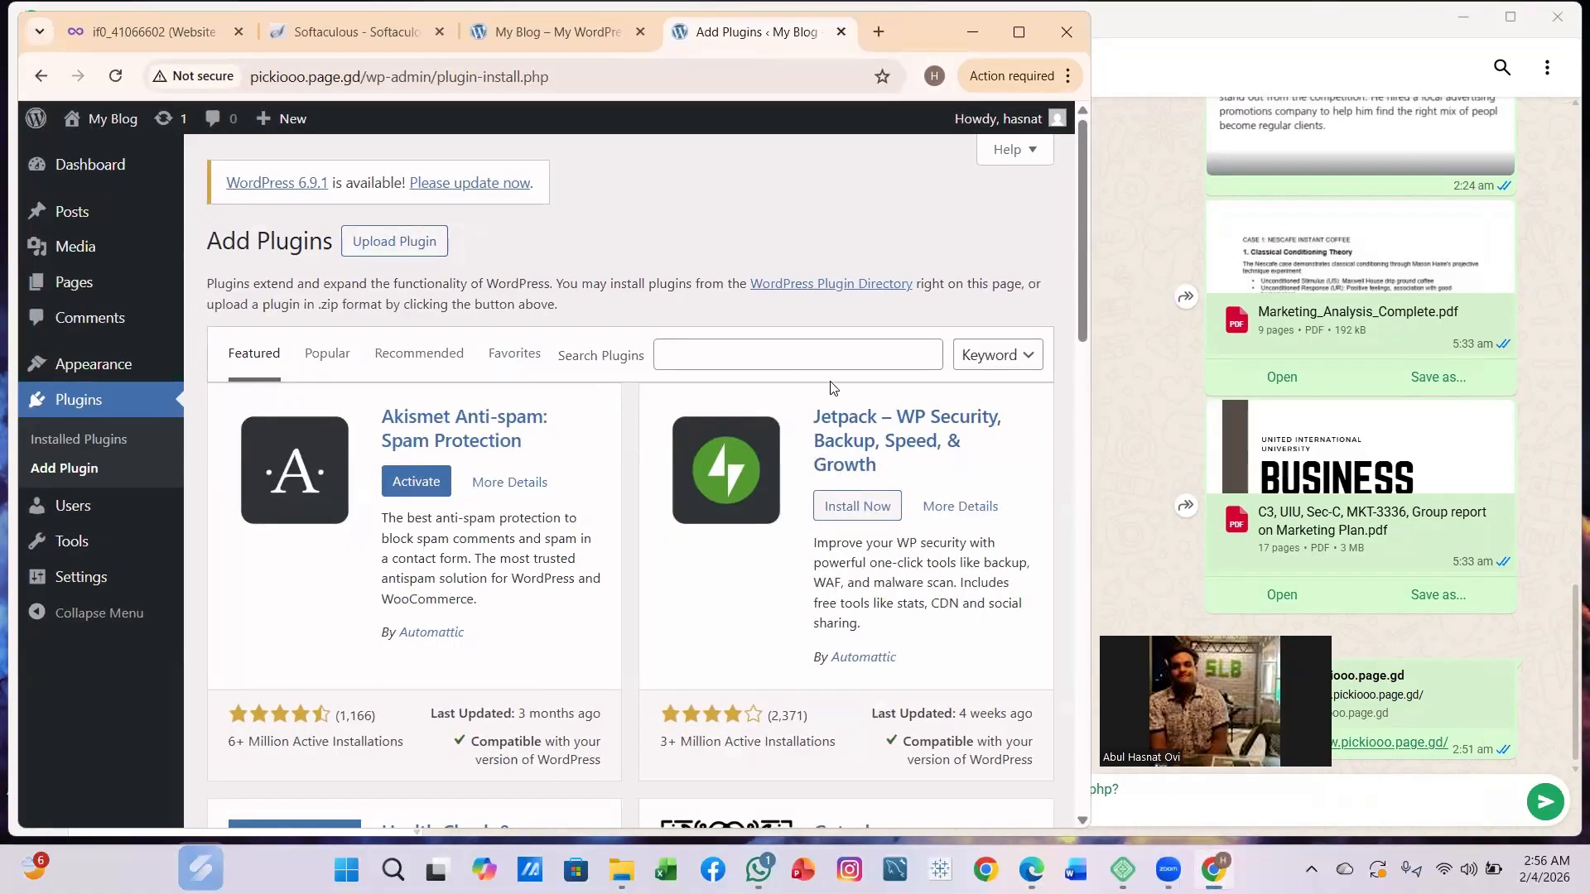
click(419, 241)
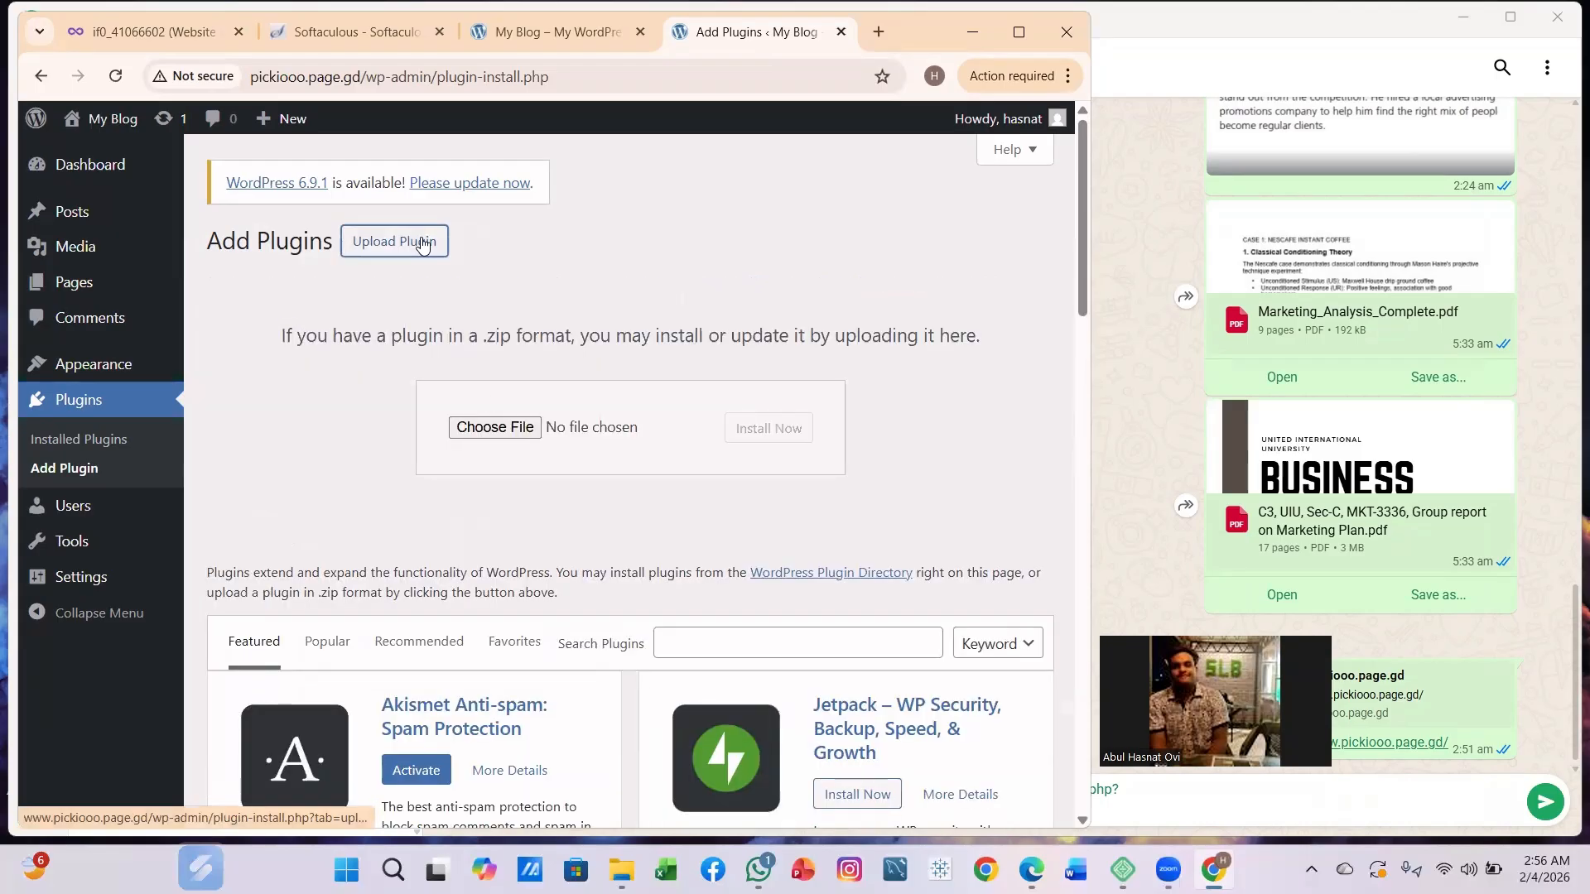
click(501, 438)
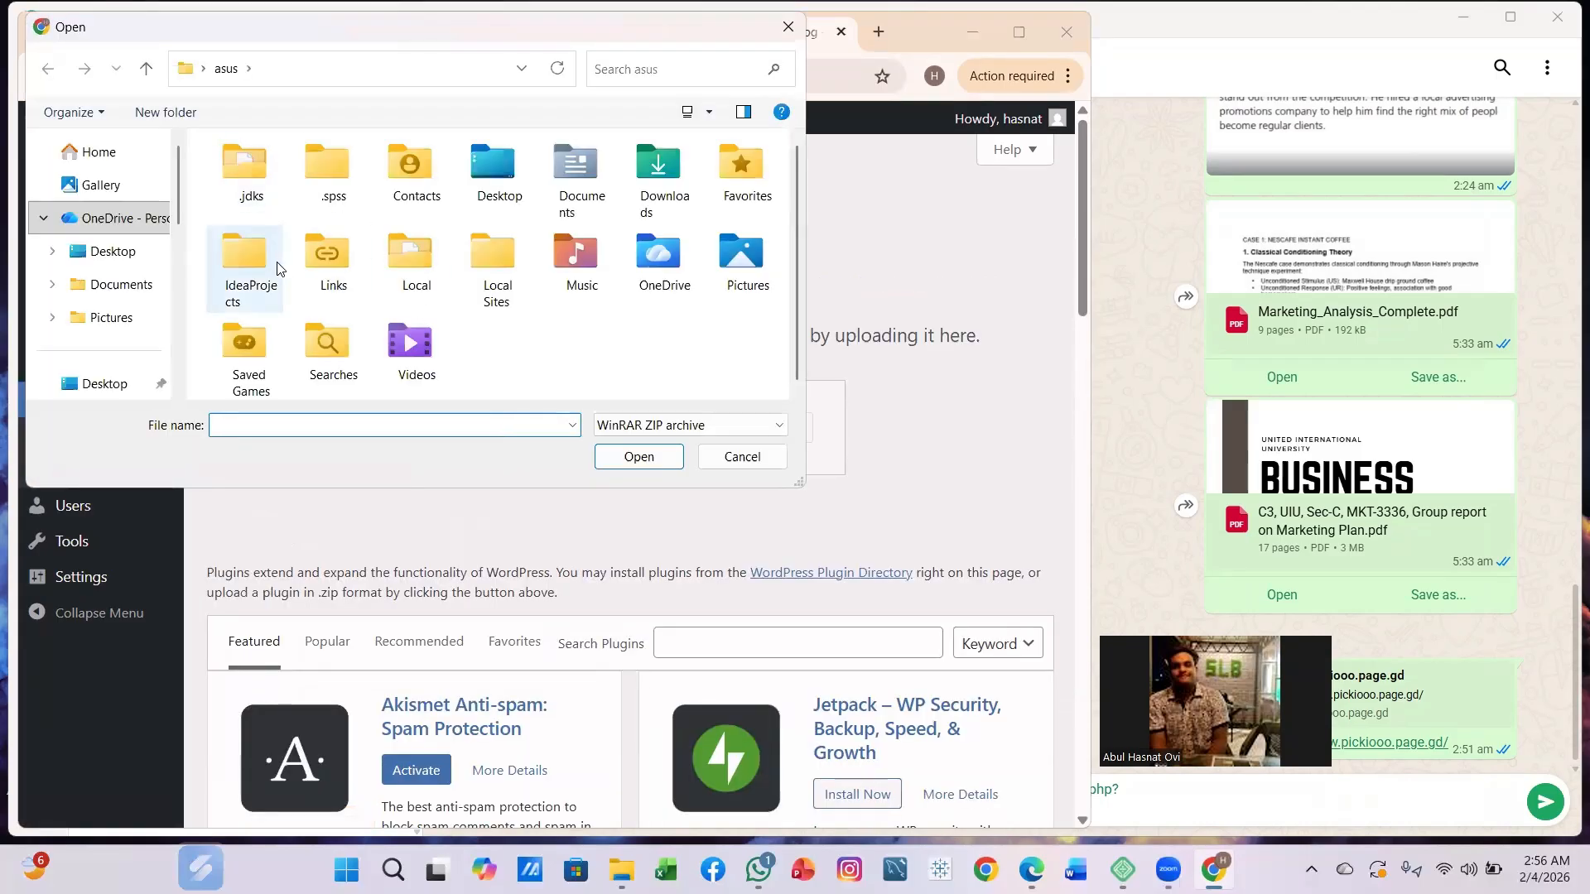
scroll(107, 281, down, 2)
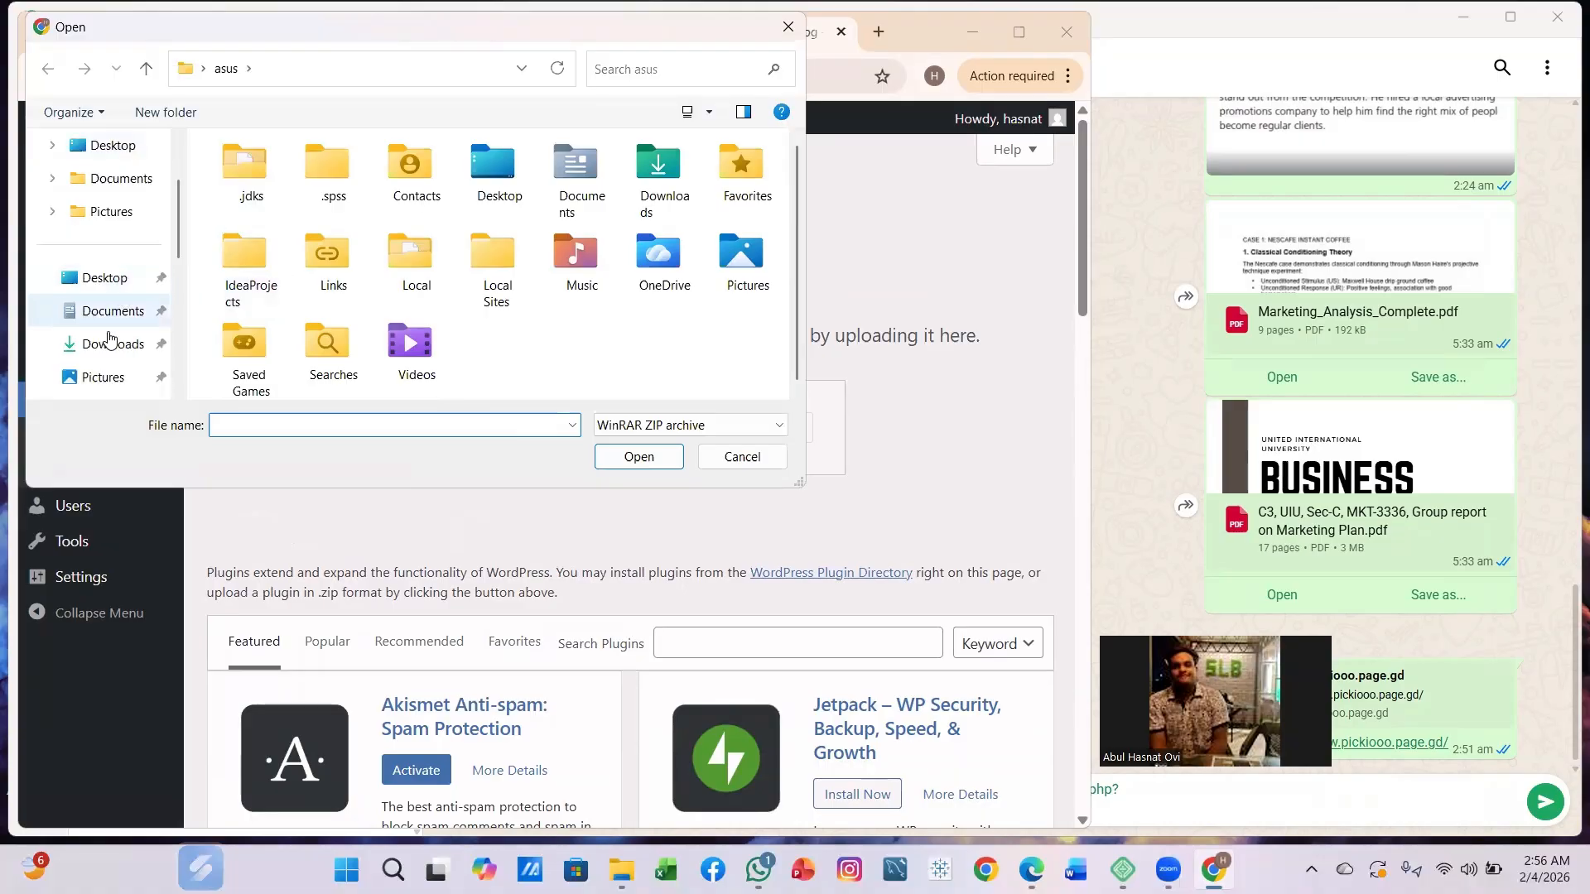
click(109, 342)
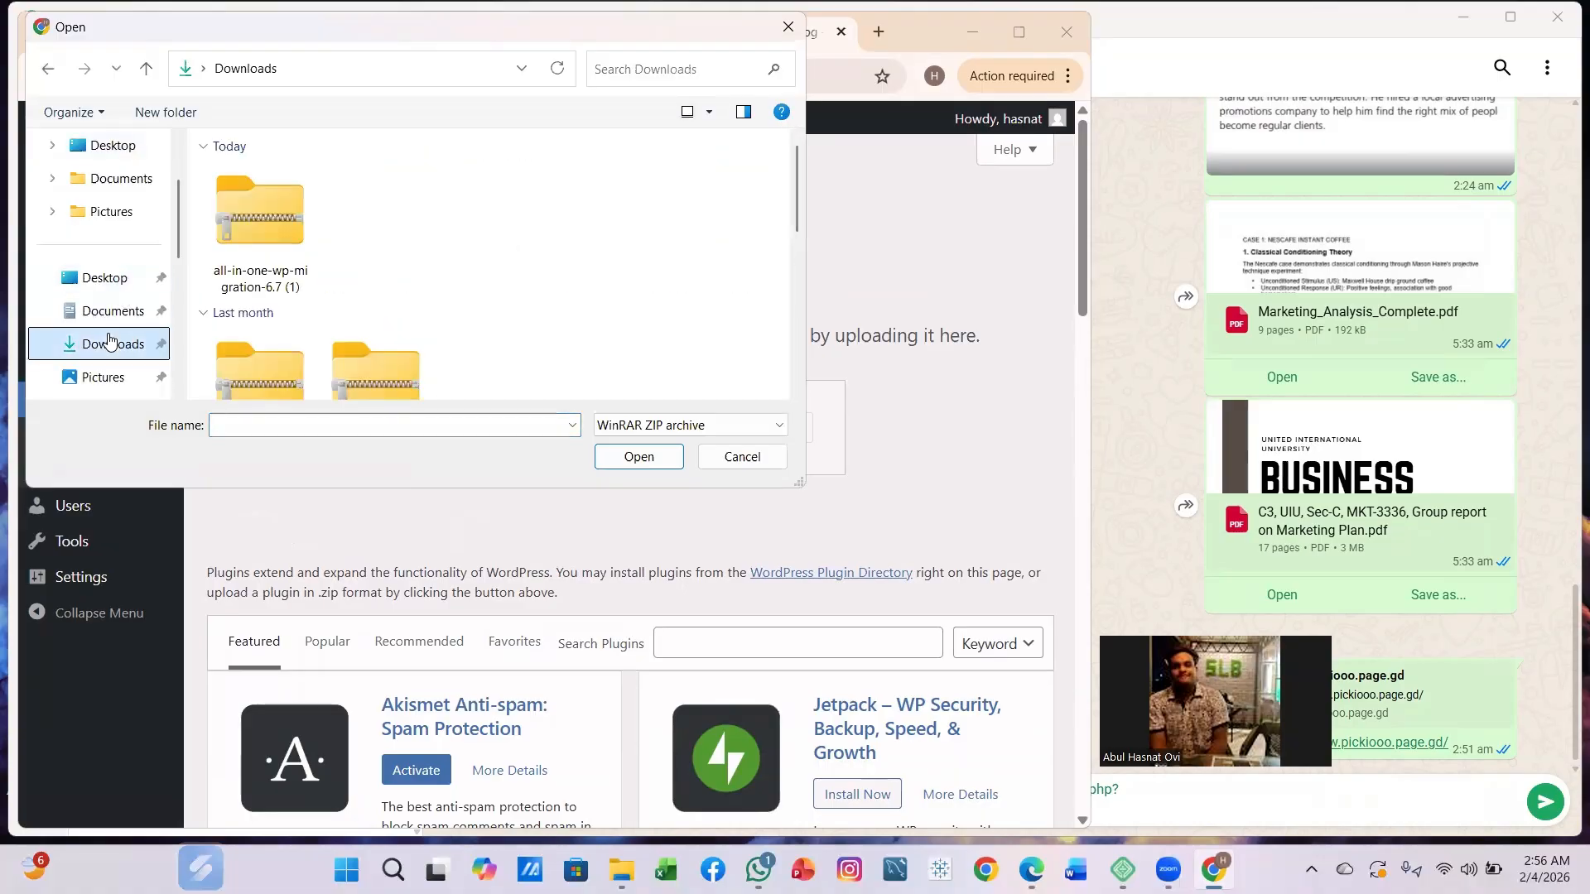
click(260, 235)
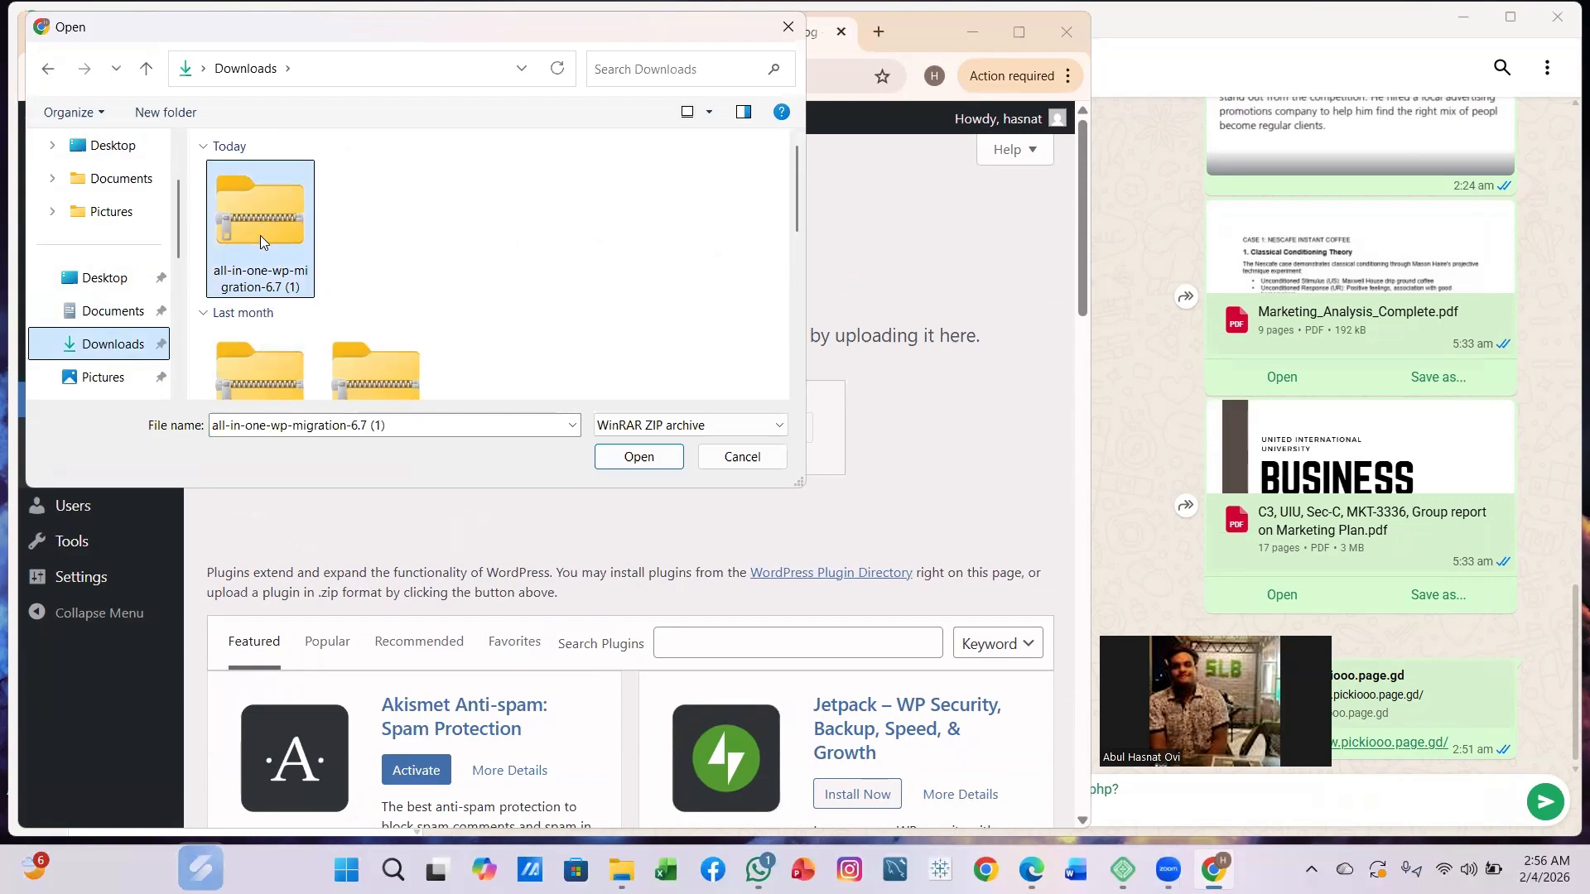
click(613, 460)
click(776, 432)
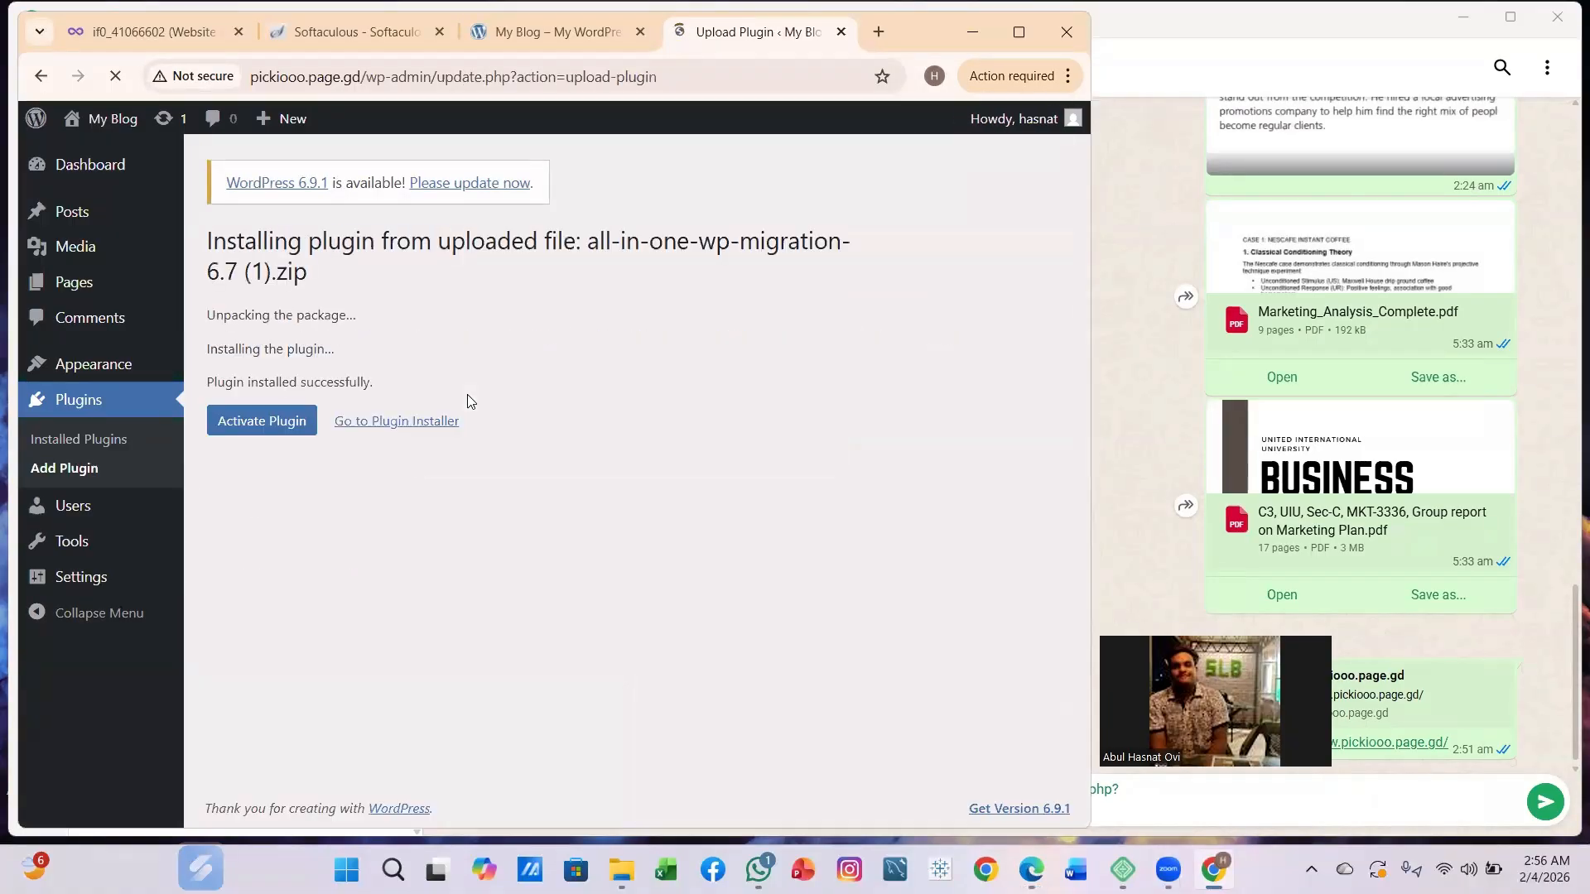
Activate All-in-One WP Migration on the new My Blog site
click(276, 425)
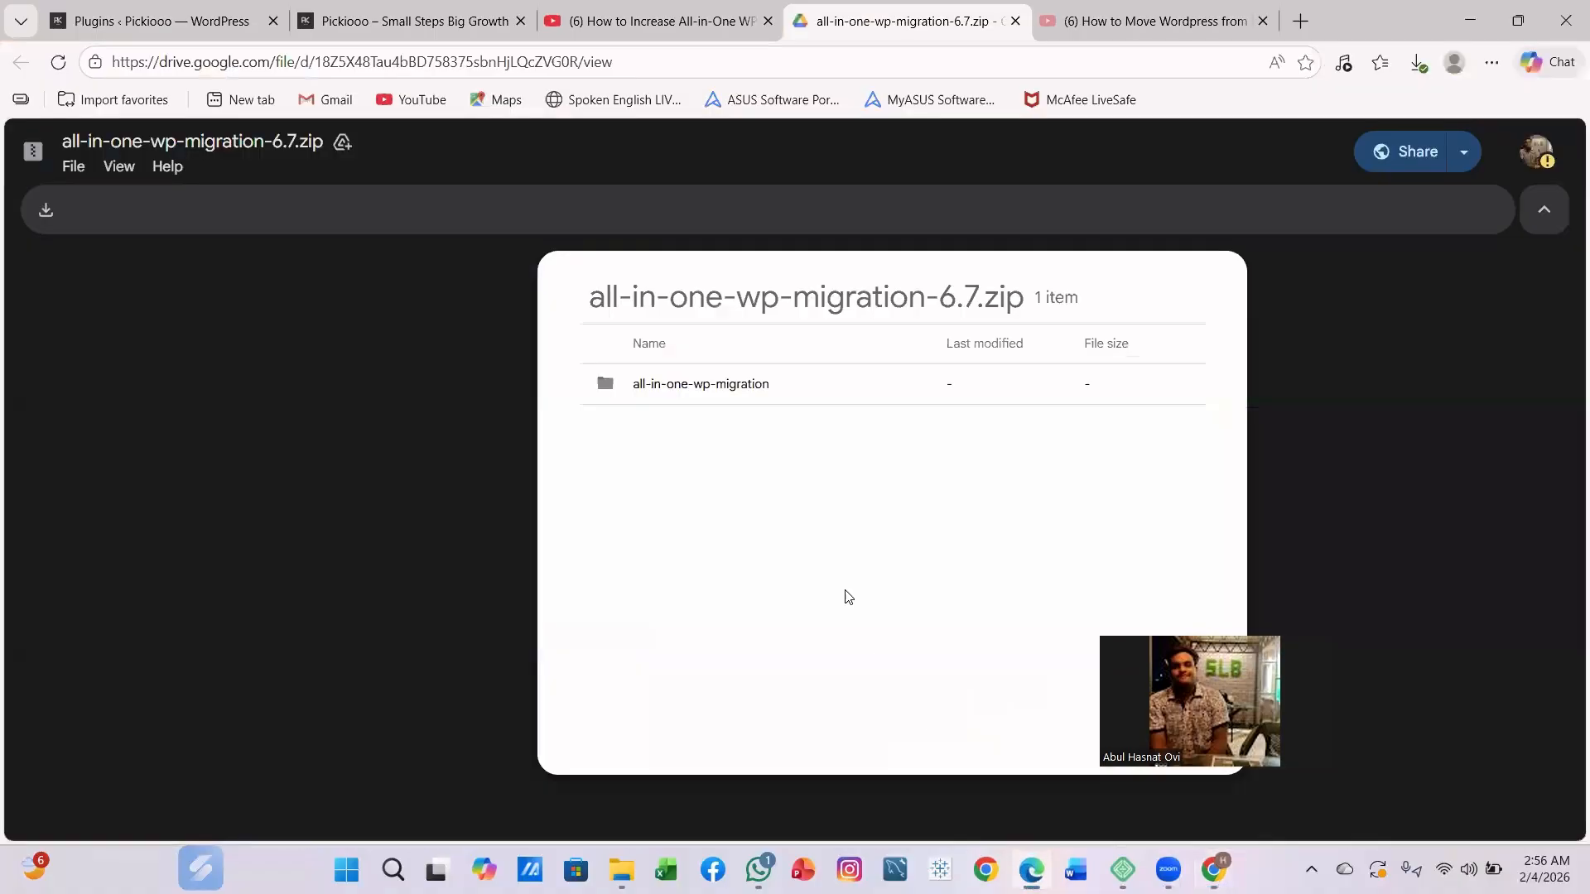
click(217, 7)
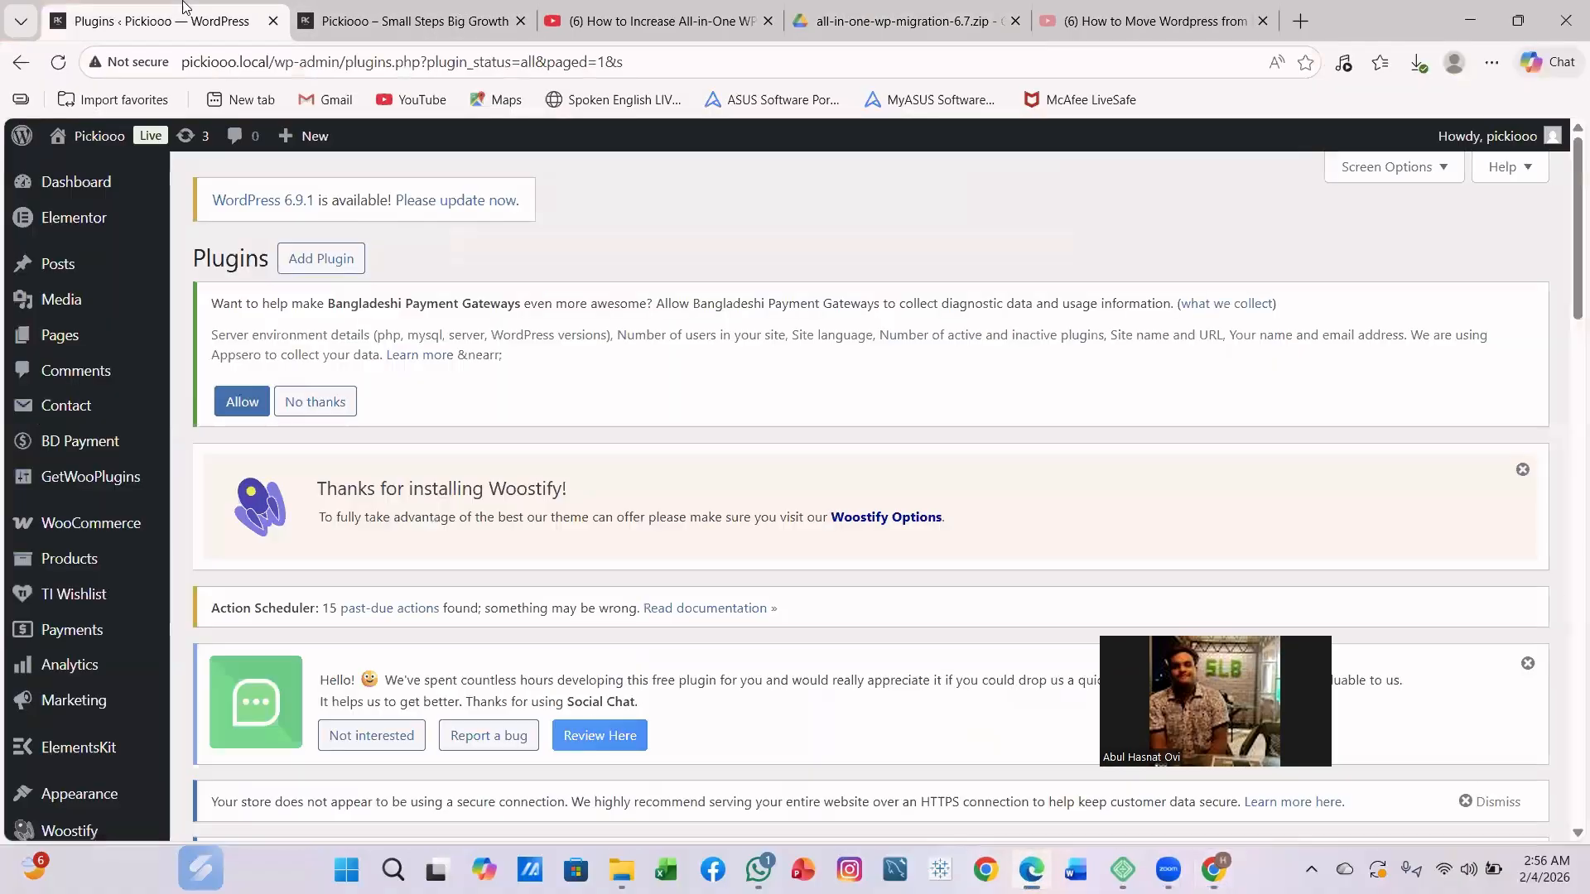
scroll(184, 461, down, 5)
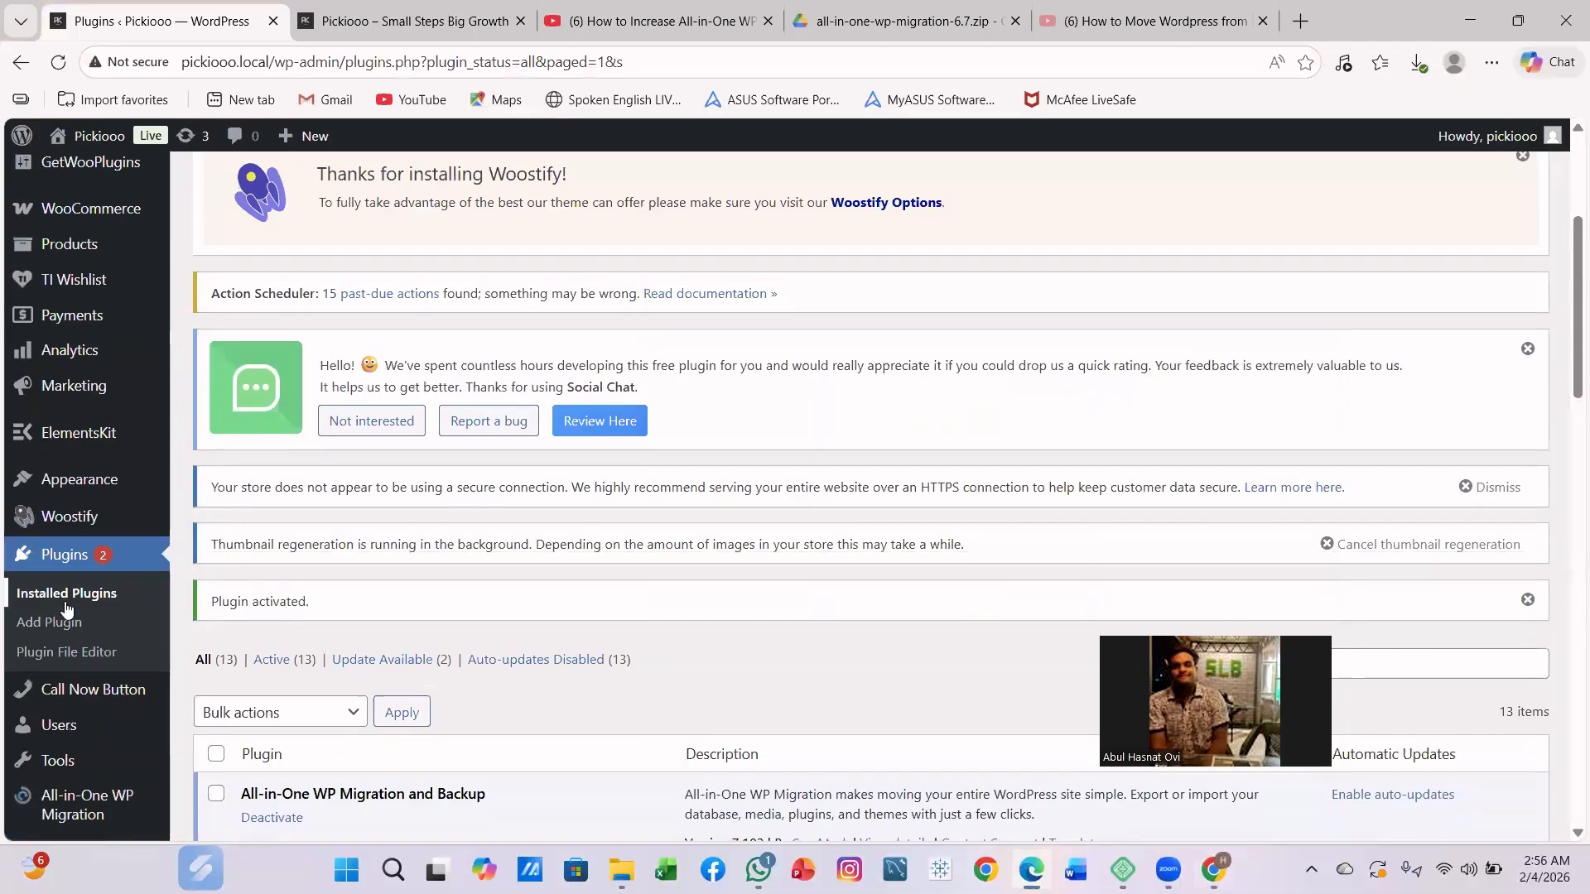
scroll(83, 573, down, 3)
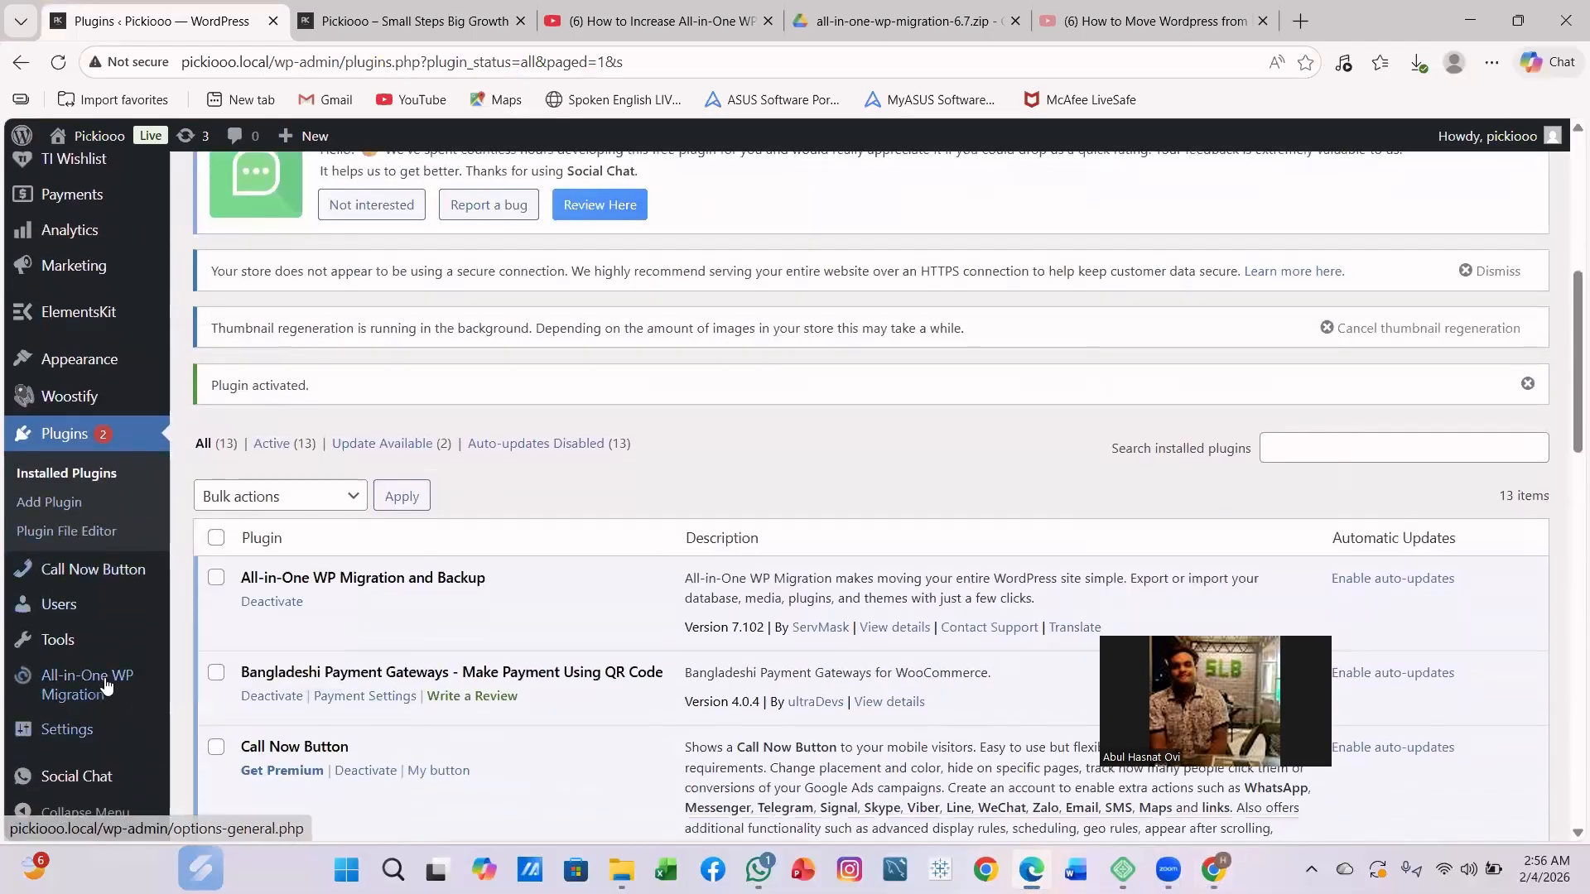
Export the local Pickiooo site to a file using All-in-One WP Migration > Export
mouse_move(91, 685)
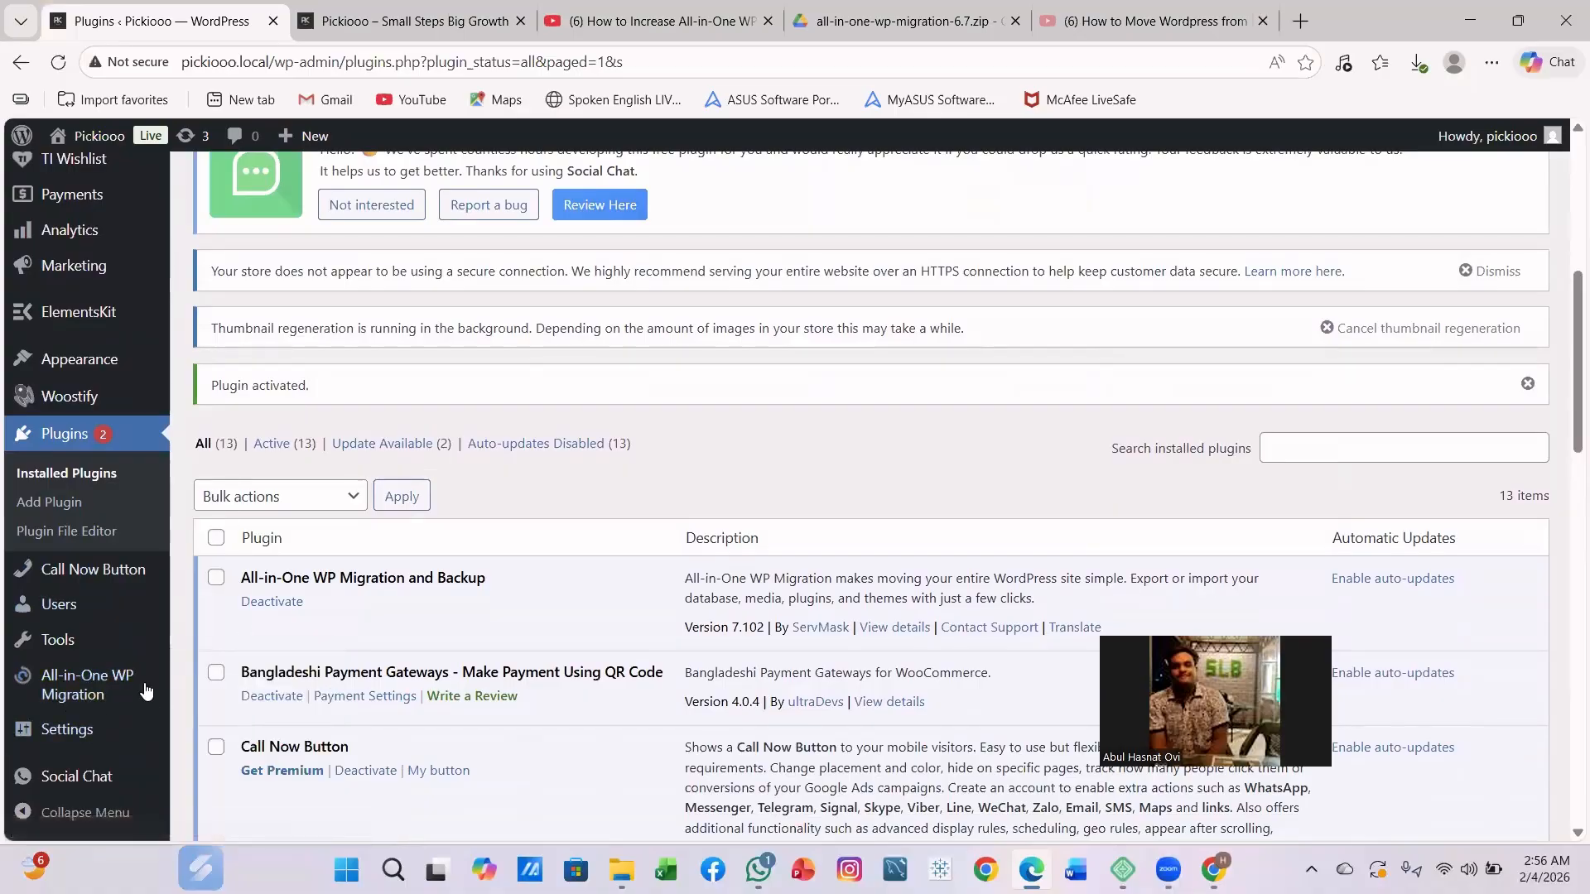
mouse_move(142, 687)
click(214, 667)
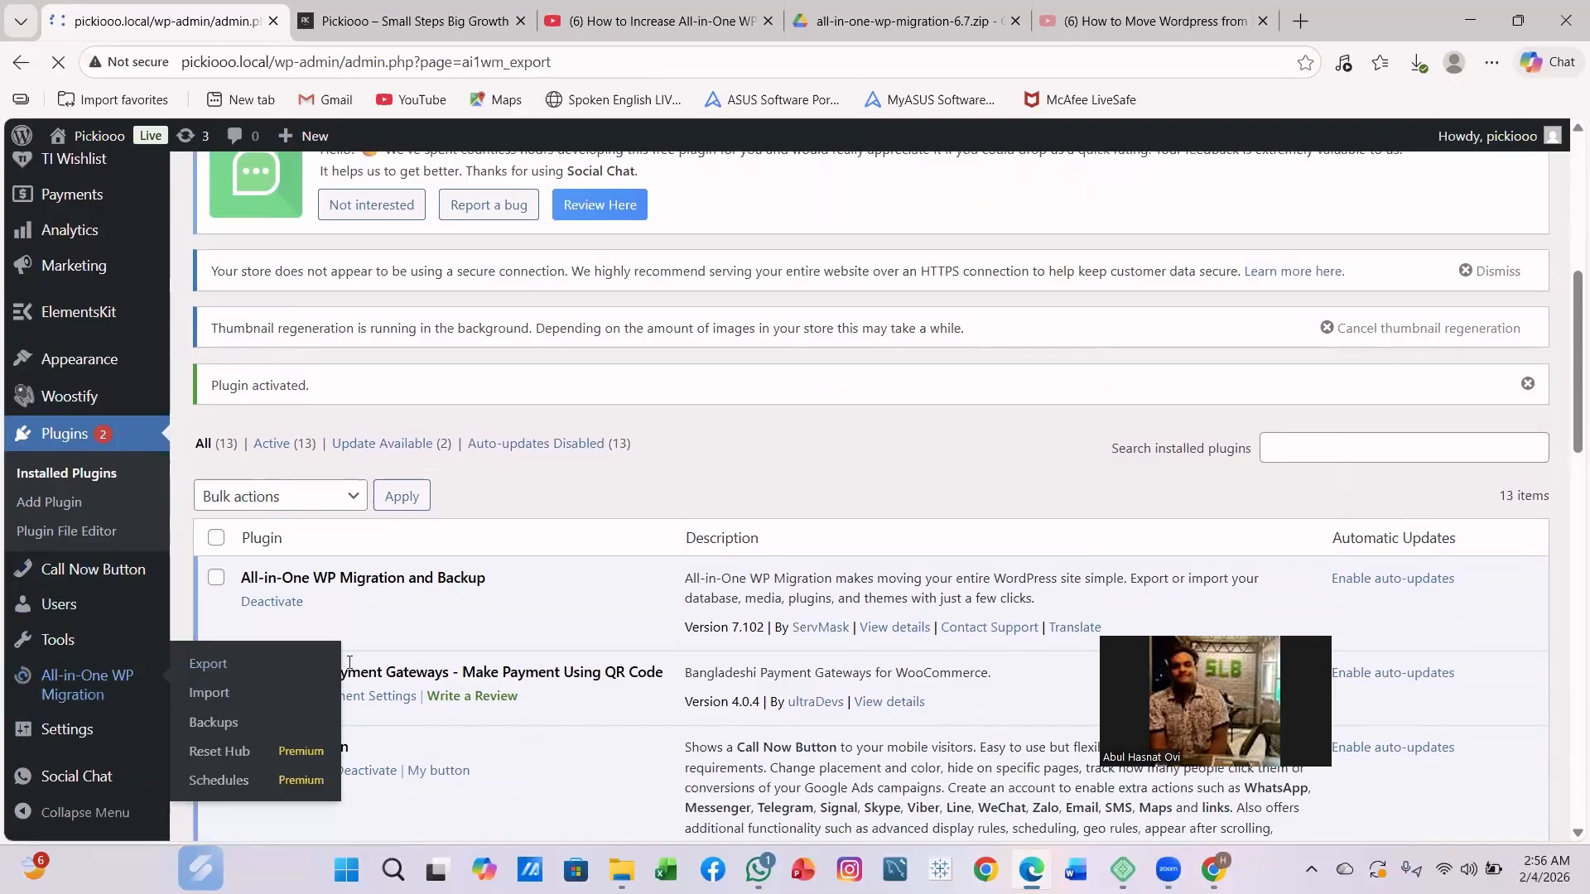
scroll(437, 691, down, 6)
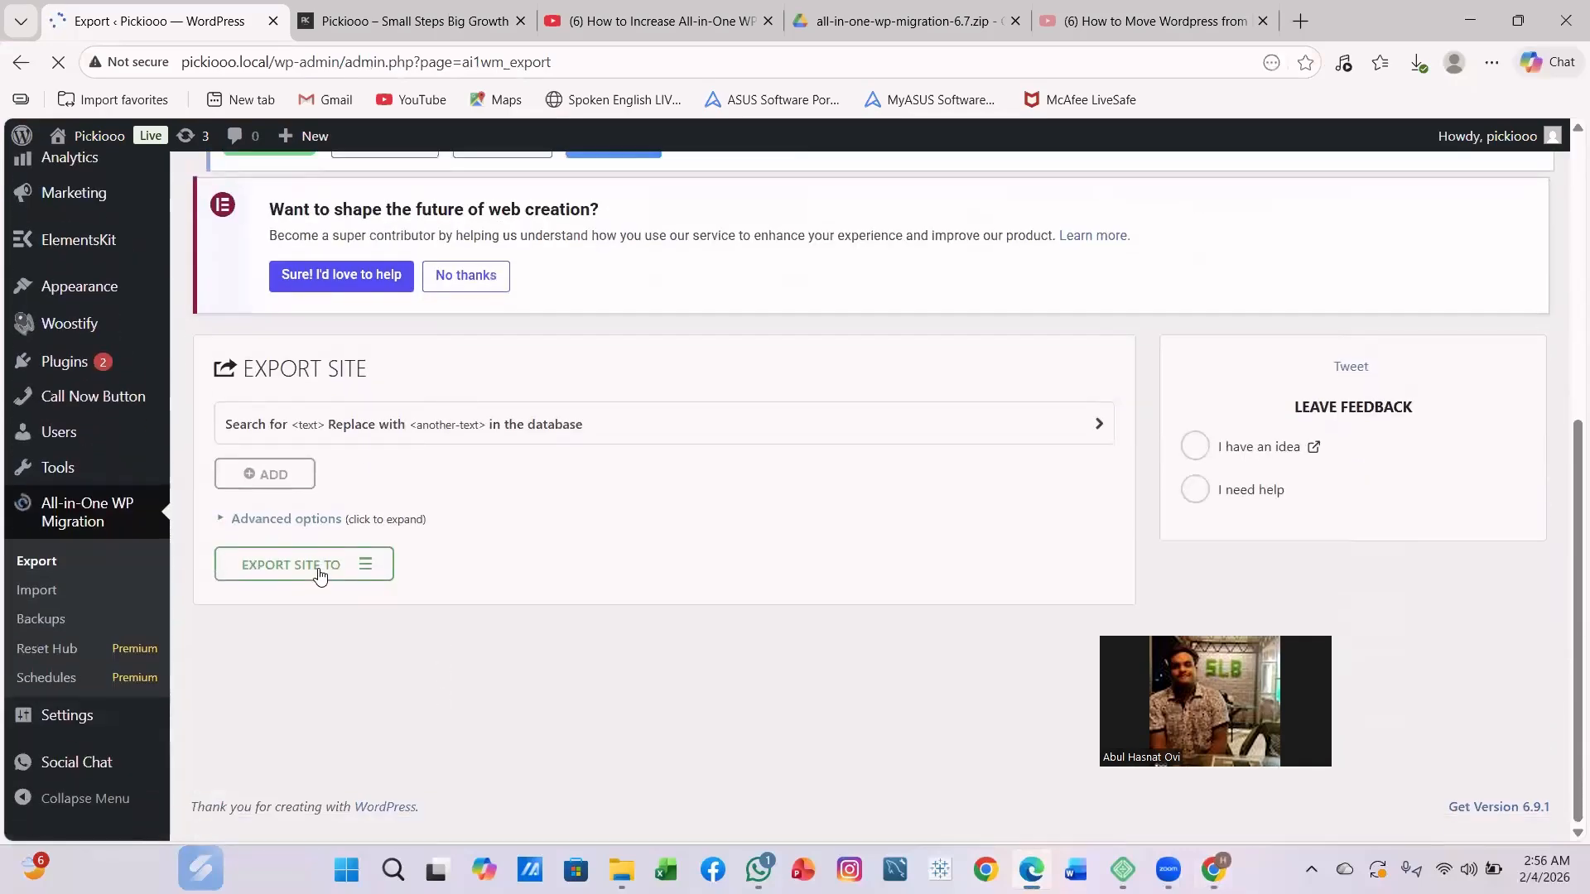
click(320, 574)
click(272, 595)
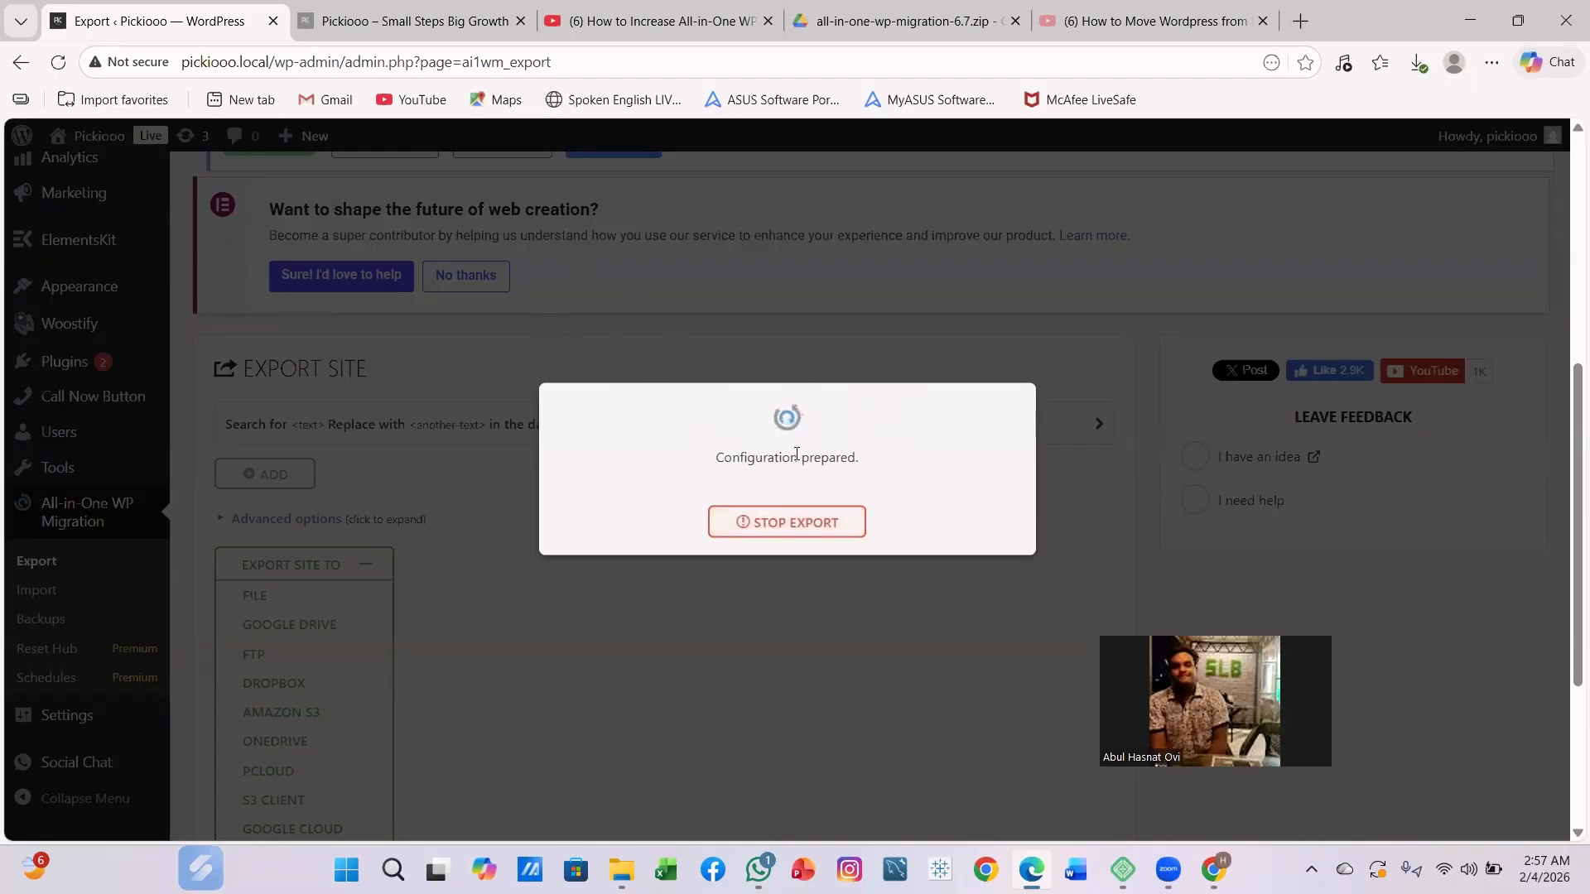
mouse_move(1215, 871)
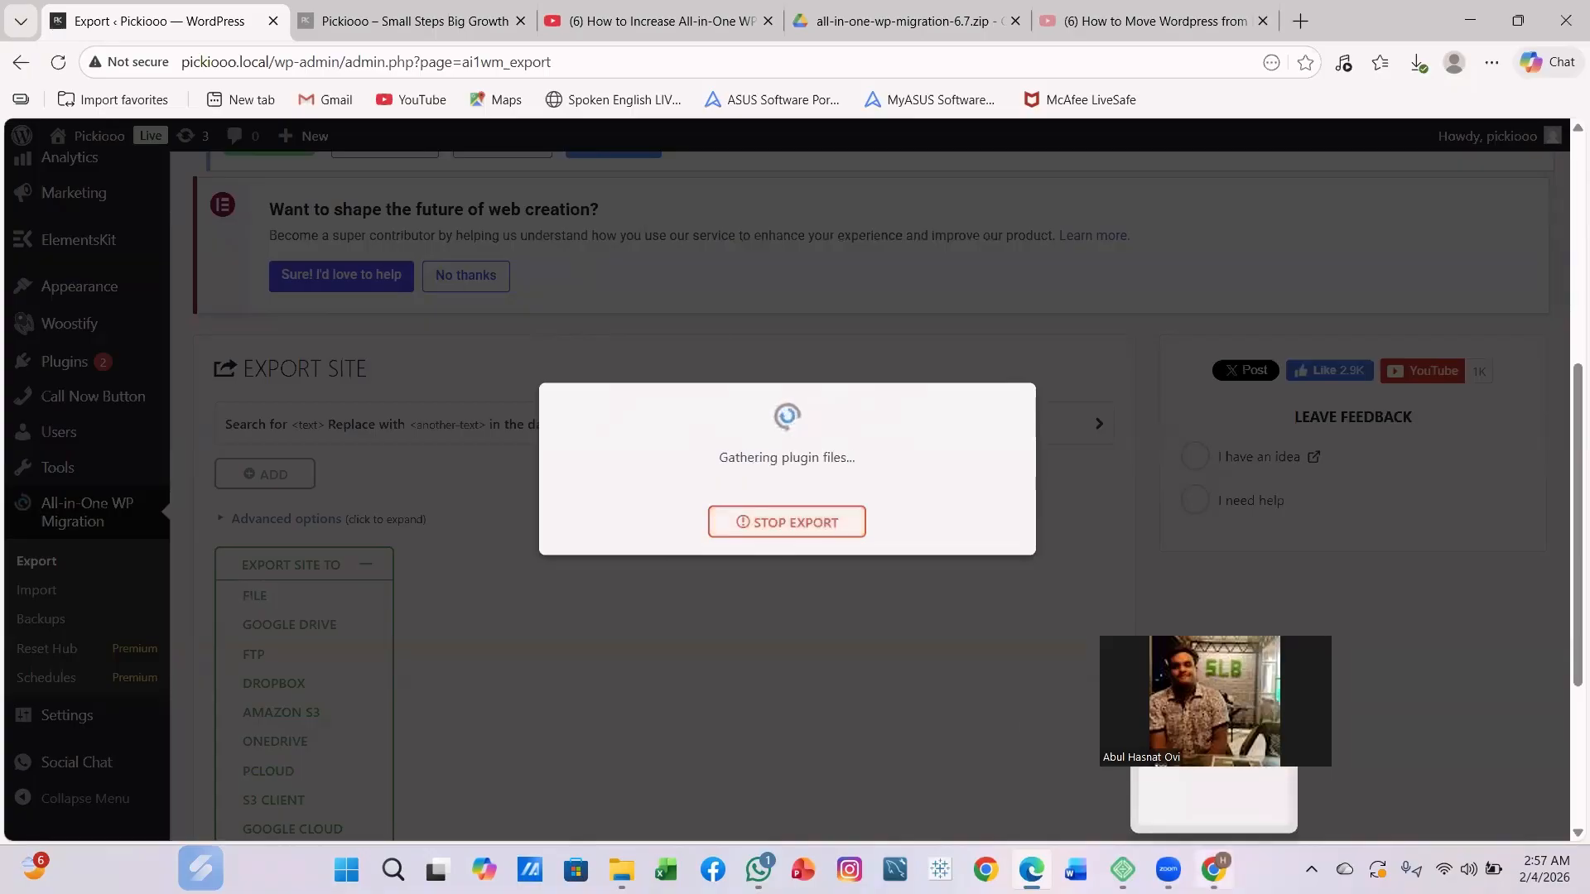
click(1163, 812)
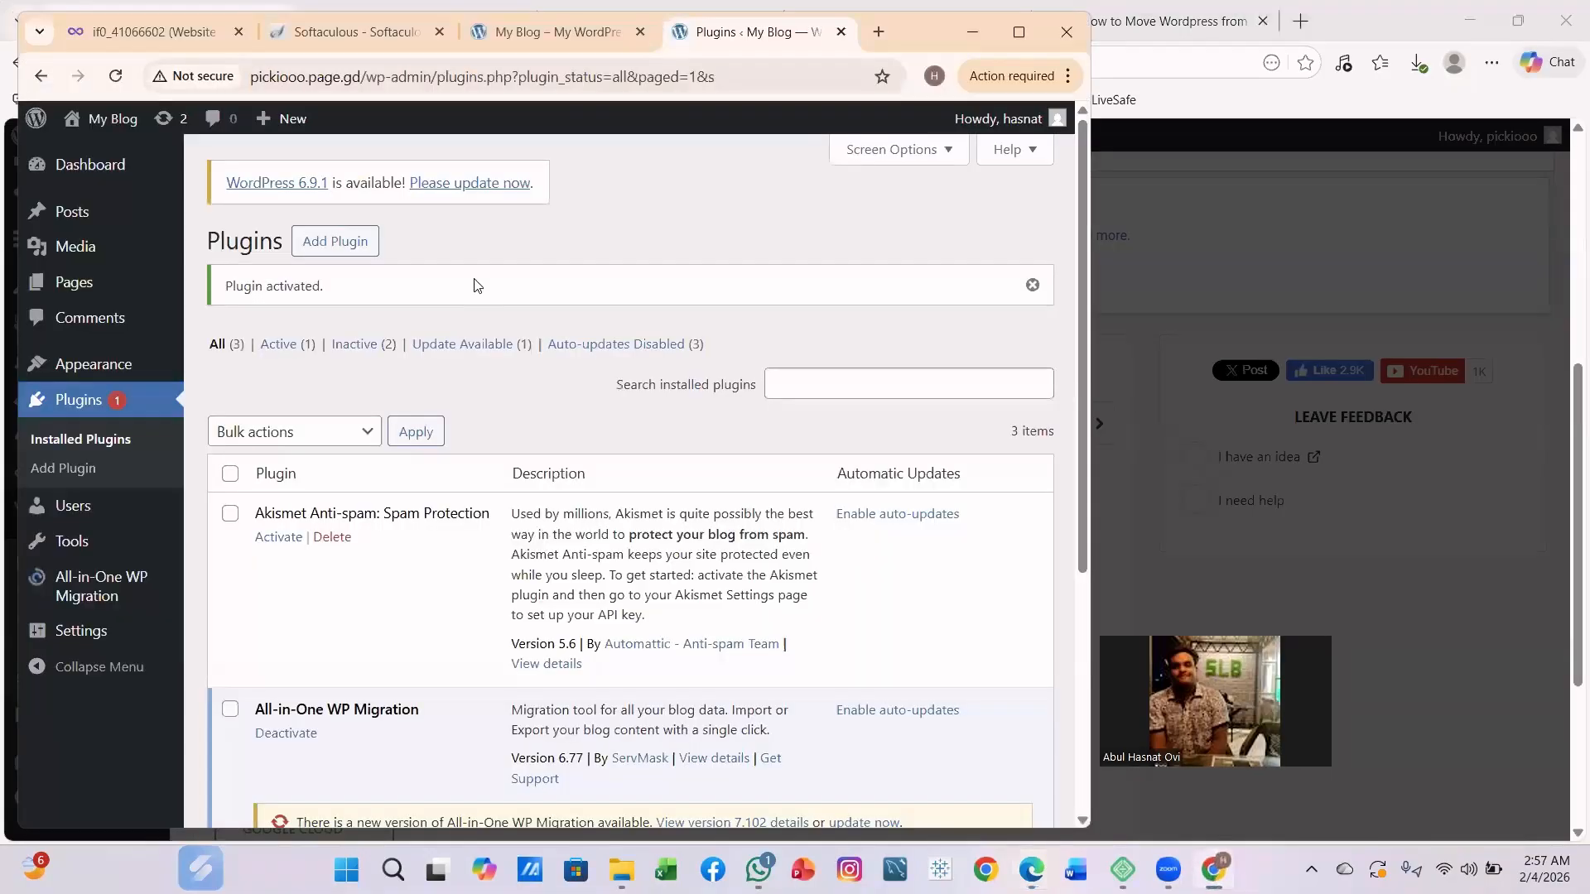
Open All-in-One WP Migration > Import on the new pickiooo.page.gd site
scroll(472, 285, down, 2)
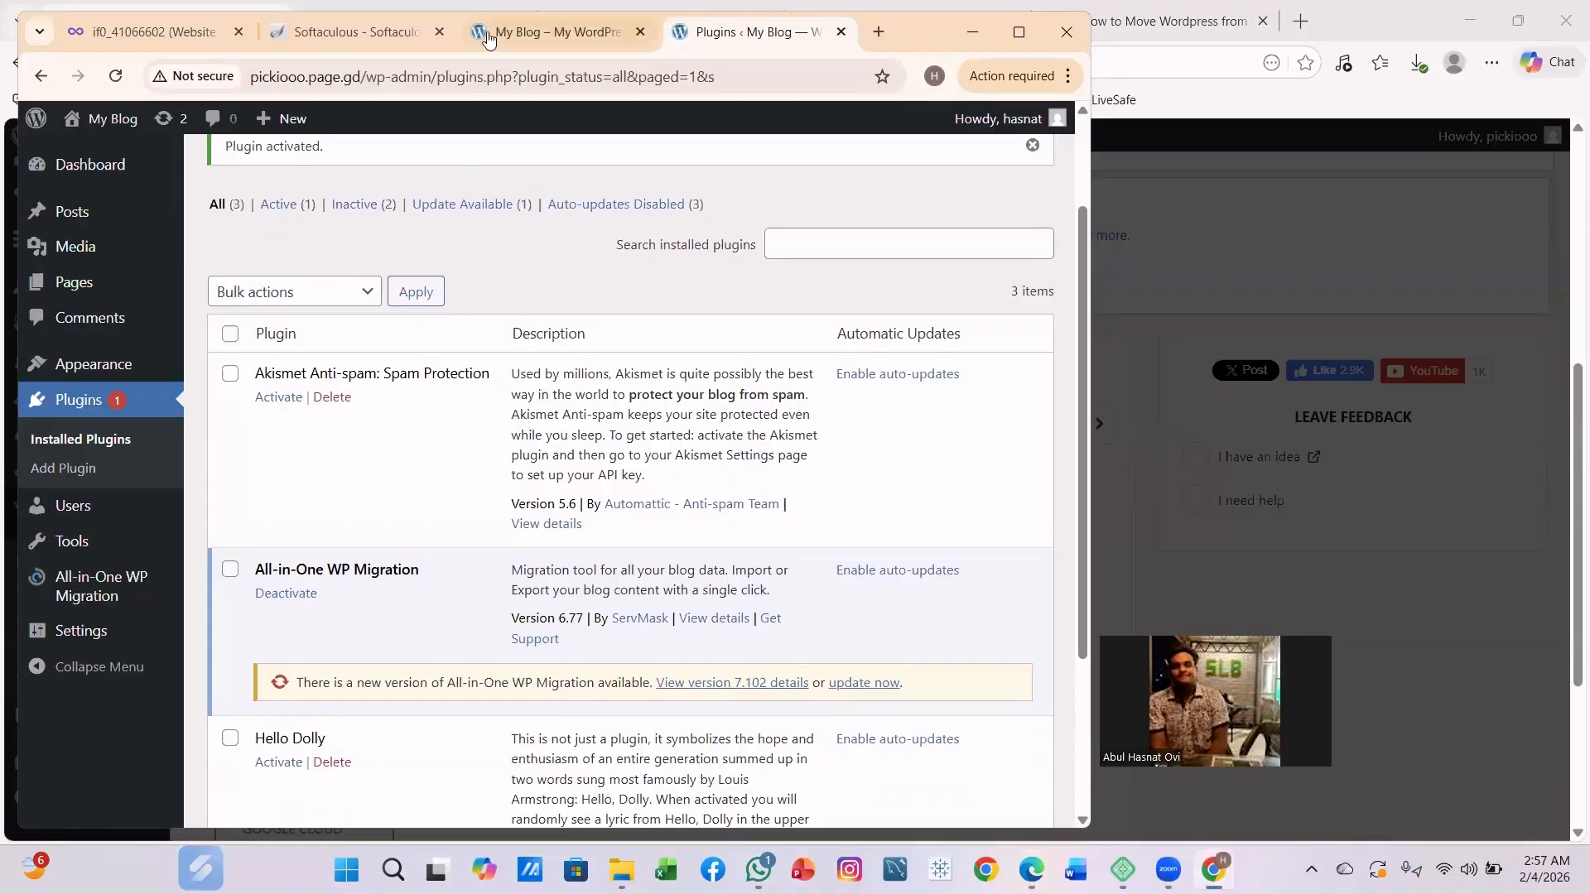
scroll(371, 311, down, 1)
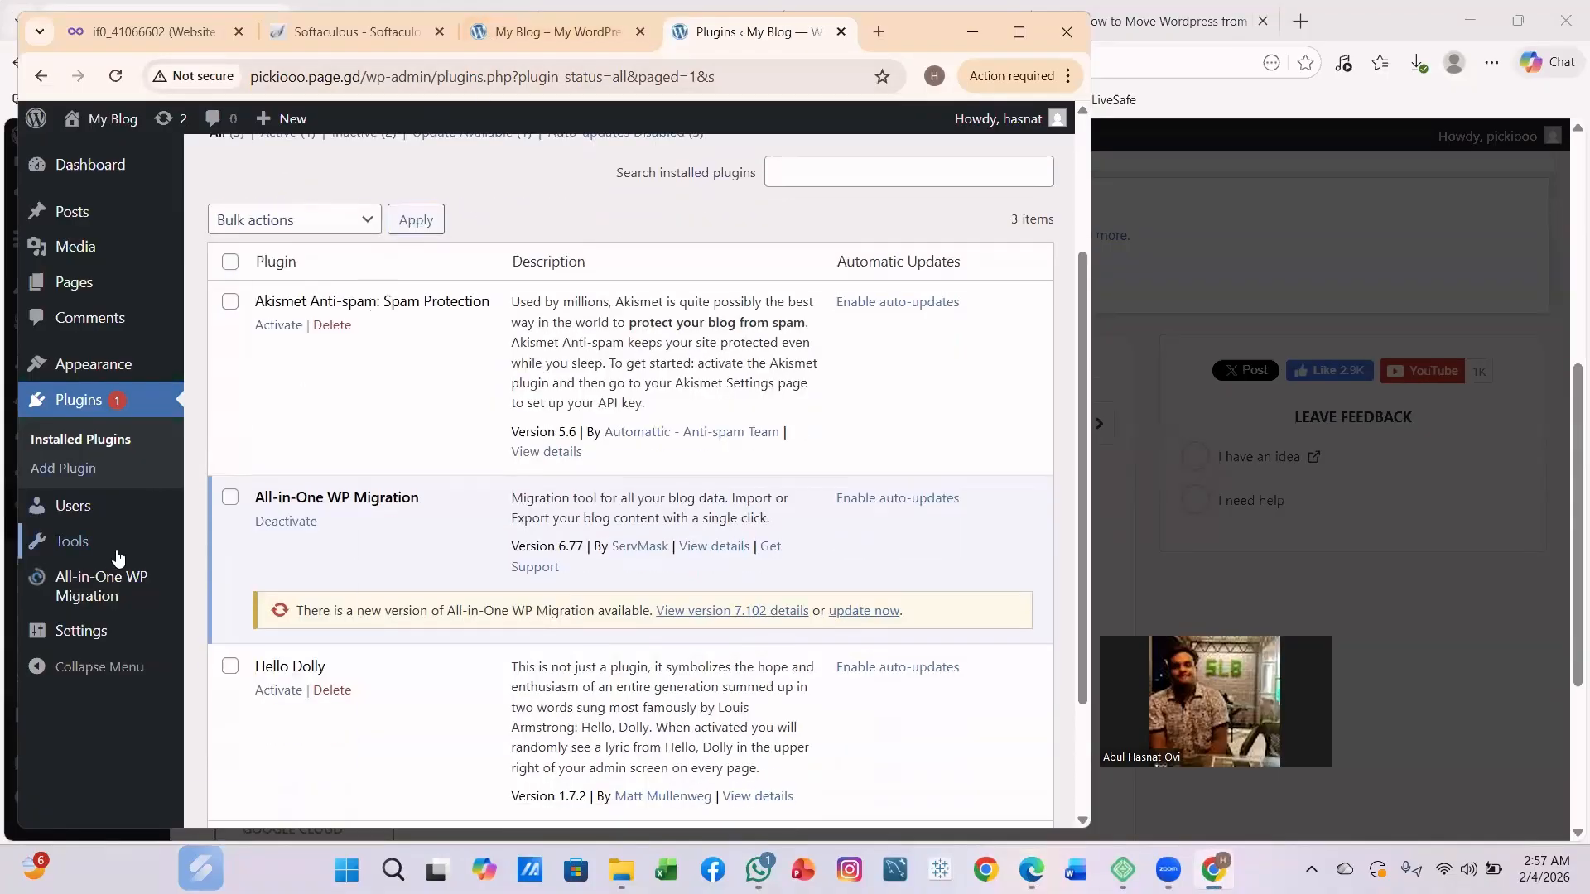
mouse_move(110, 602)
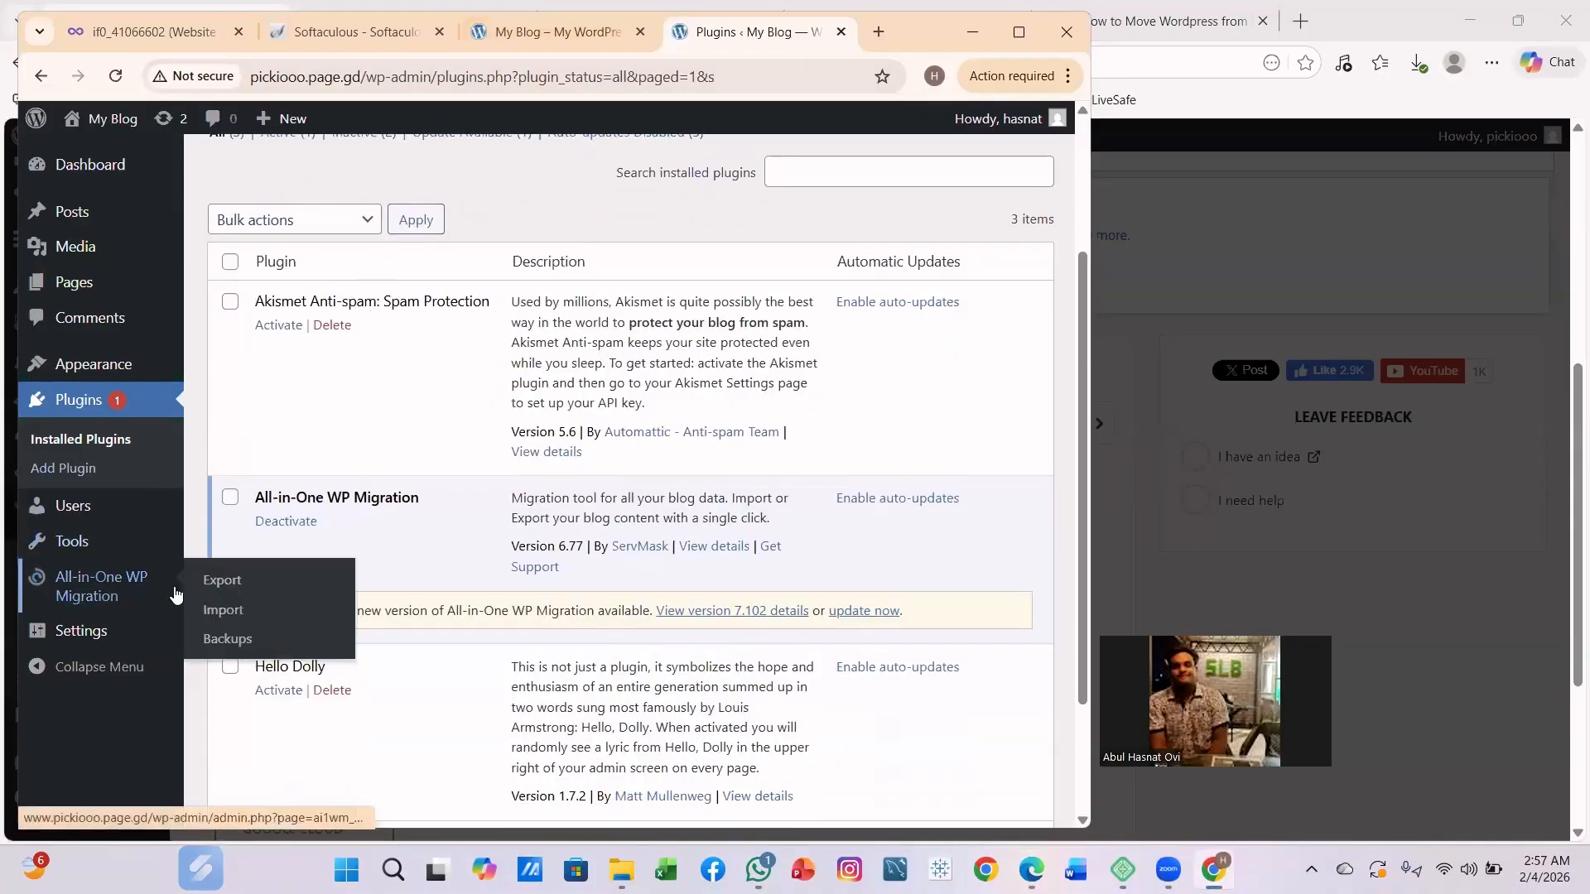
click(223, 611)
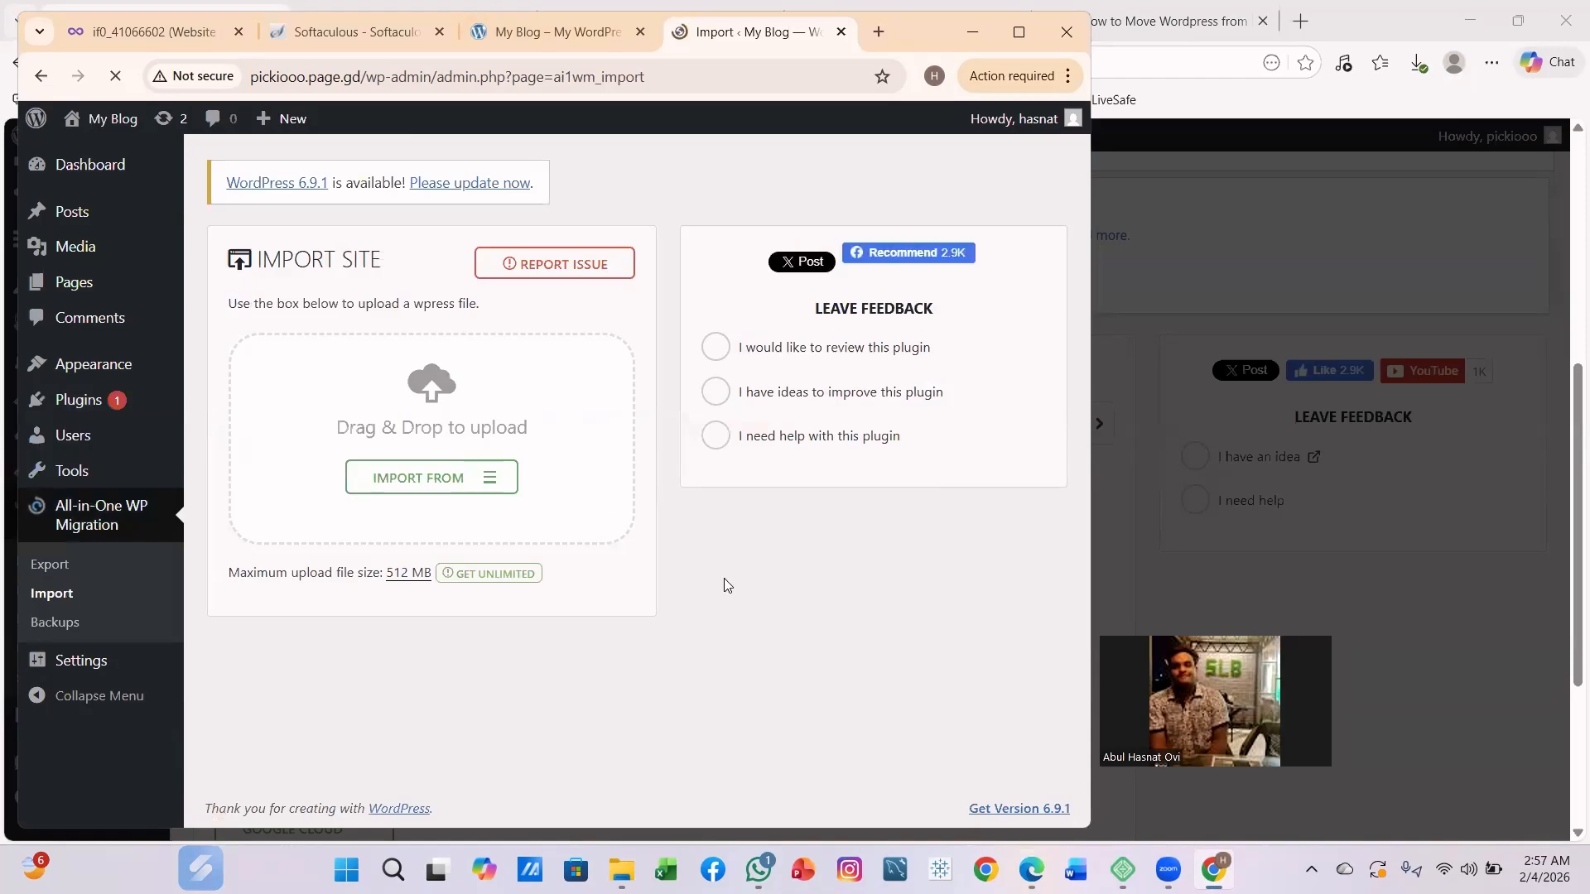
Download the 334 MB pickiooo.local .wpress export, then return to the new site's Import page
click(1031, 869)
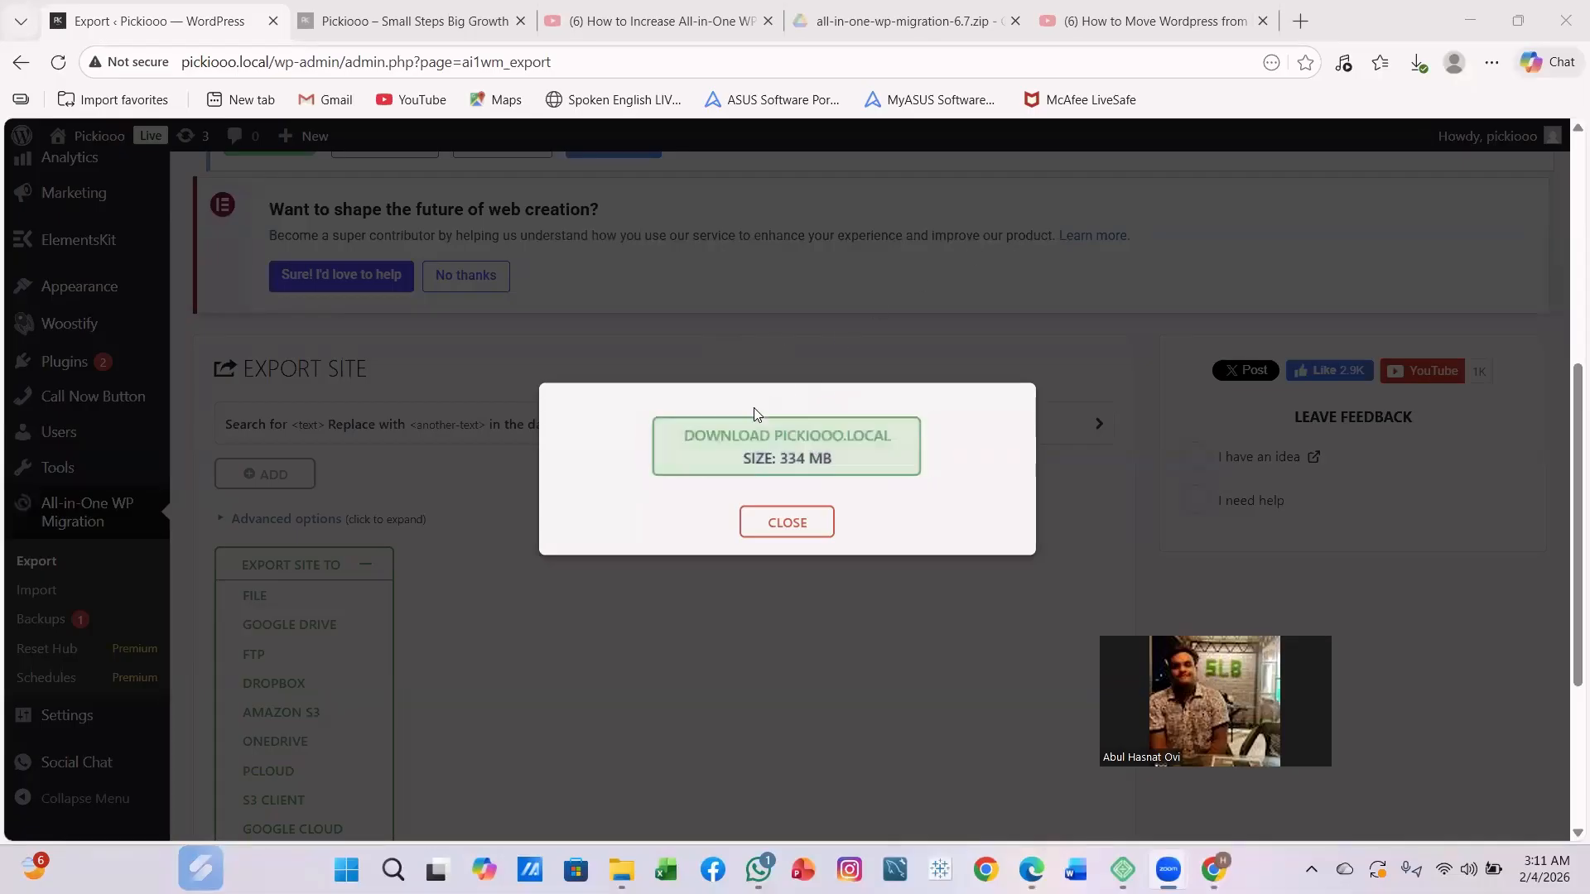
click(802, 460)
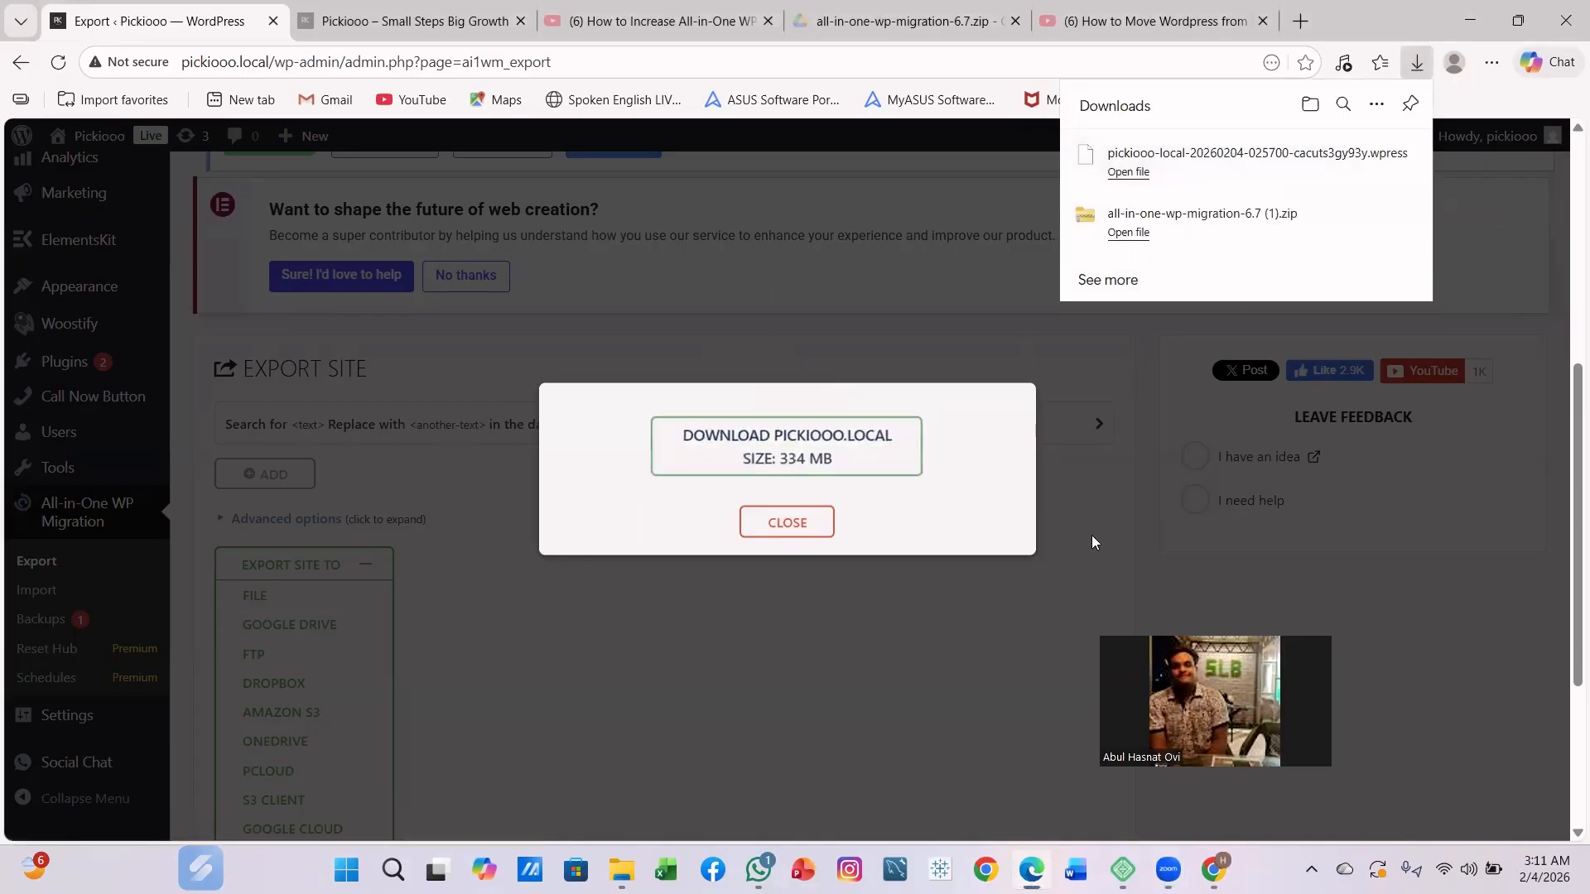
mouse_move(1211, 867)
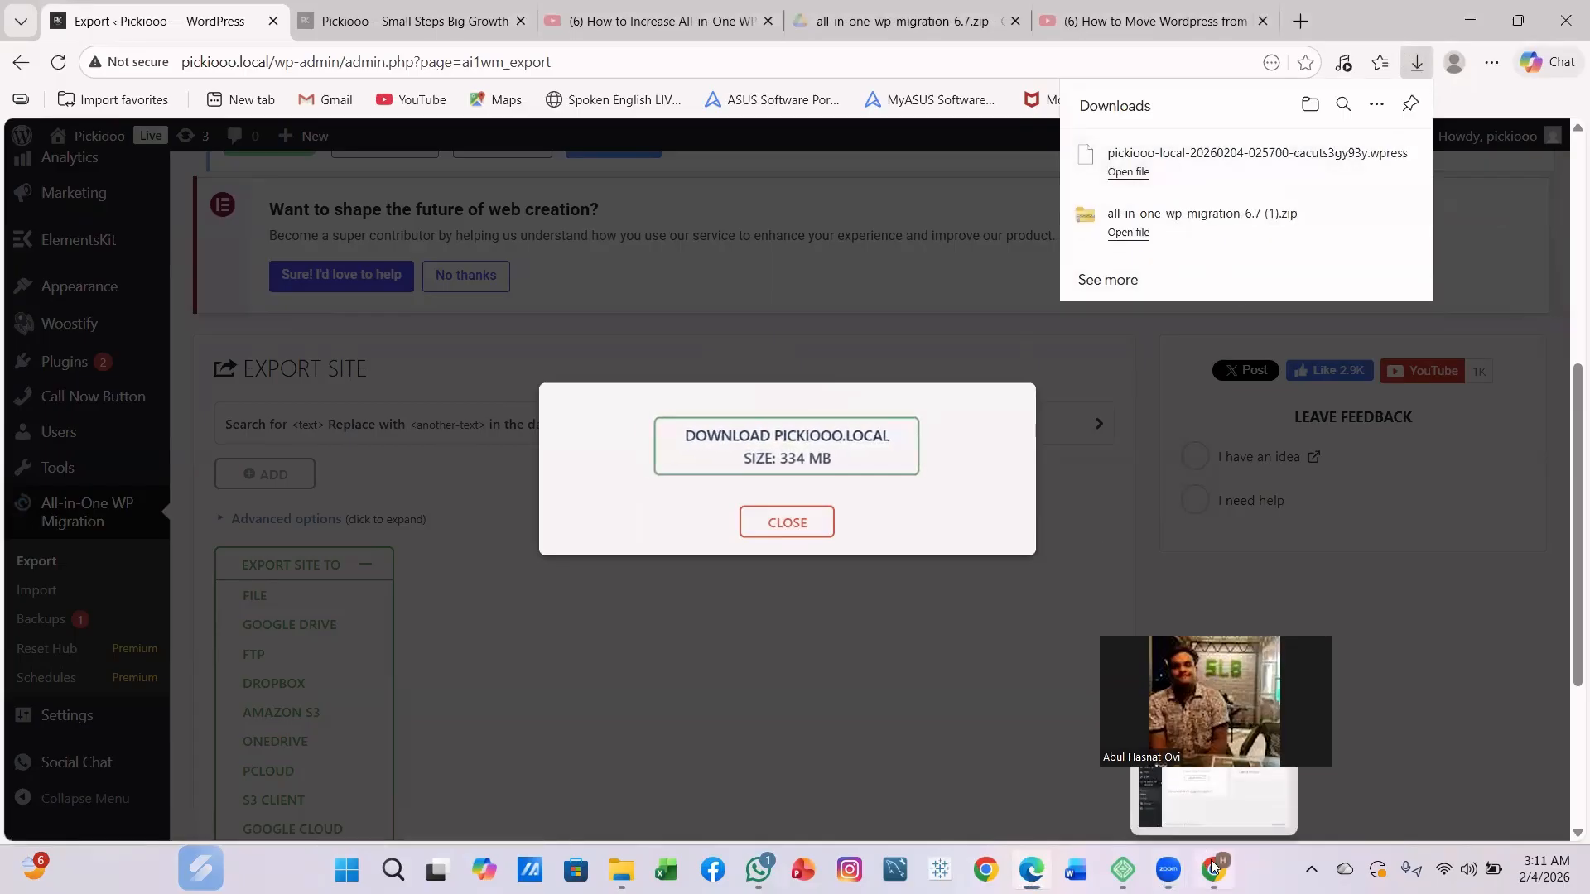
click(1211, 866)
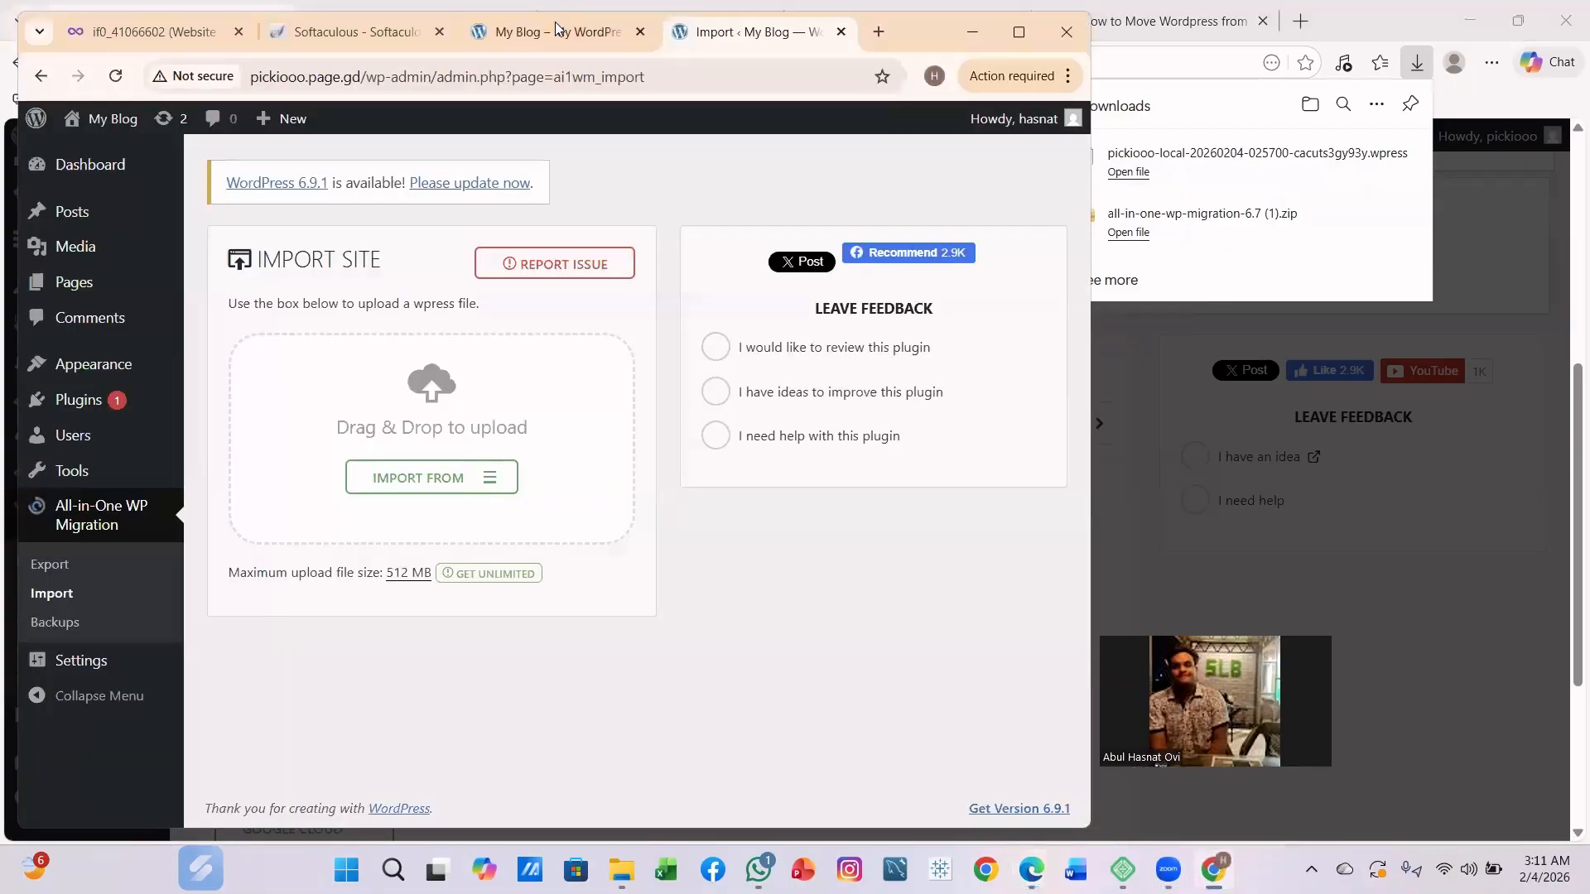
Import the downloaded pickiooo .wpress backup from file and accept the overwrite warning
click(421, 480)
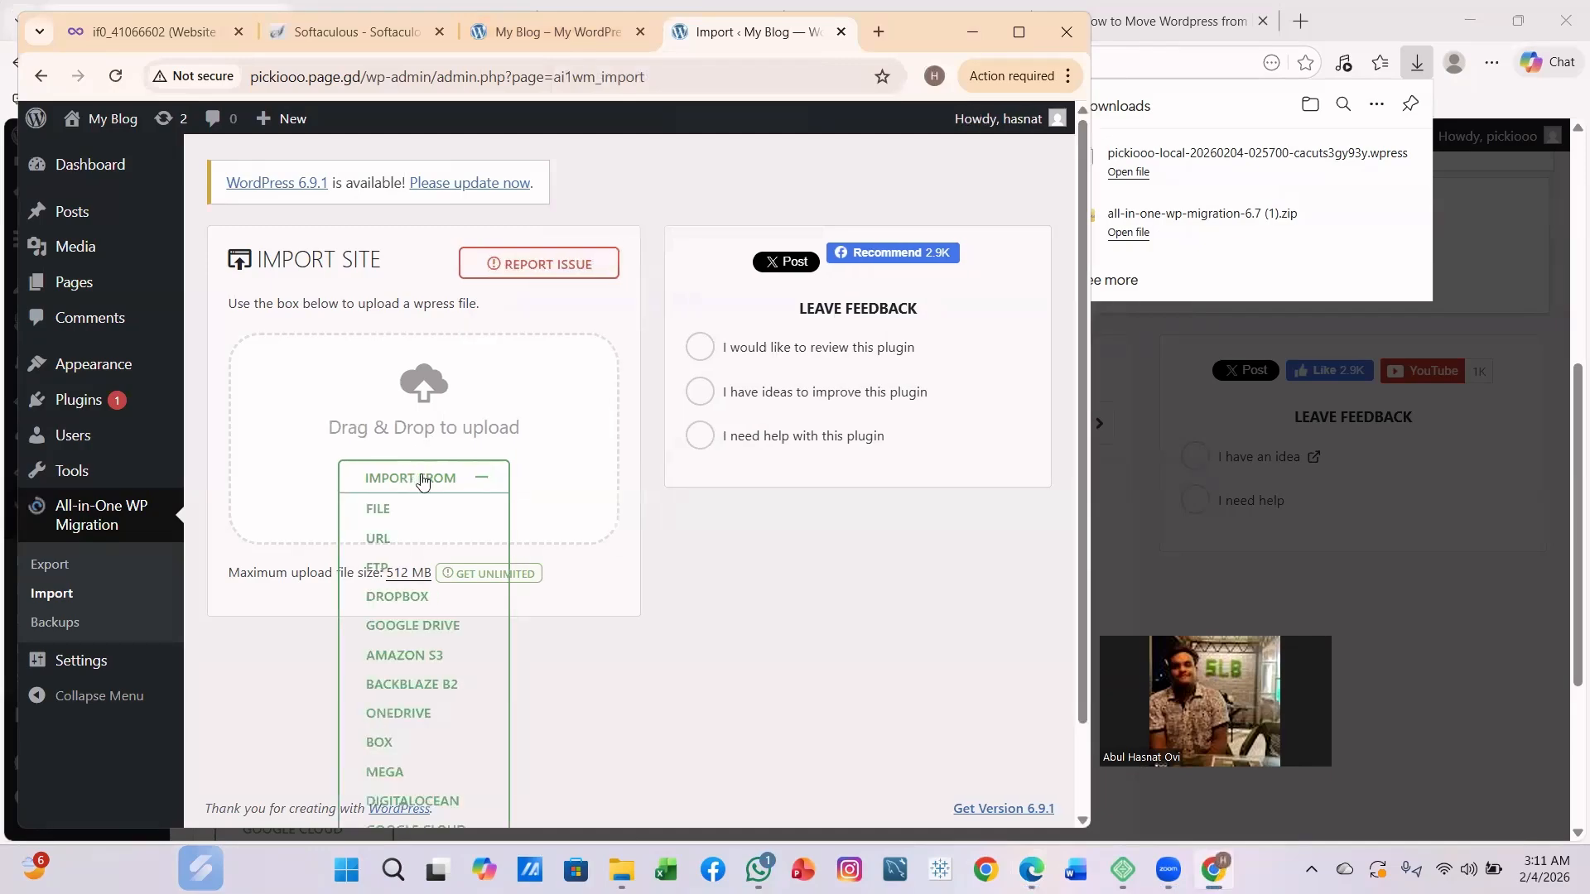
click(379, 507)
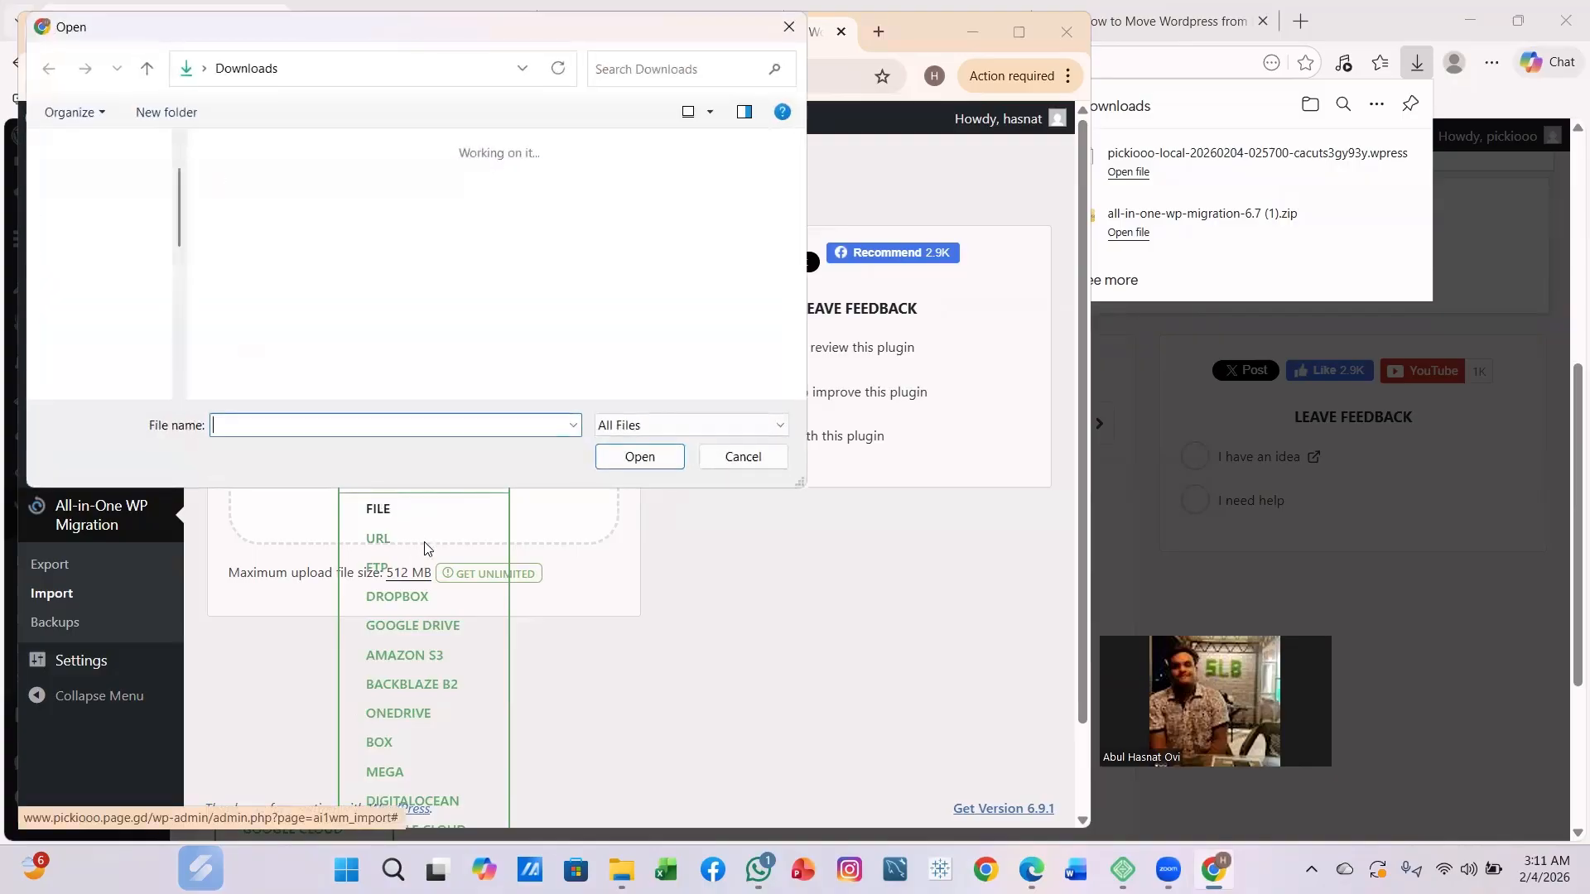
click(282, 265)
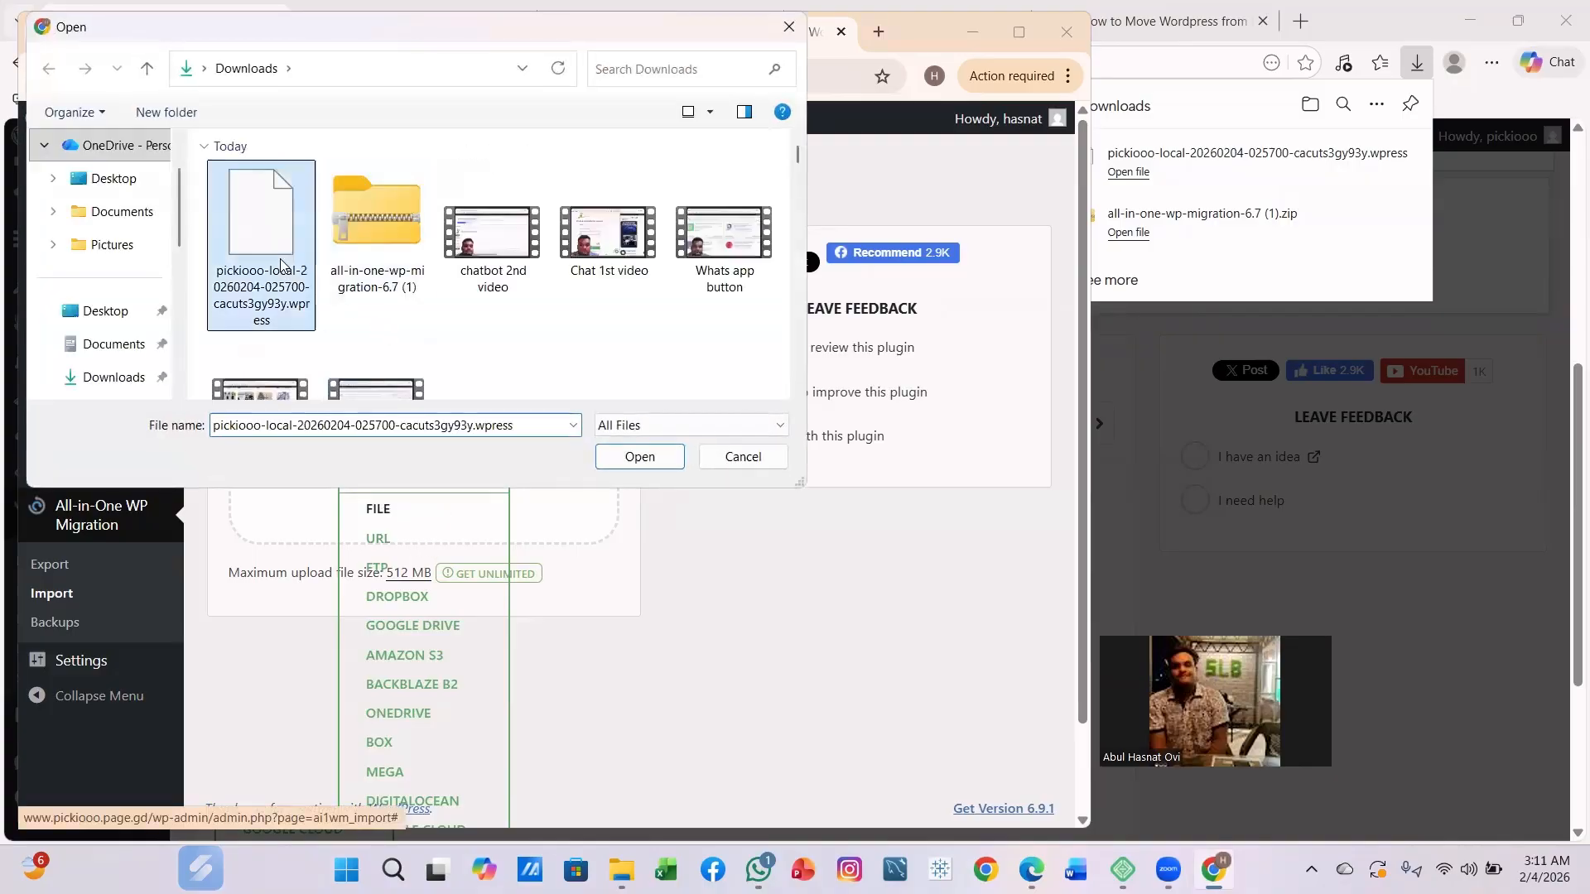
click(634, 469)
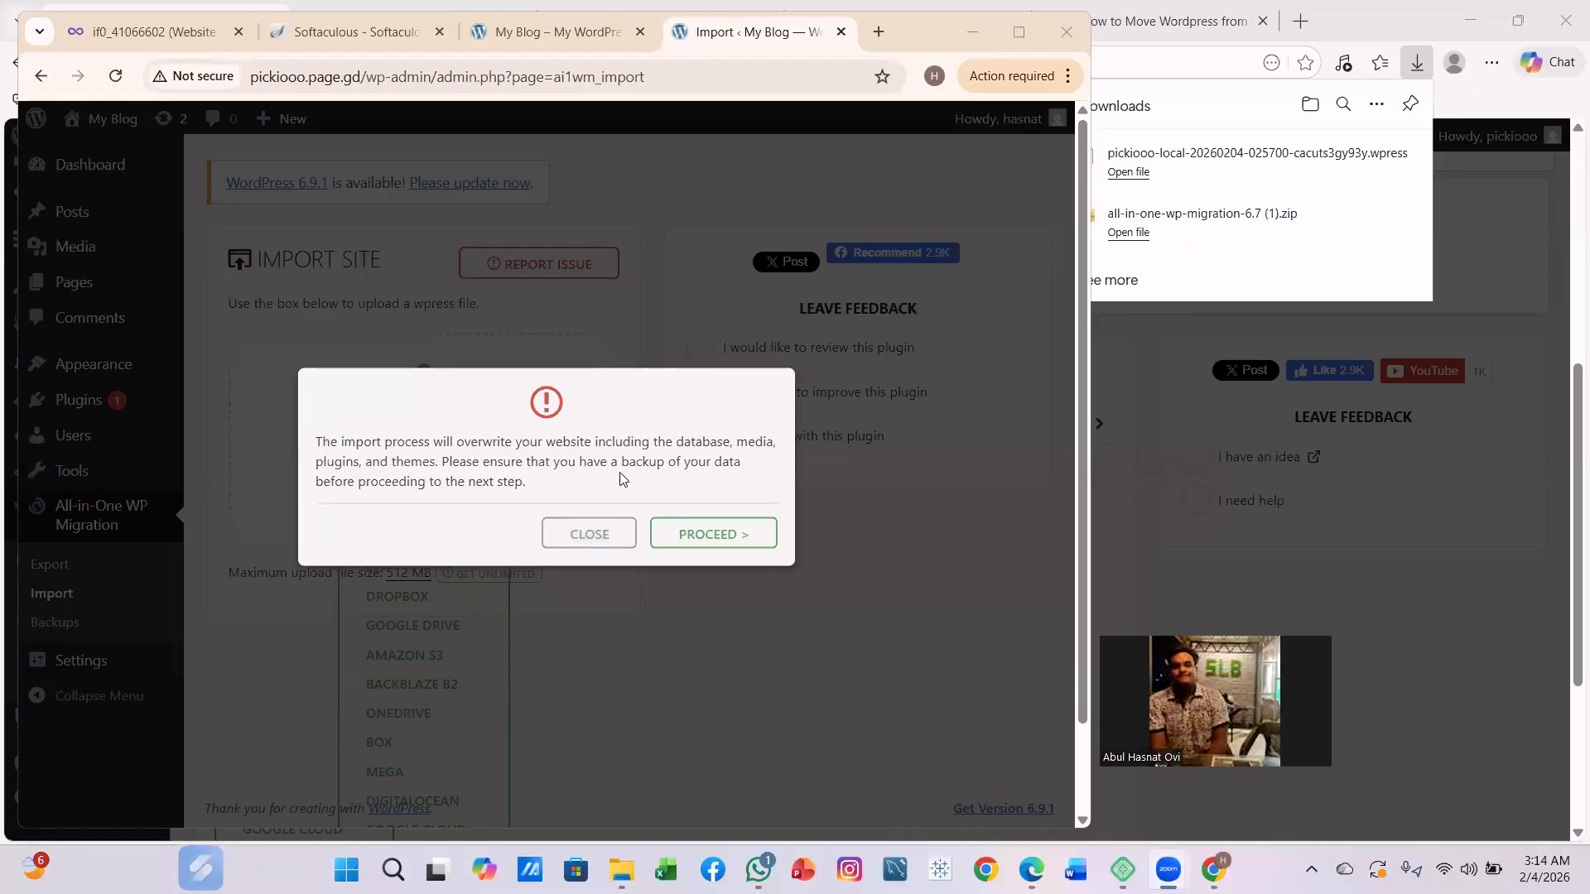
click(727, 532)
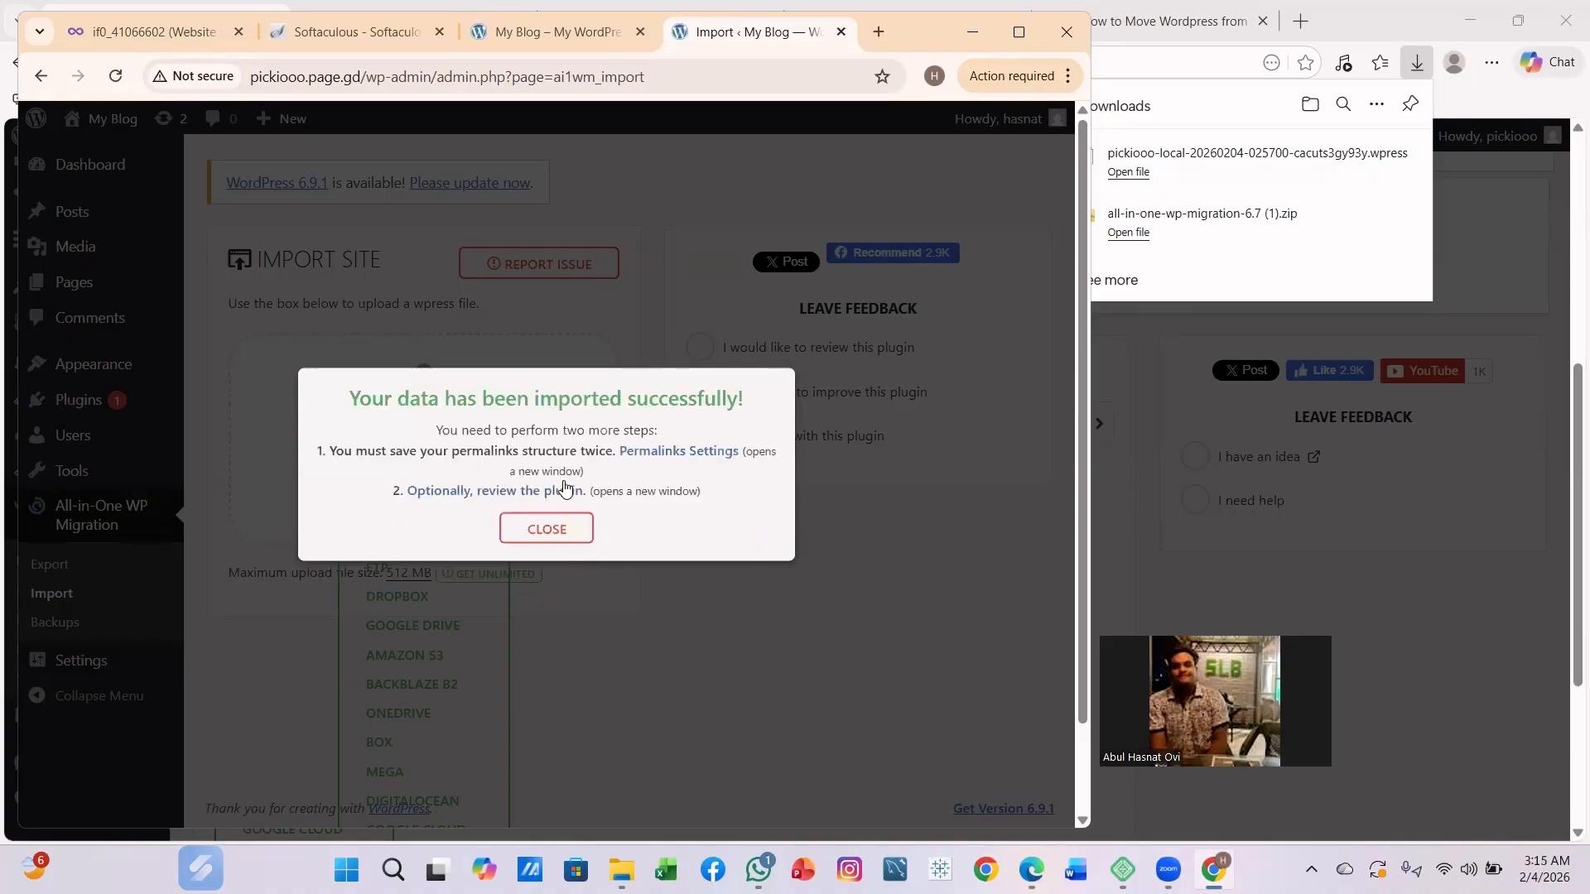
Dismiss the import success dialog once the Pickiooo data import finishes
click(515, 530)
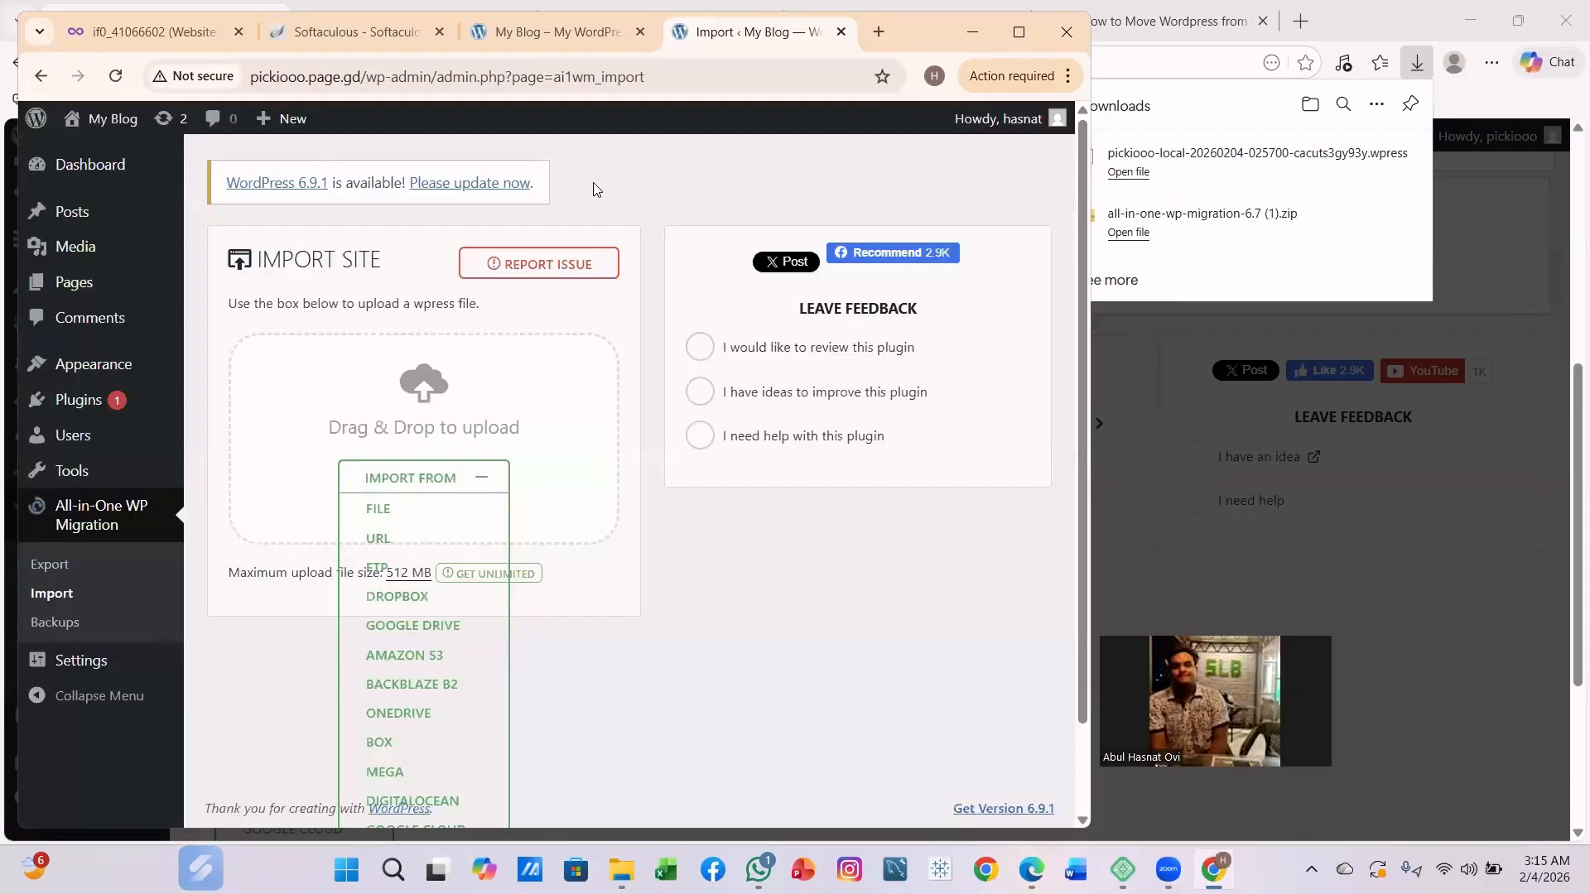
Load pickiooo.page.gd and review its categories, discounted products and offer countdown
click(544, 31)
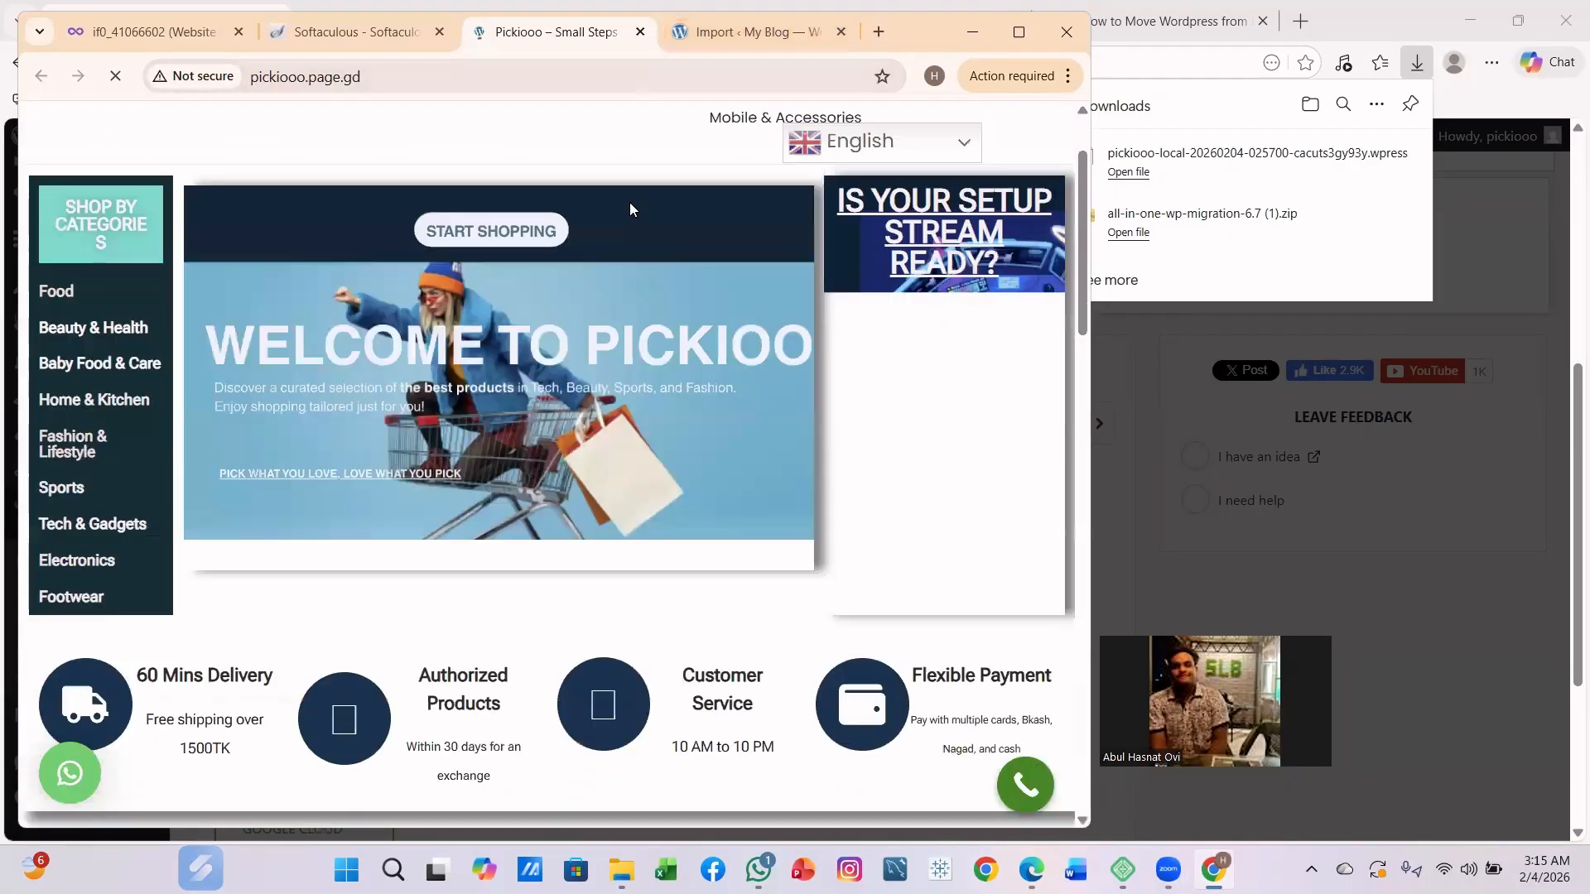
scroll(586, 324, down, 10)
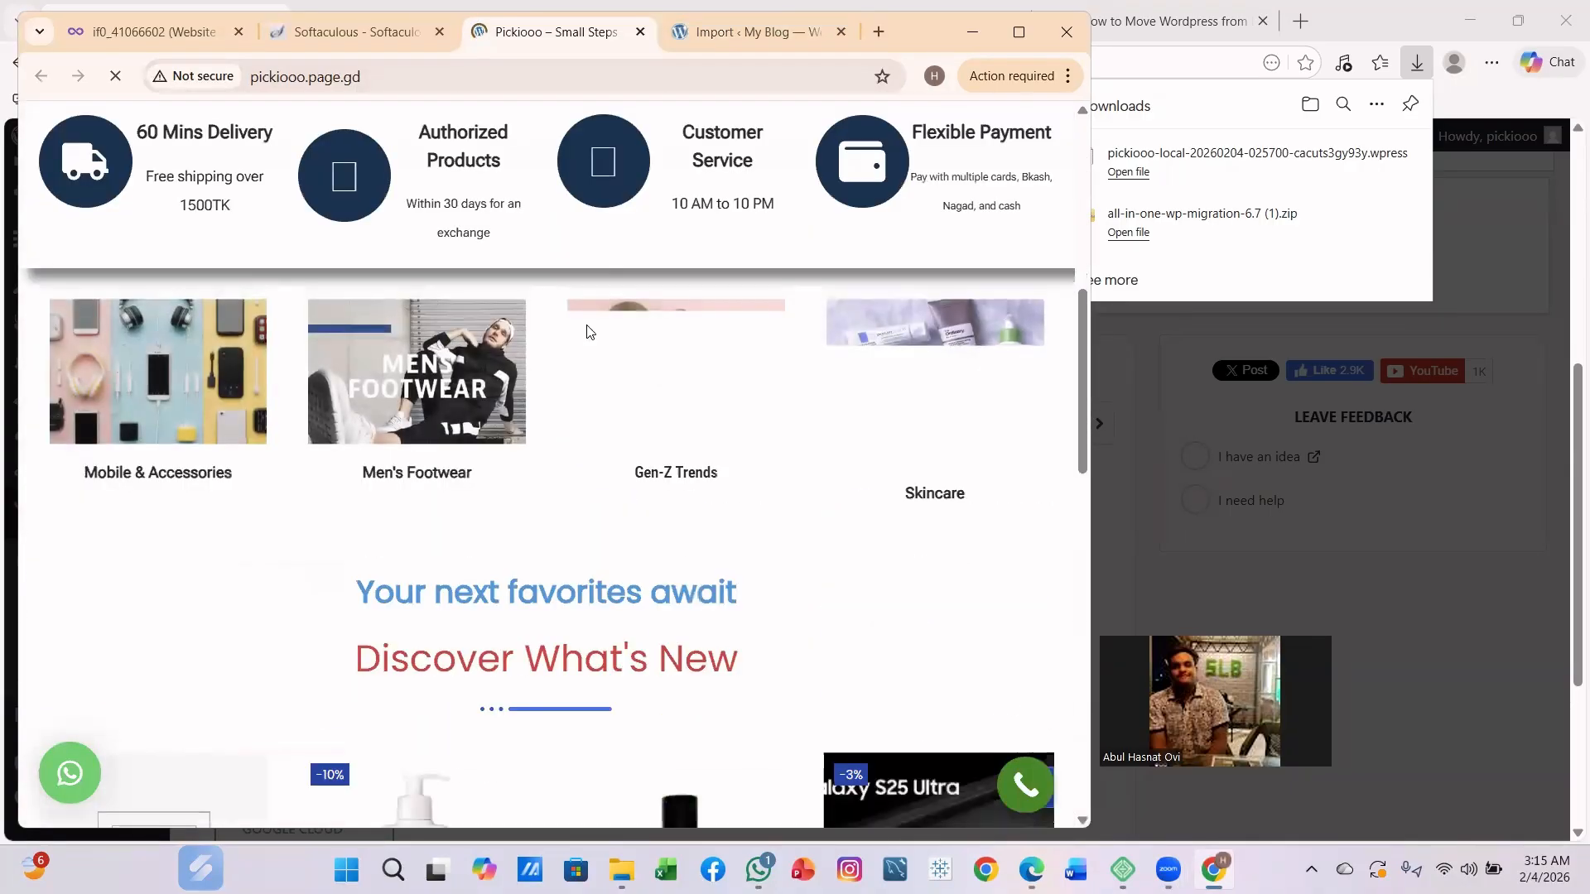
scroll(586, 325, down, 5)
scroll(586, 325, up, 7)
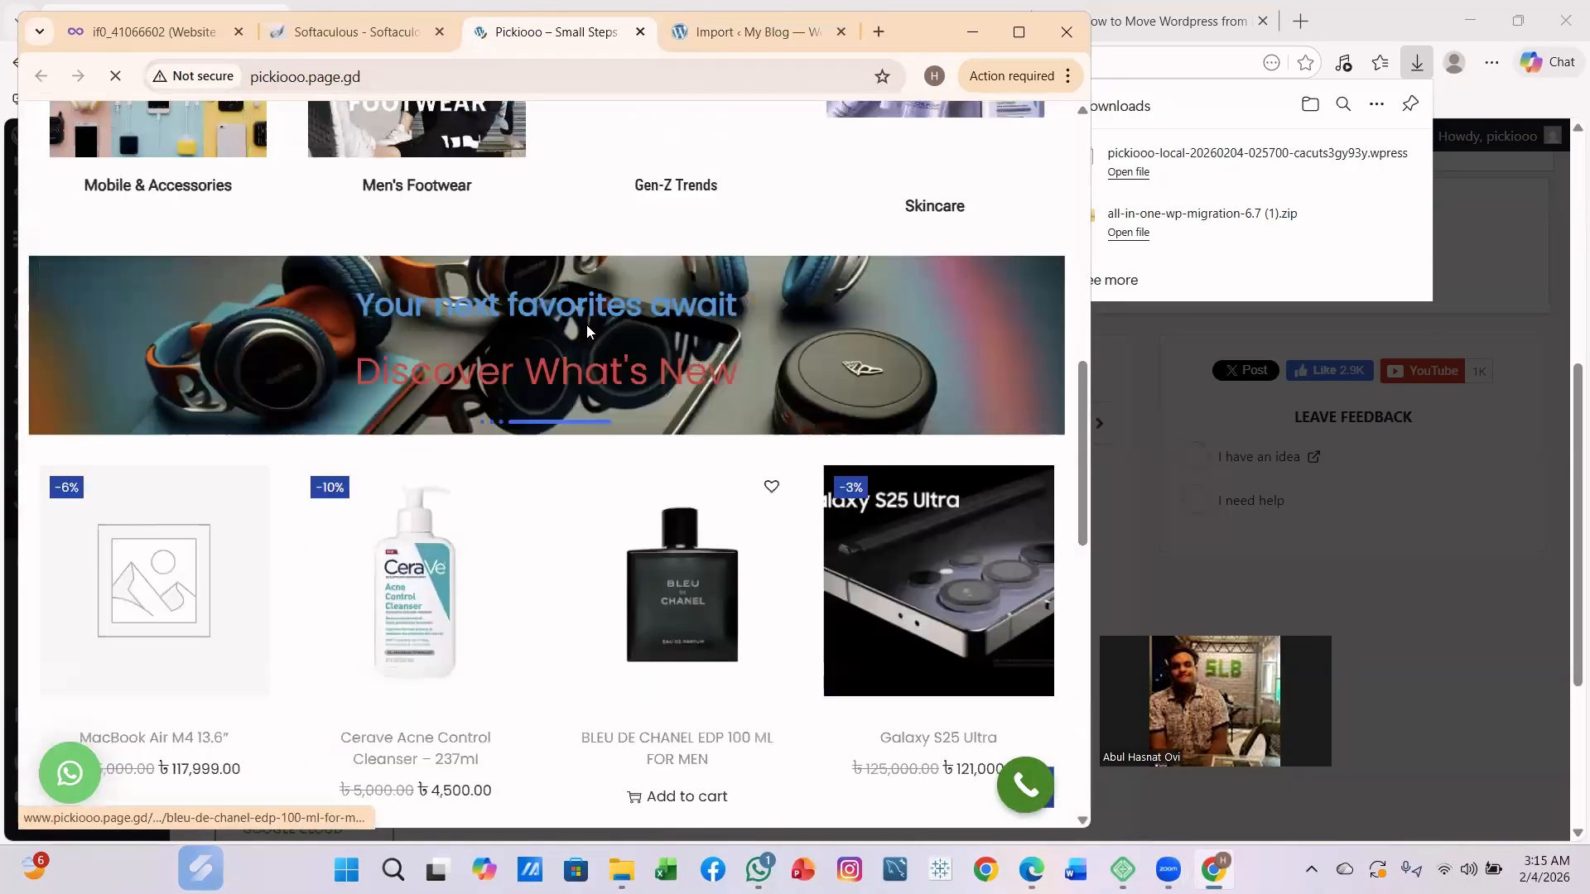
scroll(586, 325, down, 5)
scroll(588, 327, down, 3)
scroll(588, 327, up, 7)
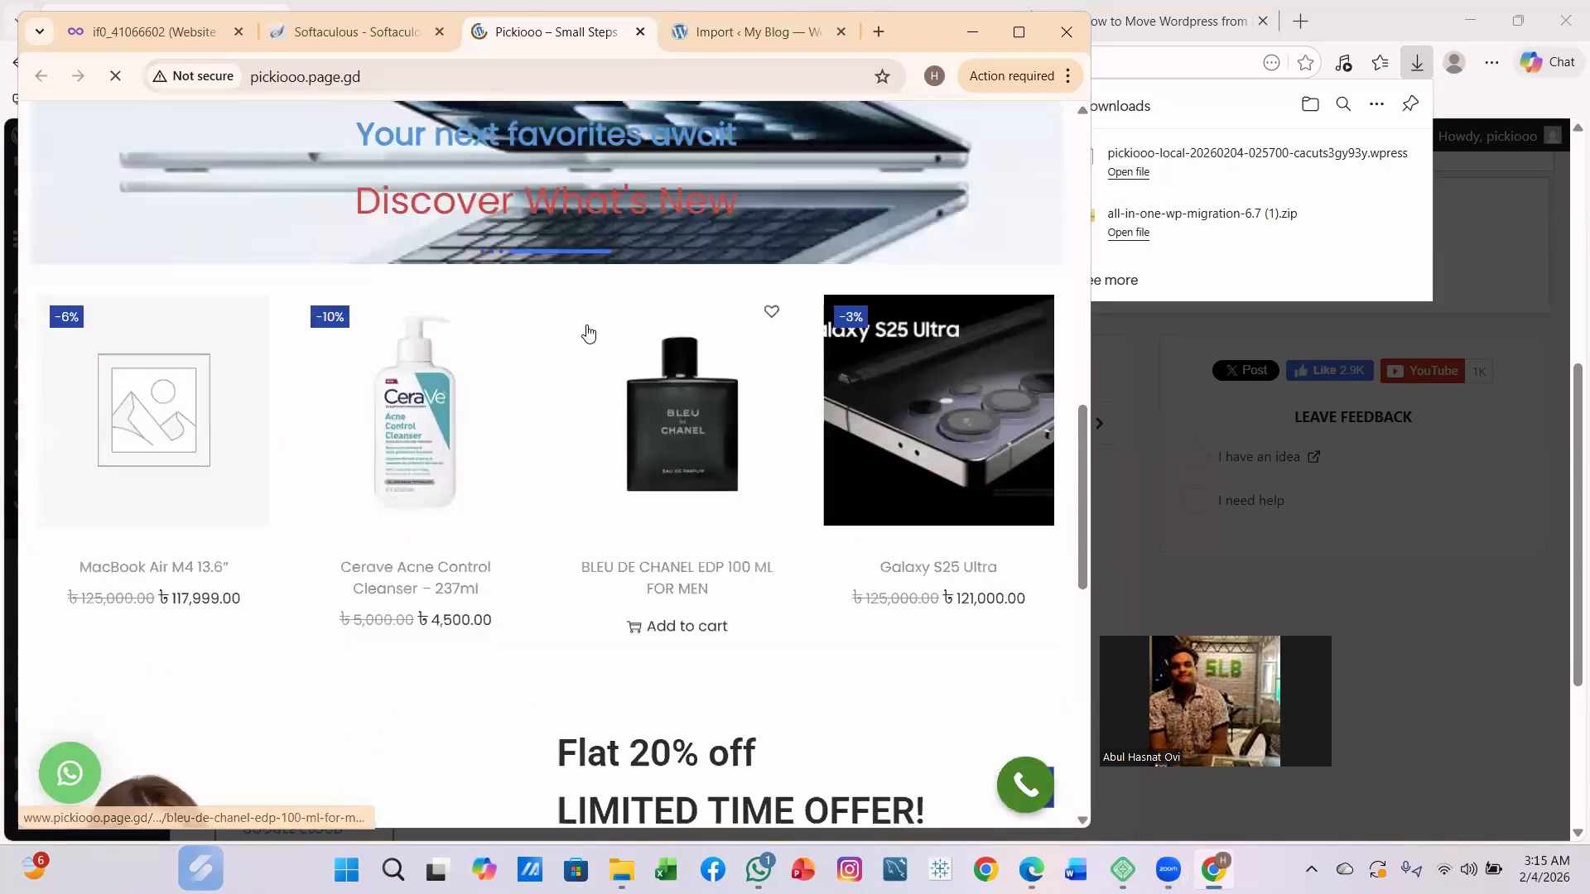
scroll(997, 389, up, 2)
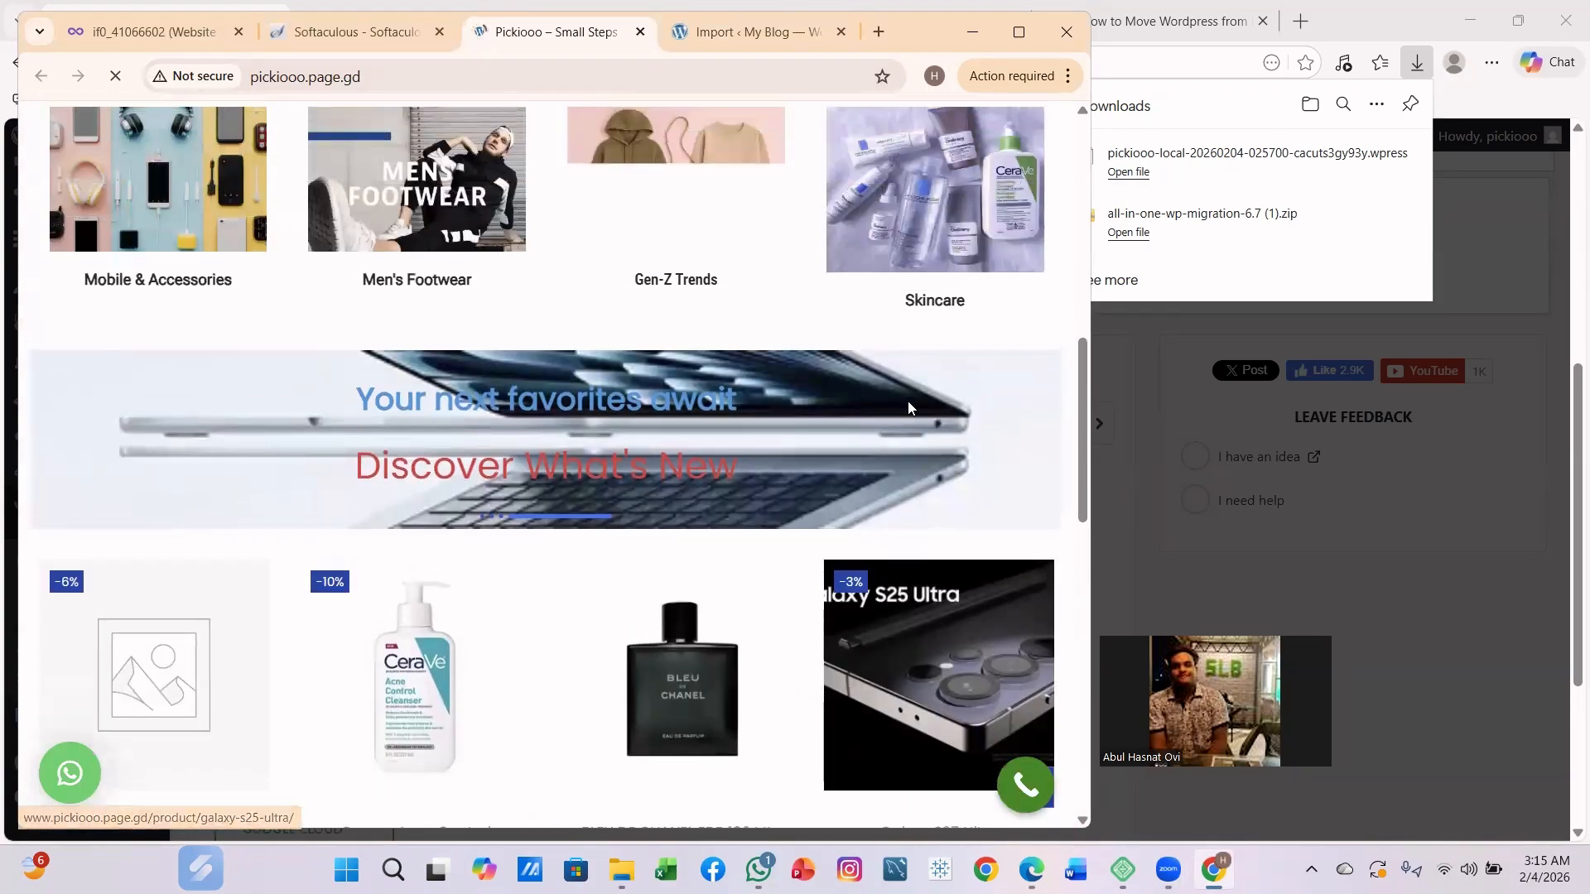
scroll(997, 577, down, 2)
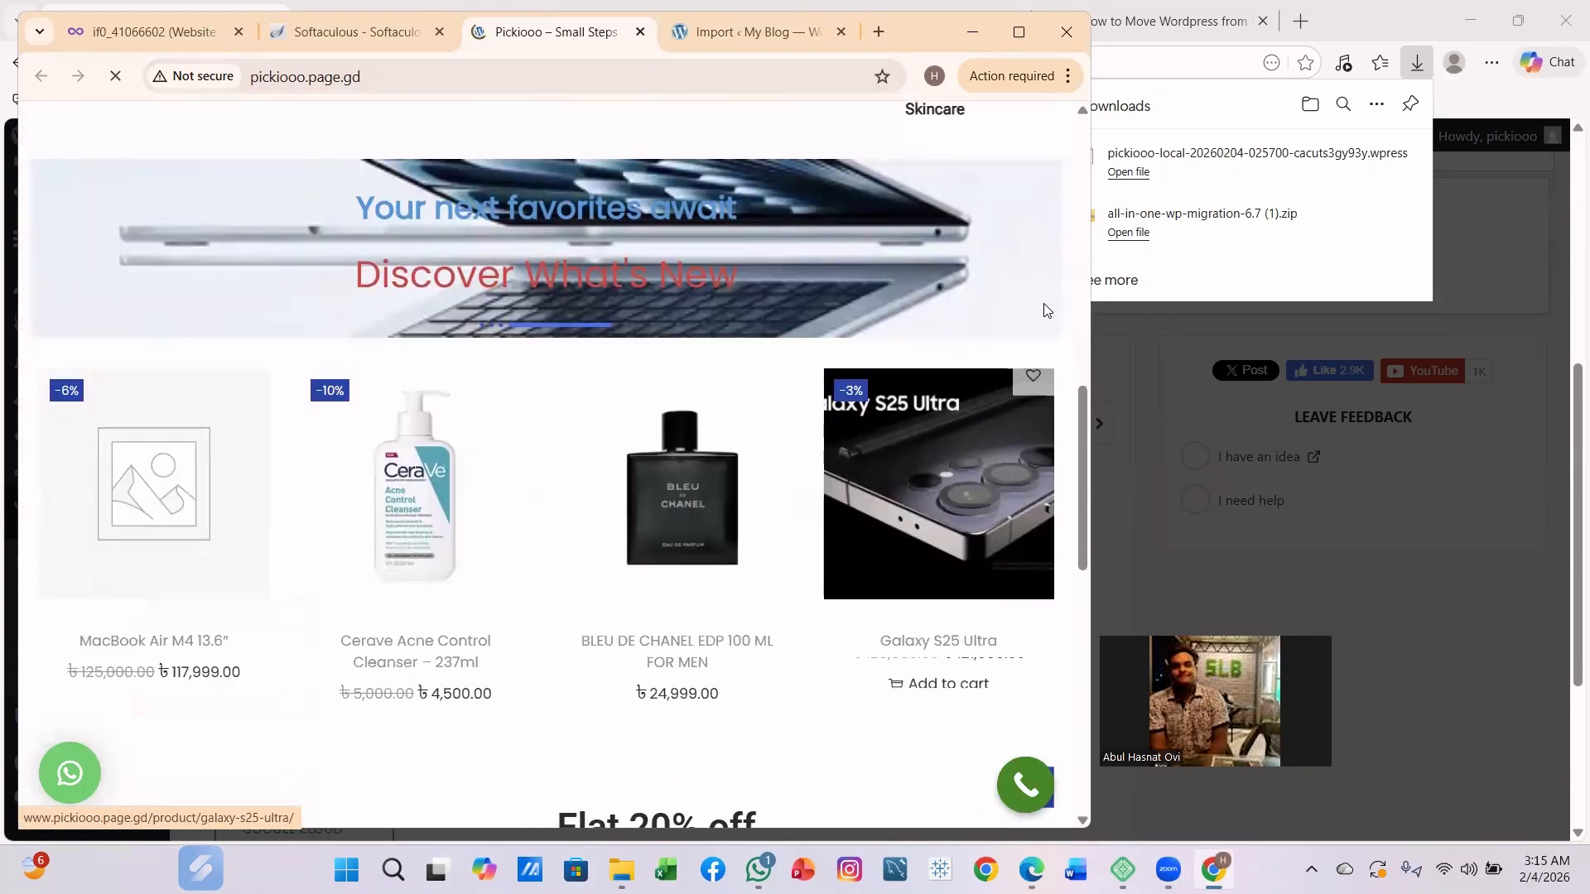
scroll(984, 361, up, 5)
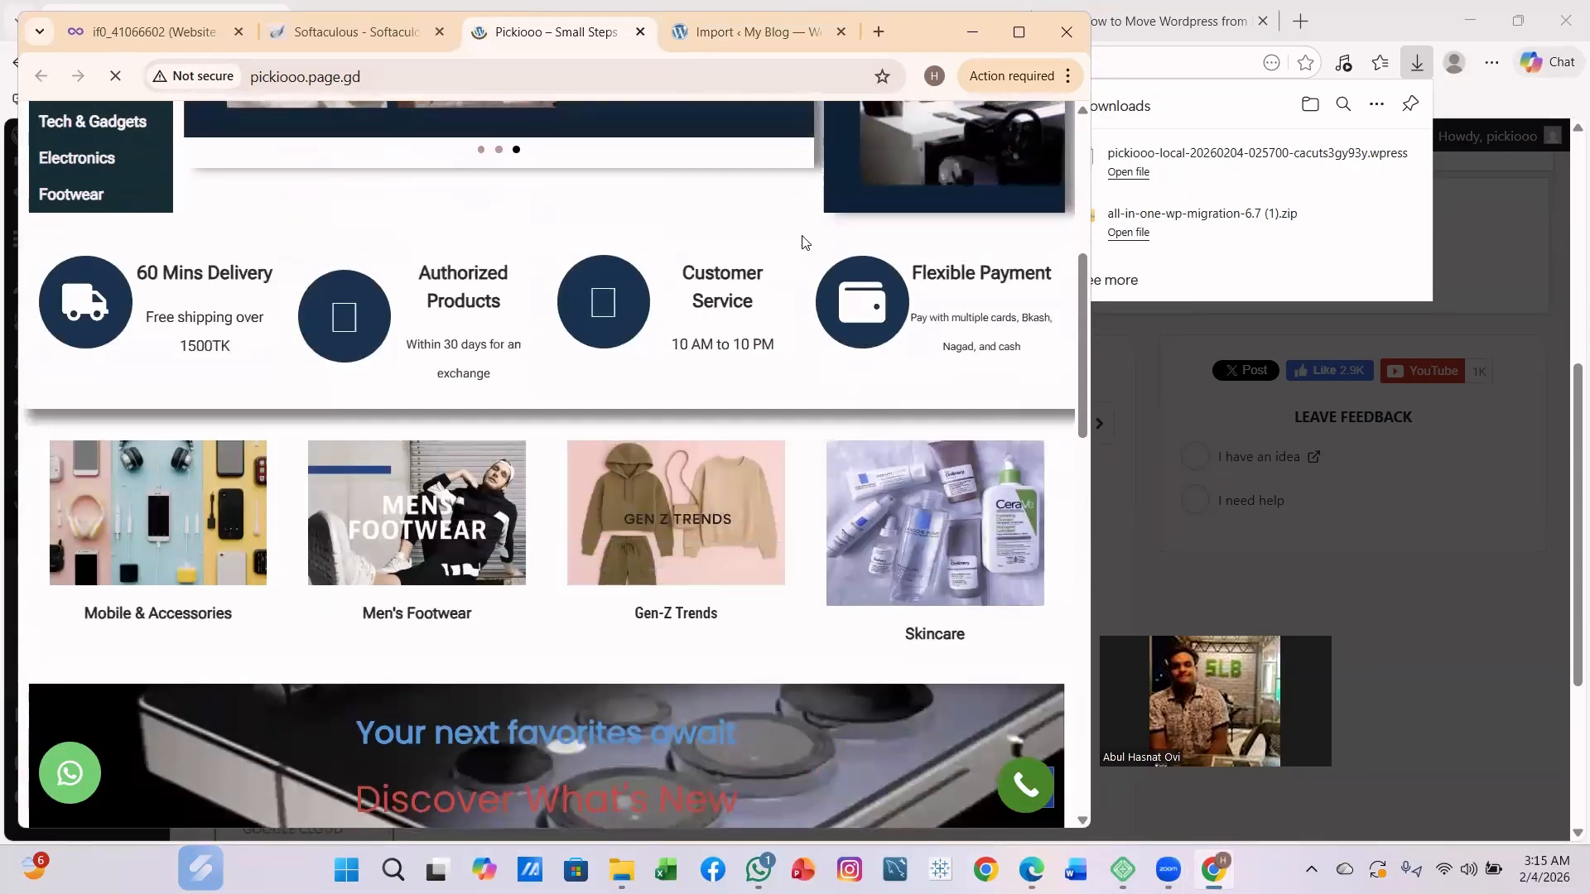
scroll(700, 279, up, 3)
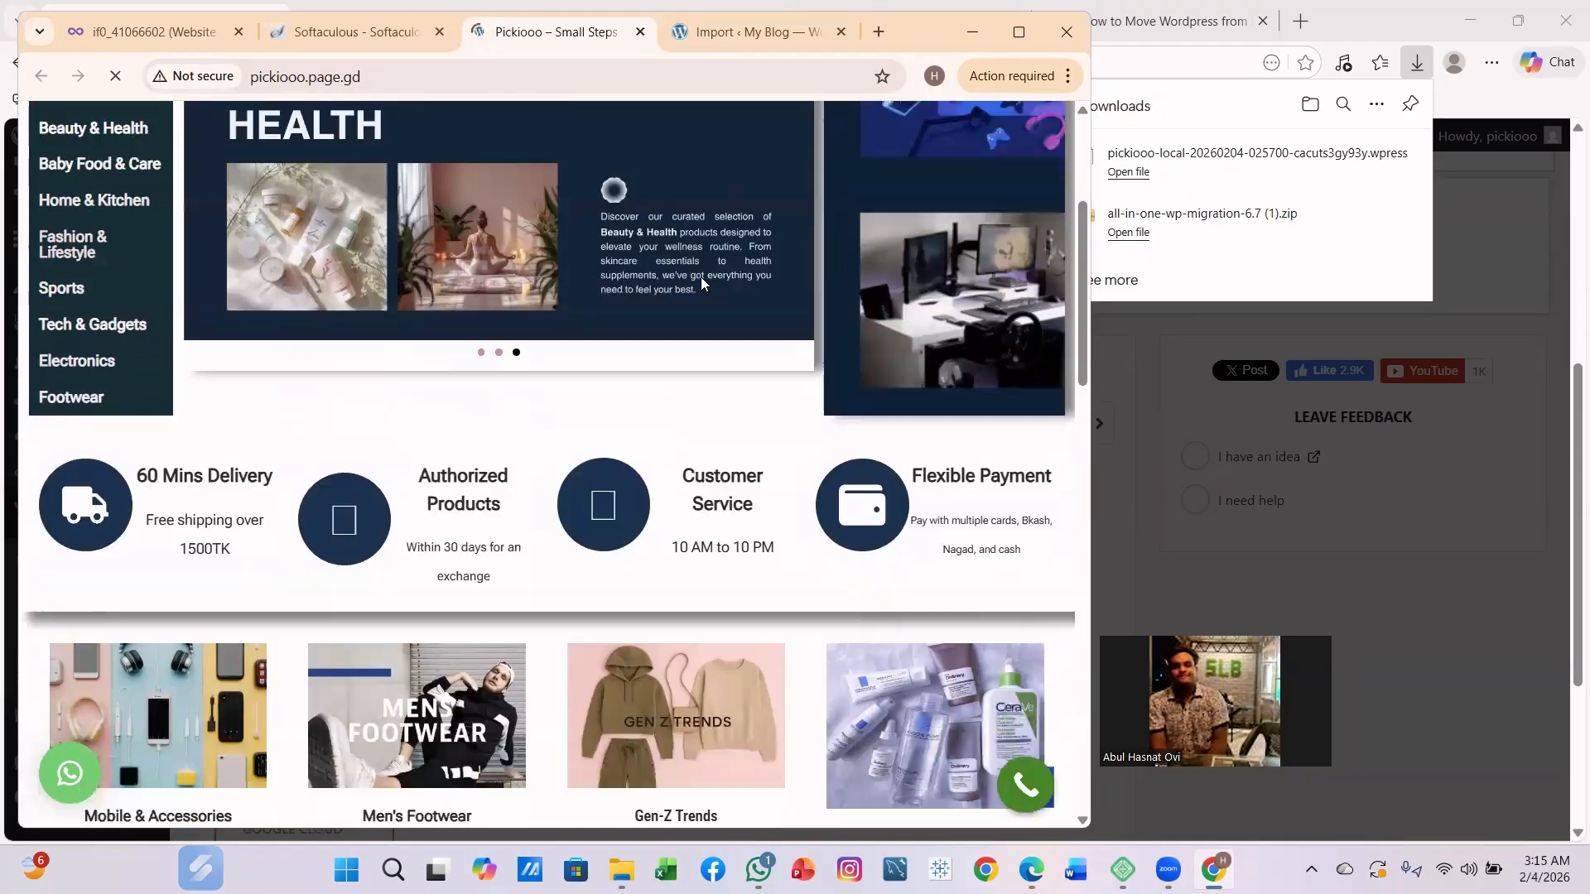
scroll(700, 281, down, 15)
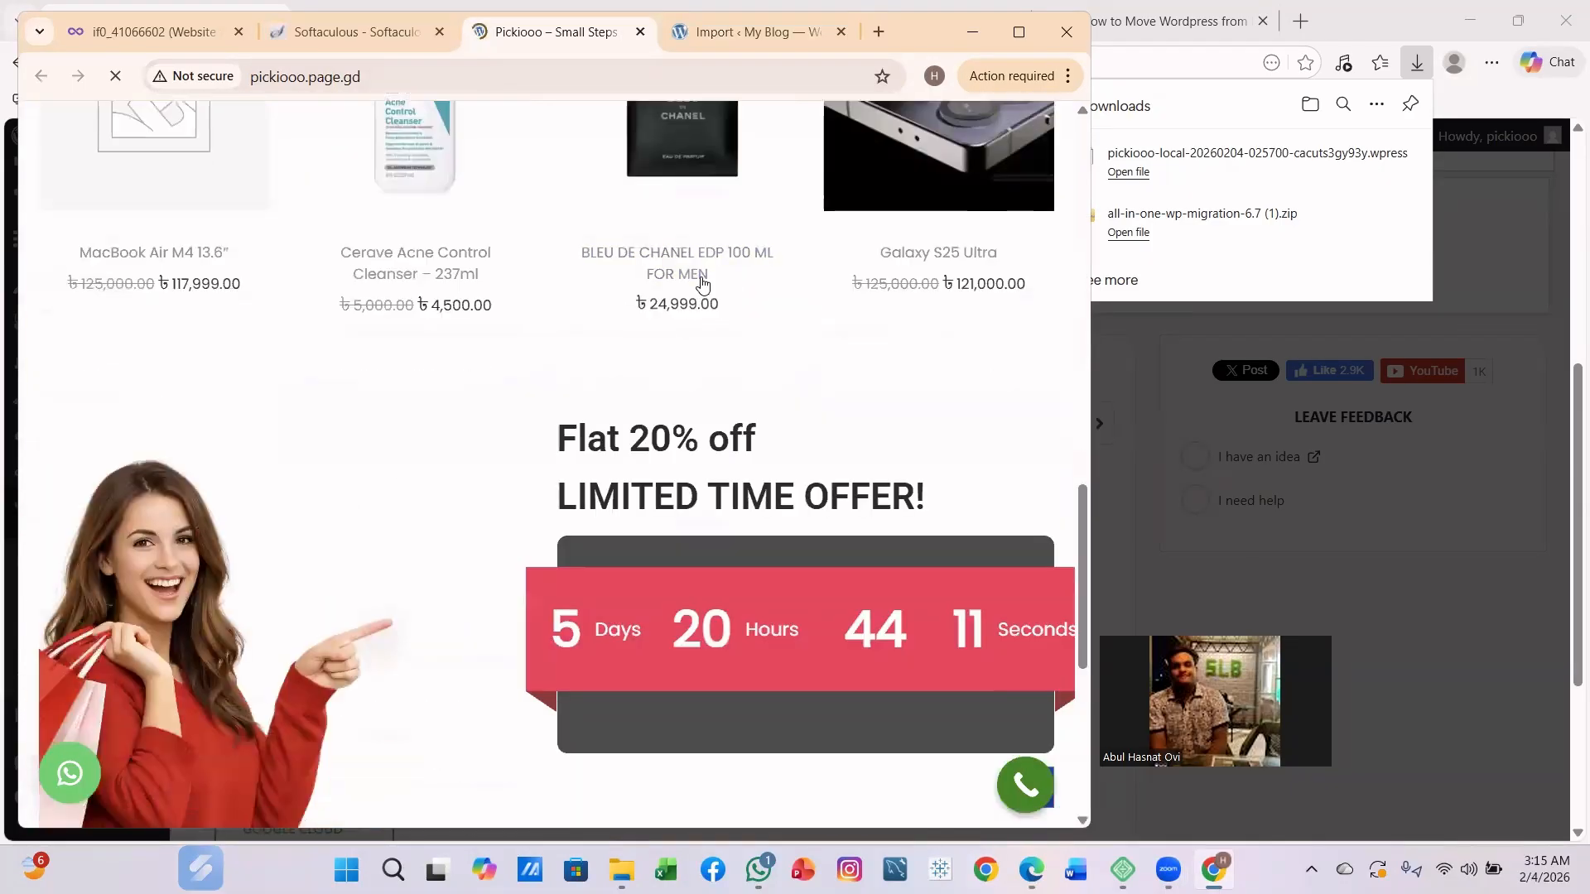
scroll(702, 284, up, 7)
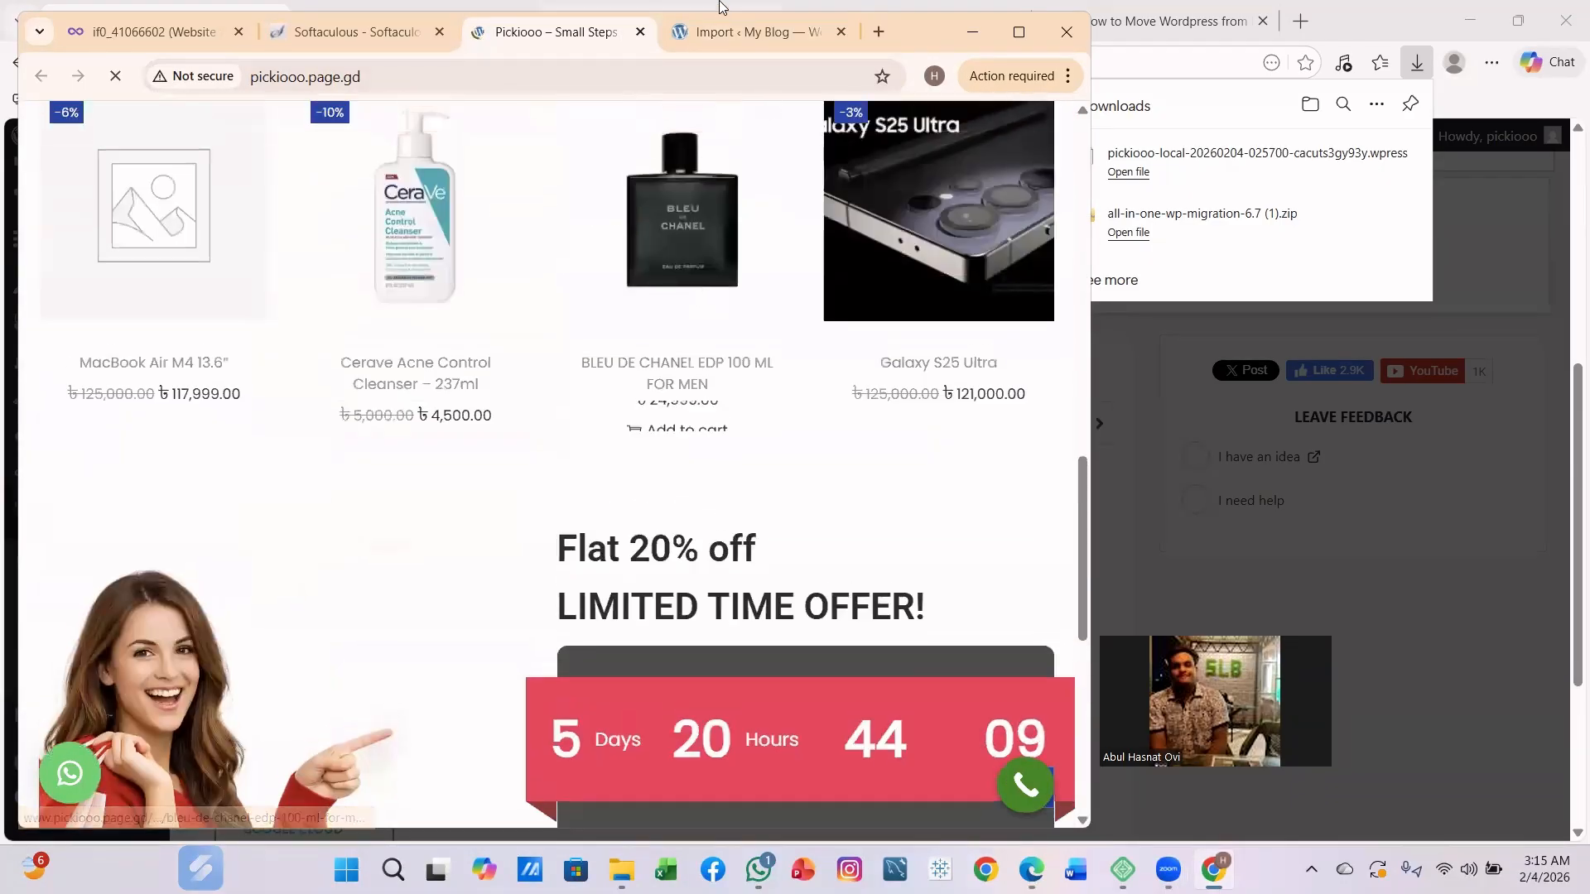
click(715, 19)
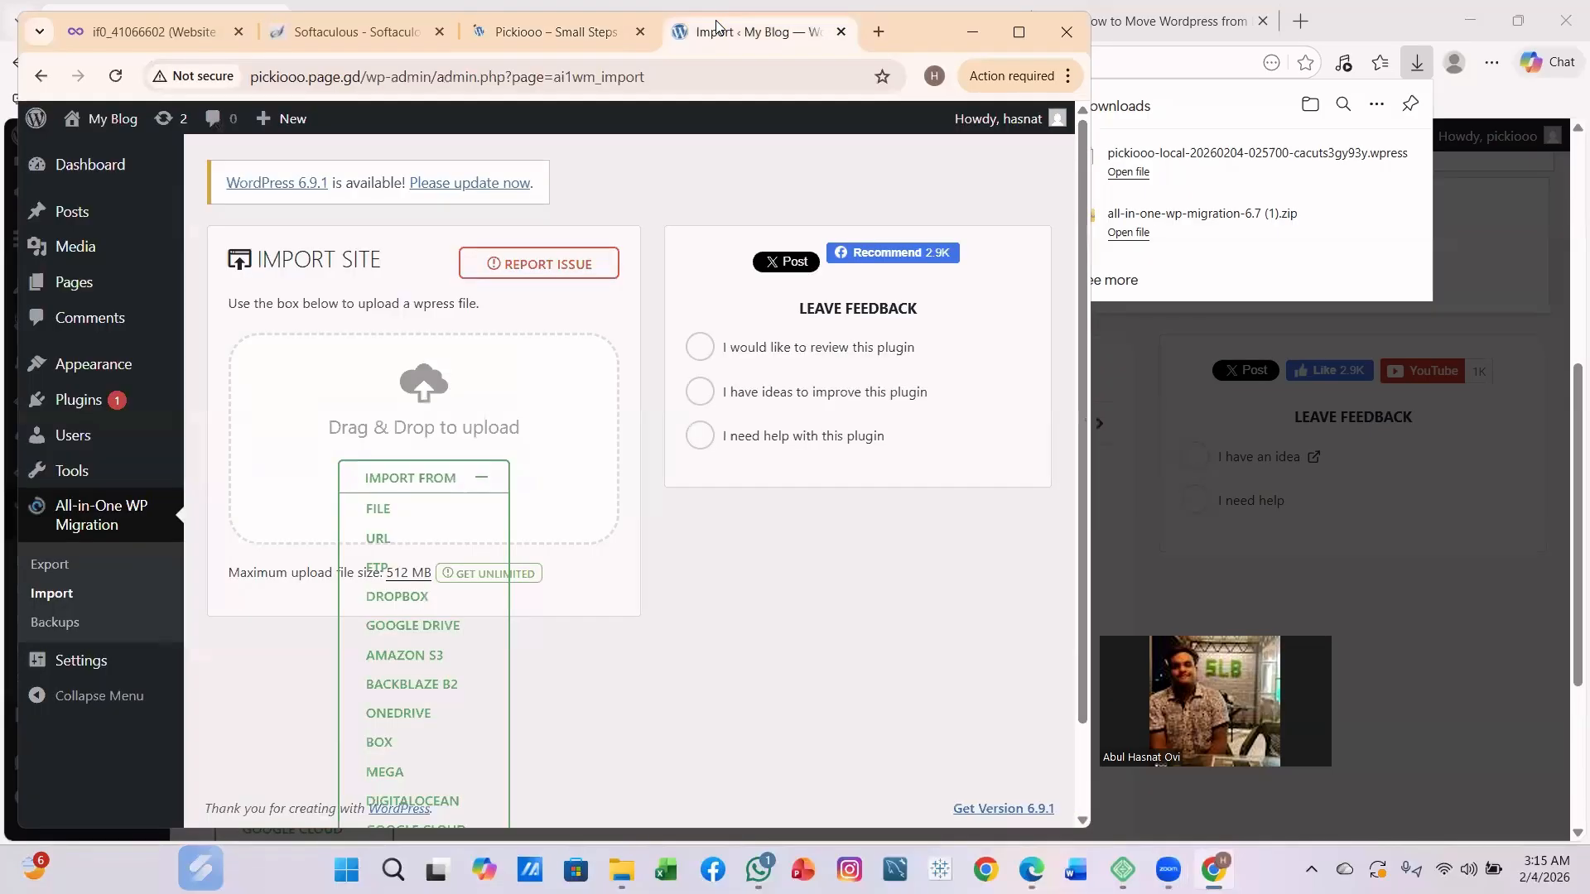
click(513, 25)
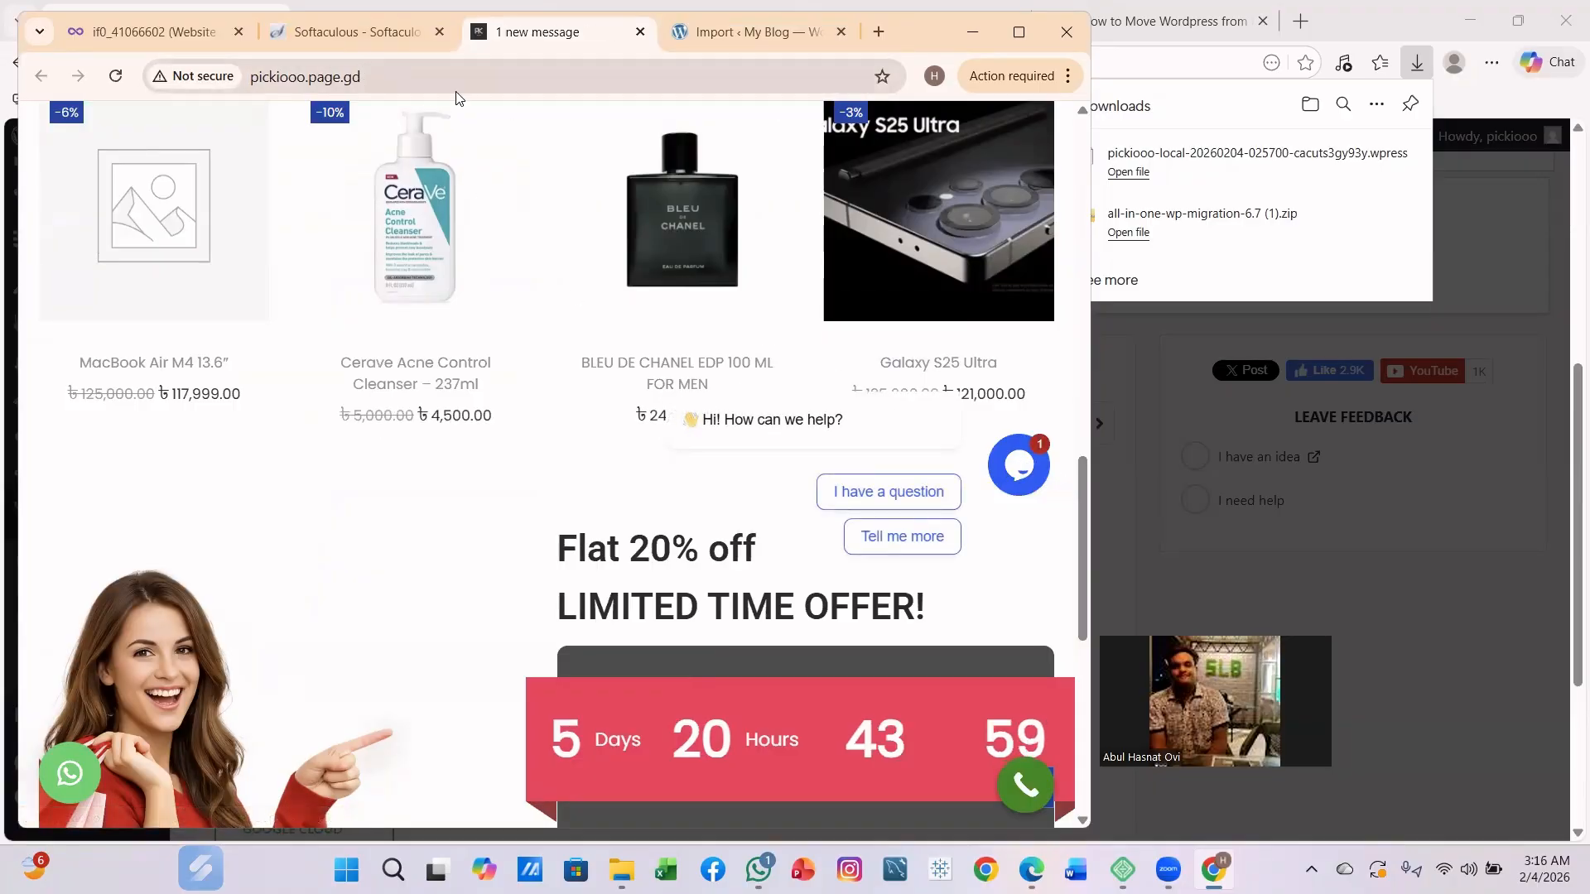
click(684, 31)
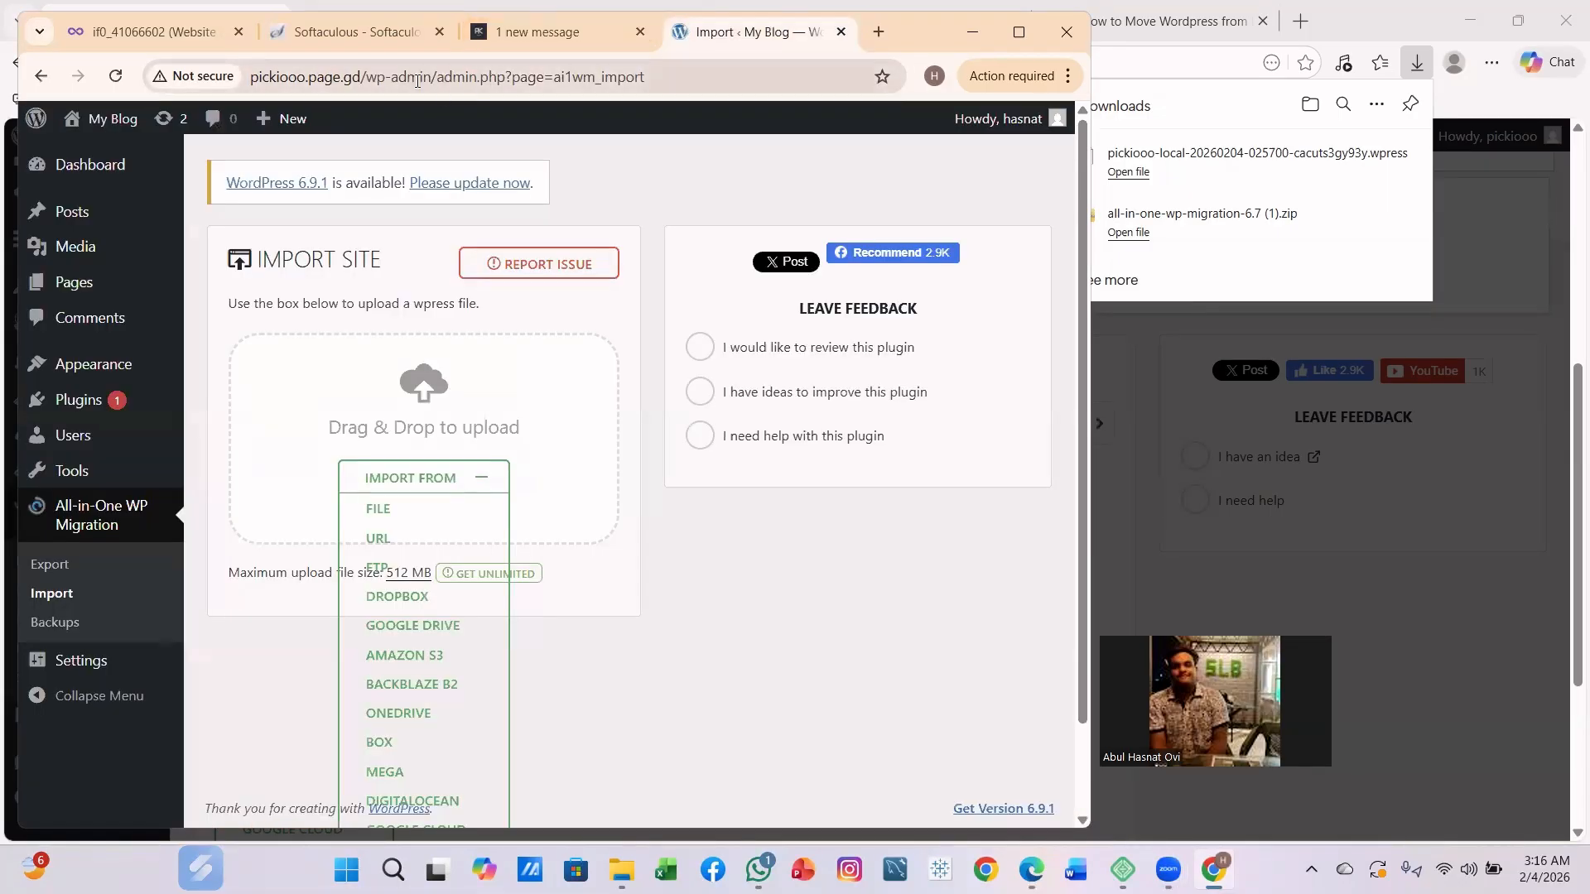
click(569, 27)
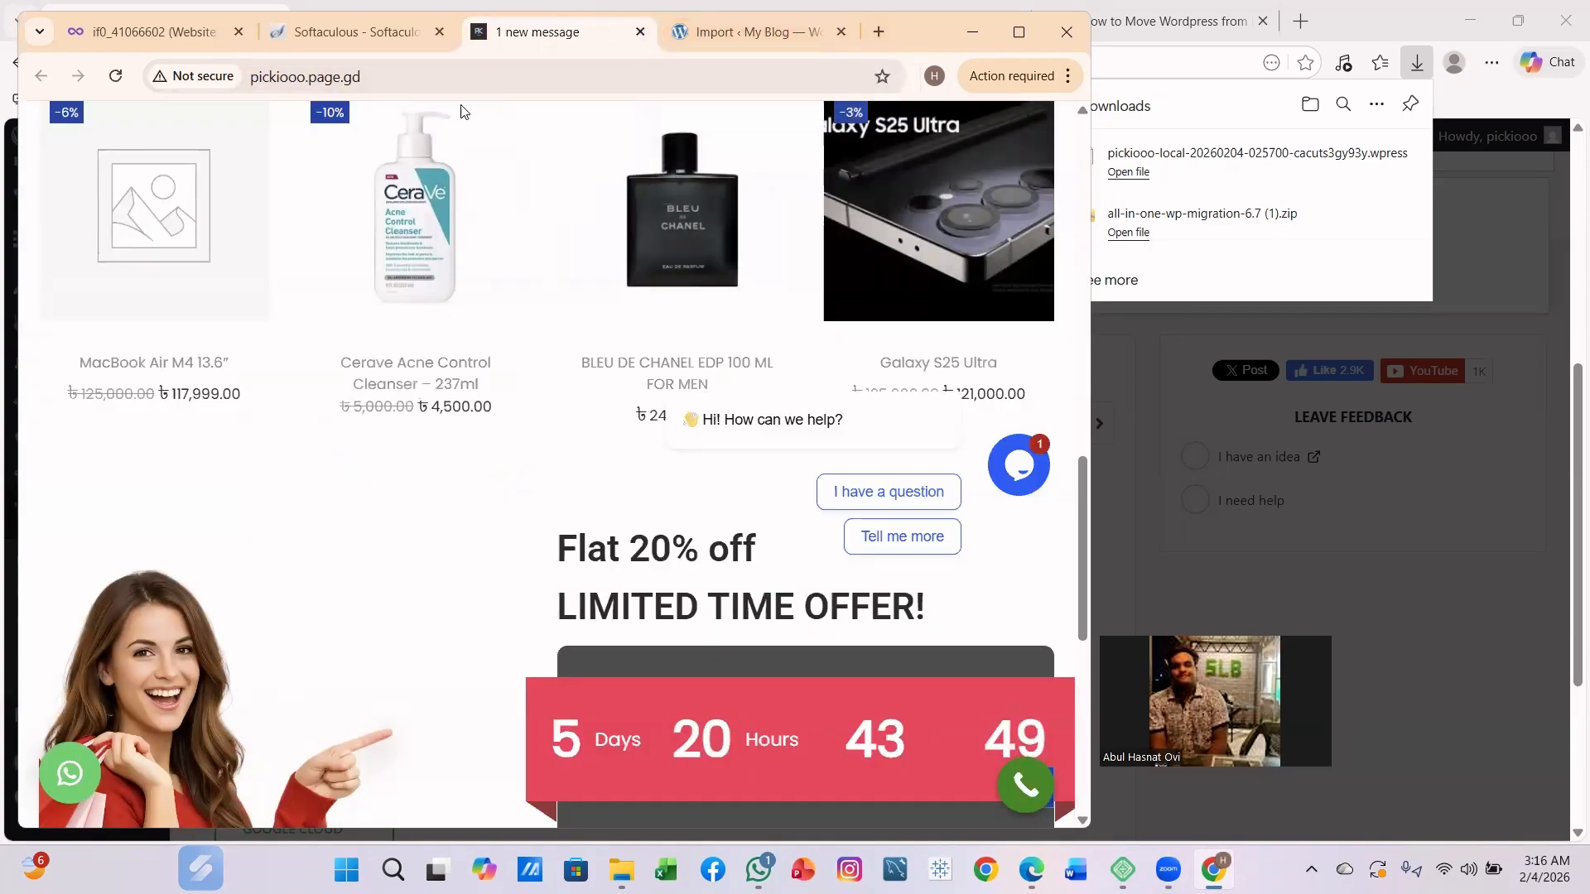
drag(361, 77, 252, 86)
key(ctrl+c)
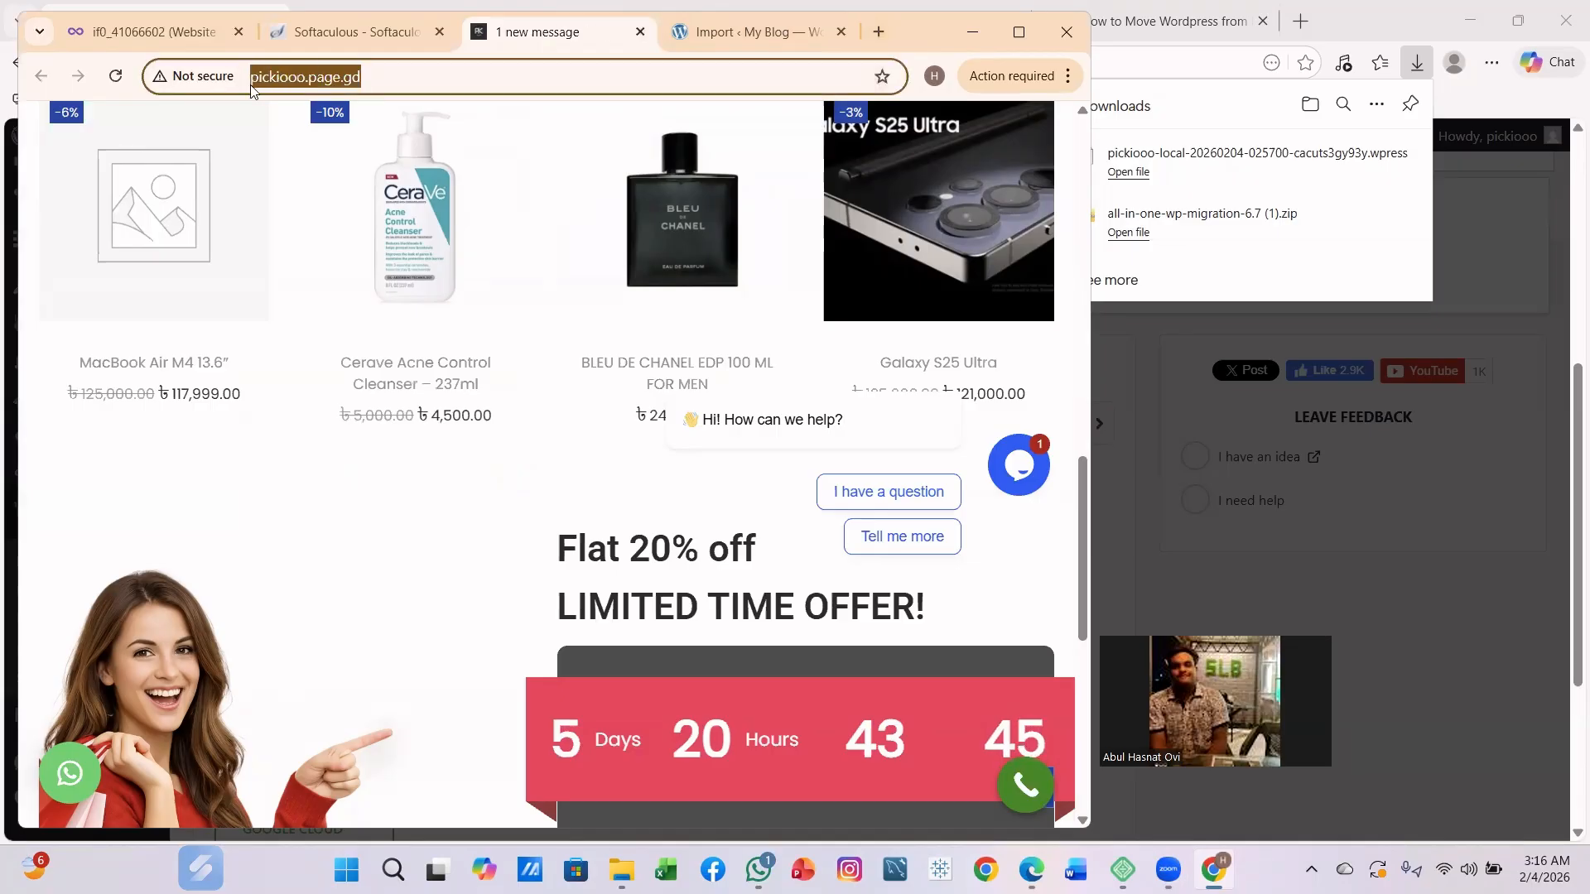
click(879, 30)
click(440, 73)
key(ctrl+v)
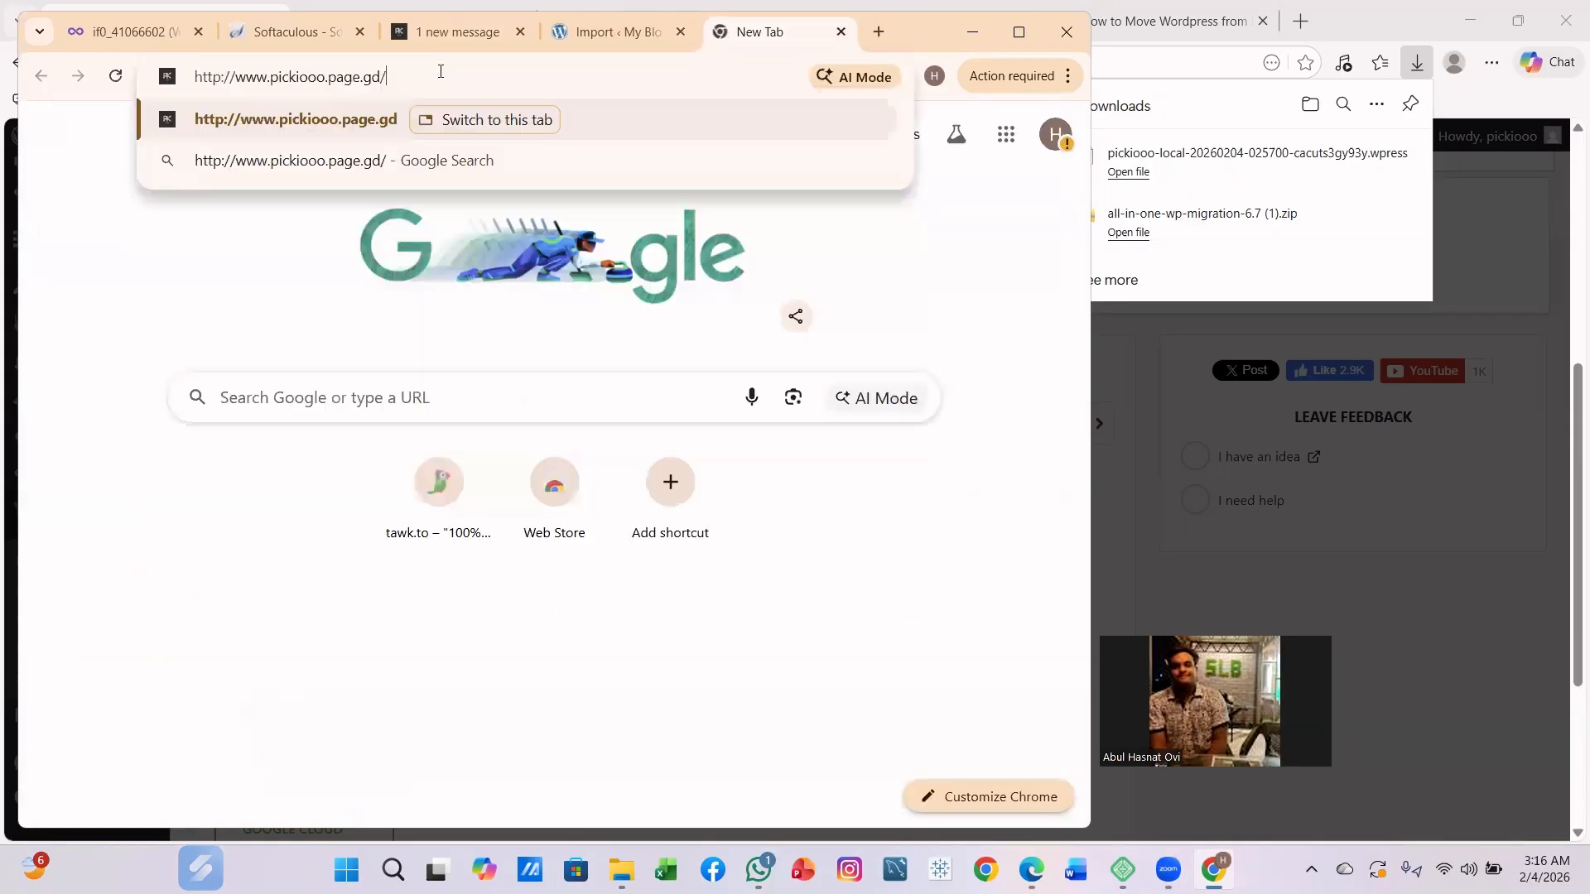
key(BackSpace)
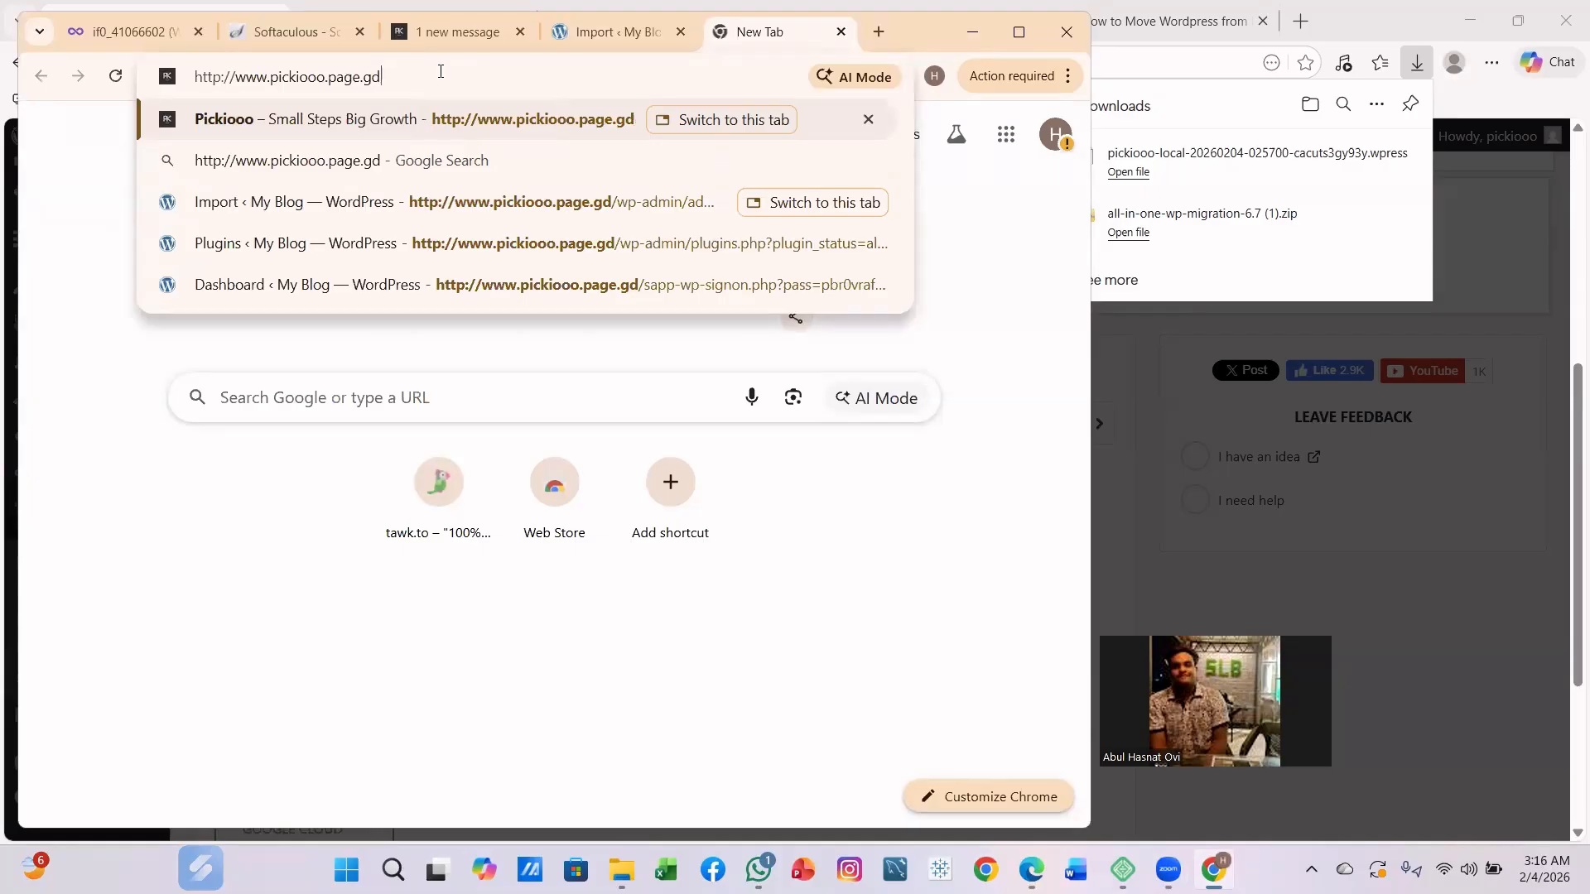
text(/)
text(w)
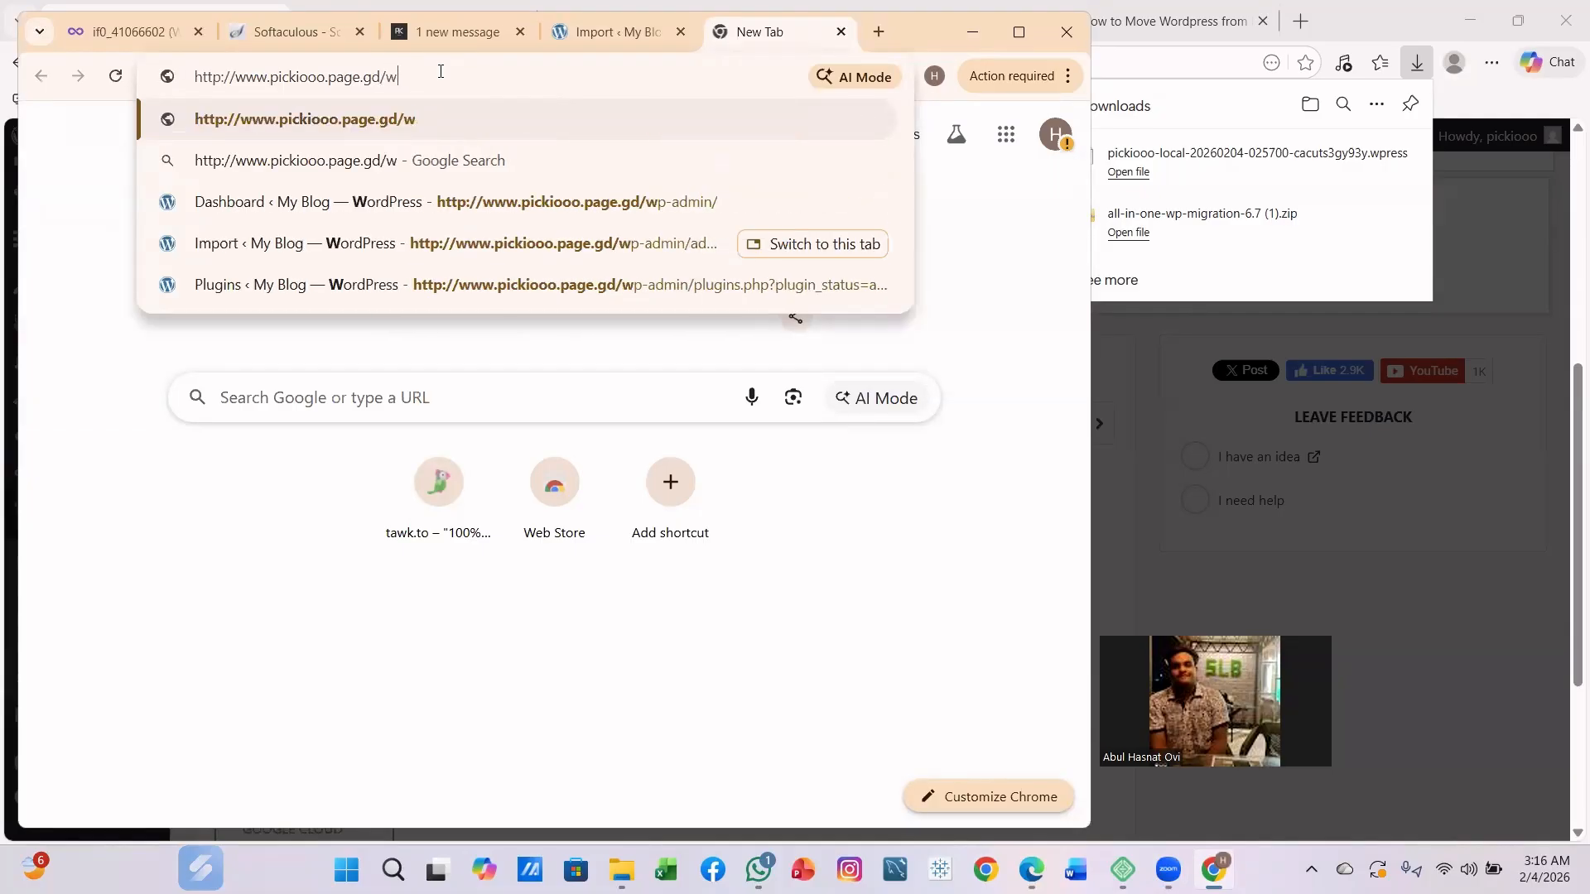
text(p-admin)
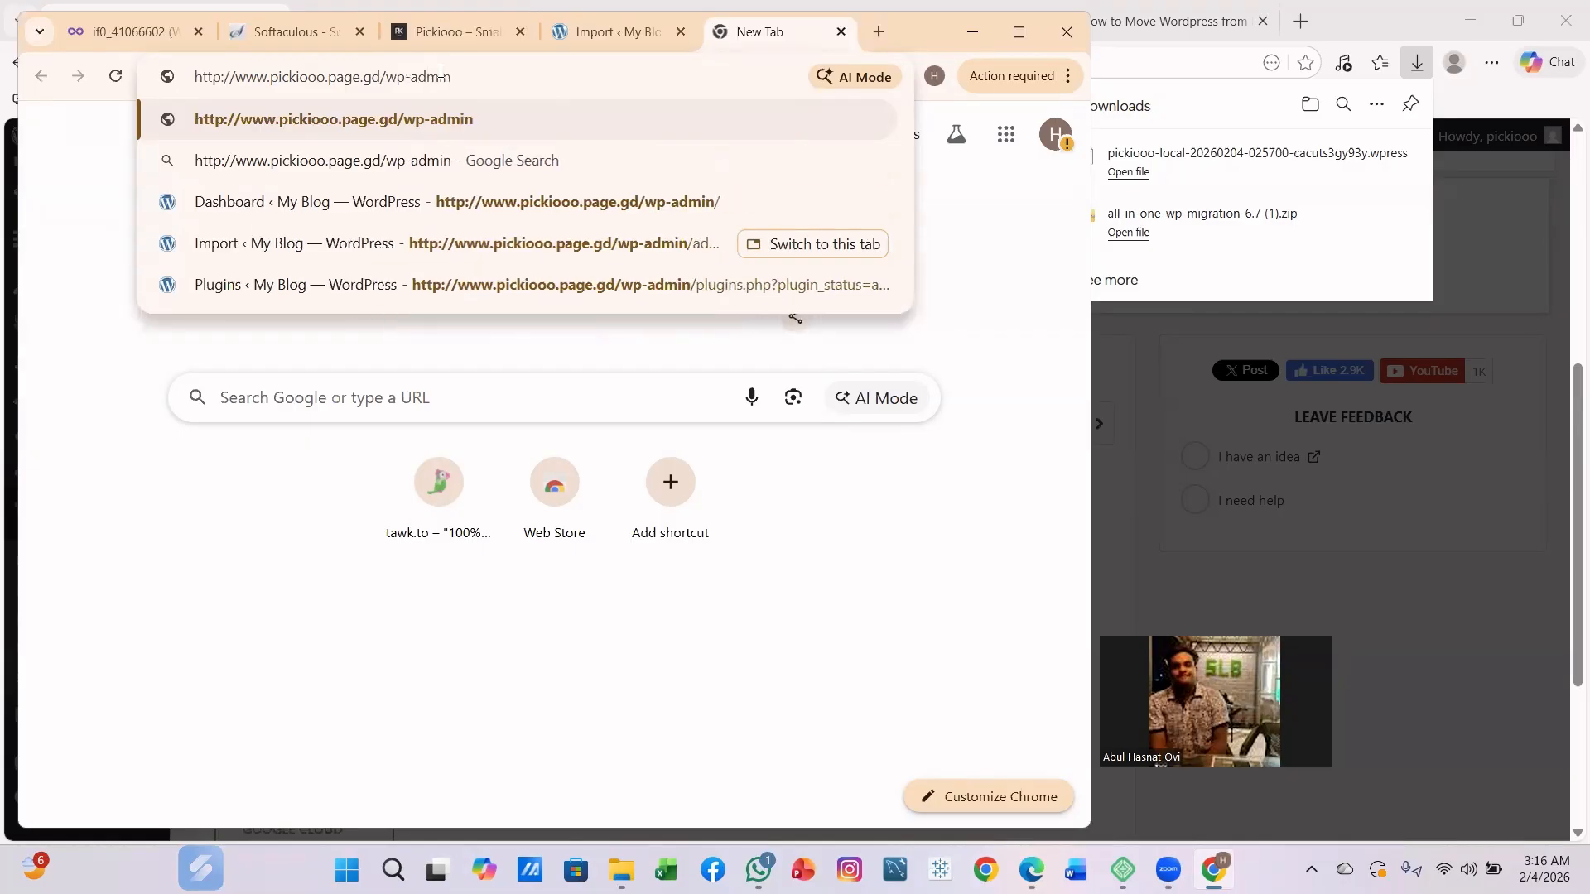
key(Return)
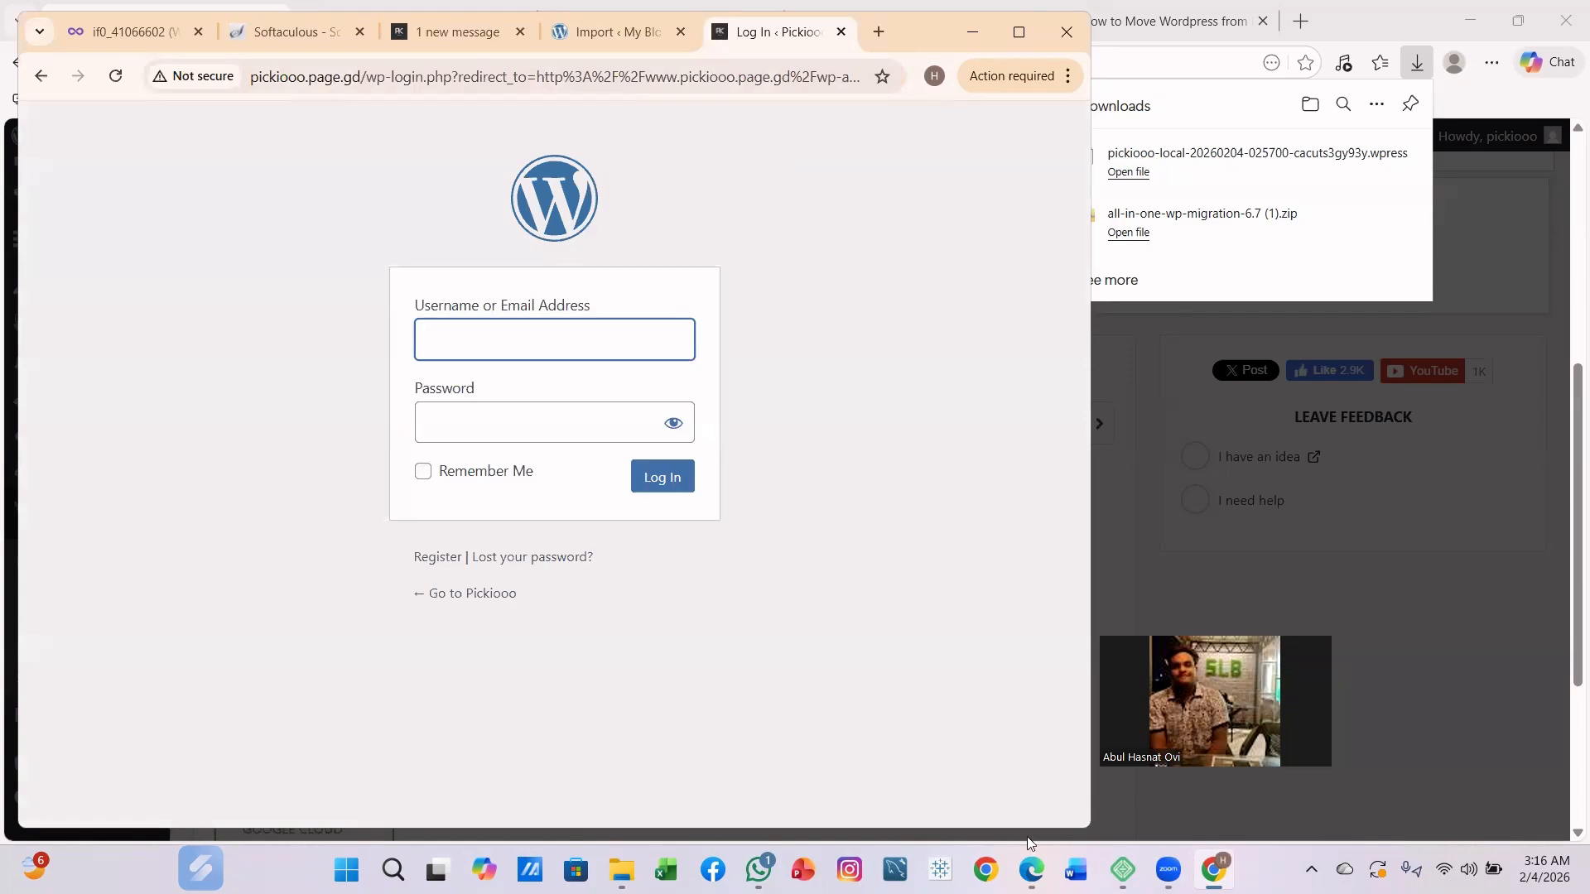
Check the Local site manager and the import tab, then return to the login page
click(1123, 870)
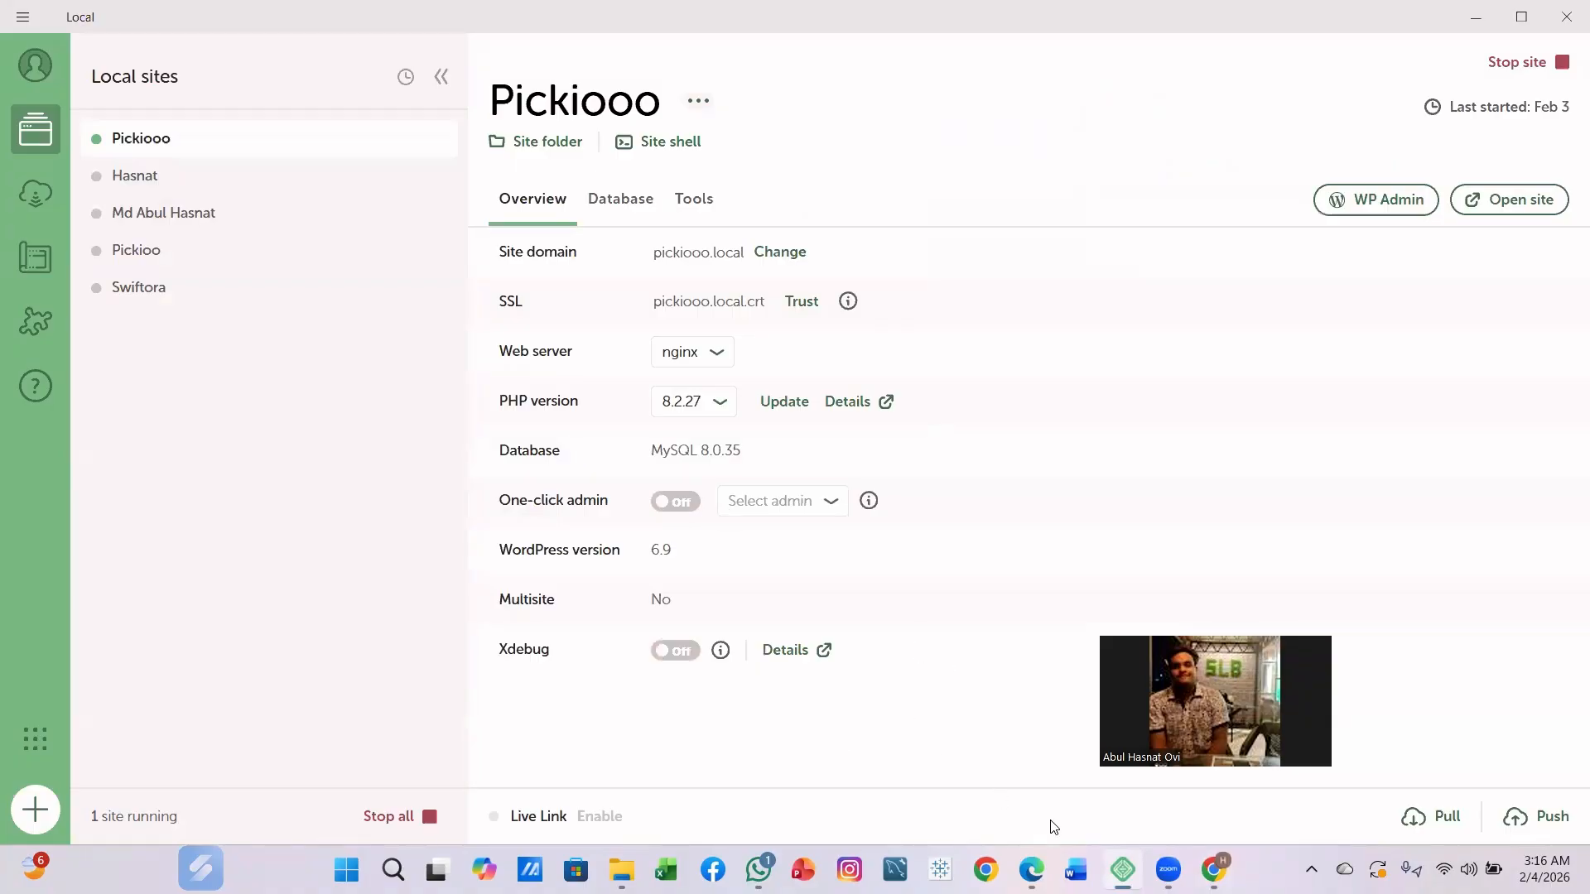
click(1212, 868)
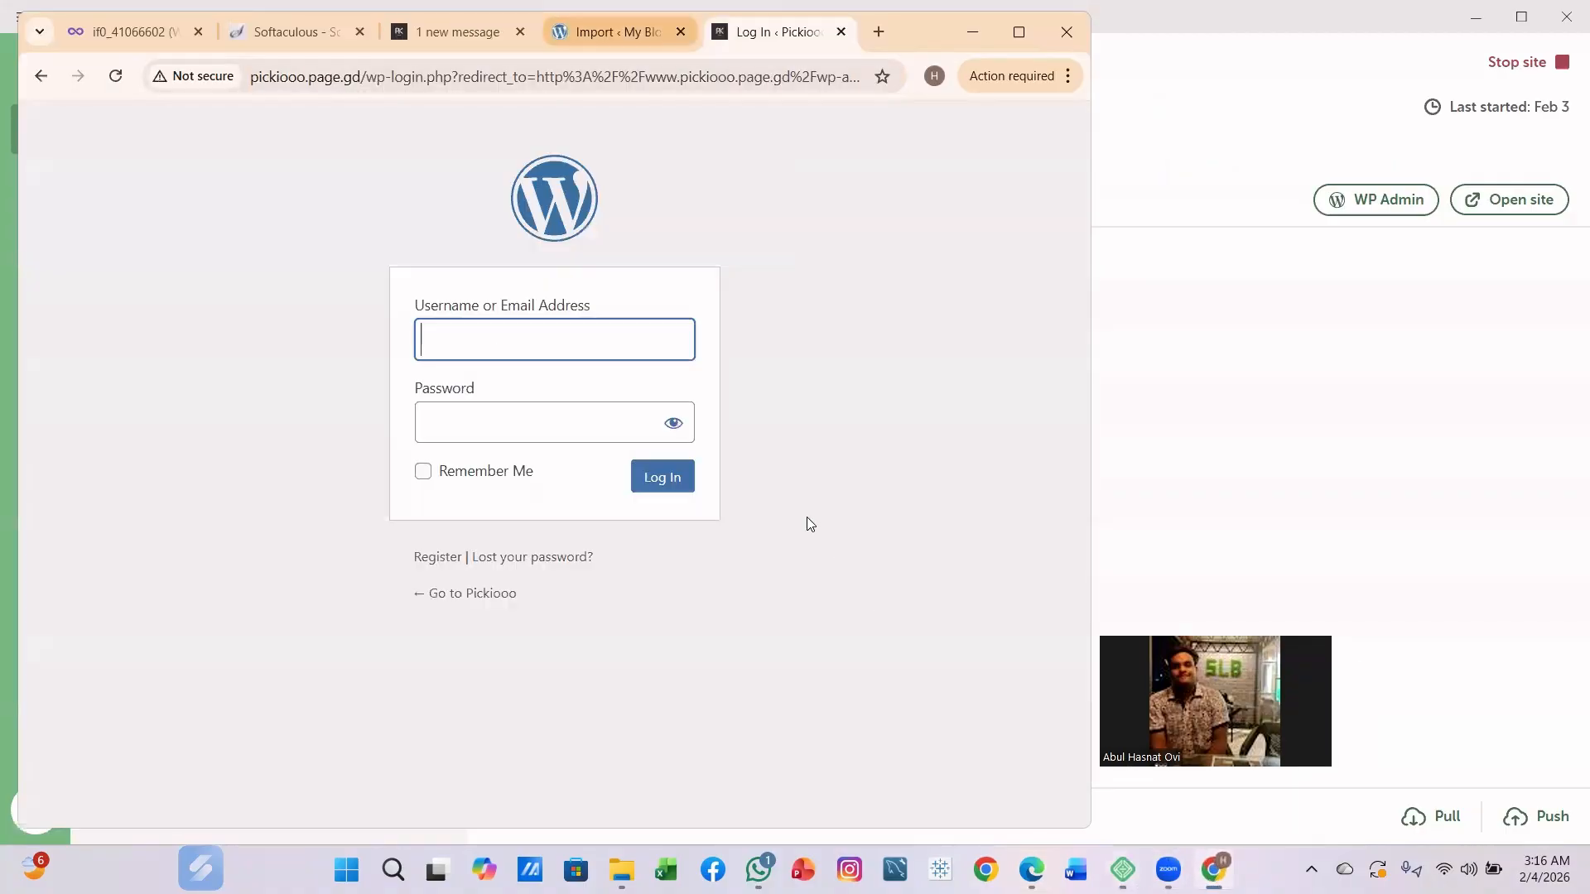
key(ctrl+shift+Tab)
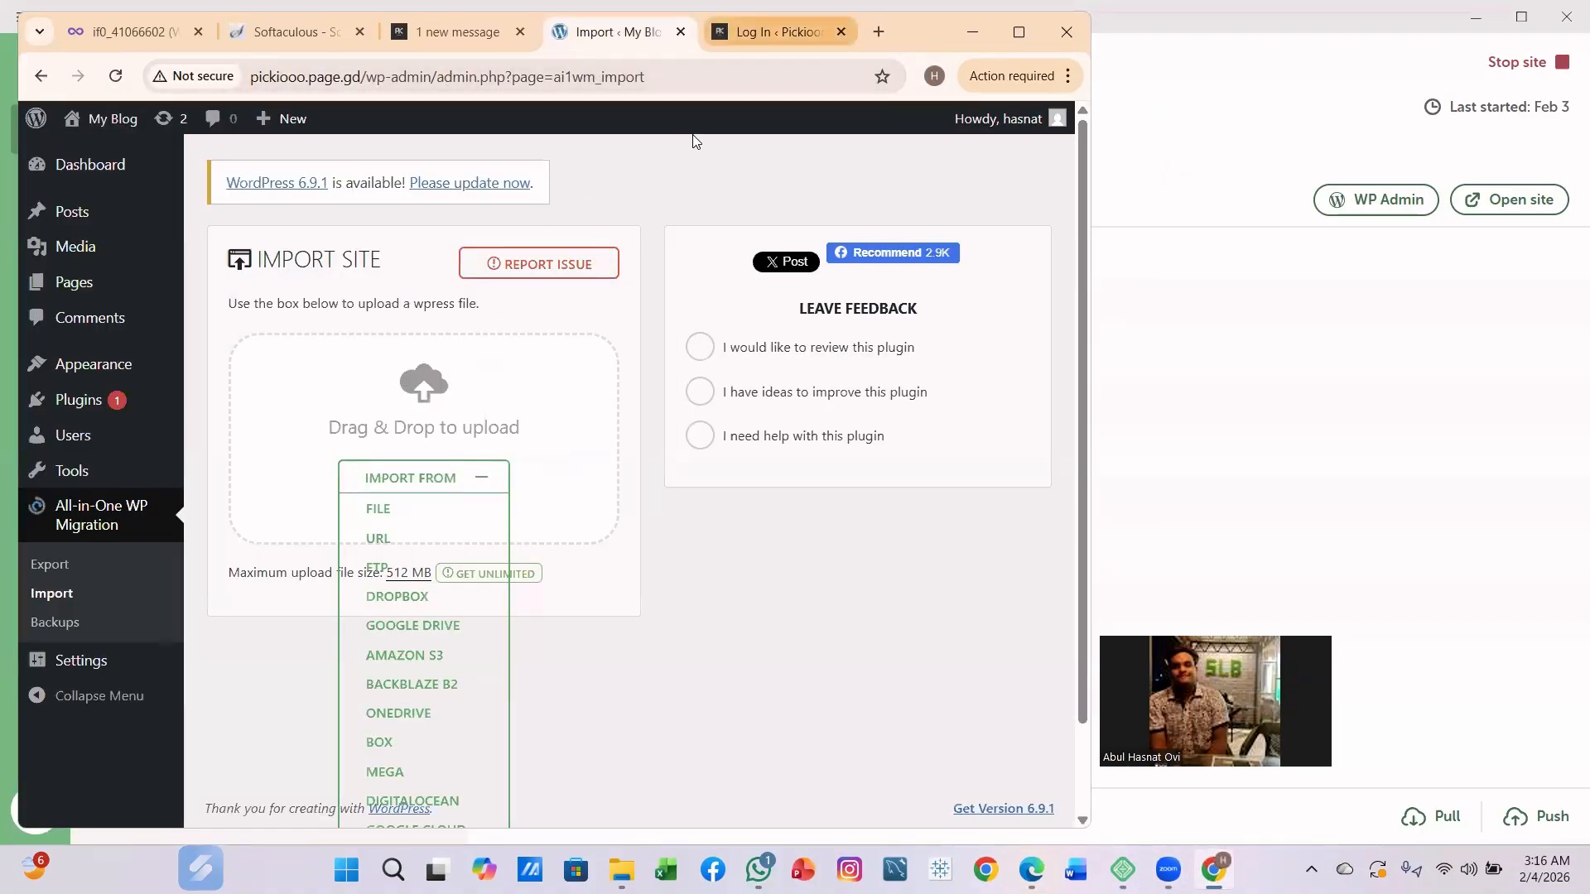
key(ctrl+Tab)
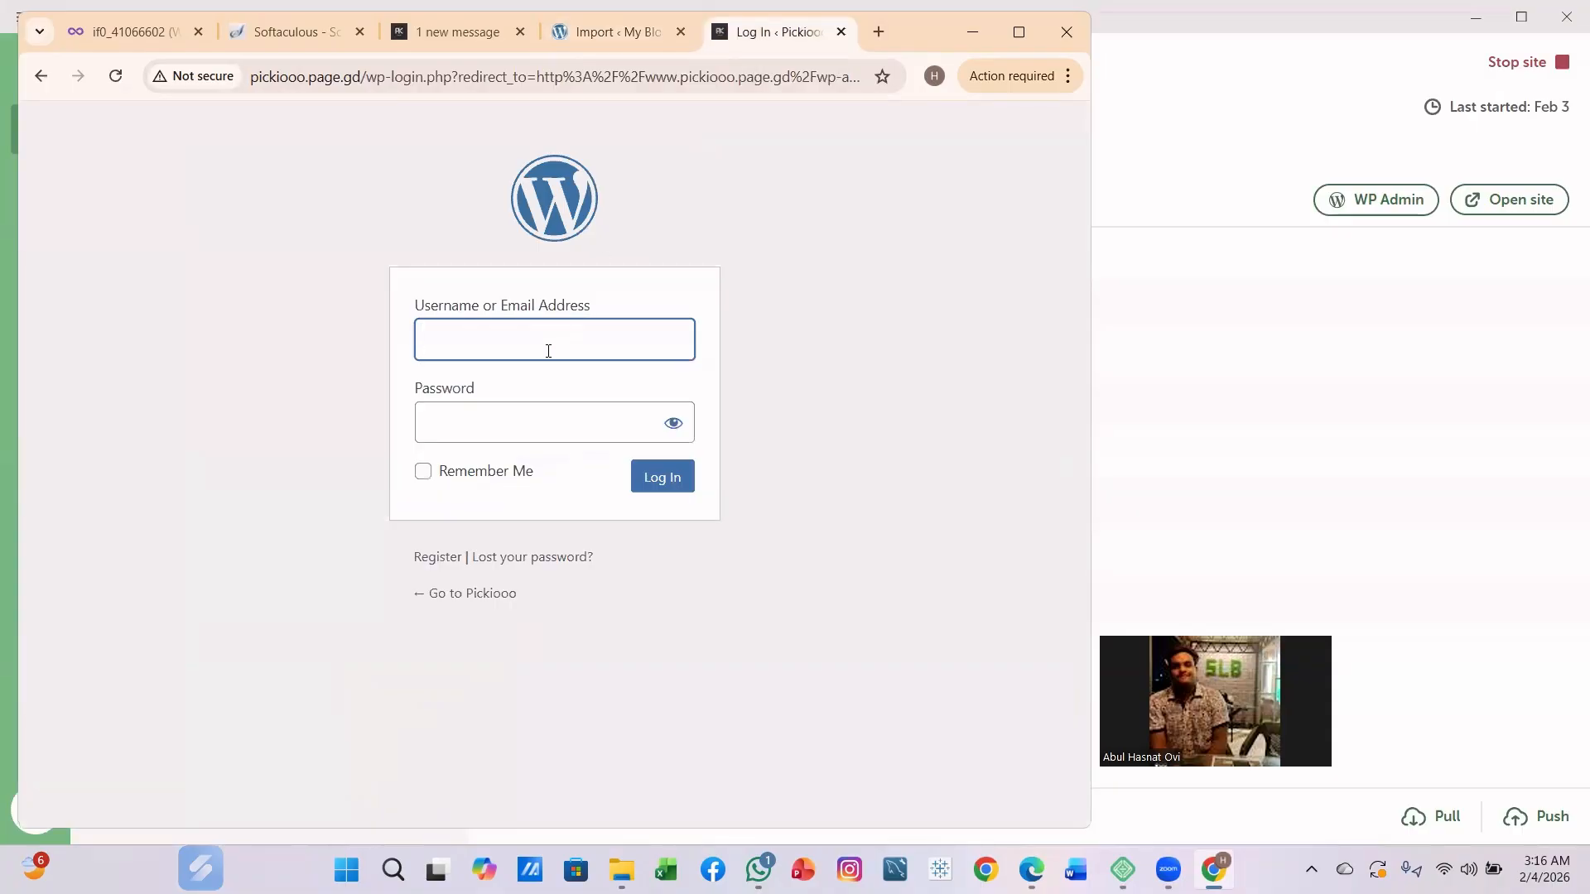
Enter the admin username and password on the pickiooo.page.gd login form
text(ickiooo)
click(520, 429)
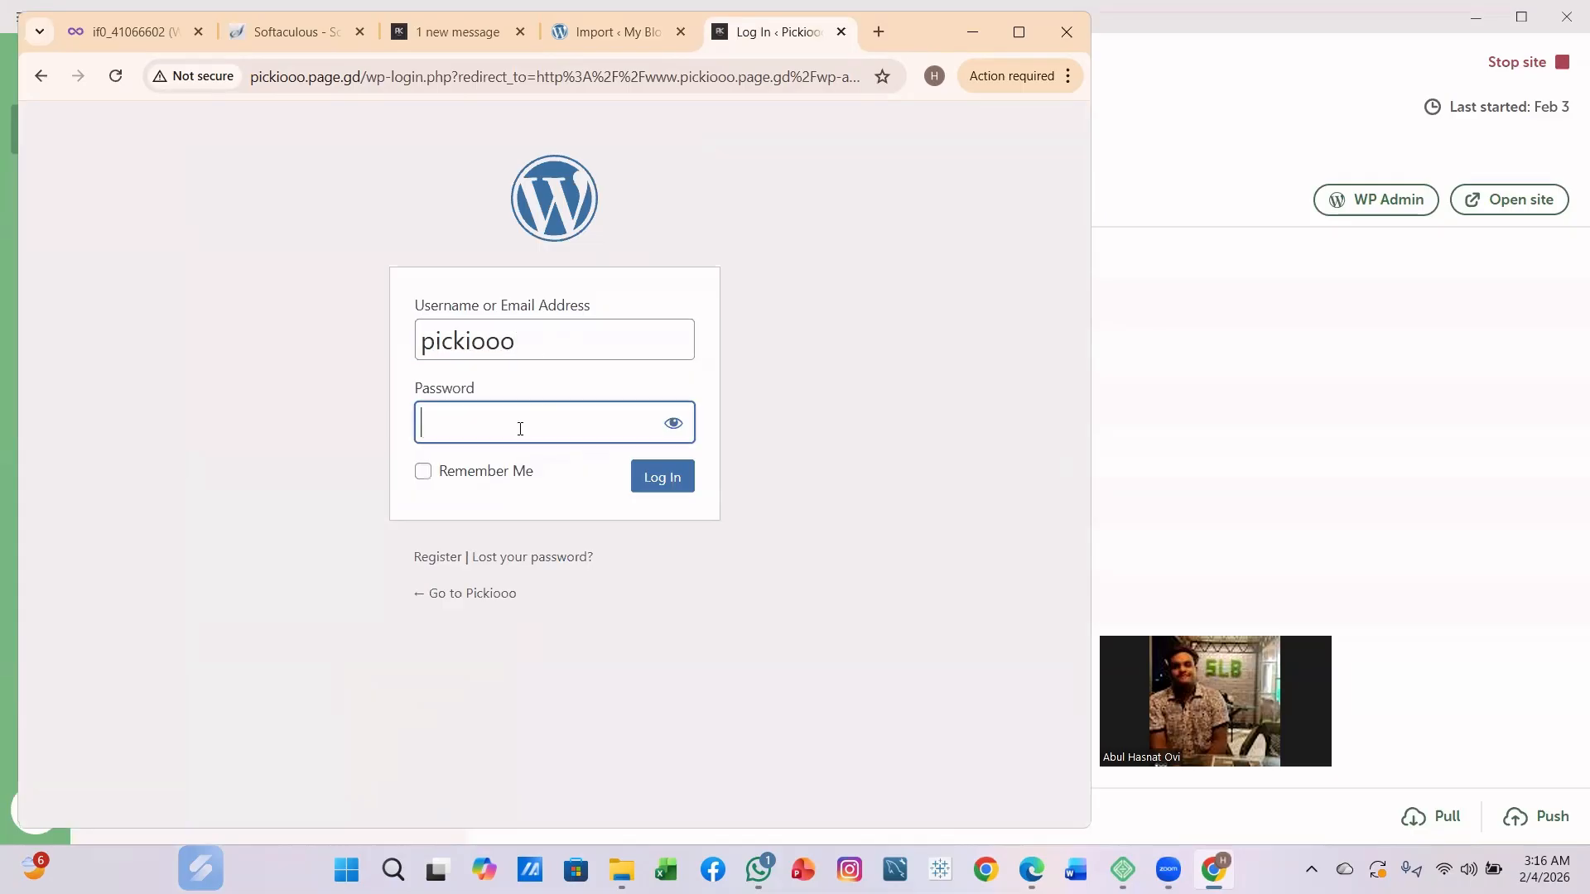
text(••••••••)
click(659, 488)
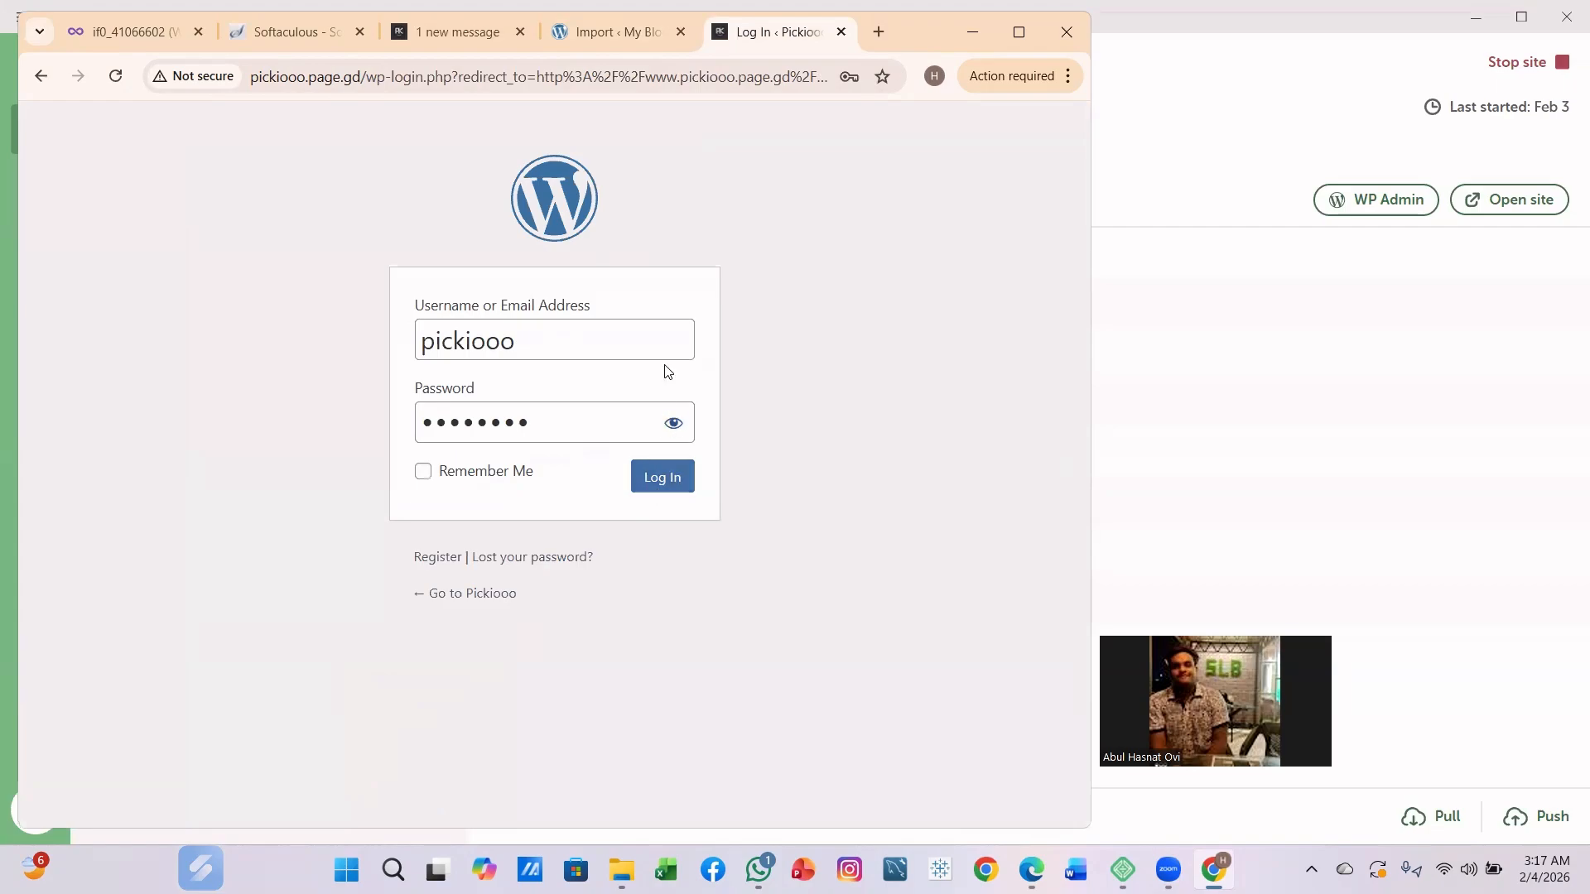
Log in and browse the Pickiooo dashboard, including WooCommerce setup step 5 of 5
click(662, 477)
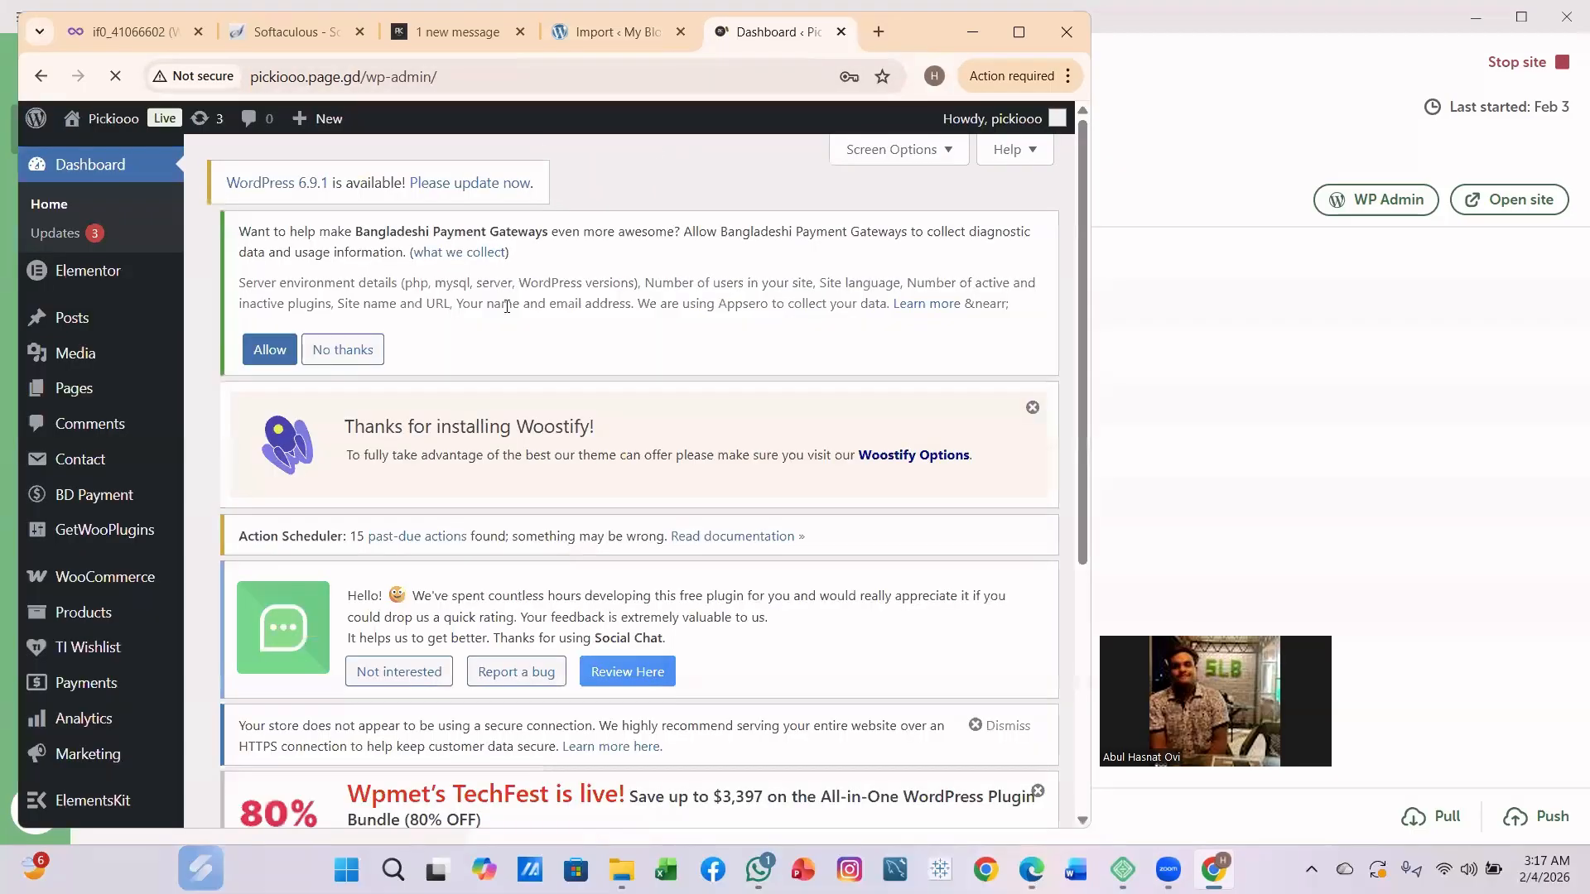
scroll(464, 360, down, 3)
scroll(466, 362, down, 4)
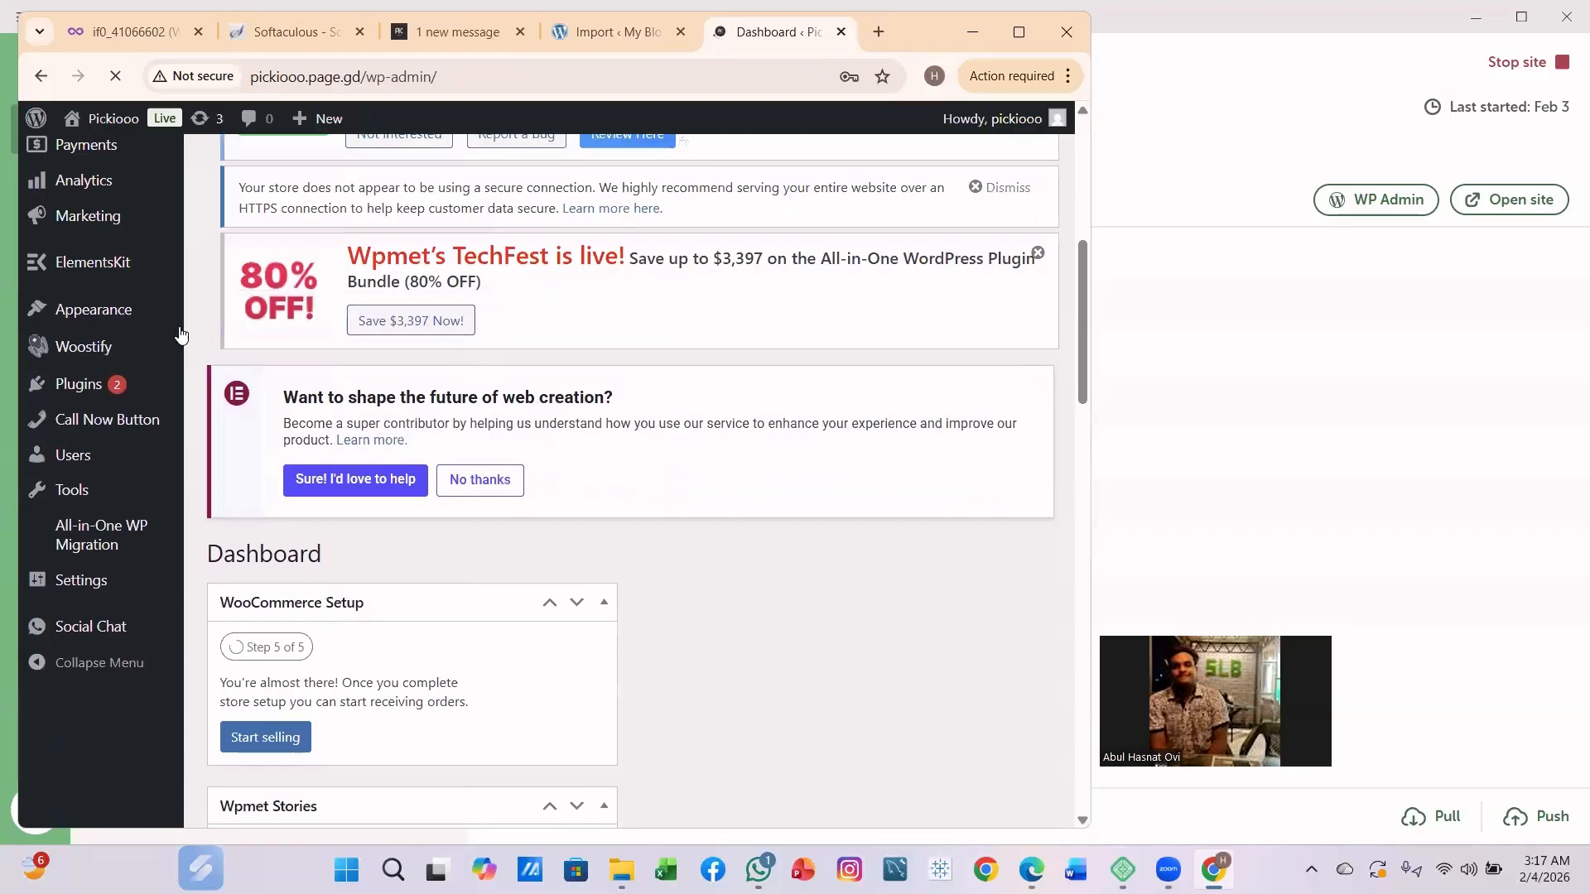
scroll(108, 389, up, 2)
scroll(108, 390, down, 2)
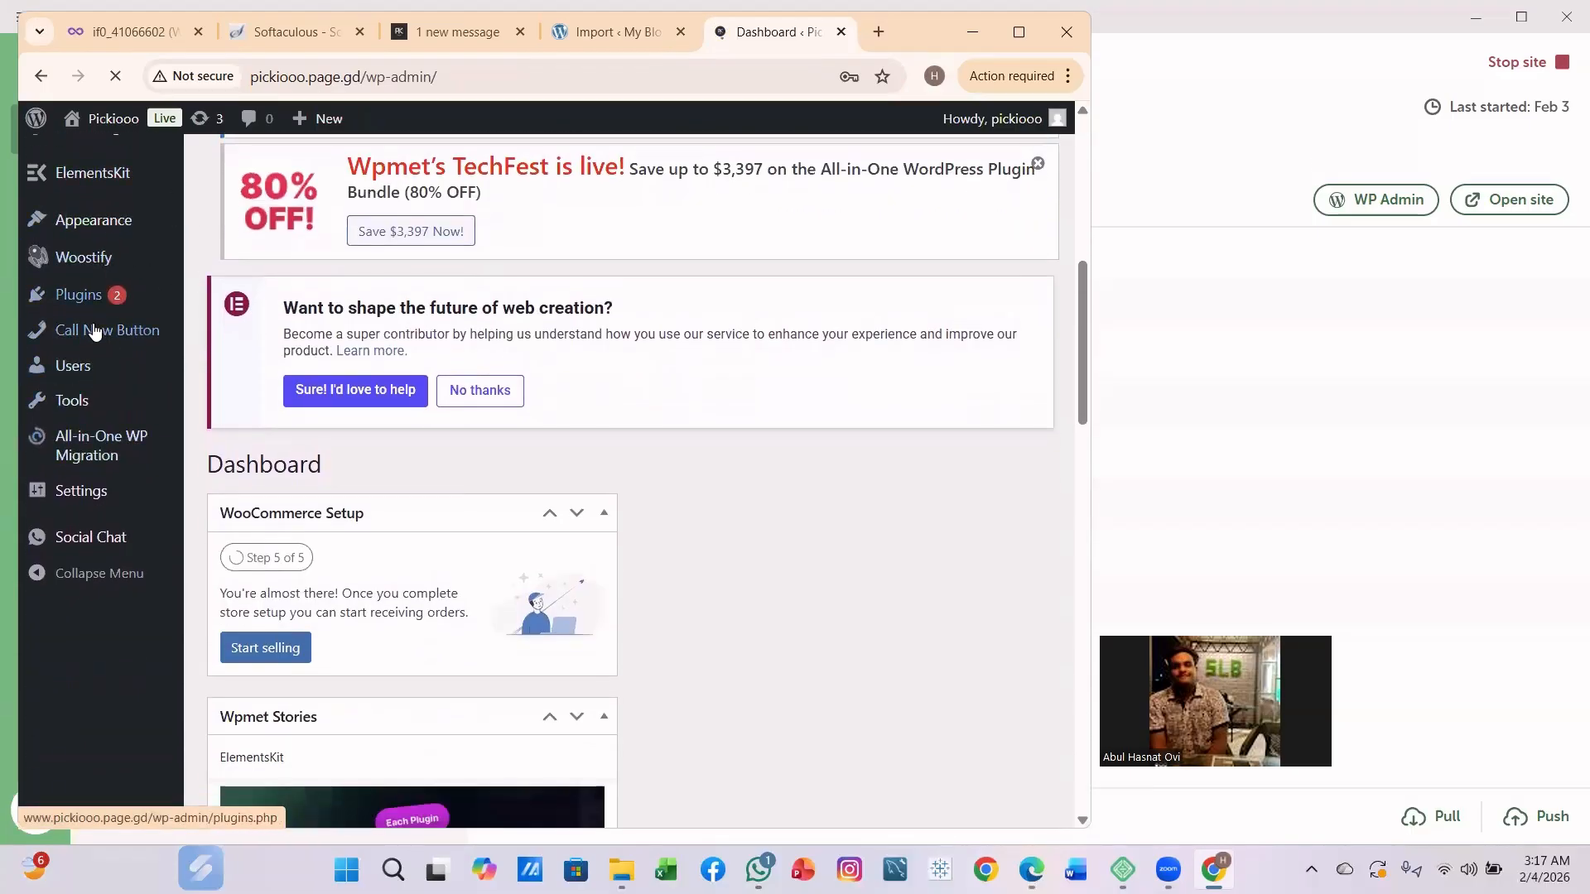
scroll(83, 348, up, 1)
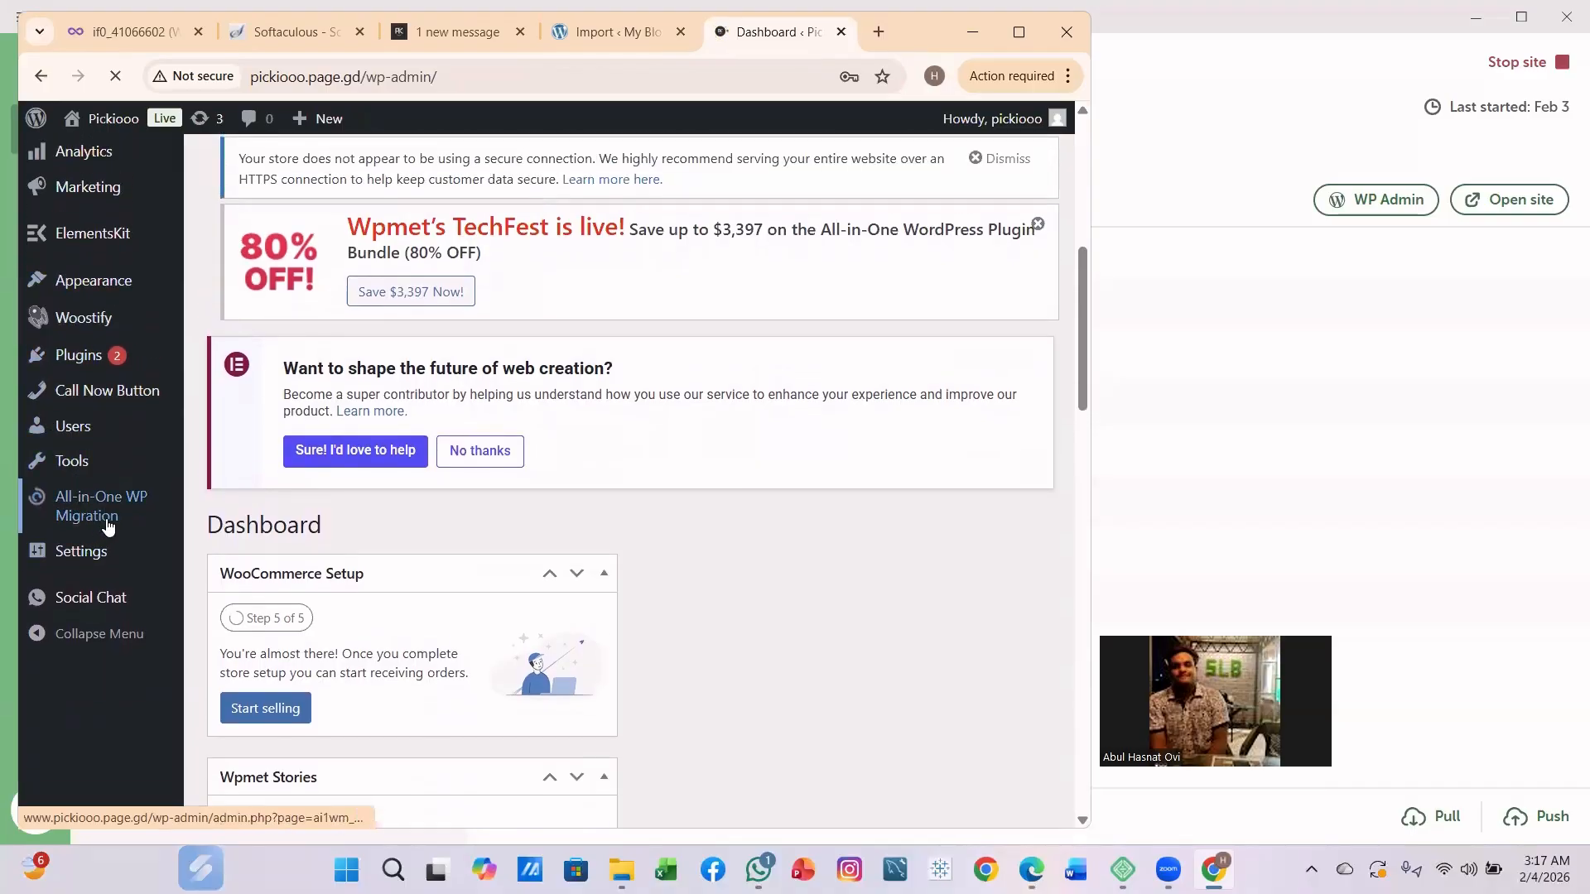
scroll(101, 523, up, 1)
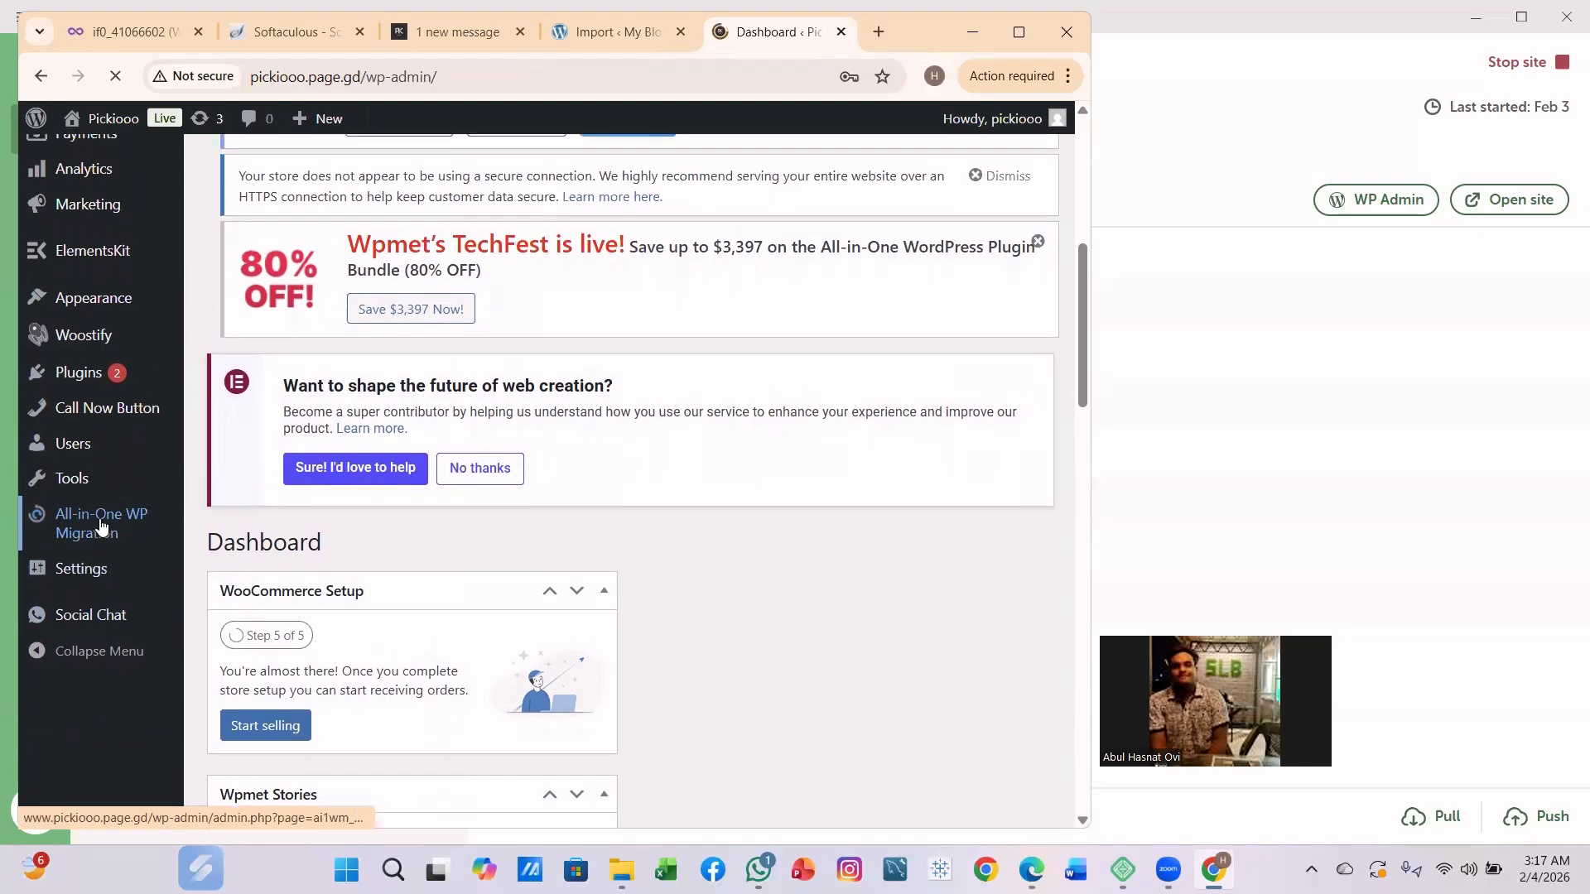
scroll(118, 443, up, 1)
scroll(124, 285, up, 1)
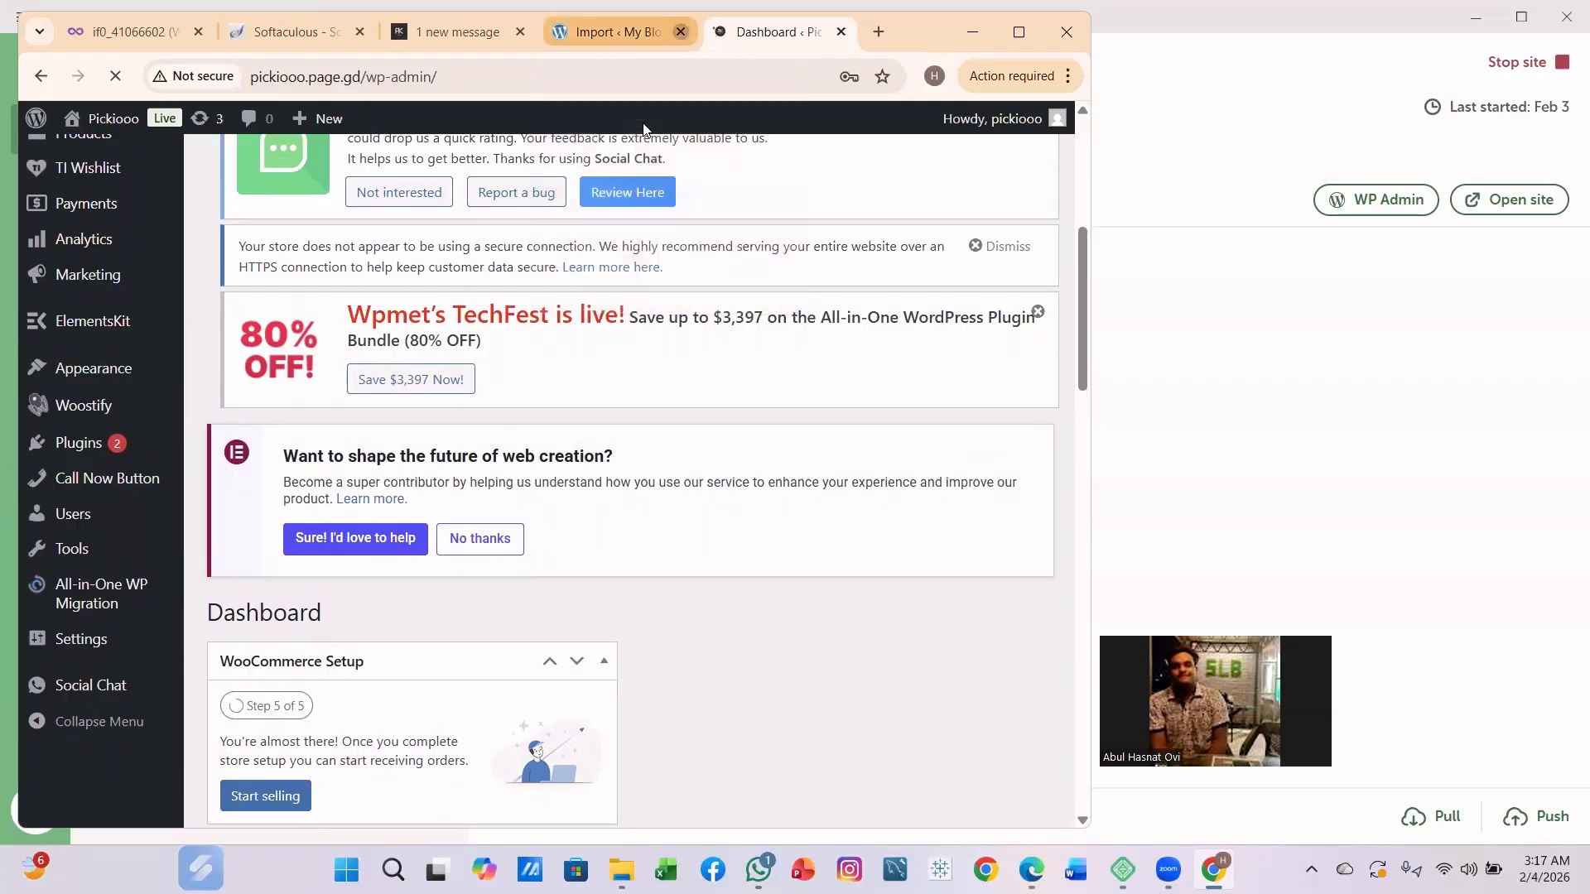
Close the old Import tab, glance over the storefront and Local, then return to the dashboard
click(681, 31)
click(407, 33)
scroll(422, 302, up, 10)
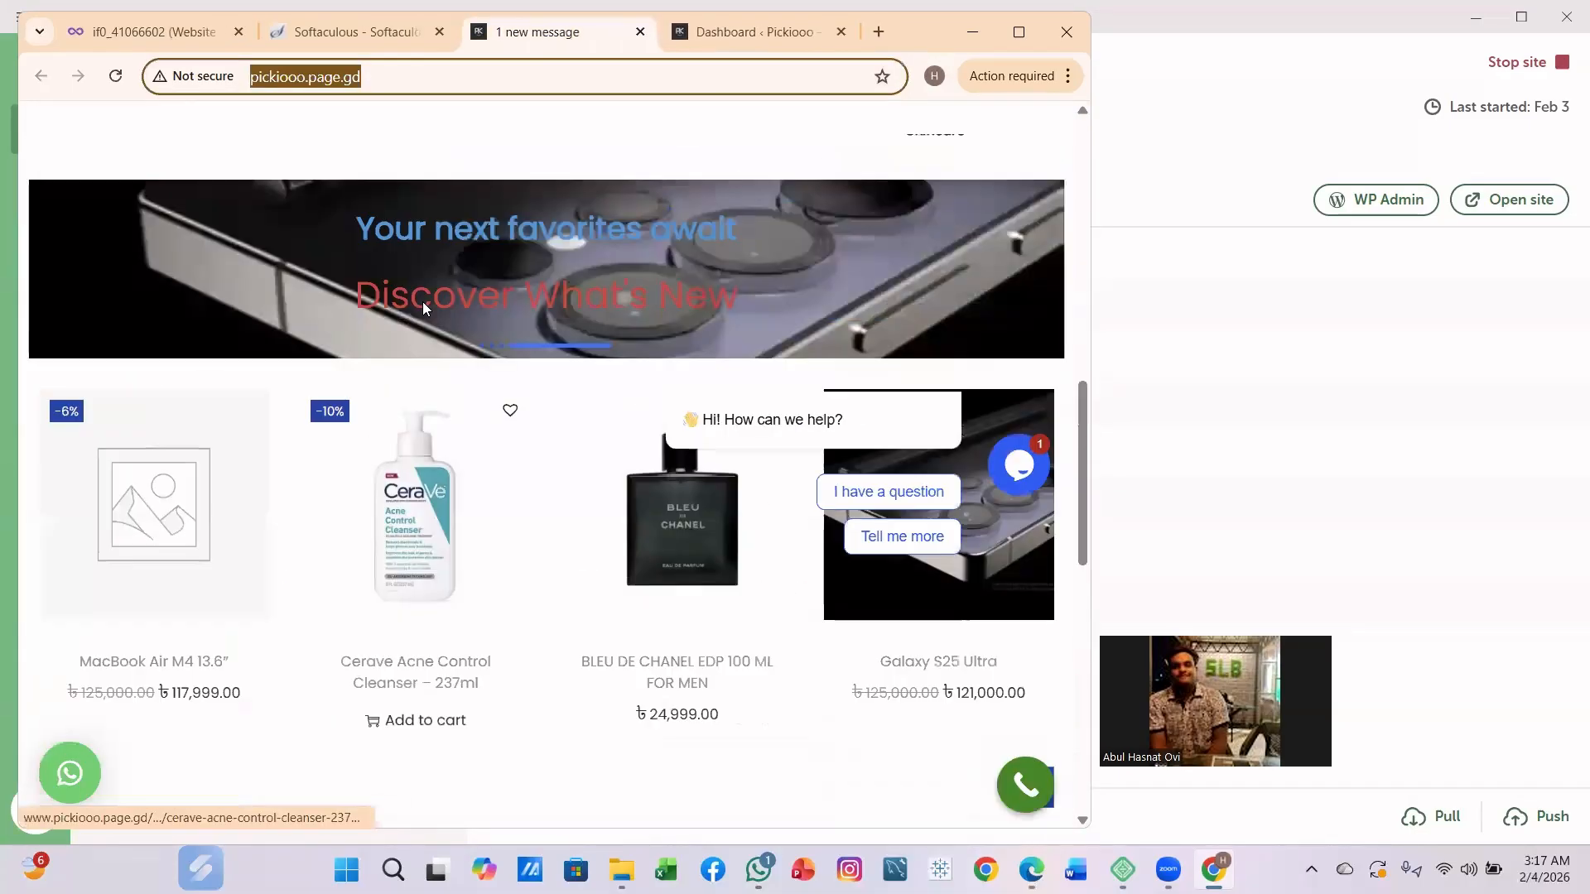
scroll(503, 389, down, 10)
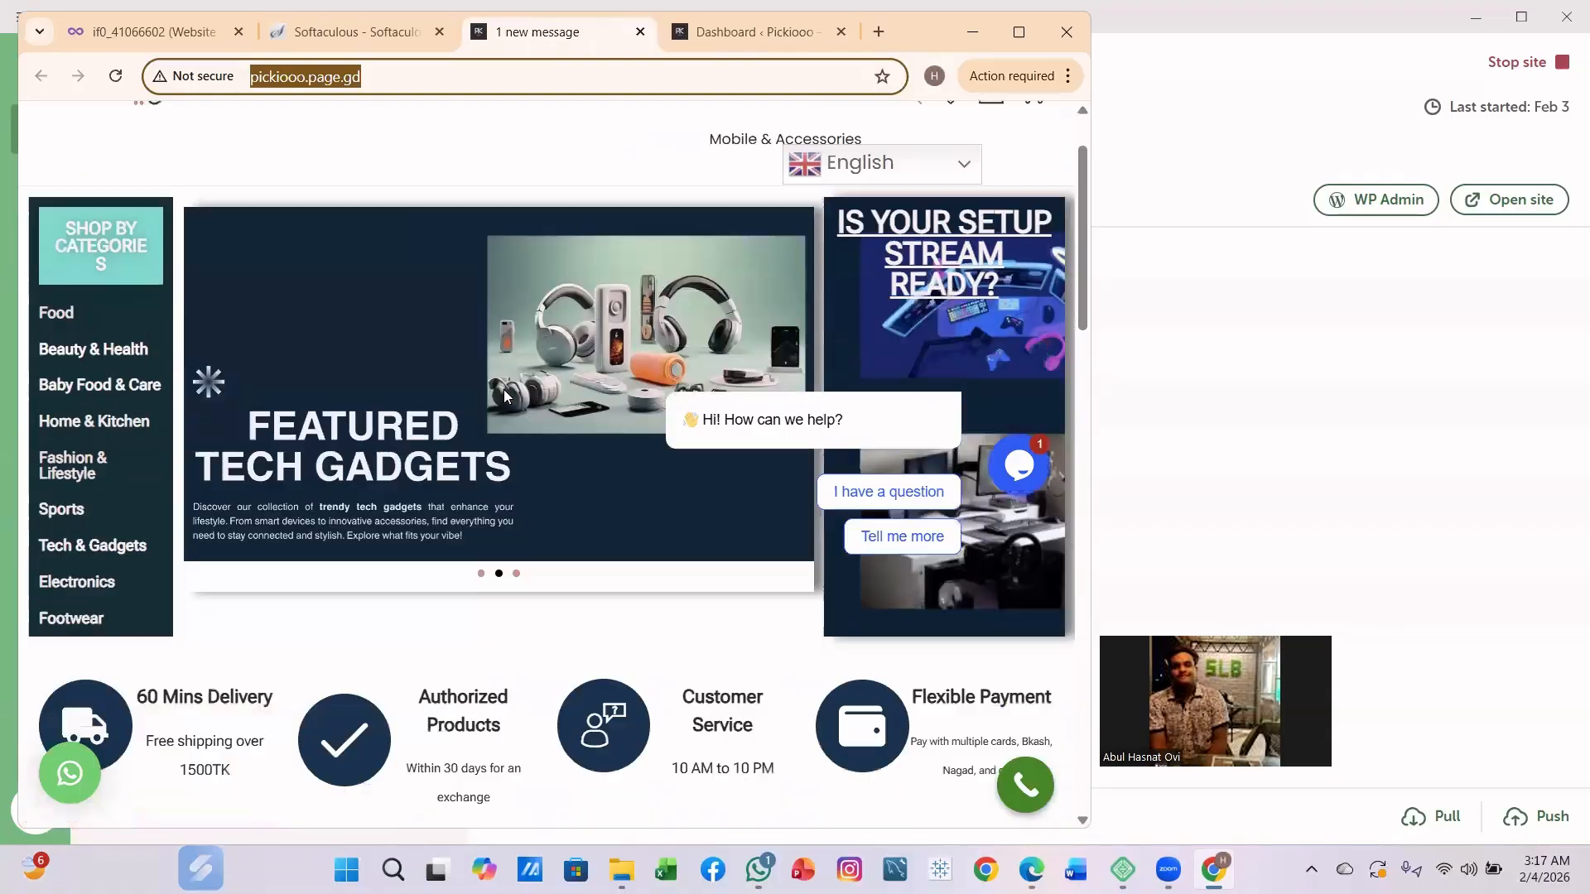
scroll(503, 389, down, 5)
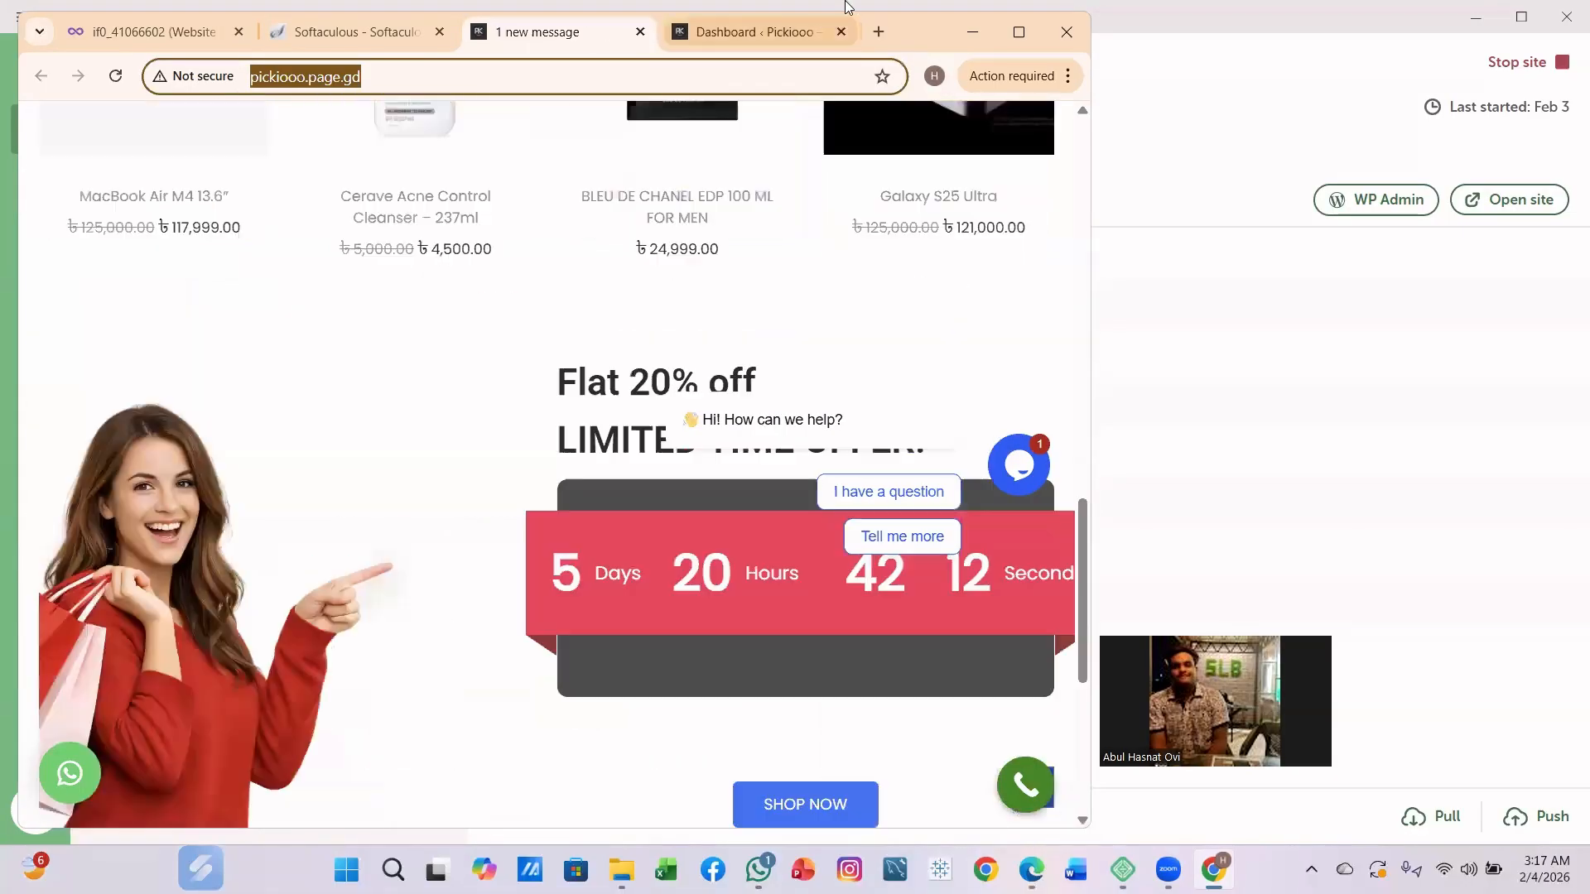
click(792, 7)
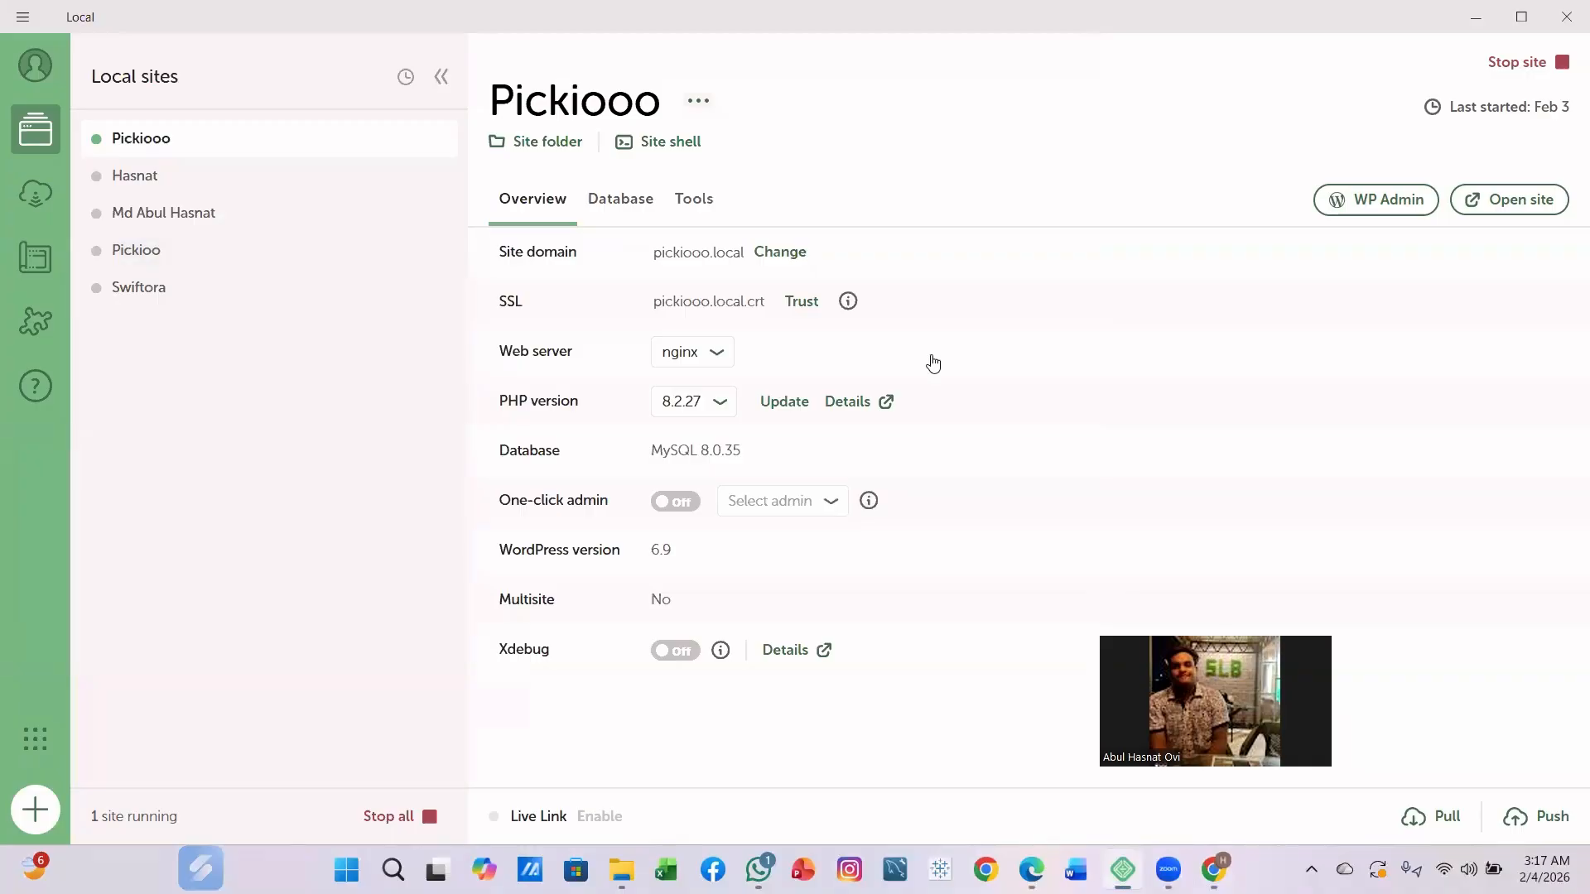
key(alt+Tab)
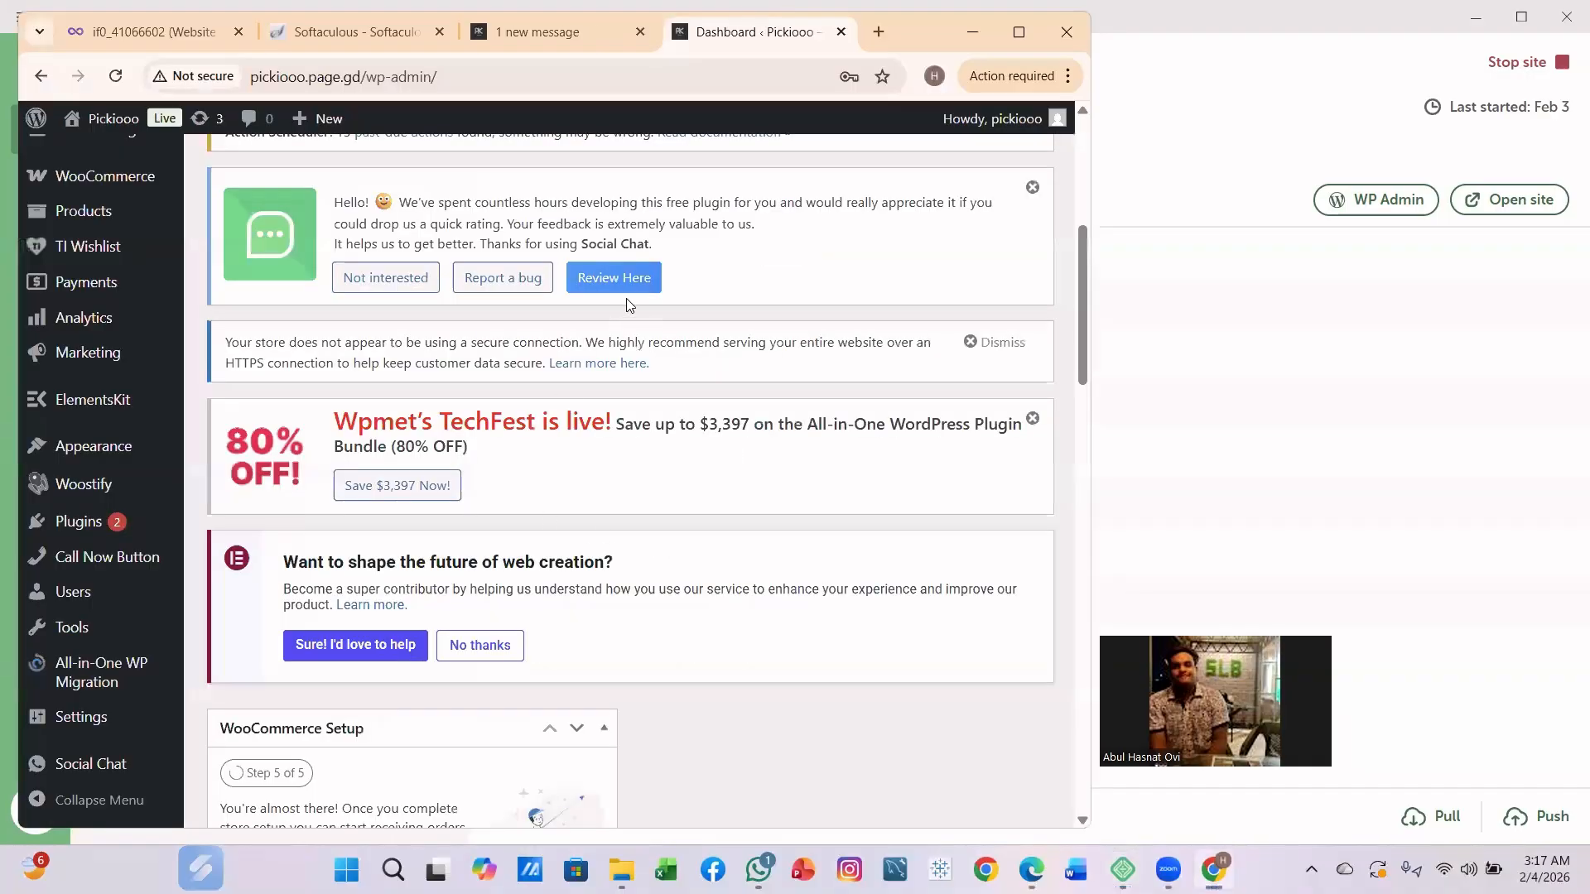